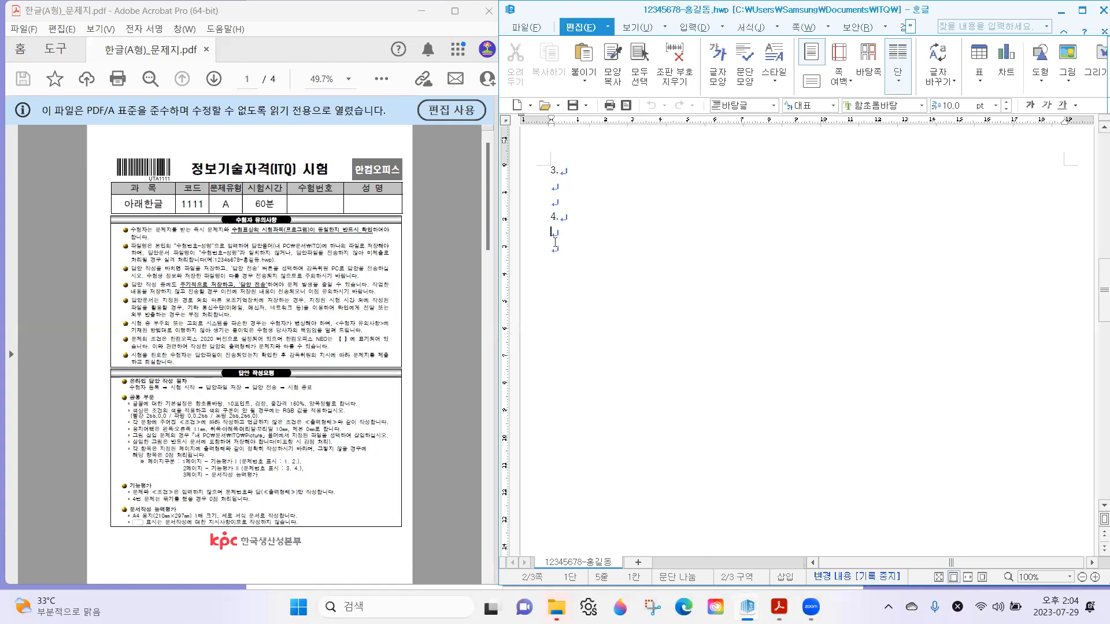
Look through the exam paper's pages up to the Function Evaluation II questions on page 3.
{"action": "scroll", "coordinate": [342, 283], "scroll_direction": "down", "scroll_amount": 3}
{"action": "scroll", "coordinate": [344, 277], "scroll_direction": "up", "scroll_amount": 3}
{"action": "scroll", "coordinate": [352, 277], "scroll_direction": "down", "scroll_amount": 2}
{"action": "scroll", "coordinate": [350, 277], "scroll_direction": "up", "scroll_amount": 2}
{"action": "scroll", "coordinate": [320, 262], "scroll_direction": "down", "scroll_amount": 1}
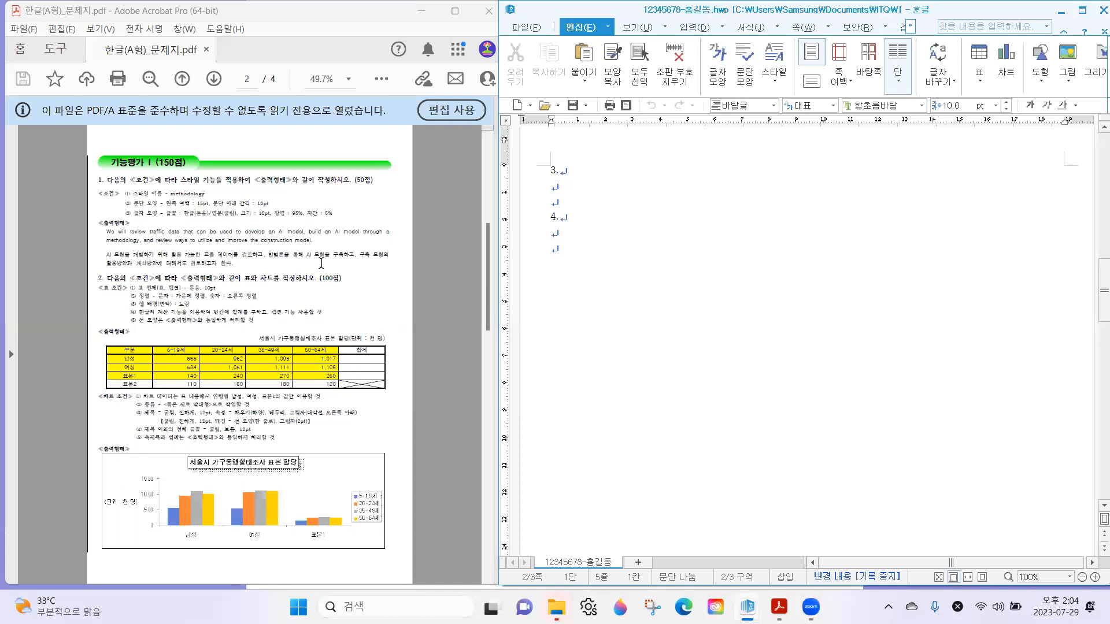
{"action": "left_click", "coordinate": [303, 224]}
{"action": "scroll", "coordinate": [295, 345], "scroll_direction": "down", "scroll_amount": 2}
{"action": "scroll", "coordinate": [254, 266], "scroll_direction": "up", "scroll_amount": 2}
{"action": "scroll", "coordinate": [256, 282], "scroll_direction": "down", "scroll_amount": 1}
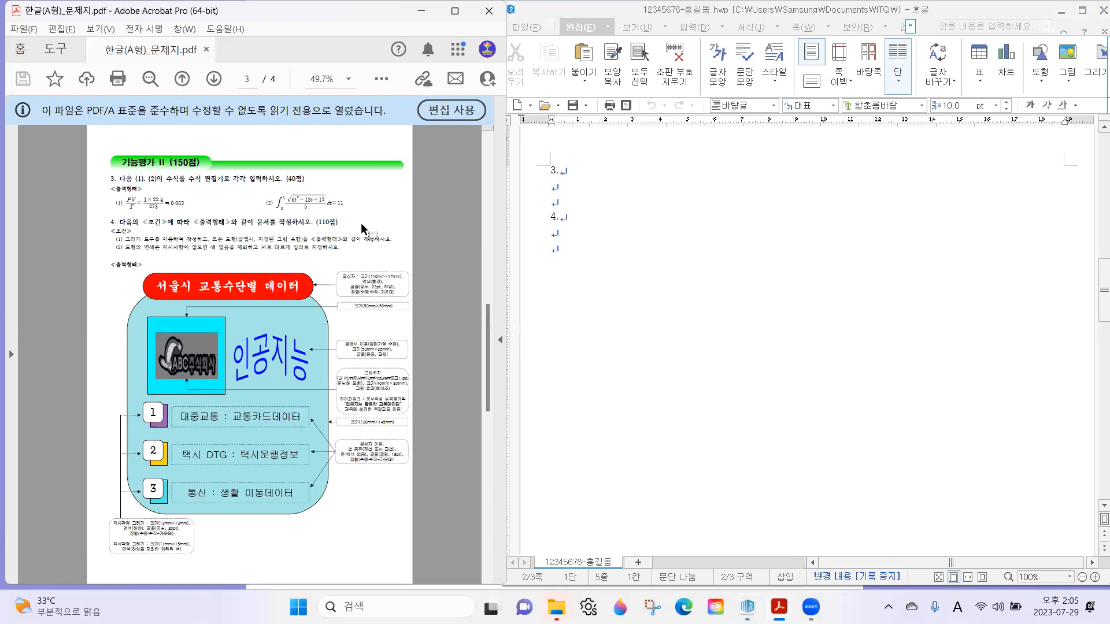
Enlarge question 3 on page 3 of the exam paper and read its equation editor instruction and point value.
{"action": "scroll", "coordinate": [363, 234], "scroll_direction": "up", "scroll_amount": 2}
{"action": "scroll", "coordinate": [360, 245], "scroll_direction": "up", "scroll_amount": 3}
{"action": "left_click_drag", "start_coordinate": [363, 579], "coordinate": [264, 568]}
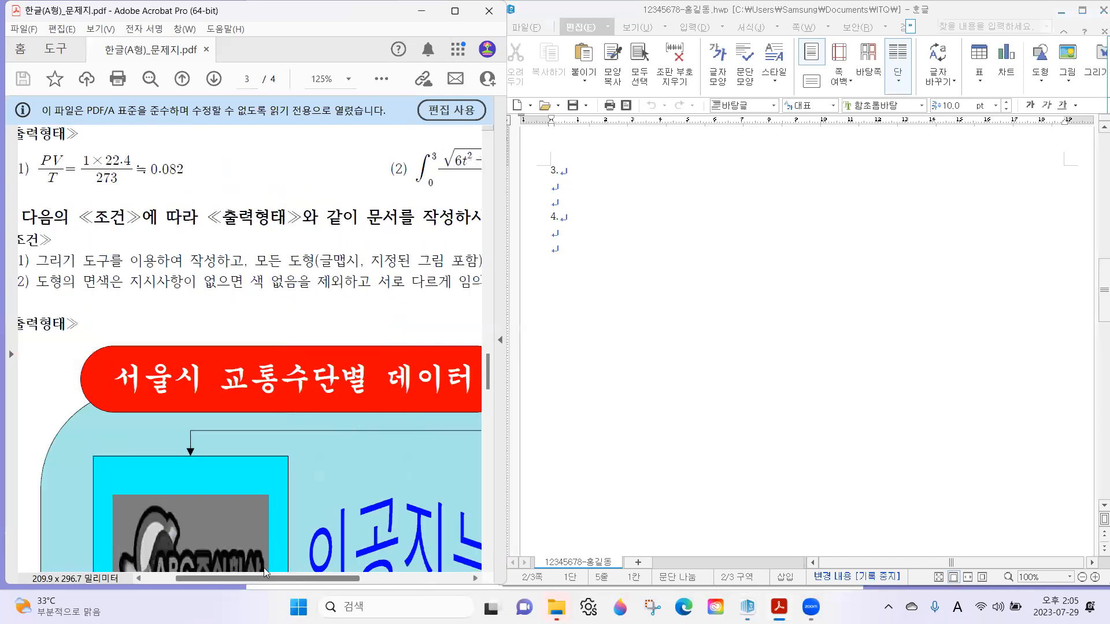
{"action": "scroll", "coordinate": [314, 388], "scroll_direction": "up", "scroll_amount": 1}
{"action": "scroll", "coordinate": [314, 388], "scroll_direction": "up", "scroll_amount": 1}
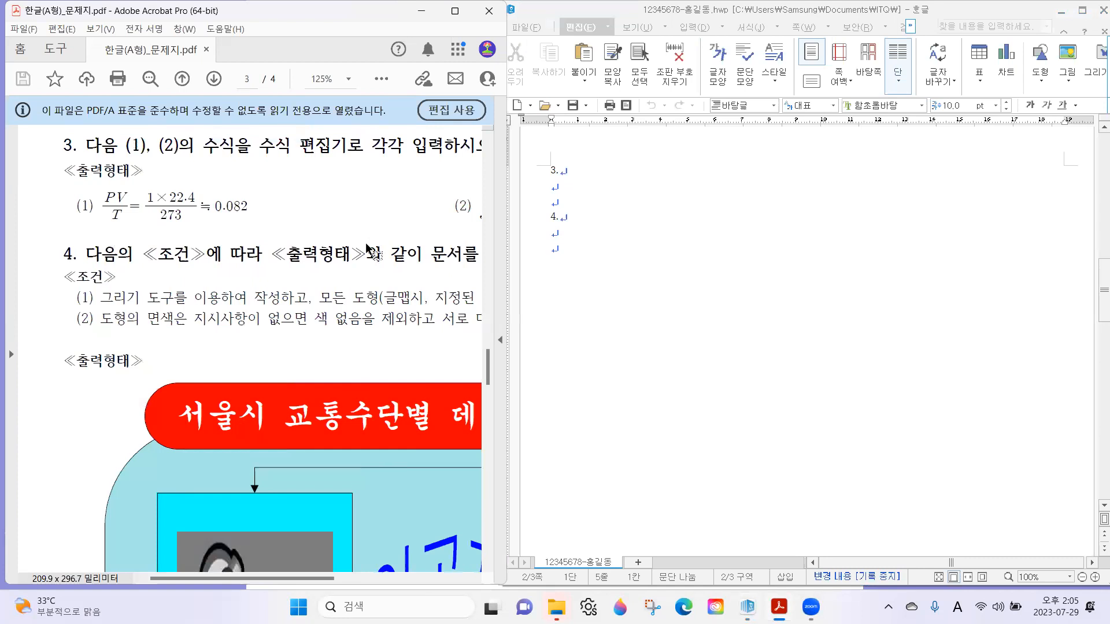
{"action": "scroll", "coordinate": [366, 246], "scroll_direction": "down", "scroll_amount": 1}
{"action": "left_click", "coordinate": [82, 165]}
{"action": "double_click", "coordinate": [104, 171]}
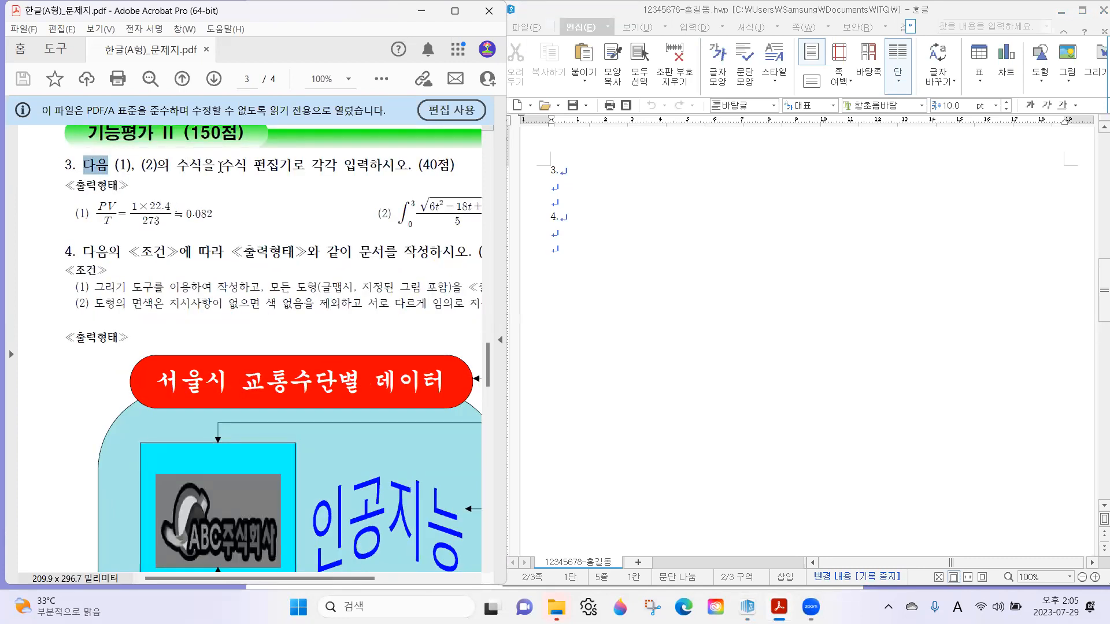
{"action": "left_click", "coordinate": [251, 167]}
{"action": "double_click", "coordinate": [252, 167]}
{"action": "double_click", "coordinate": [365, 167]}
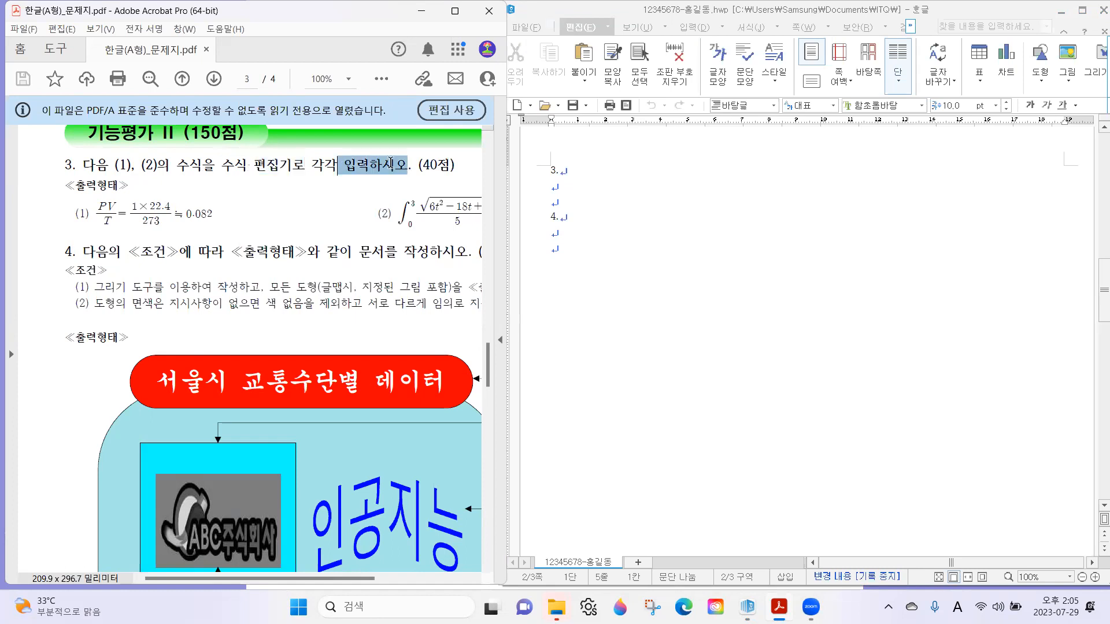
{"action": "double_click", "coordinate": [433, 166]}
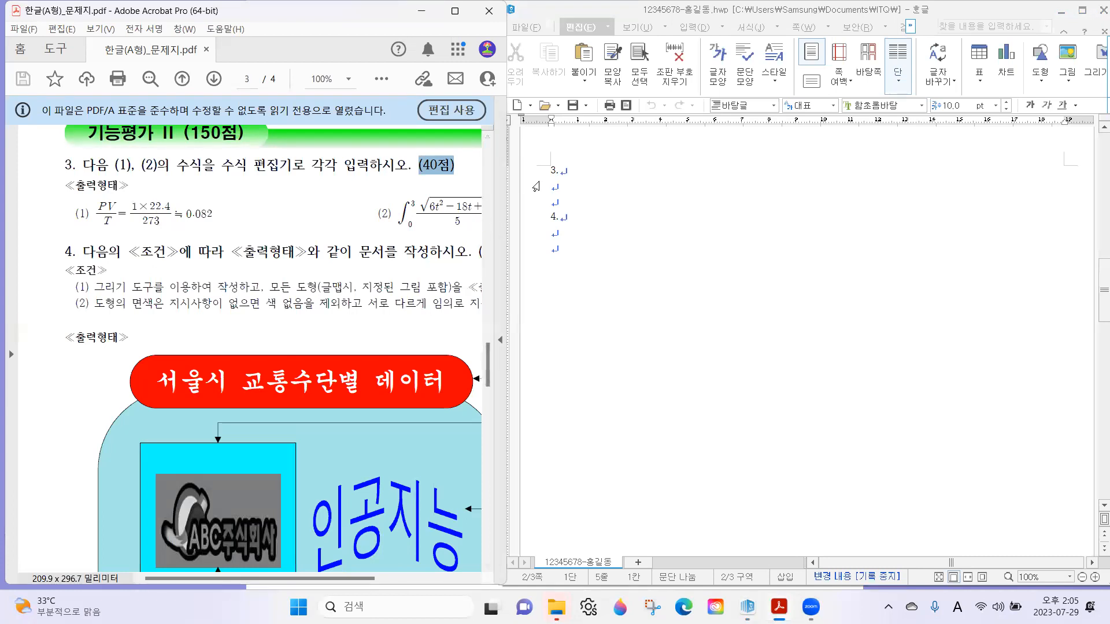
Enter "(1)" on the line below "3." in the Hangul document and open the equation editor after it.
{"action": "left_click", "coordinate": [564, 187]}
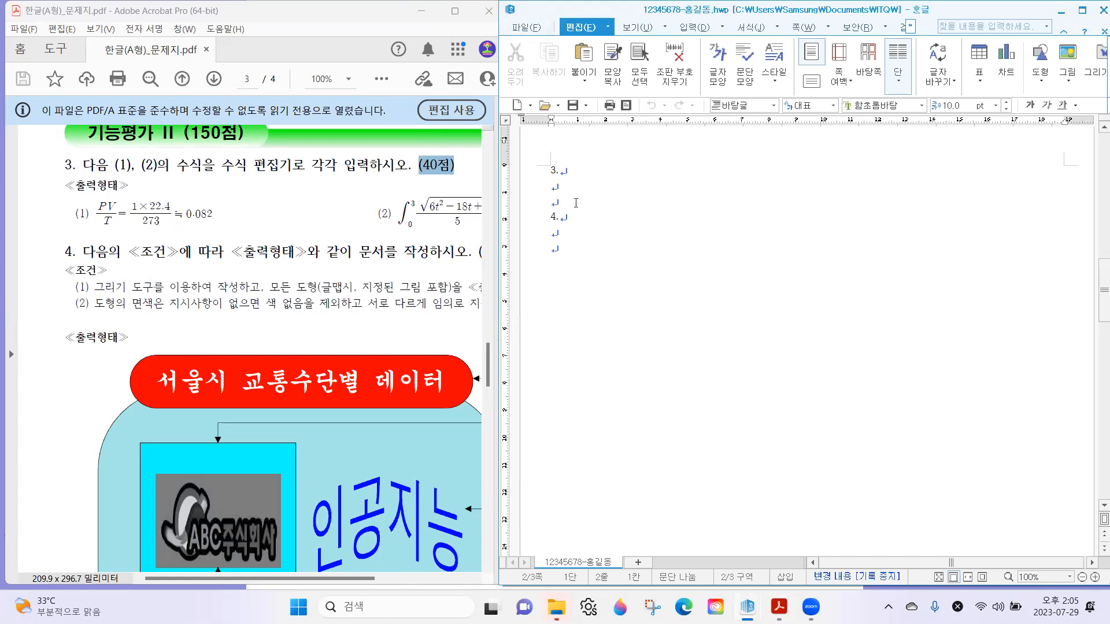
{"action": "left_click_drag", "start_coordinate": [74, 216], "coordinate": [93, 221]}
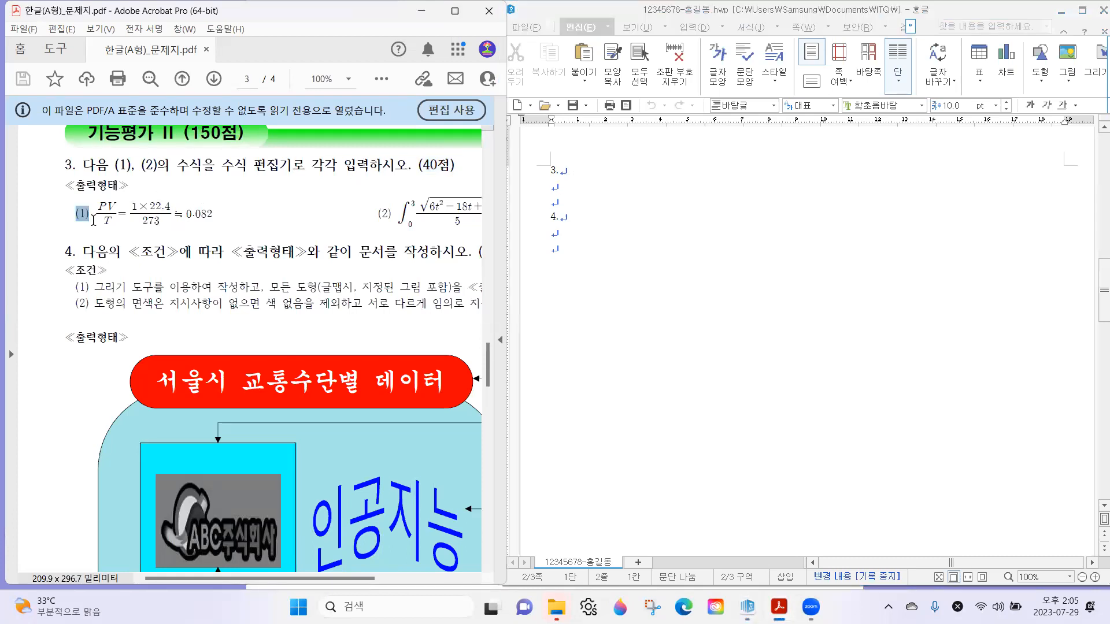
{"action": "left_click", "coordinate": [882, 160]}
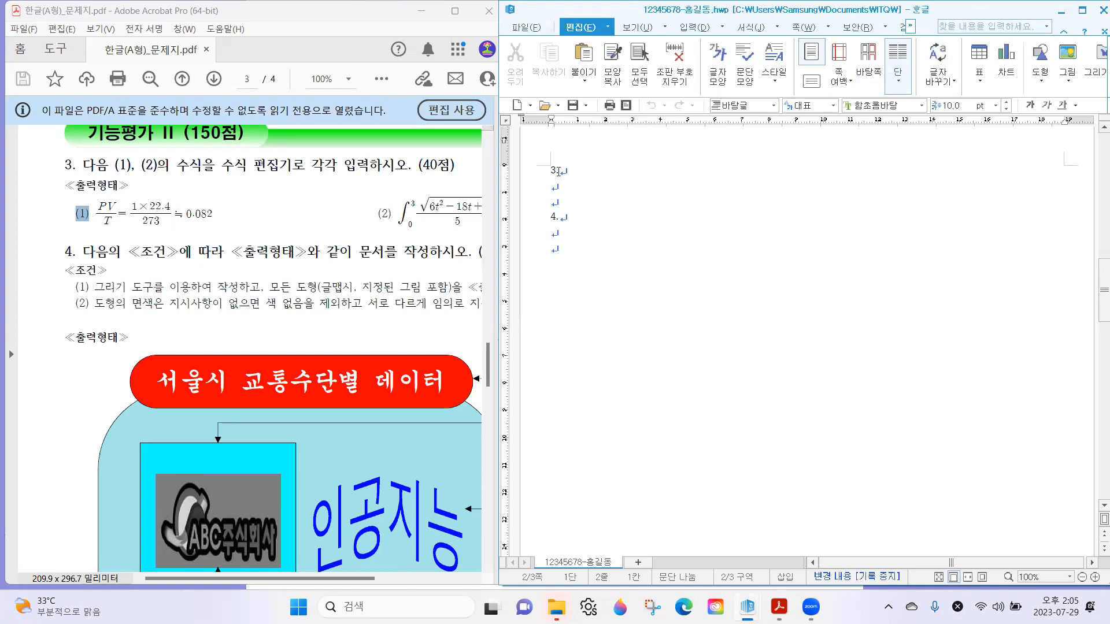
{"action": "type", "text": "(1)"}
{"action": "scroll", "coordinate": [580, 185], "scroll_direction": "up", "scroll_amount": 3}
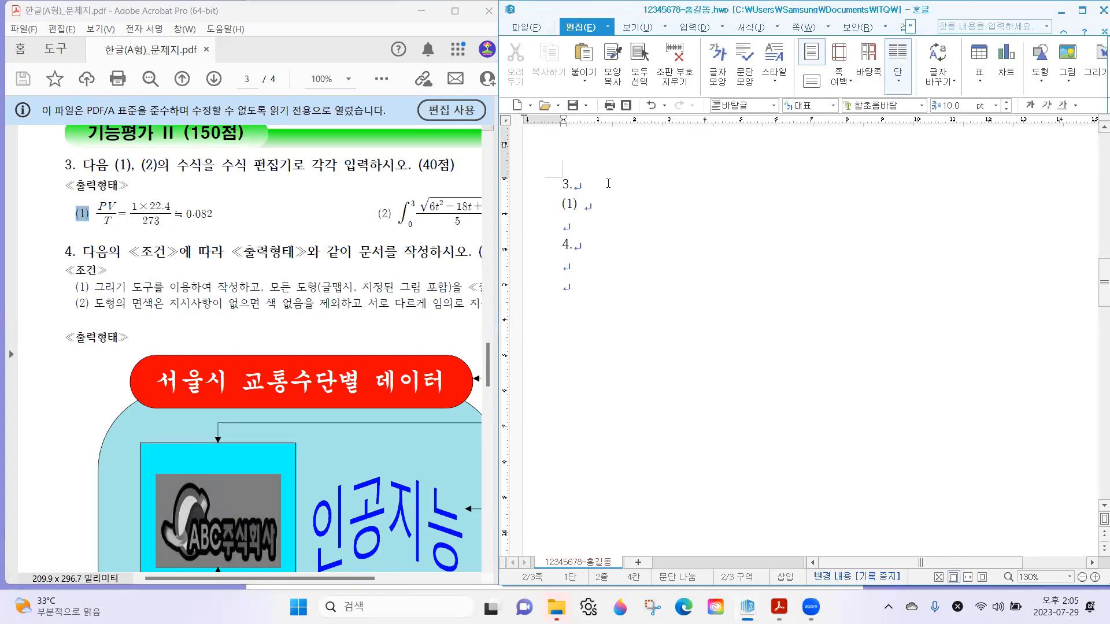
{"action": "left_click", "coordinate": [695, 25]}
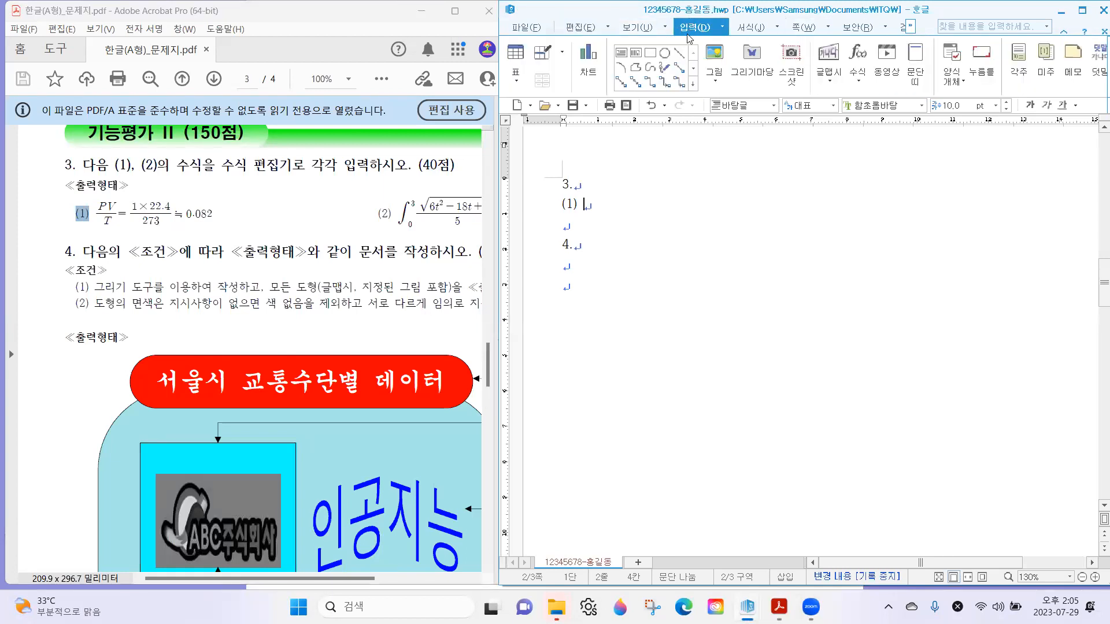
{"action": "left_click", "coordinate": [857, 53]}
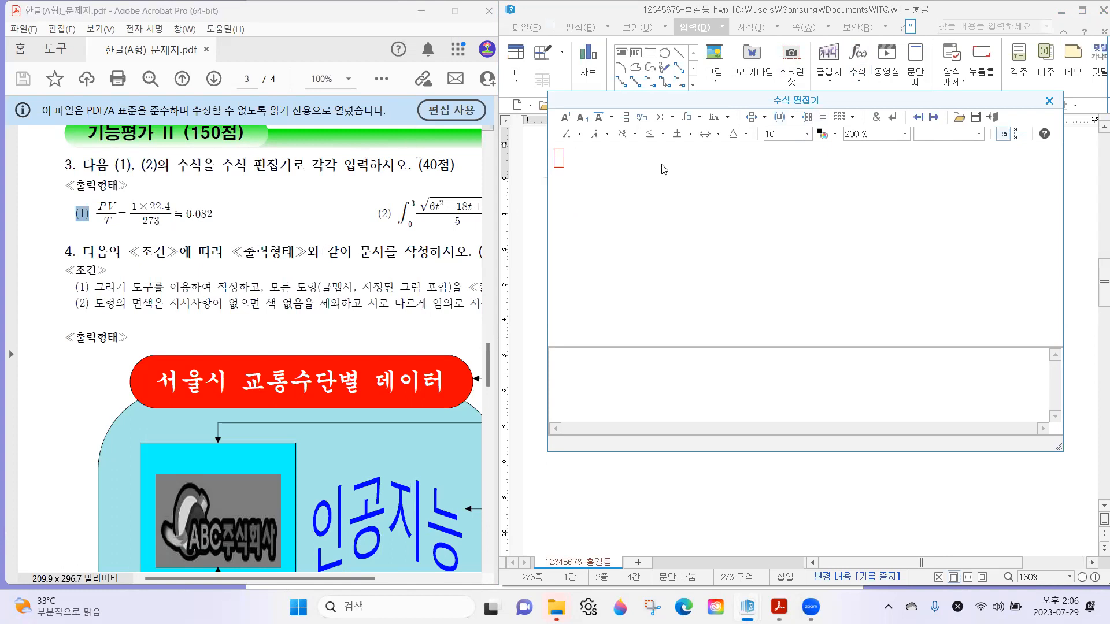
{"action": "left_click", "coordinate": [578, 133]}
{"action": "left_click", "coordinate": [595, 134]}
{"action": "left_click", "coordinate": [595, 134]}
{"action": "left_click", "coordinate": [622, 136]}
Insert a fraction in the equation editor with PV as the numerator and T as the denominator.
{"action": "left_click_drag", "start_coordinate": [95, 208], "coordinate": [123, 215]}
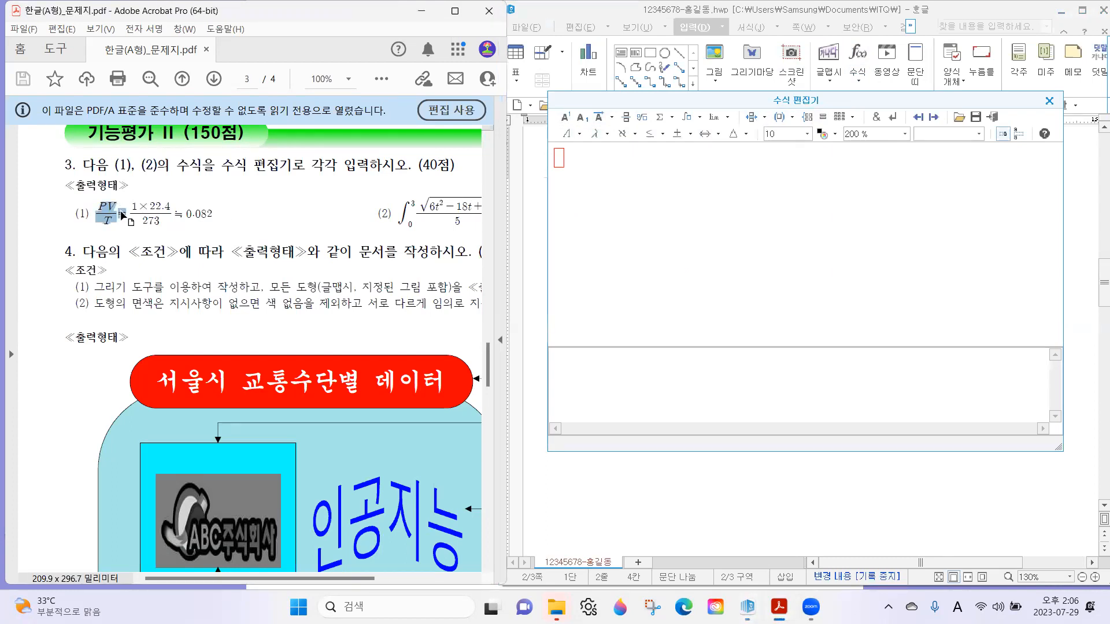
{"action": "left_click", "coordinate": [559, 167]}
{"action": "left_click", "coordinate": [626, 118]}
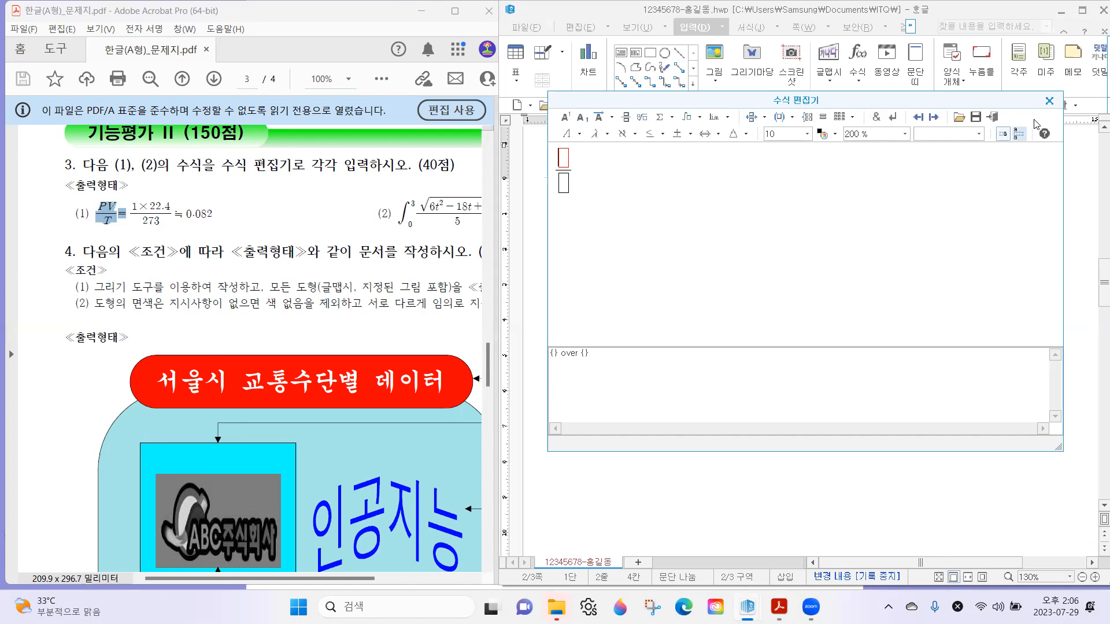
{"action": "type", "text": "PV"}
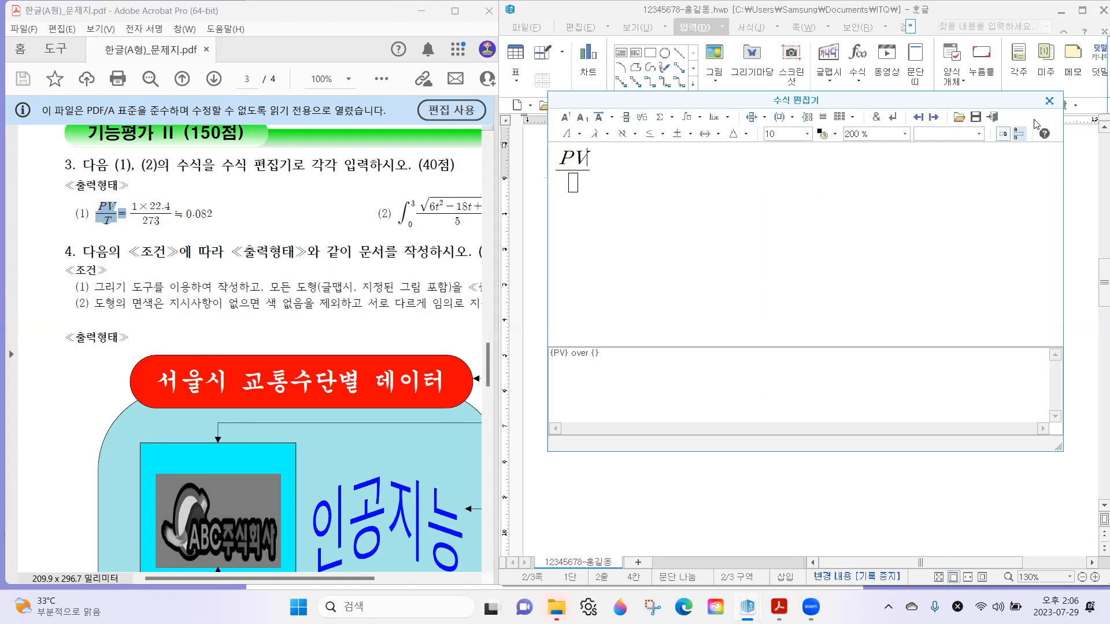
{"action": "left_click", "coordinate": [108, 212]}
{"action": "left_click", "coordinate": [574, 189]}
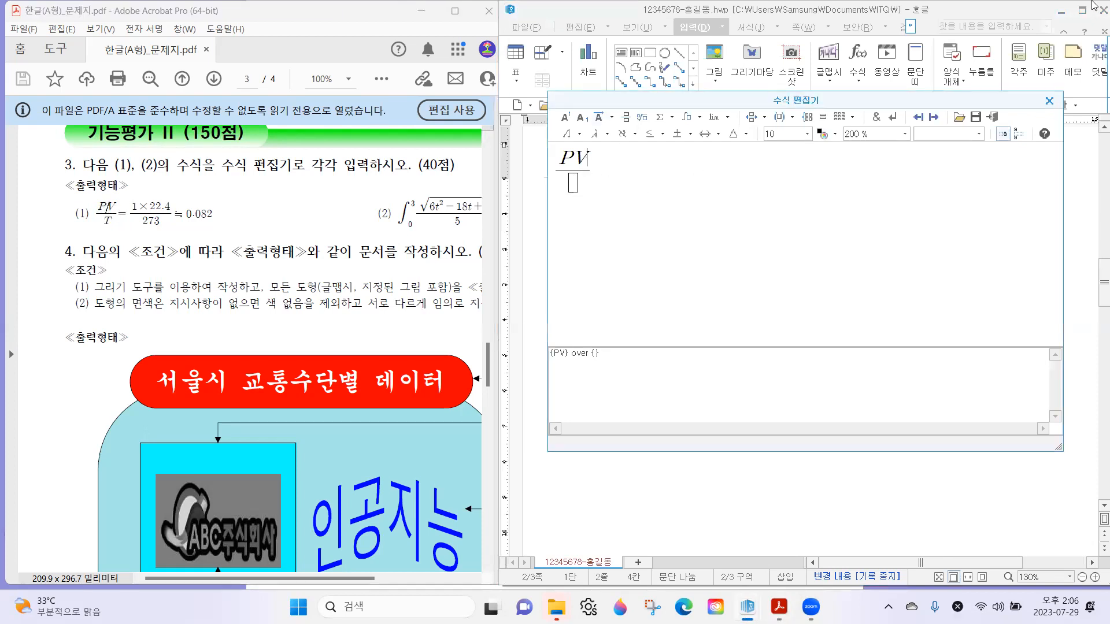
{"action": "type", "text": "T"}
Continue the equation after PV/T with an equals sign and a fraction of 1×22.4 over 273.
{"action": "left_click", "coordinate": [224, 214]}
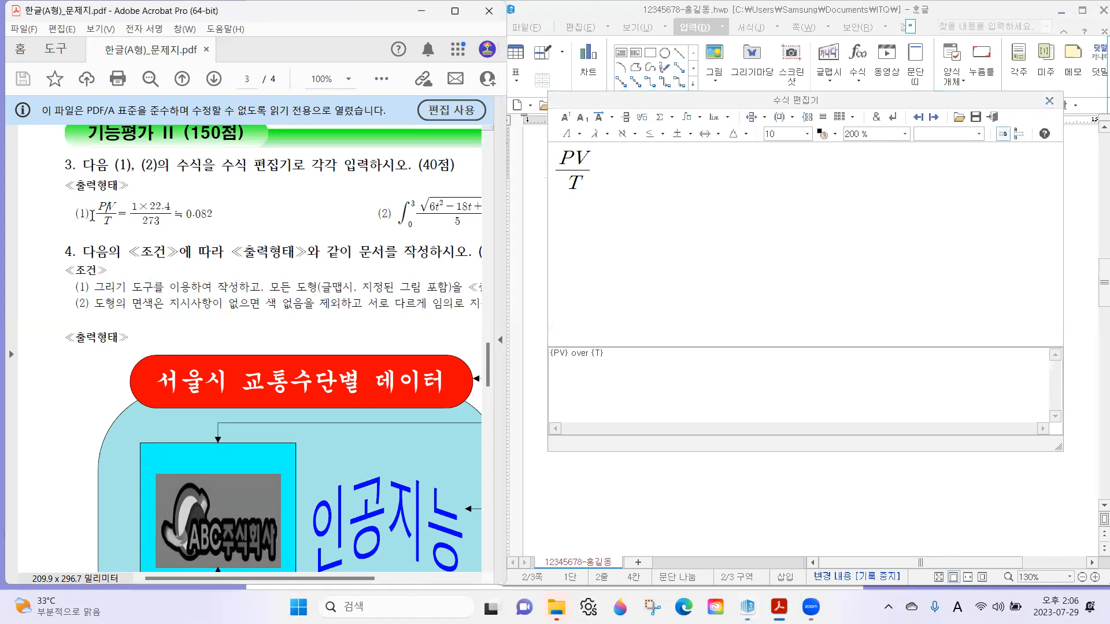
{"action": "left_click", "coordinate": [583, 185]}
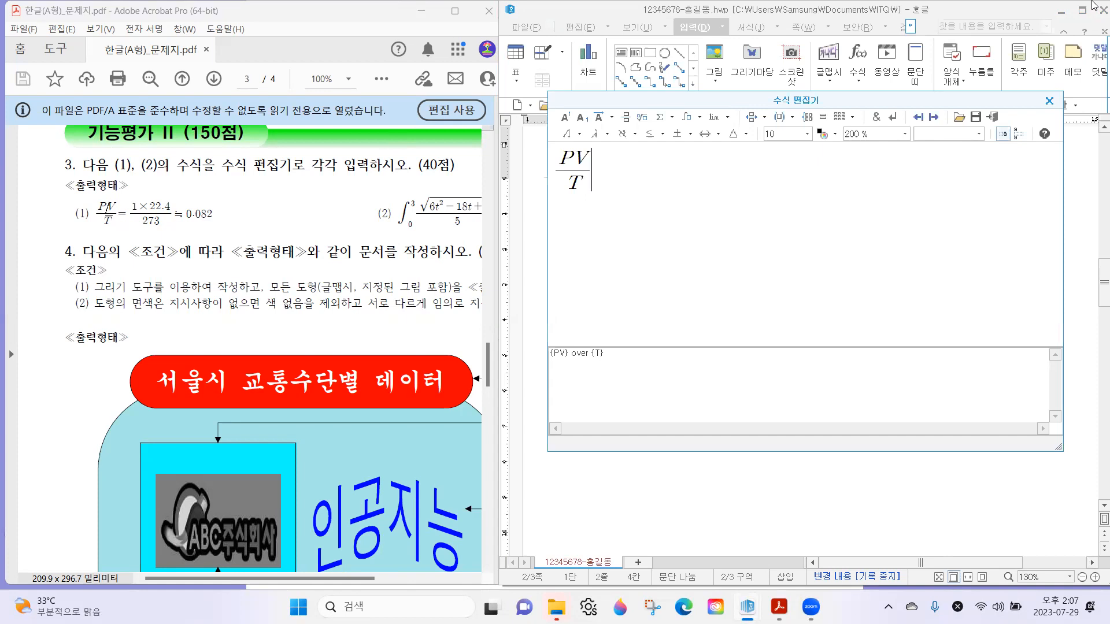
{"action": "type", "text": "="}
{"action": "left_click", "coordinate": [634, 119]}
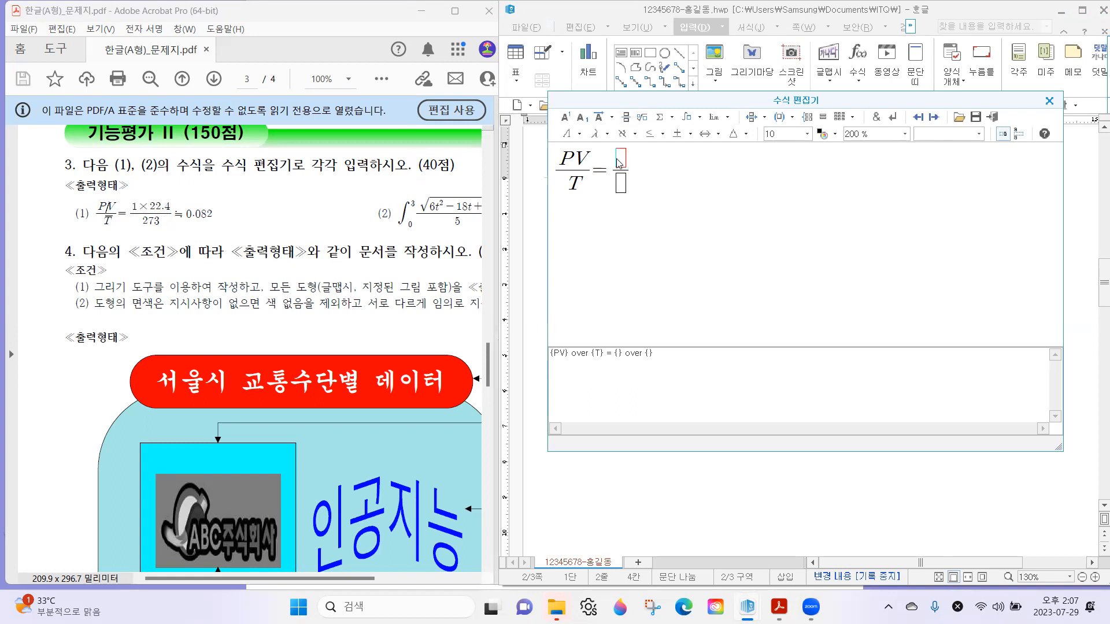
{"action": "type", "text": "1"}
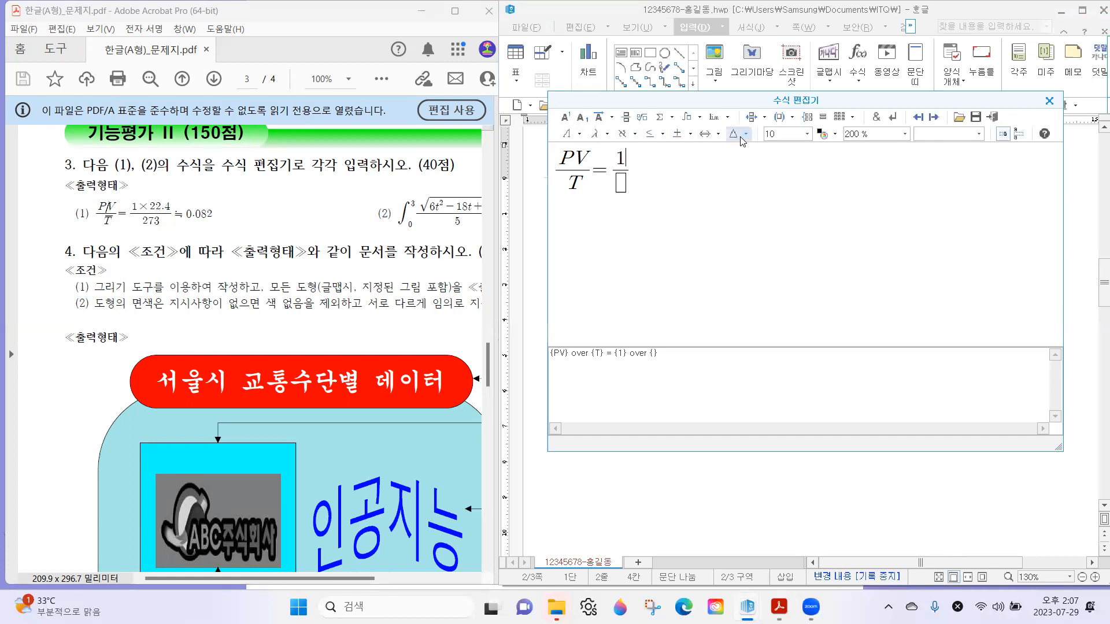
{"action": "left_click", "coordinate": [677, 134]}
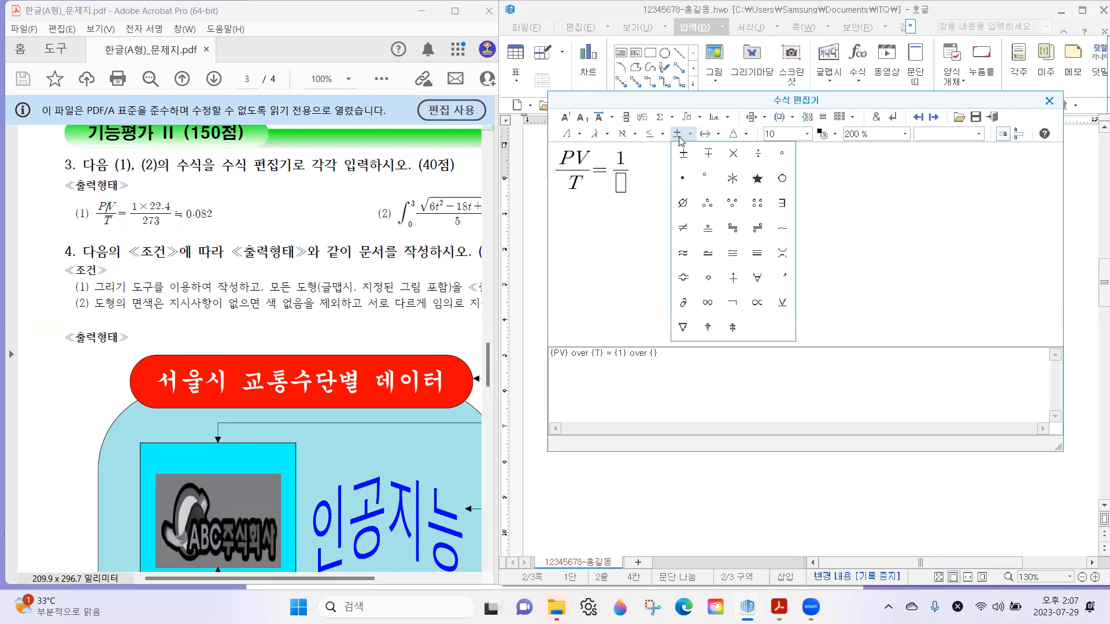
{"action": "left_click", "coordinate": [731, 155]}
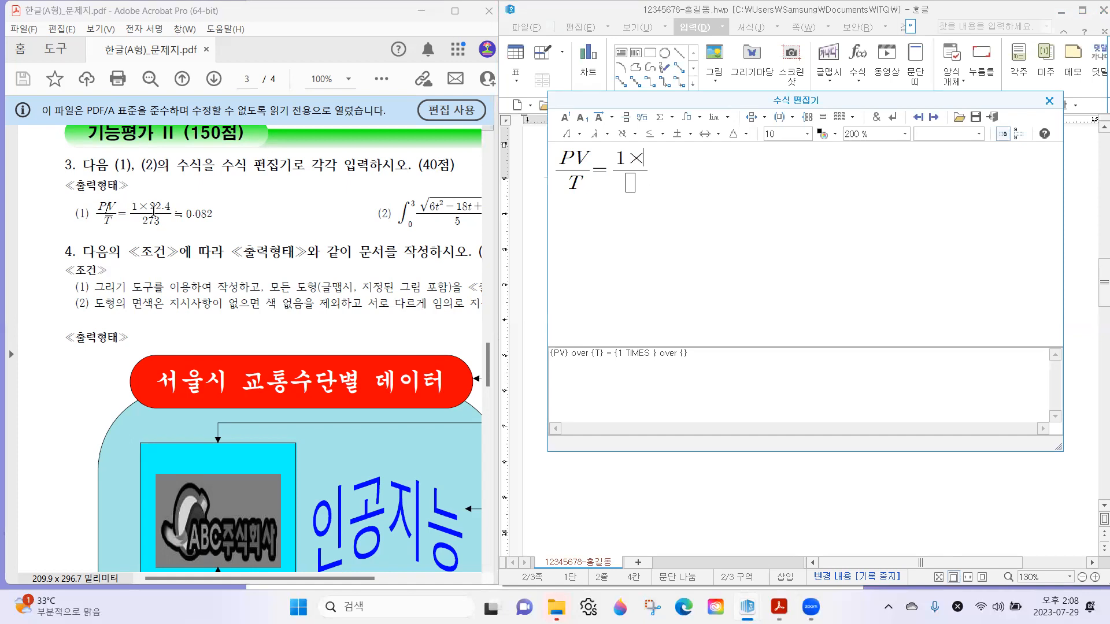
{"action": "type", "text": "22."}
{"action": "type", "text": "4"}
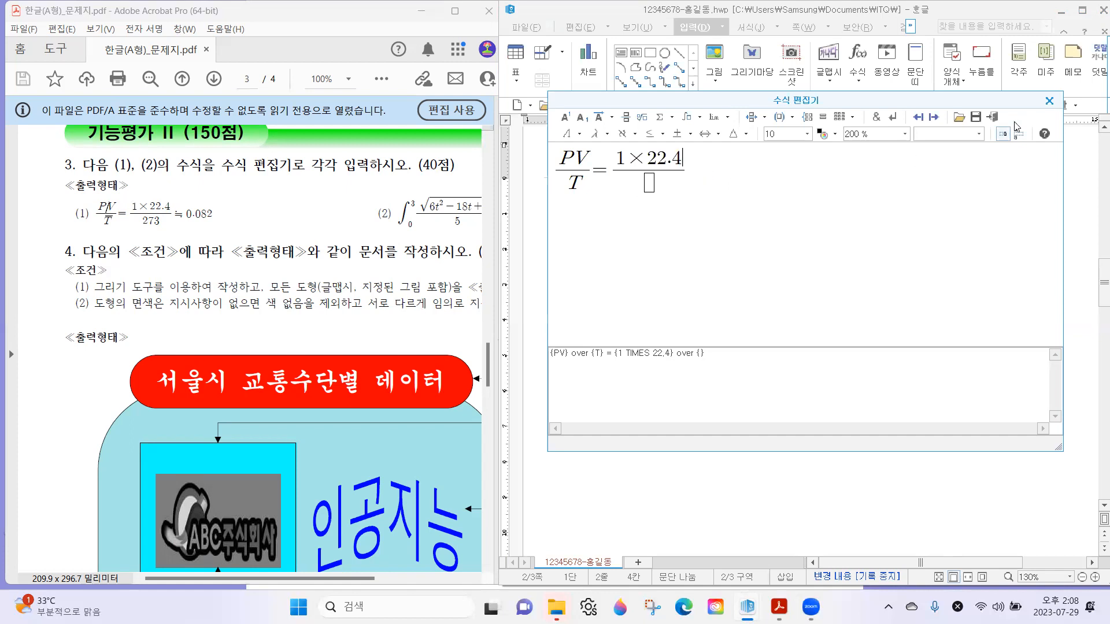
{"action": "key", "text": "Tab"}
{"action": "type", "text": "273"}
{"action": "key", "text": "Tab"}
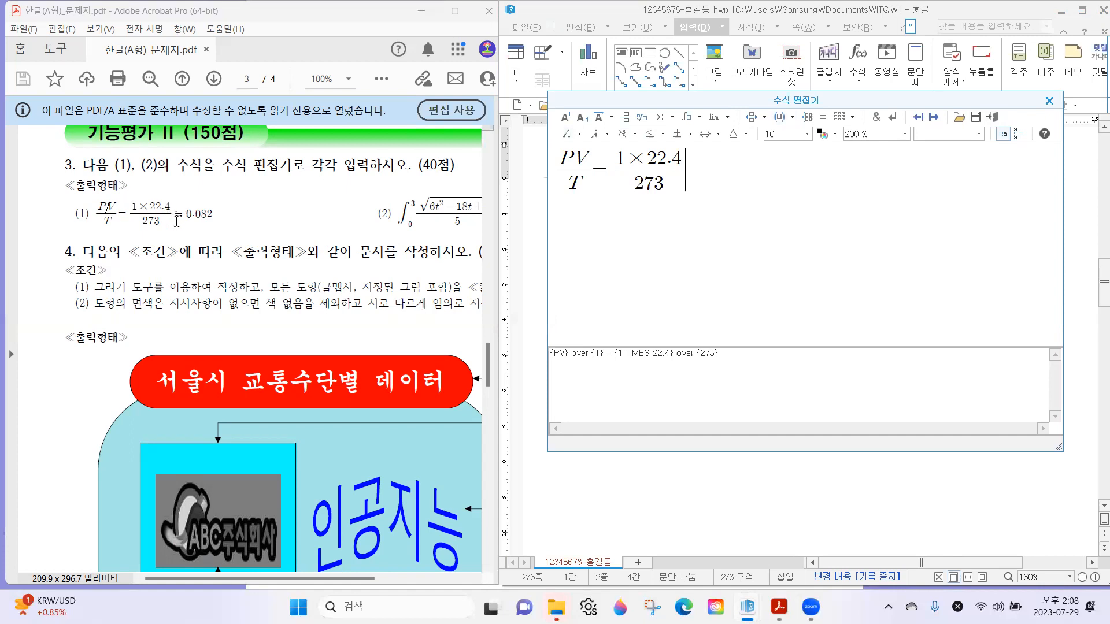
Complete the equation with the ≒ symbol and 0.082, and place it in the document.
{"action": "left_click", "coordinate": [704, 137]}
{"action": "left_click", "coordinate": [684, 141]}
{"action": "left_click", "coordinate": [682, 141]}
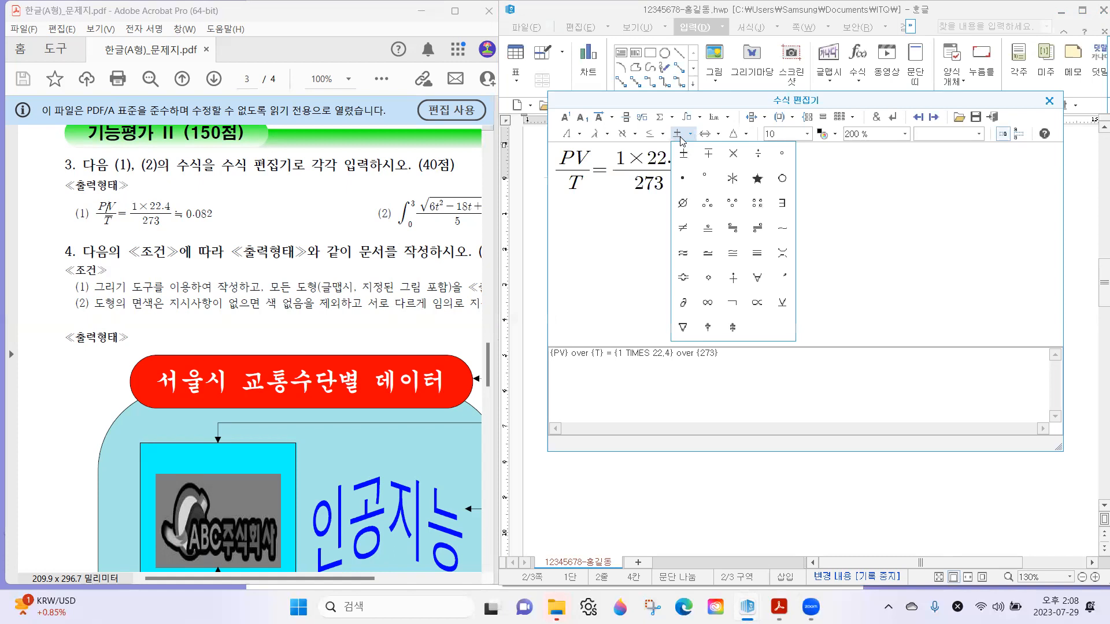
{"action": "left_click", "coordinate": [735, 230]}
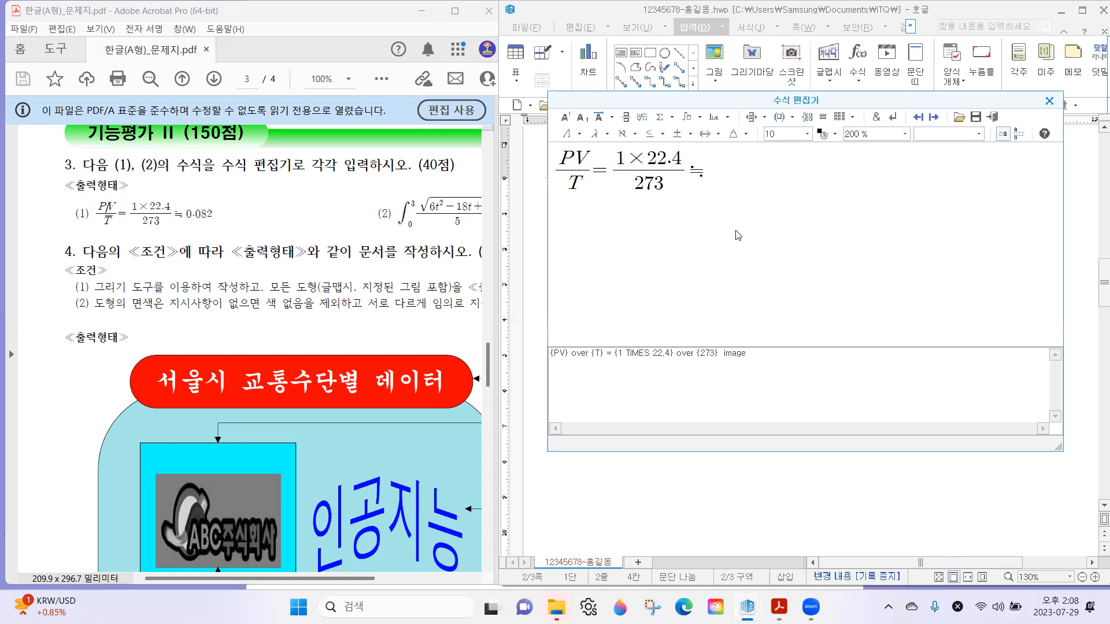
{"action": "type", "text": "0.082"}
{"action": "left_click", "coordinate": [993, 118]}
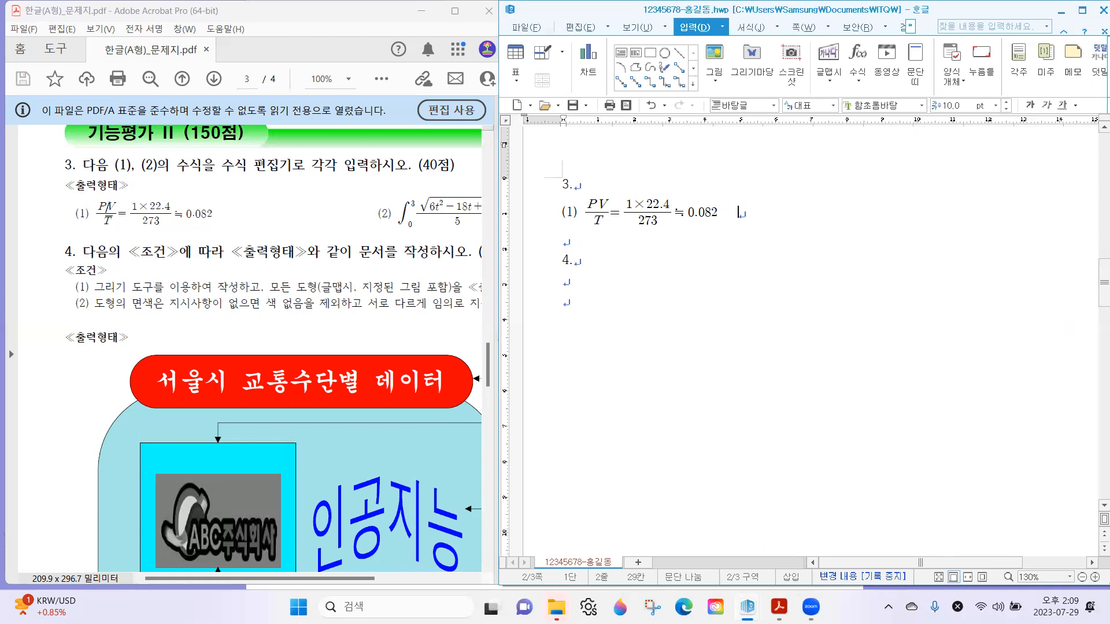
Enter "(2)" on the same line after the first equation and open the equation editor for it.
{"action": "left_click_drag", "start_coordinate": [228, 577], "coordinate": [296, 577]}
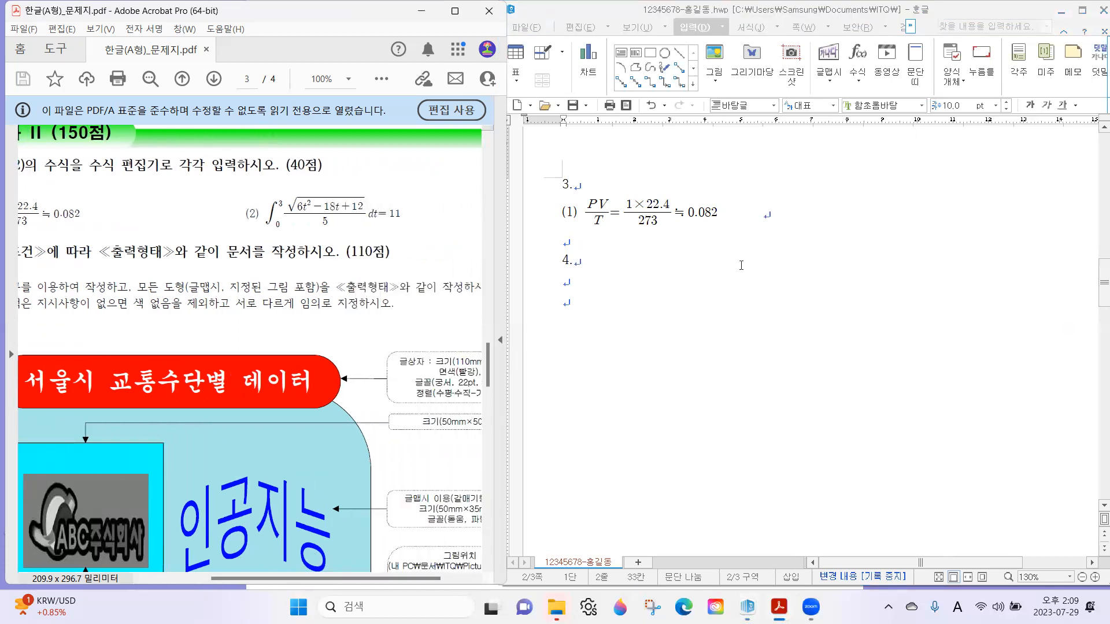
{"action": "left_click", "coordinate": [790, 203]}
{"action": "type", "text": "("}
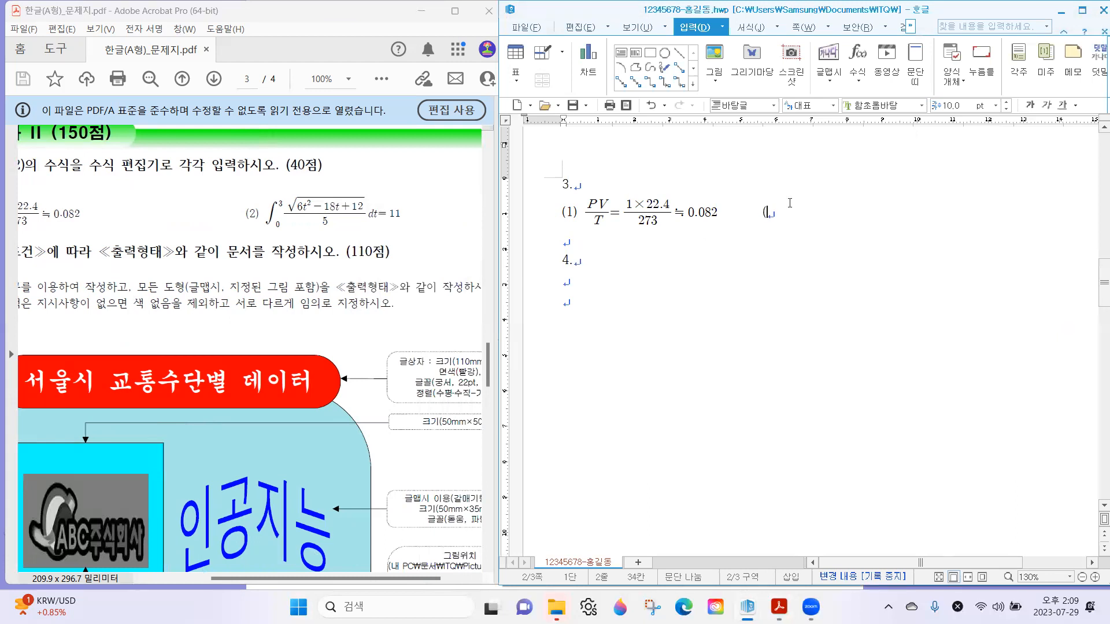
{"action": "type", "text": "2)"}
{"action": "left_click", "coordinate": [859, 54]}
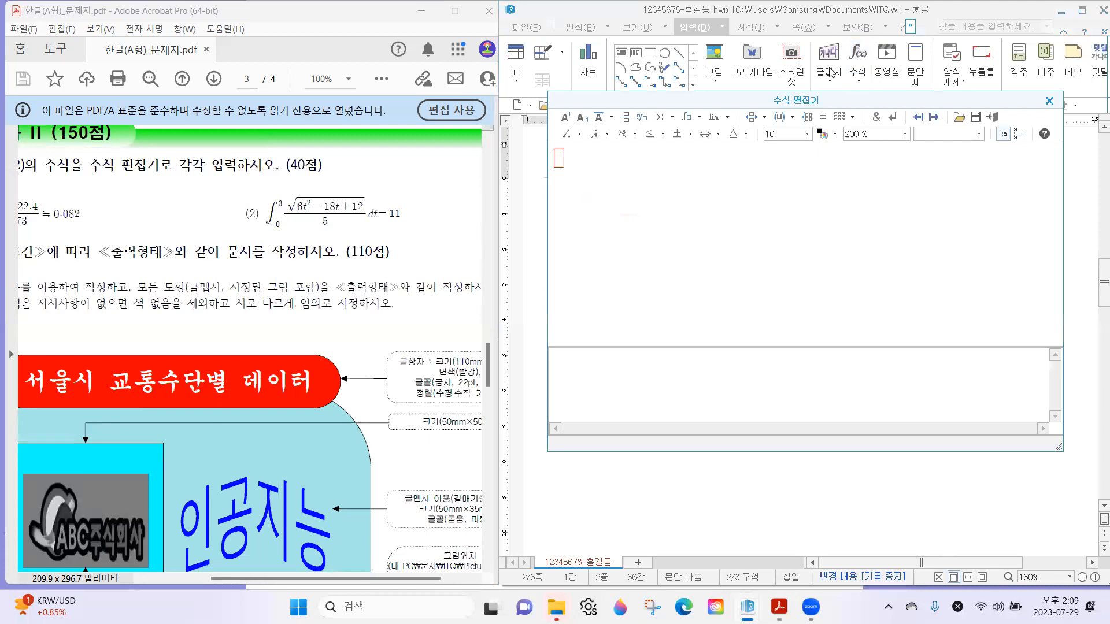
Insert a single integral into the second equation with lower limit 0 and upper limit 3.
{"action": "left_click_drag", "start_coordinate": [655, 102], "coordinate": [624, 103]}
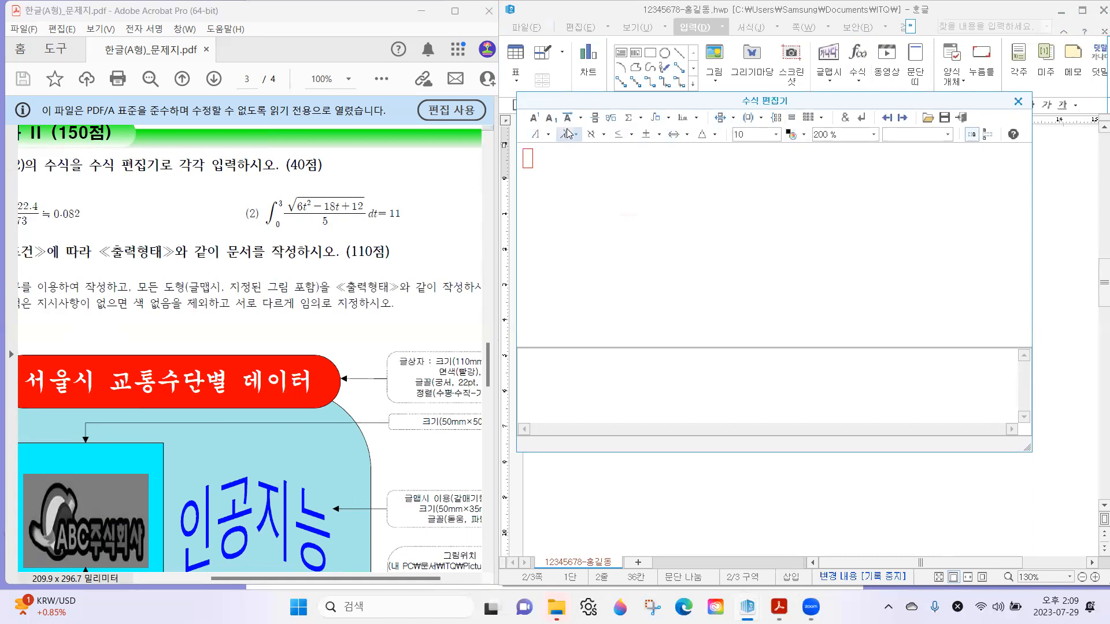
{"action": "left_click", "coordinate": [653, 122]}
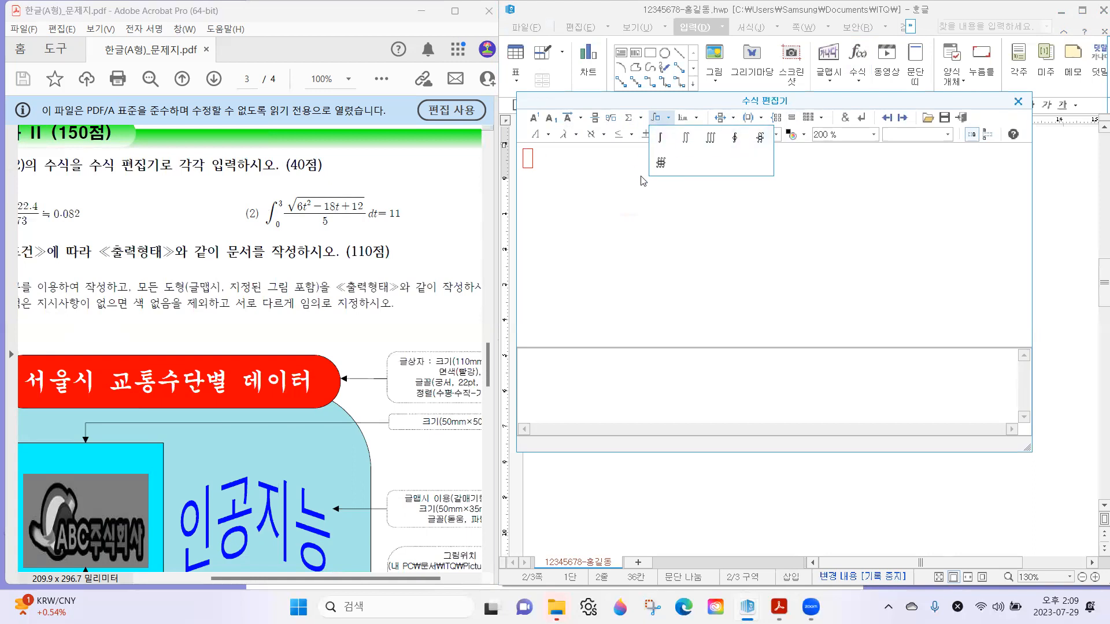
{"action": "left_click", "coordinate": [661, 145]}
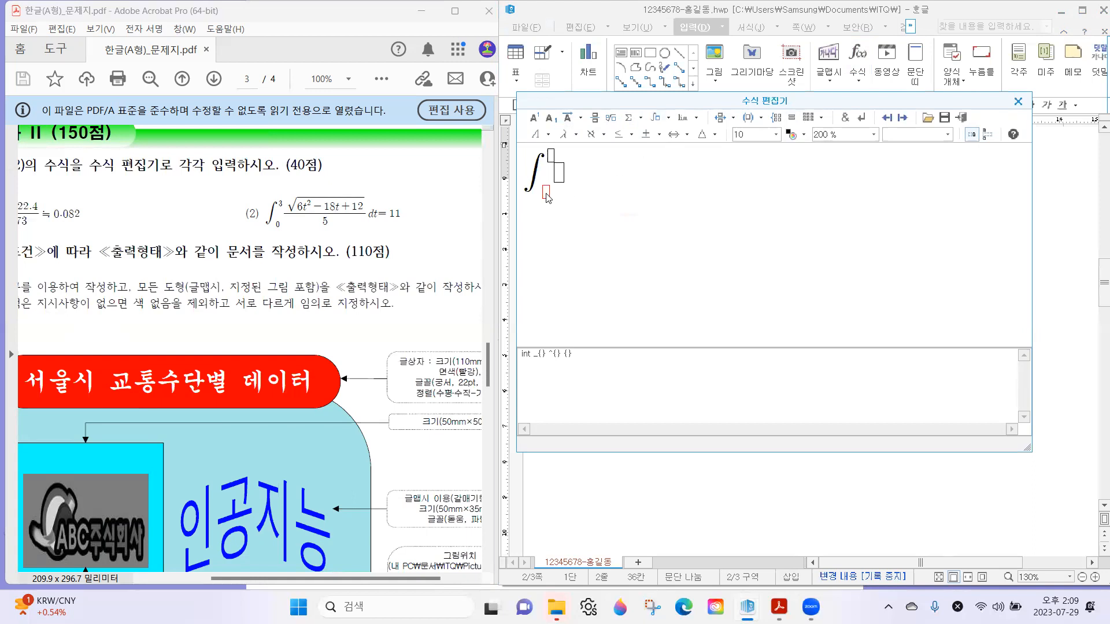
{"action": "type", "text": "0"}
{"action": "key", "text": "Tab"}
{"action": "type", "text": "3"}
{"action": "key", "text": "Tab"}
{"action": "key", "text": "Tab"}
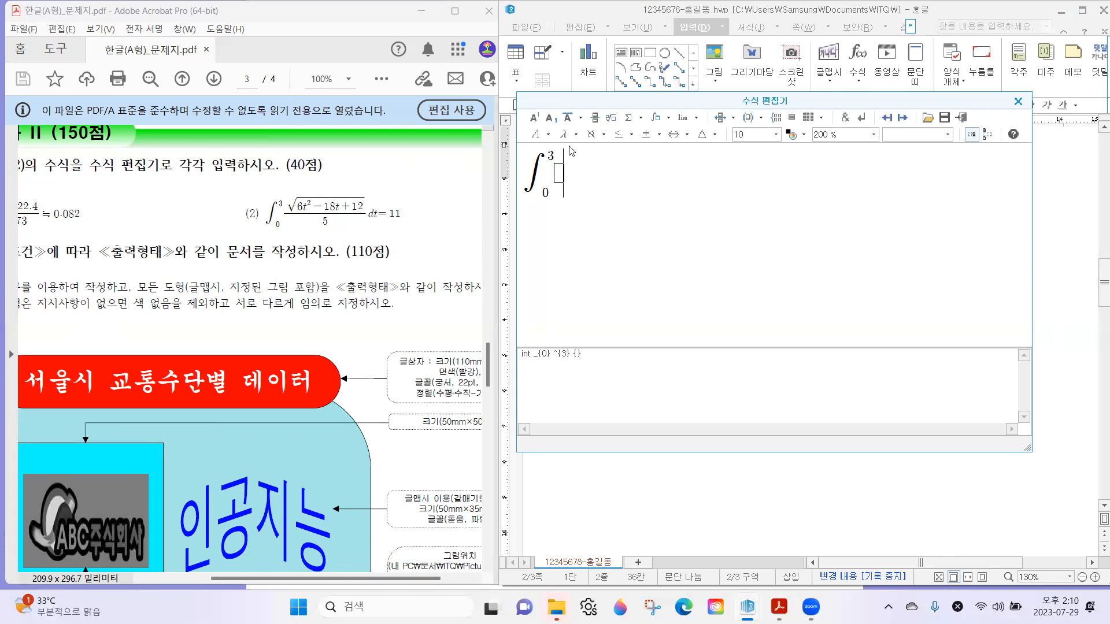
Add a fraction after the integral with a square root in its numerator, and enter 6t² under the root.
{"action": "left_click", "coordinate": [594, 117]}
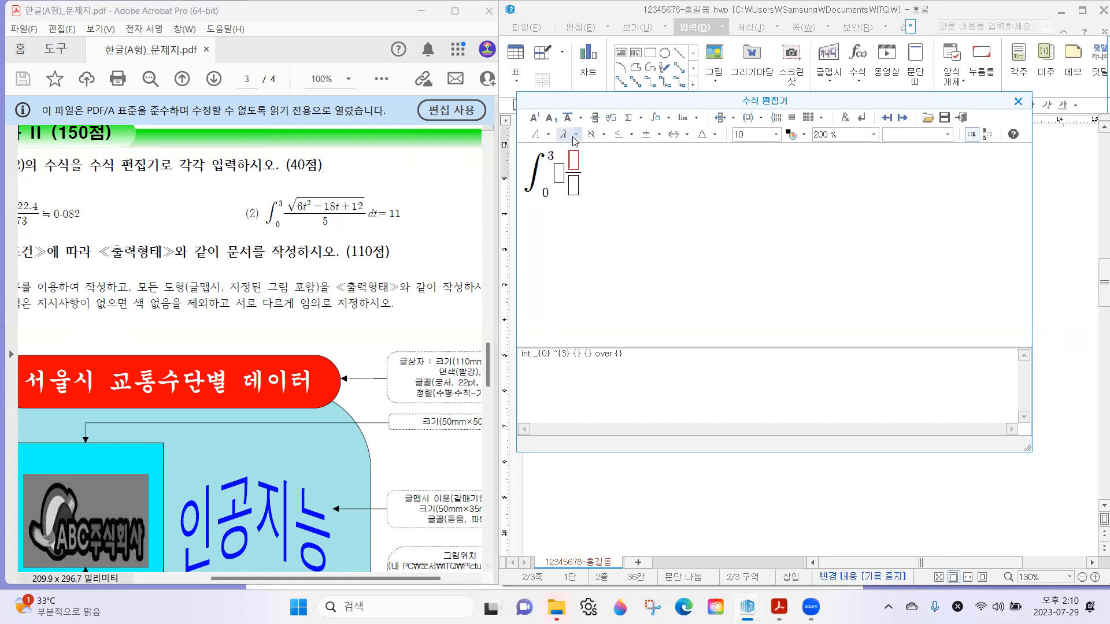
{"action": "left_click", "coordinate": [611, 124]}
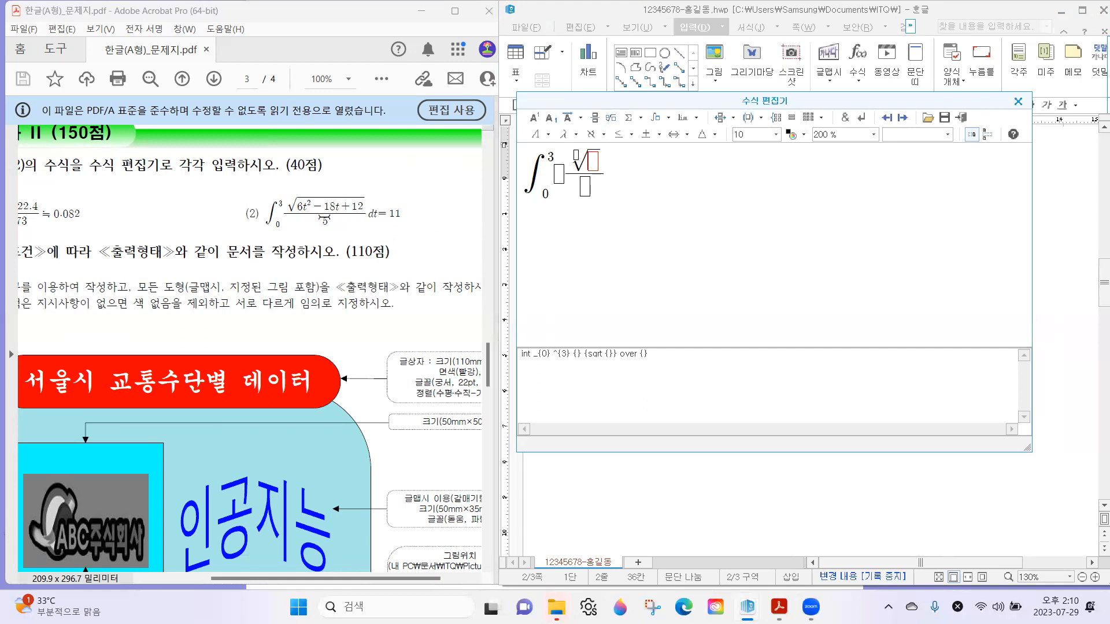
{"action": "type", "text": "6t"}
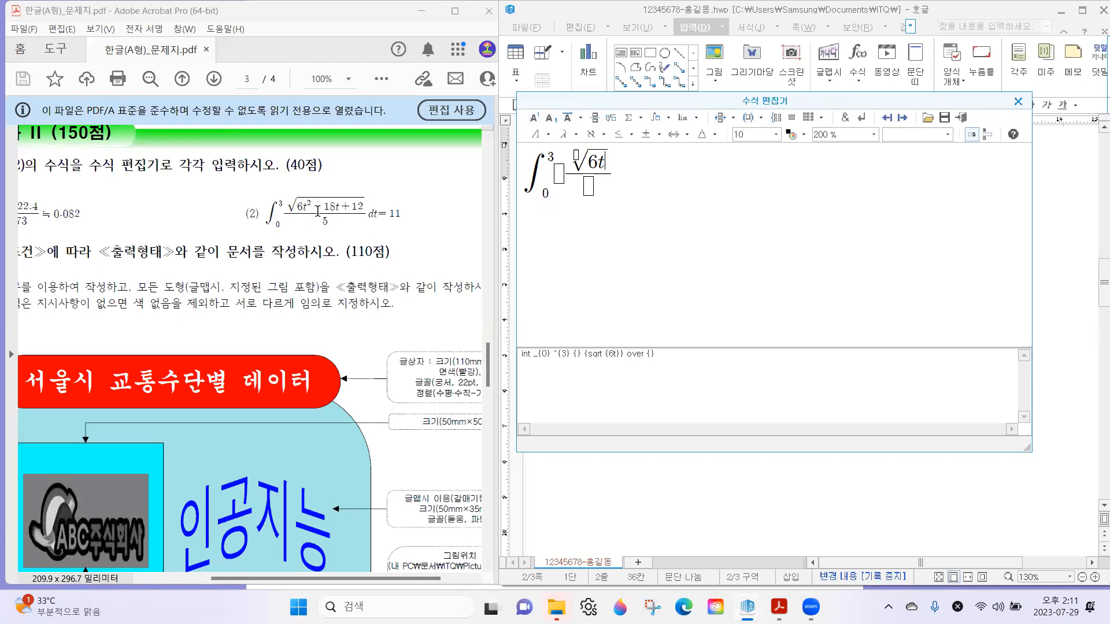
{"action": "left_click", "coordinate": [532, 119]}
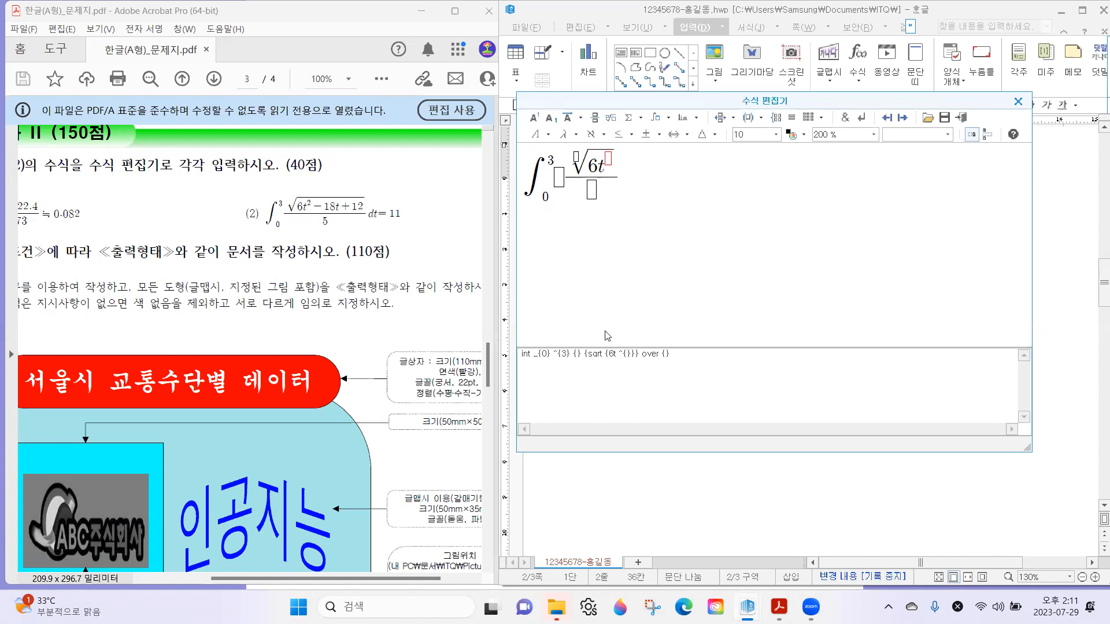
{"action": "type", "text": "2"}
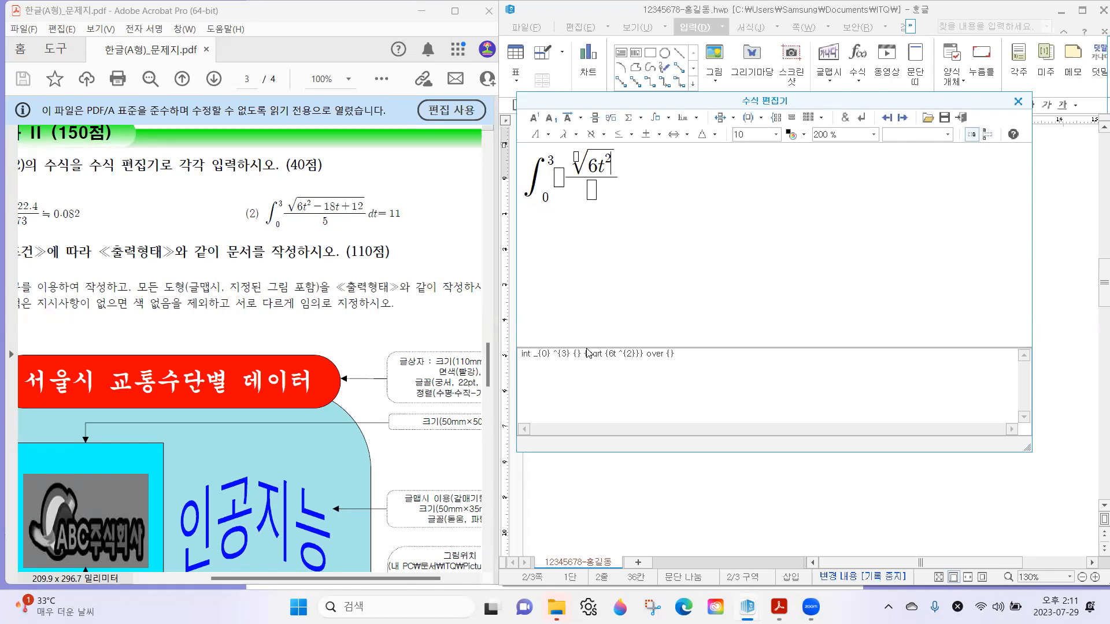
Continue the expression under the square root after 6t² with -18t+12.
{"action": "key", "text": "Right"}
{"action": "type", "text": "jj"}
{"action": "key", "text": "BackSpace"}
{"action": "key", "text": "BackSpace"}
{"action": "type", "text": "-18"}
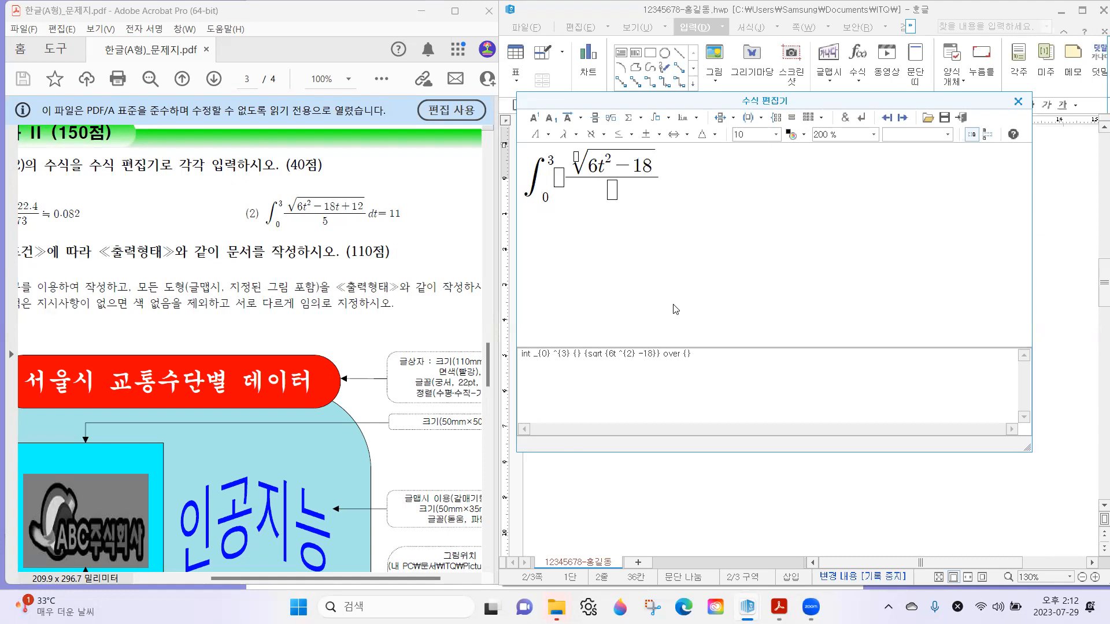
{"action": "type", "text": "t+12"}
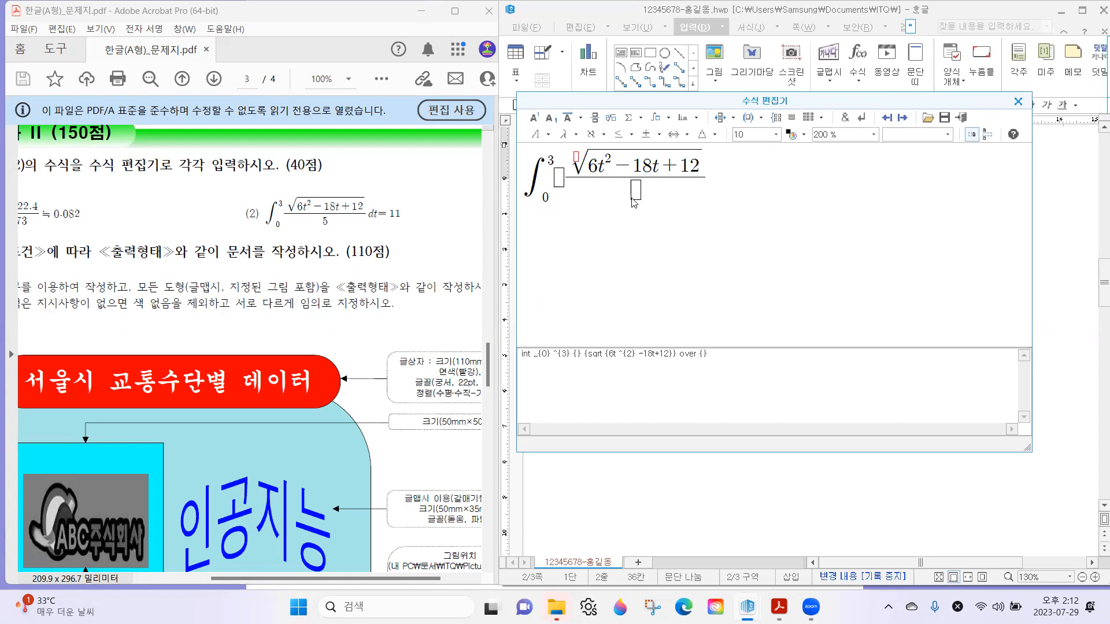
Enter 5 as the fraction's denominator, complete the equation with dt=11, and place it in the document.
{"action": "key", "text": "Tab"}
{"action": "type", "text": "5"}
{"action": "type", "text": "dt=11"}
{"action": "left_click", "coordinate": [962, 118]}
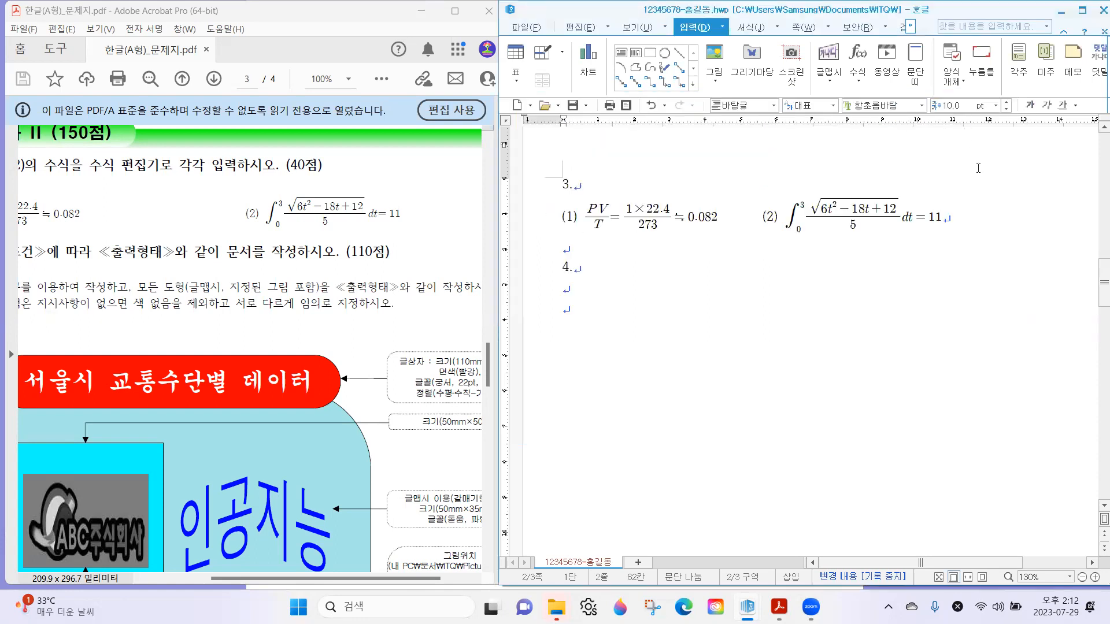
{"action": "left_click", "coordinate": [419, 220]}
{"action": "scroll", "coordinate": [419, 220], "scroll_direction": "down", "scroll_amount": 2}
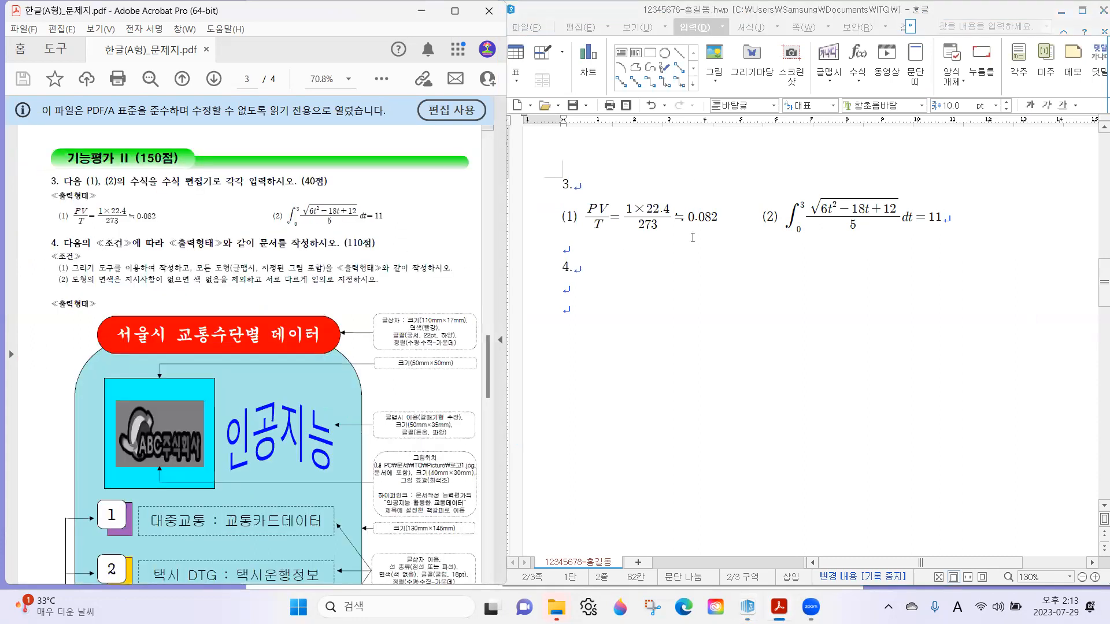
{"action": "left_click", "coordinate": [708, 189]}
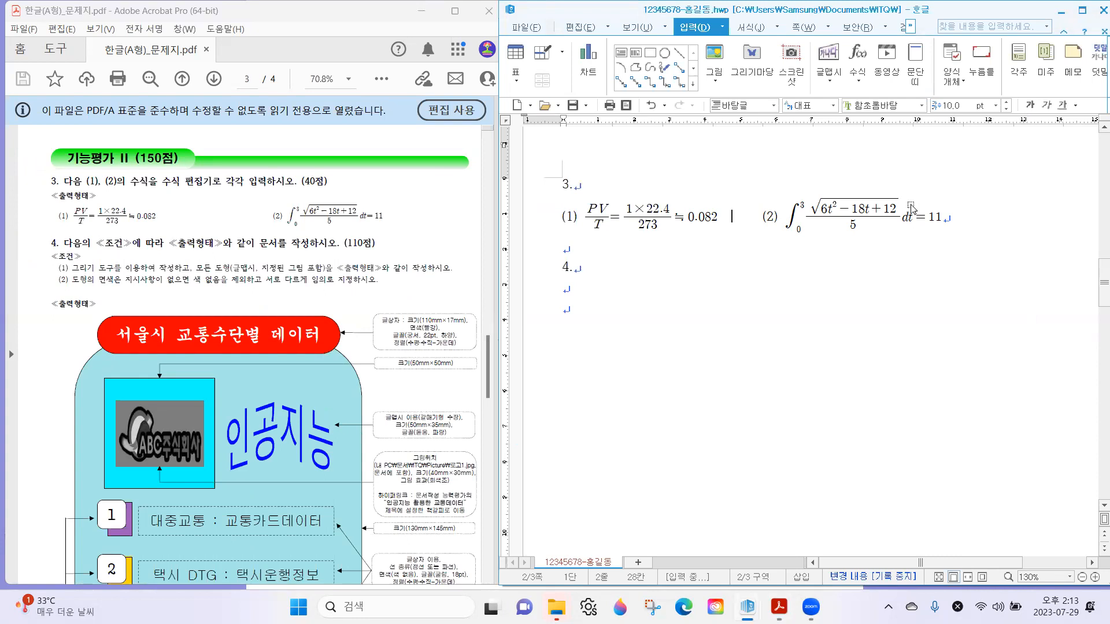
{"action": "left_click", "coordinate": [858, 58]}
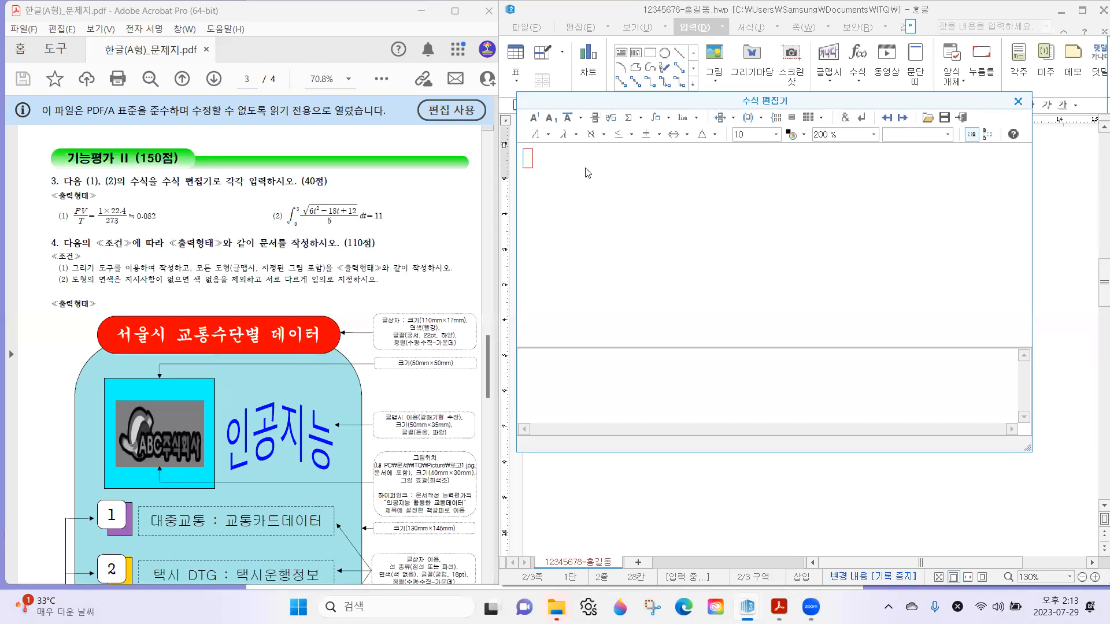
{"action": "left_click", "coordinate": [1018, 103]}
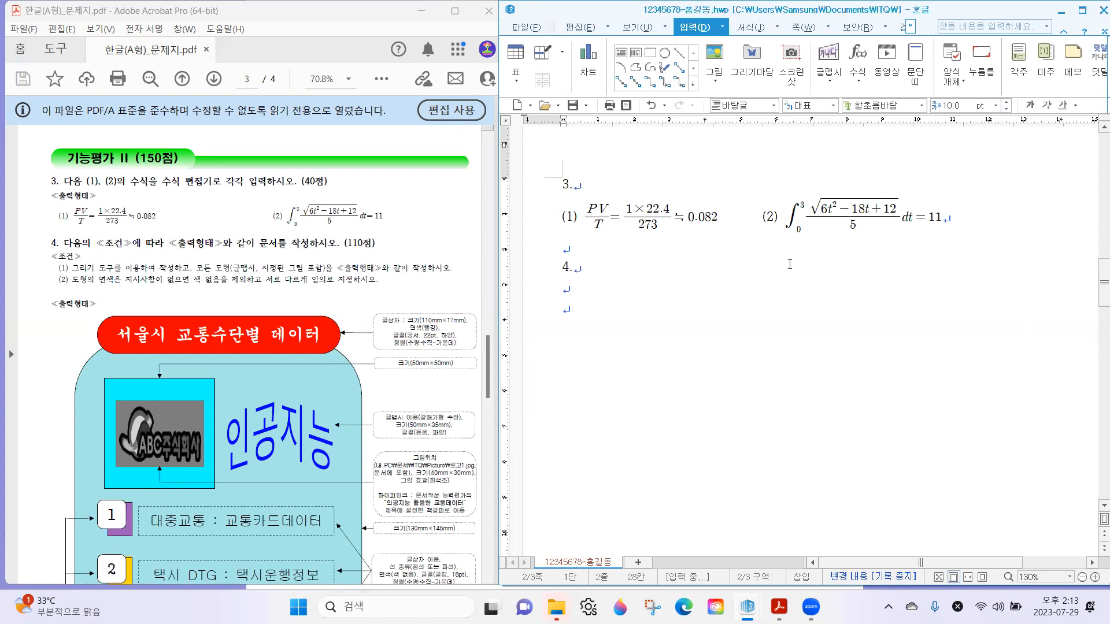
Examine the heading of question 4 and its two conditions in the exam paper.
{"action": "left_click", "coordinate": [604, 285]}
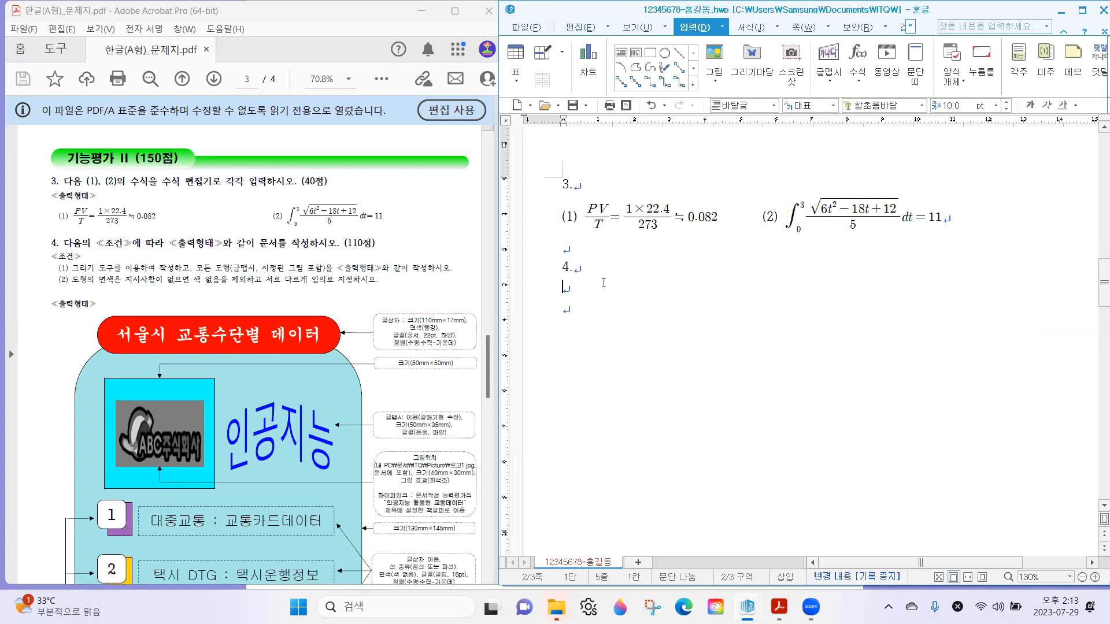
{"action": "scroll", "coordinate": [603, 284], "scroll_direction": "down", "scroll_amount": 2}
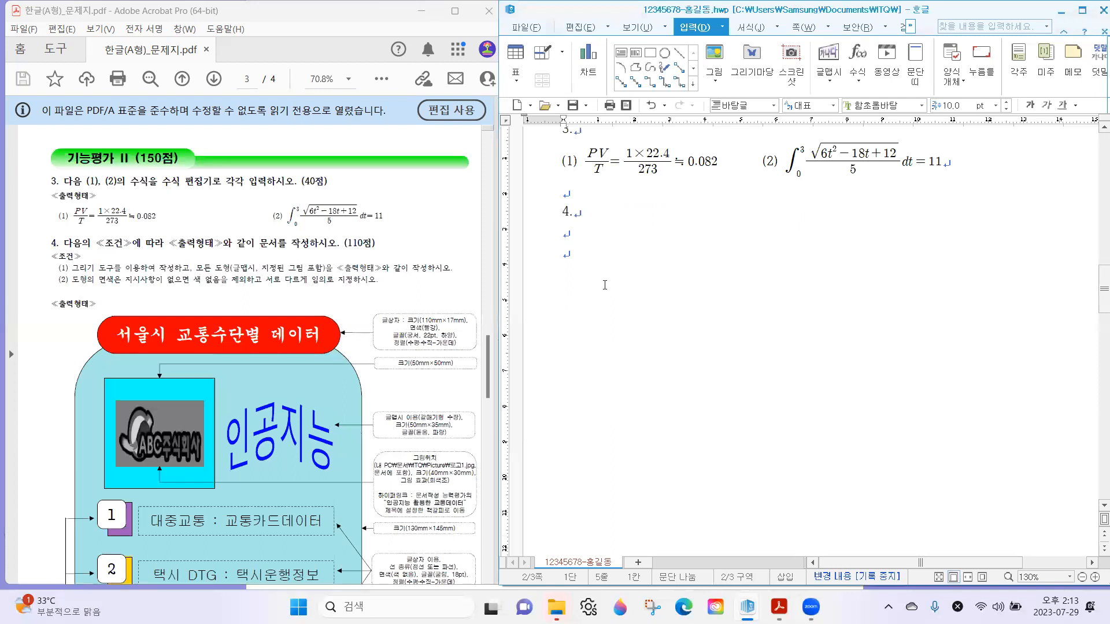
{"action": "scroll", "coordinate": [604, 285], "scroll_direction": "down", "scroll_amount": 2}
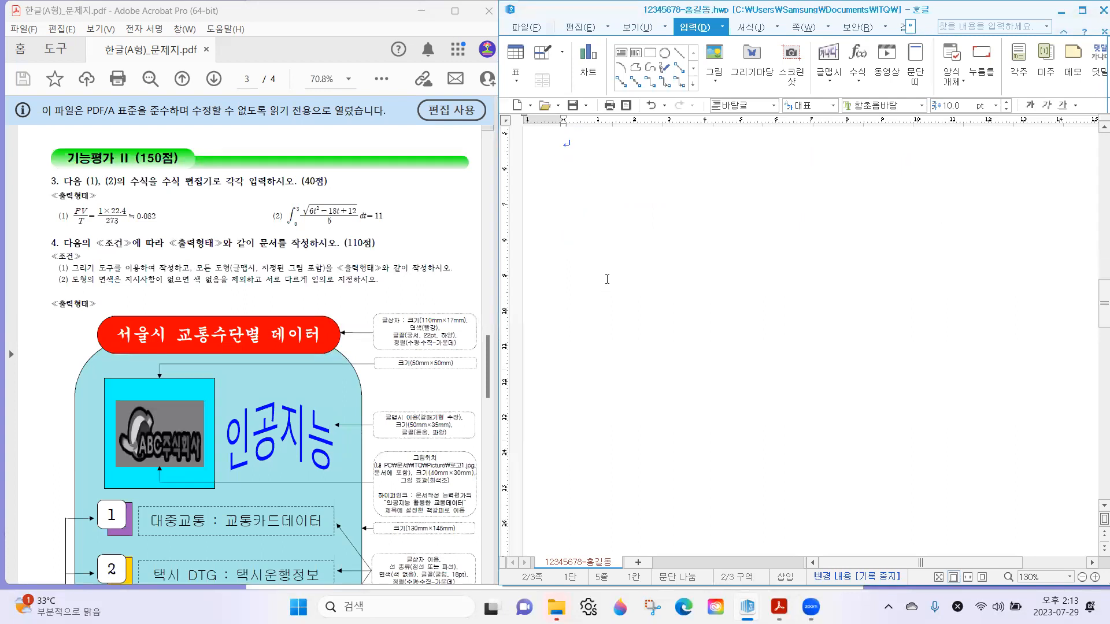
{"action": "left_click", "coordinate": [408, 274]}
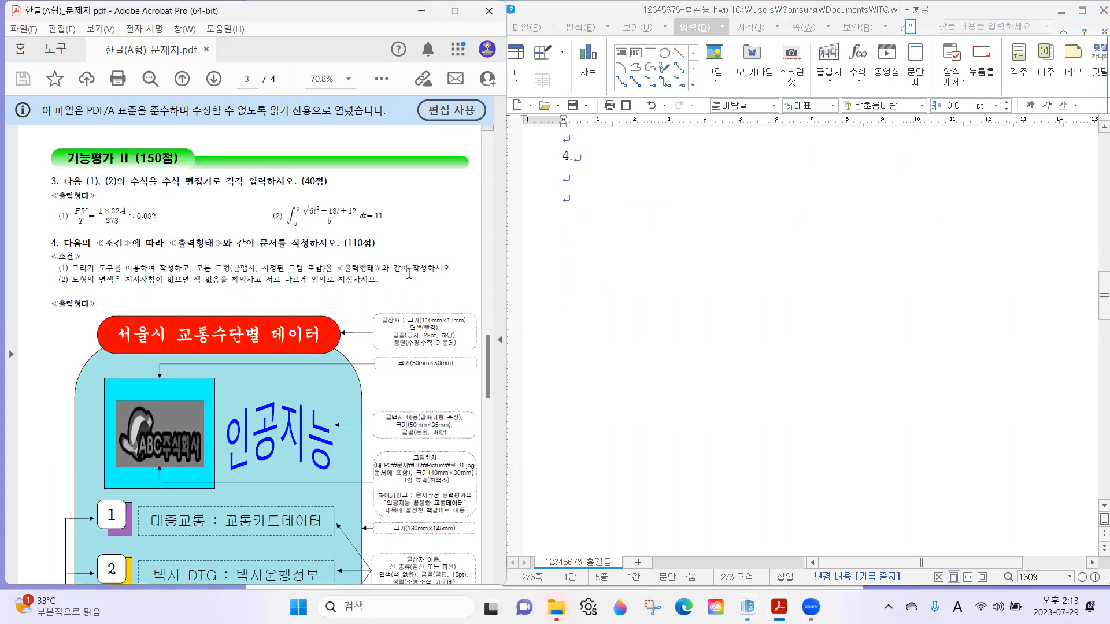
{"action": "scroll", "coordinate": [408, 274], "scroll_direction": "down", "scroll_amount": 1}
{"action": "scroll", "coordinate": [406, 273], "scroll_direction": "up", "scroll_amount": 2}
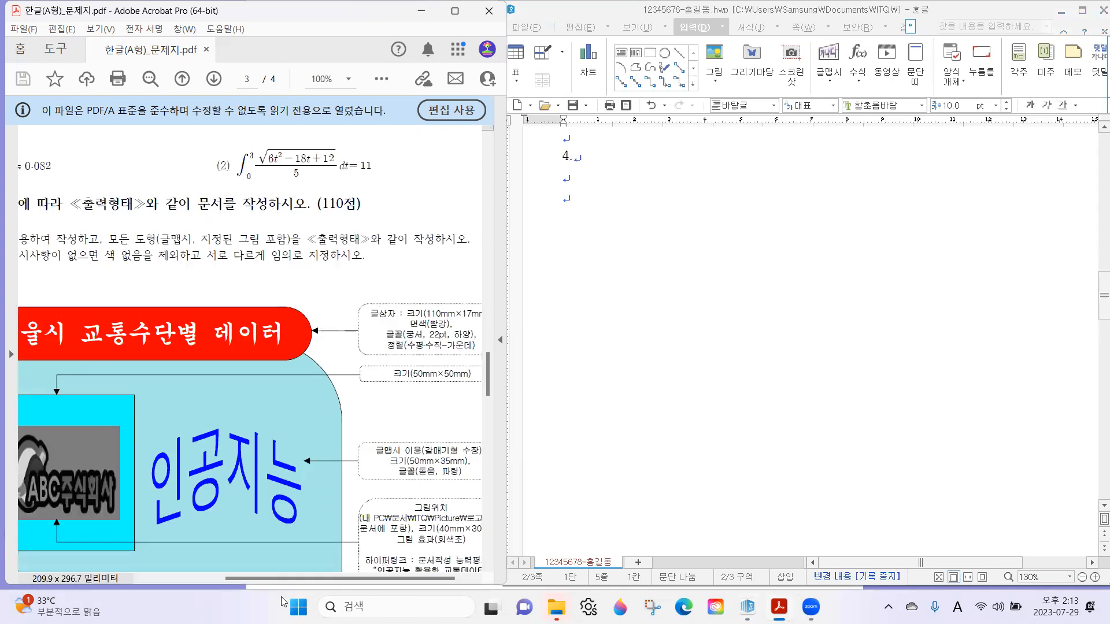
{"action": "left_click_drag", "start_coordinate": [250, 578], "coordinate": [176, 577]}
{"action": "scroll", "coordinate": [175, 575], "scroll_direction": "down", "scroll_amount": 1}
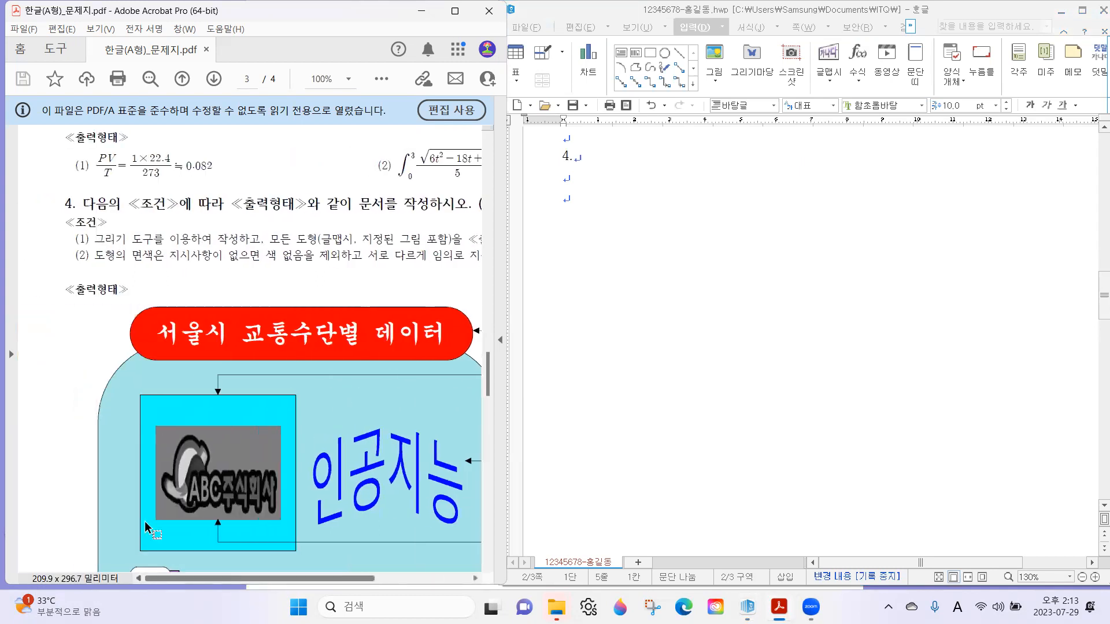
{"action": "scroll", "coordinate": [390, 294], "scroll_direction": "down", "scroll_amount": 1}
{"action": "left_click_drag", "start_coordinate": [64, 228], "coordinate": [368, 226]}
{"action": "left_click", "coordinate": [208, 231]}
{"action": "left_click", "coordinate": [358, 230]}
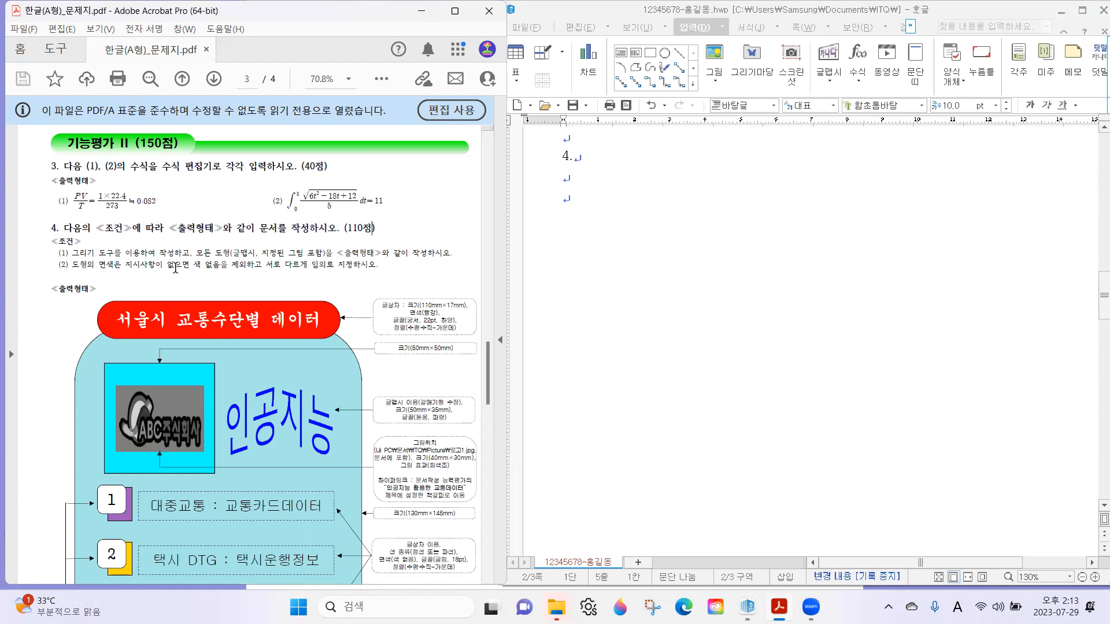
{"action": "left_click_drag", "start_coordinate": [76, 253], "coordinate": [409, 252]}
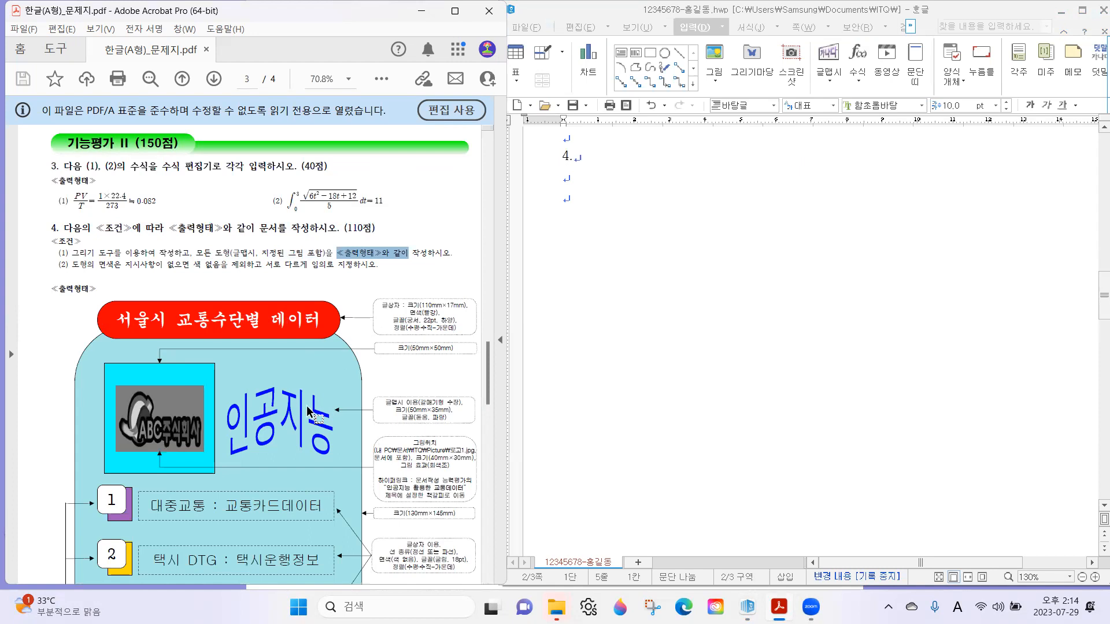
{"action": "left_click_drag", "start_coordinate": [73, 264], "coordinate": [357, 267]}
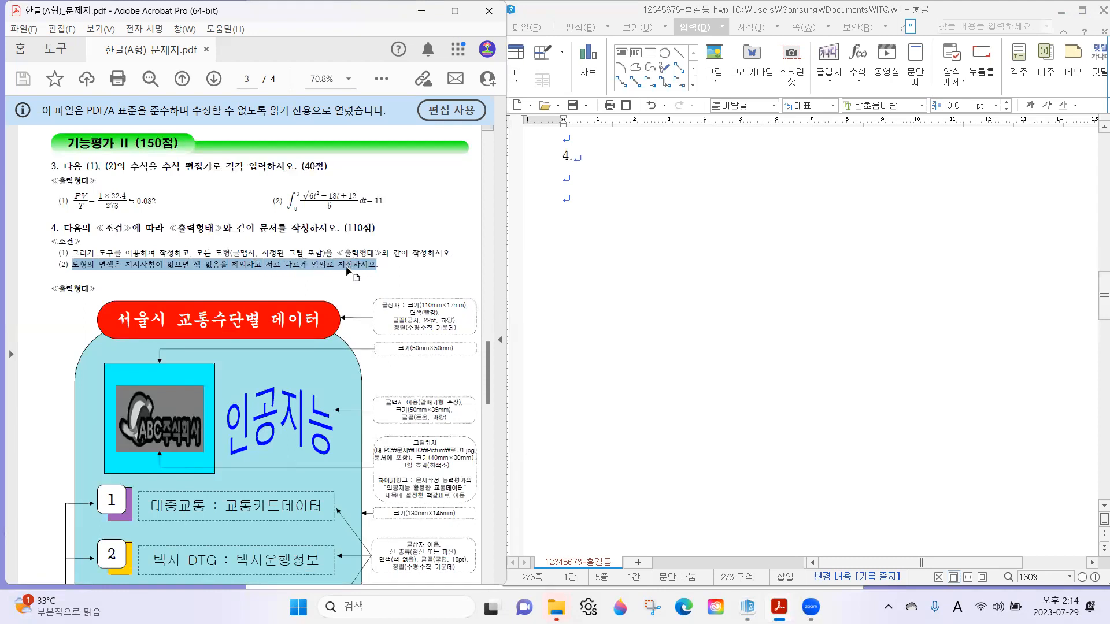
{"action": "left_click", "coordinate": [353, 258]}
Examine question 4's required output, the fill colour rule, and the size callout for the large background shape.
{"action": "scroll", "coordinate": [356, 259], "scroll_direction": "down", "scroll_amount": 1}
{"action": "scroll", "coordinate": [358, 254], "scroll_direction": "down", "scroll_amount": 3}
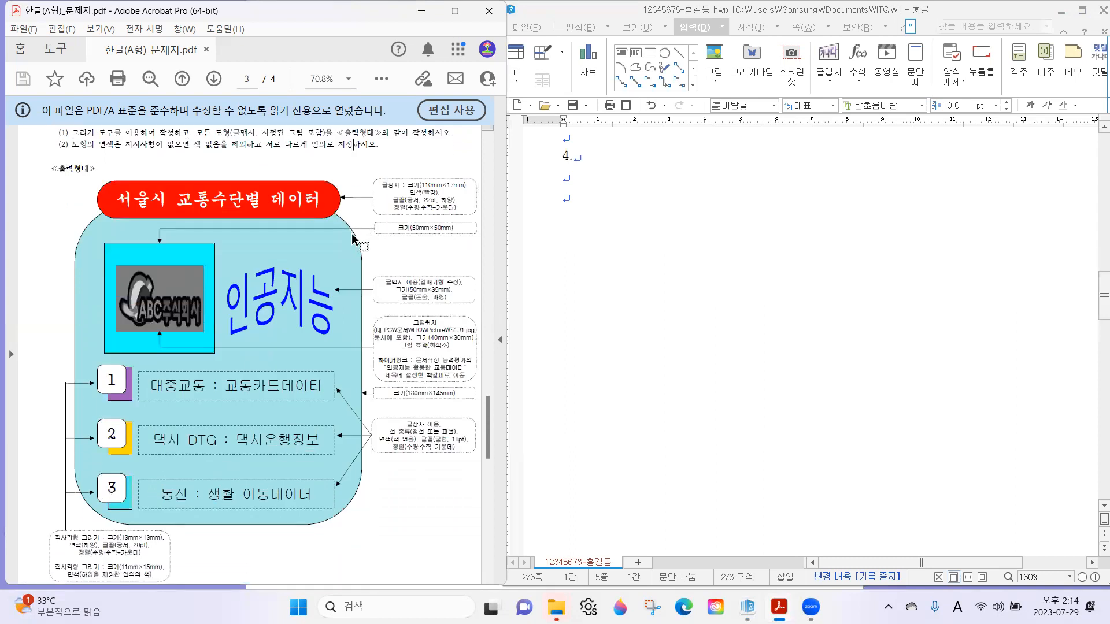
{"action": "left_click_drag", "start_coordinate": [406, 200], "coordinate": [360, 267]}
{"action": "left_click_drag", "start_coordinate": [189, 144], "coordinate": [263, 144]}
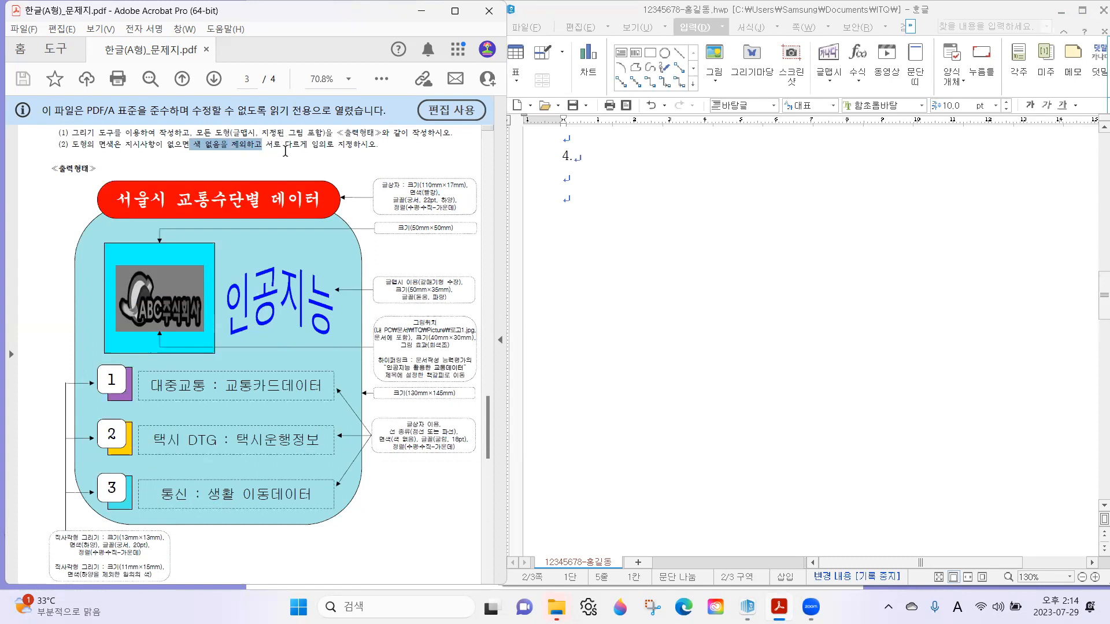
{"action": "left_click", "coordinate": [305, 146]}
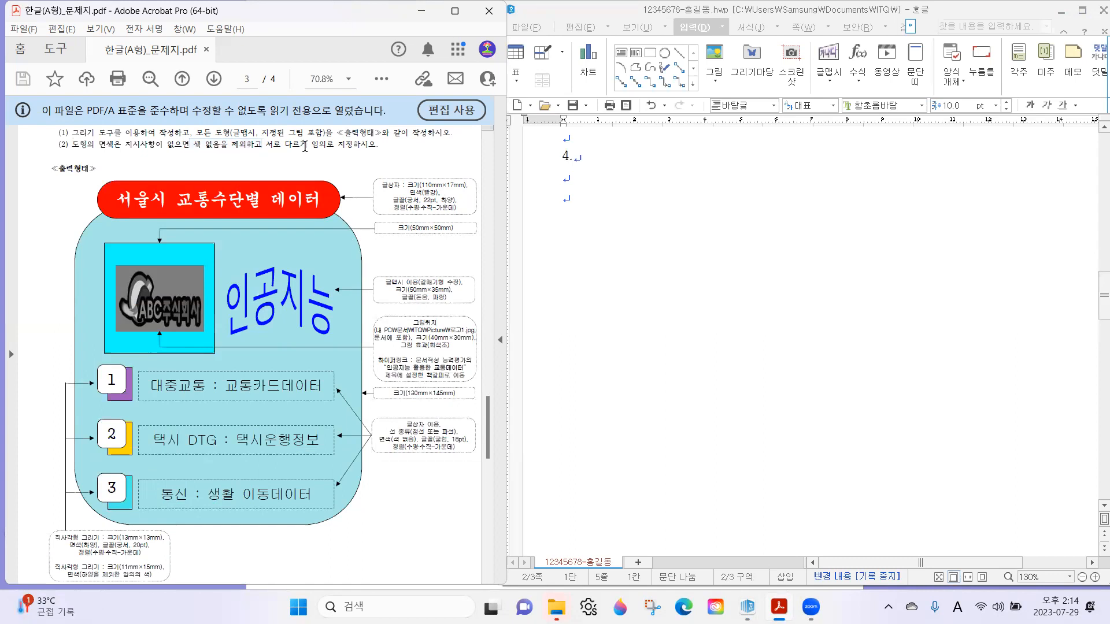
{"action": "left_click", "coordinate": [618, 226]}
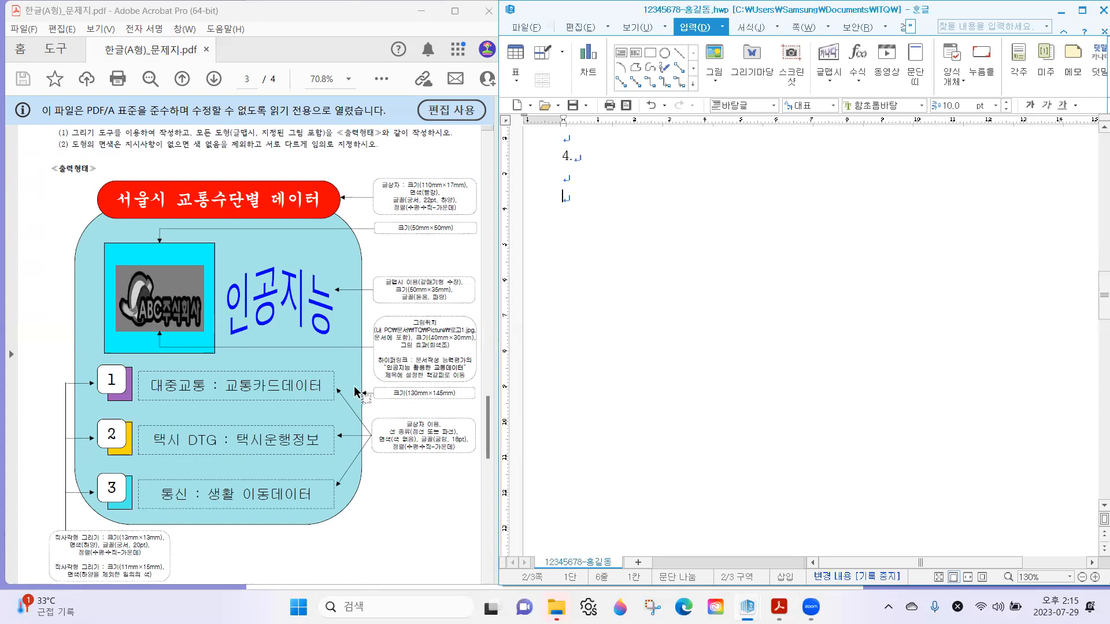
{"action": "left_click_drag", "start_coordinate": [359, 391], "coordinate": [477, 404]}
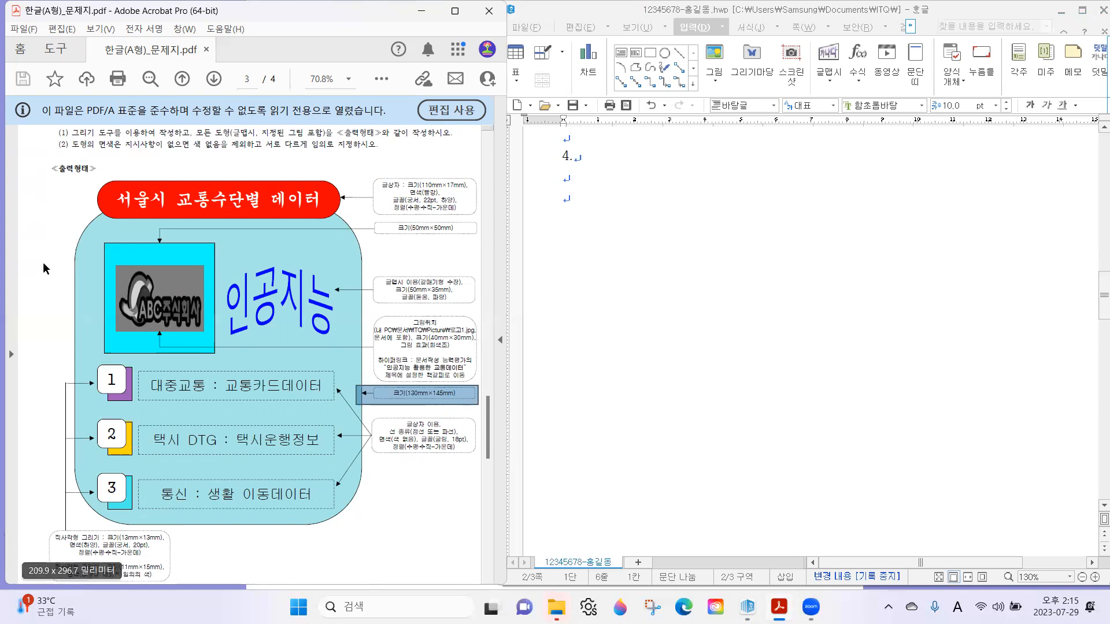
{"action": "left_click", "coordinate": [393, 127]}
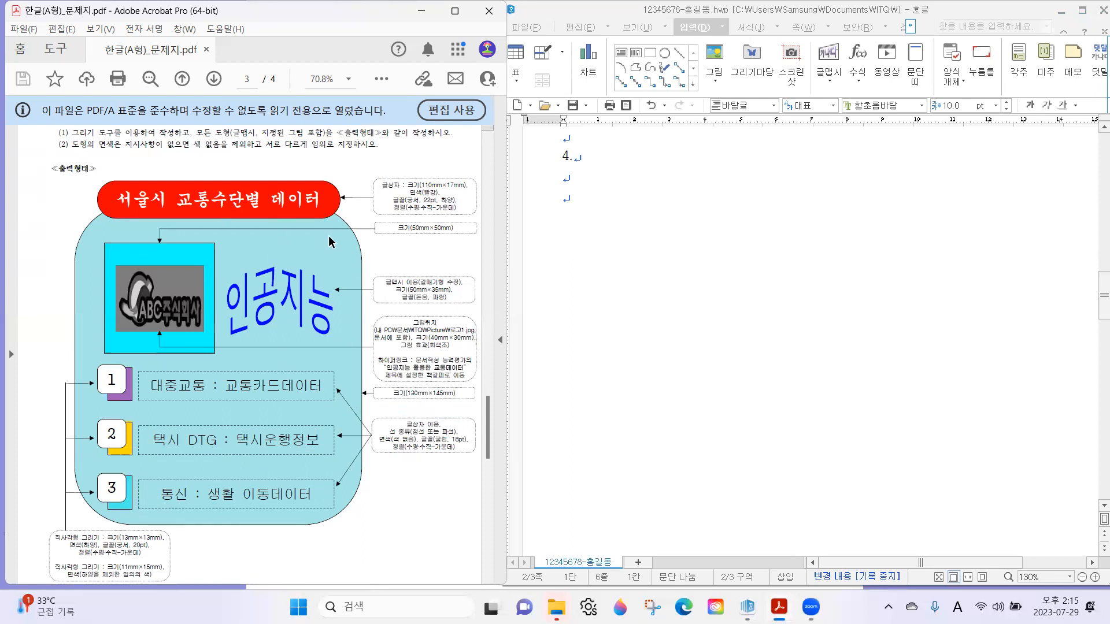
Draw a rectangle about 72 mm wide and 50 mm high on the page below "4.".
{"action": "left_click", "coordinate": [578, 217]}
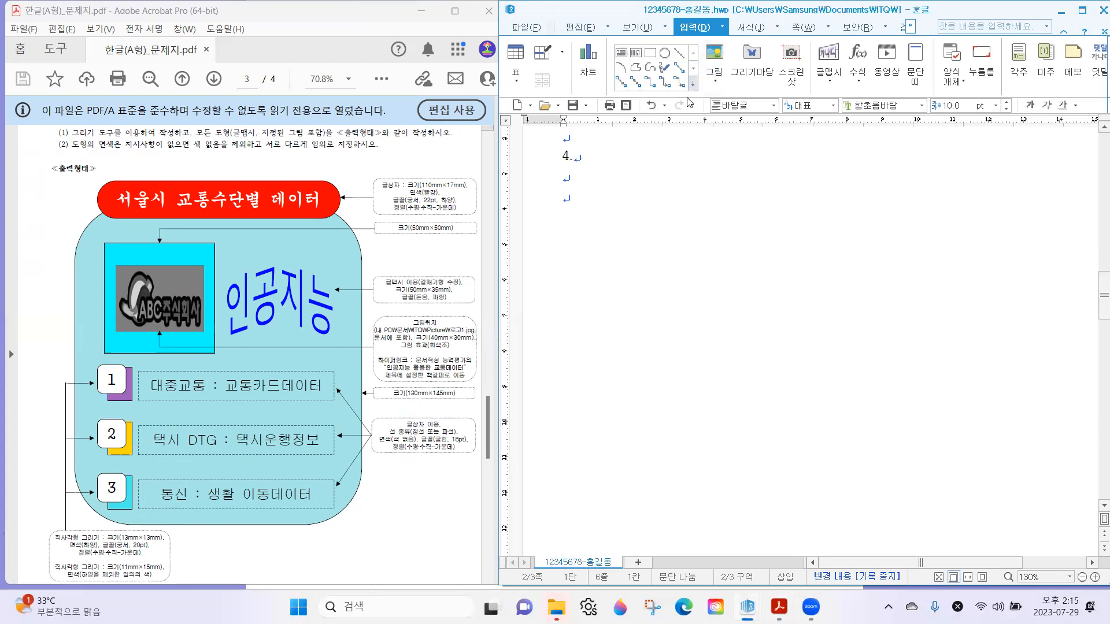
{"action": "left_click", "coordinate": [651, 53]}
{"action": "mouse_move", "coordinate": [590, 179]}
{"action": "left_mouse_down"}
{"action": "mouse_move", "coordinate": [629, 220]}
{"action": "mouse_move", "coordinate": [844, 359]}
{"action": "left_mouse_up"}
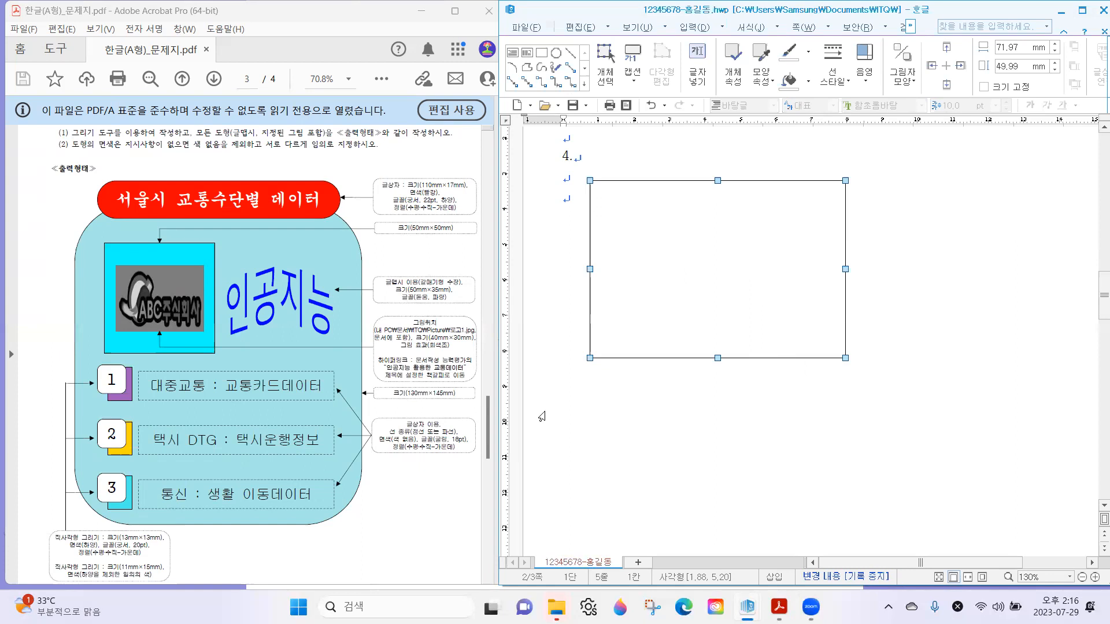
{"action": "left_click", "coordinate": [407, 394]}
{"action": "left_click_drag", "start_coordinate": [407, 393], "coordinate": [472, 382]}
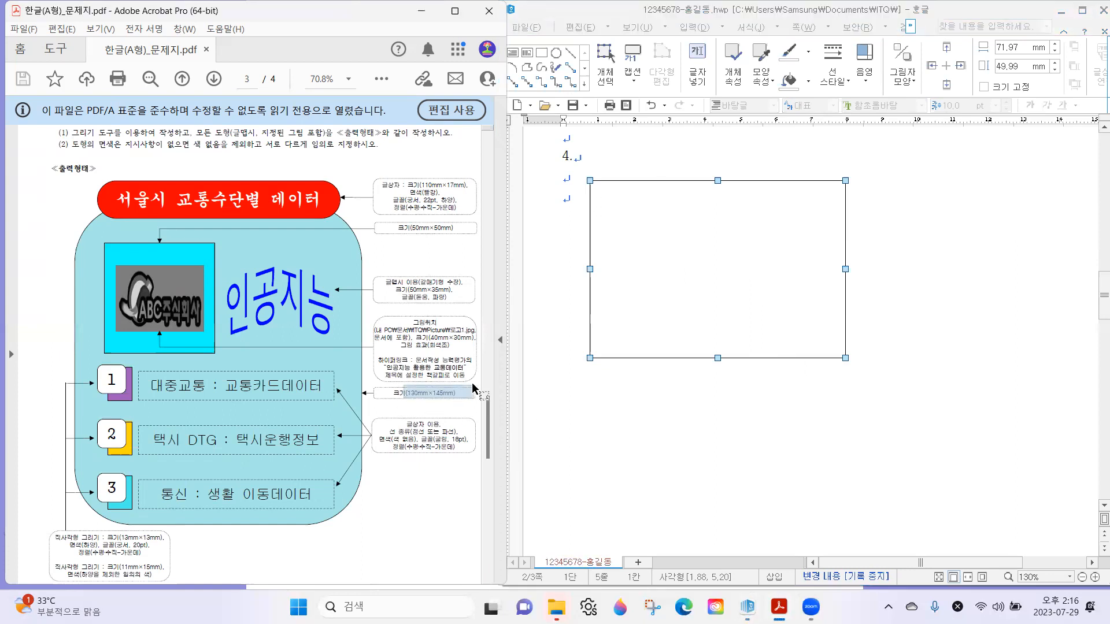
{"action": "left_click_drag", "start_coordinate": [471, 382], "coordinate": [471, 383]}
{"action": "left_click", "coordinate": [684, 230]}
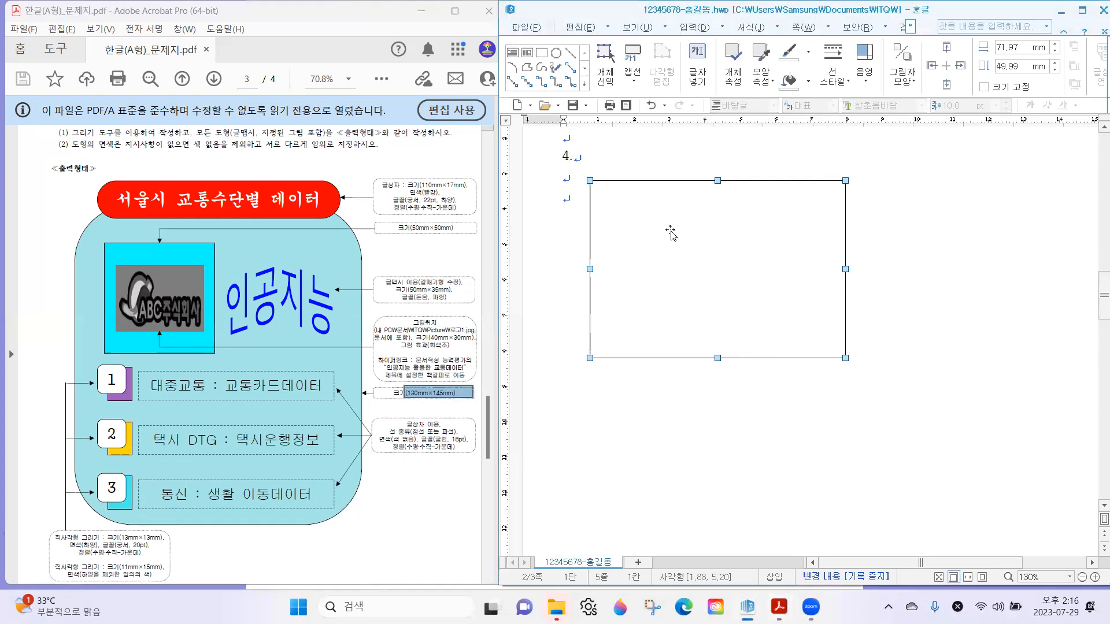
{"action": "double_click", "coordinate": [650, 206]}
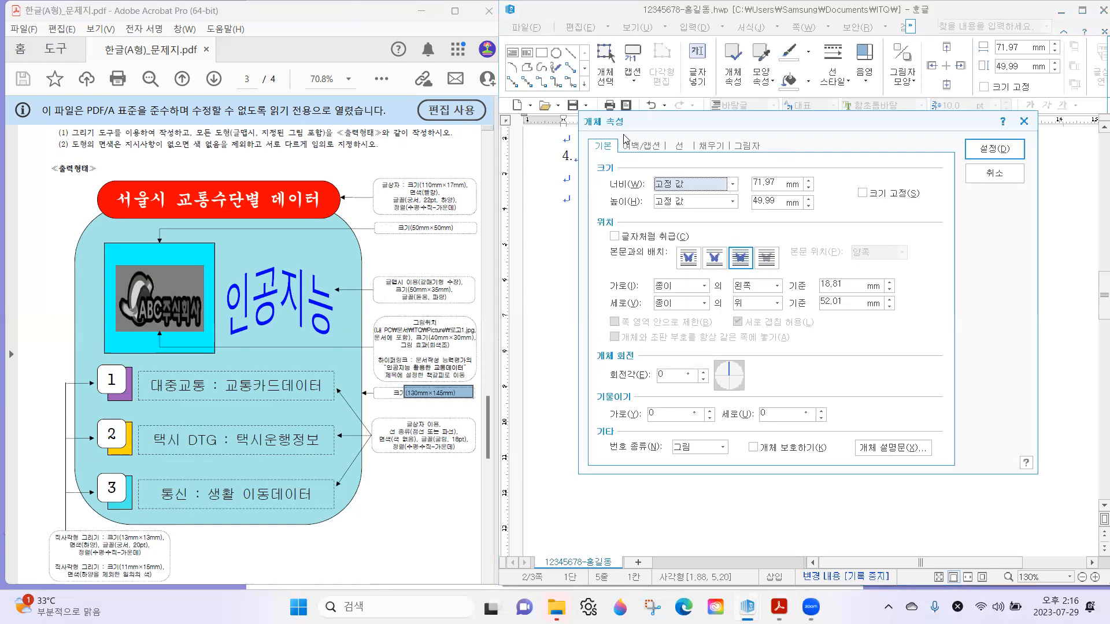
{"action": "left_click", "coordinate": [1002, 169]}
{"action": "double_click", "coordinate": [739, 293]}
{"action": "left_click", "coordinate": [994, 173]}
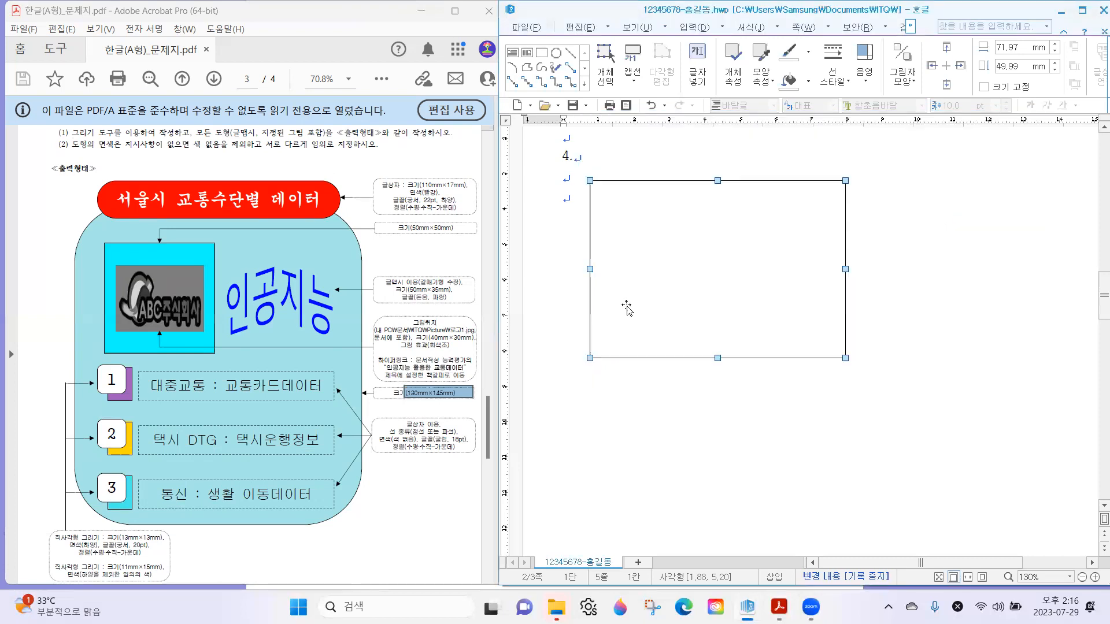
Set the rectangle's size to 130 mm wide and 145 mm high in its object properties, following the exam paper's size callout.
{"action": "right_click", "coordinate": [634, 215]}
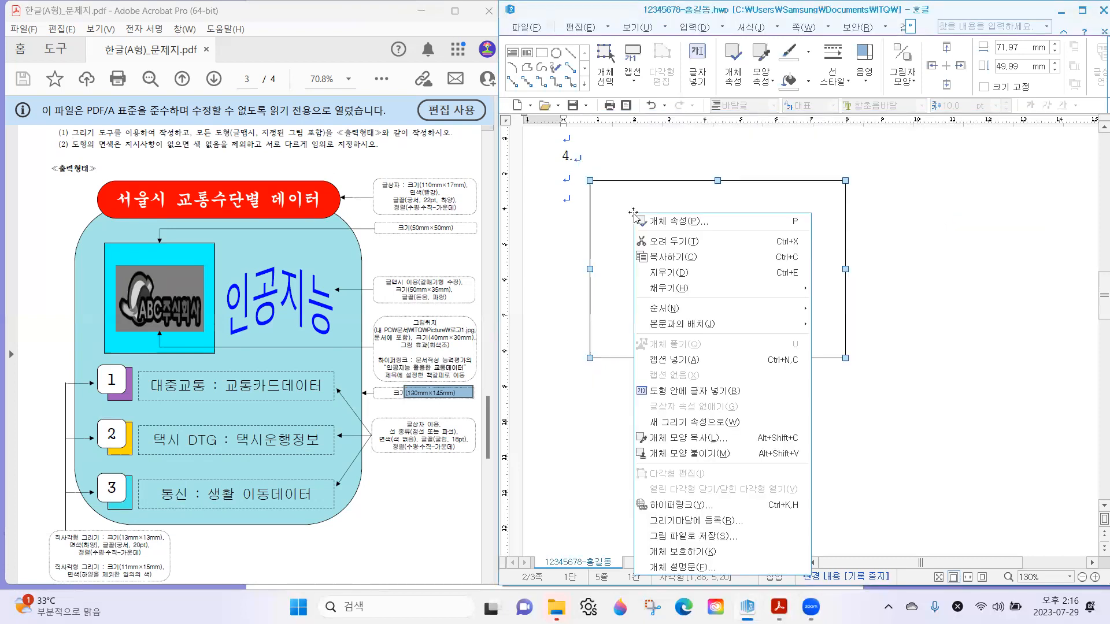
{"action": "left_click", "coordinate": [712, 222]}
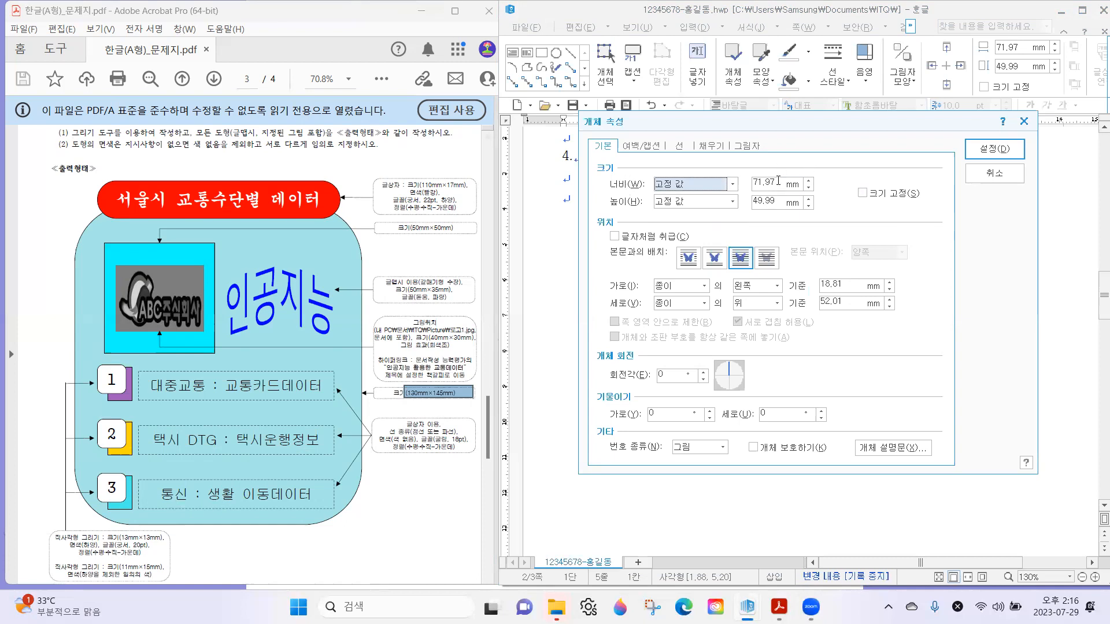
{"action": "left_click", "coordinate": [405, 395]}
{"action": "left_click_drag", "start_coordinate": [405, 395], "coordinate": [454, 393]}
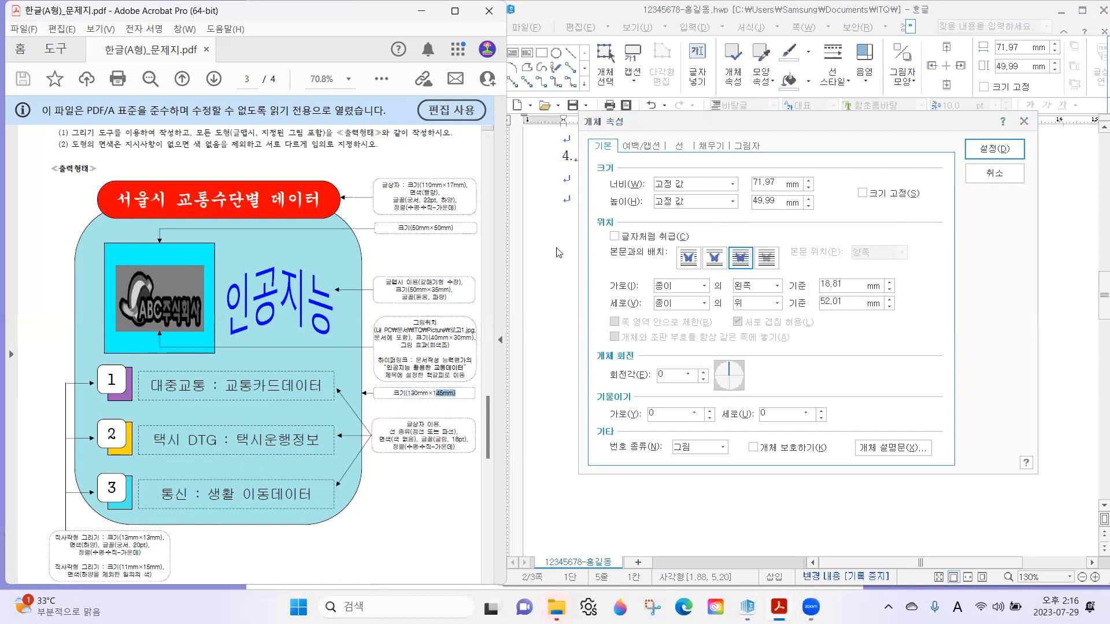
{"action": "left_click", "coordinate": [722, 188]}
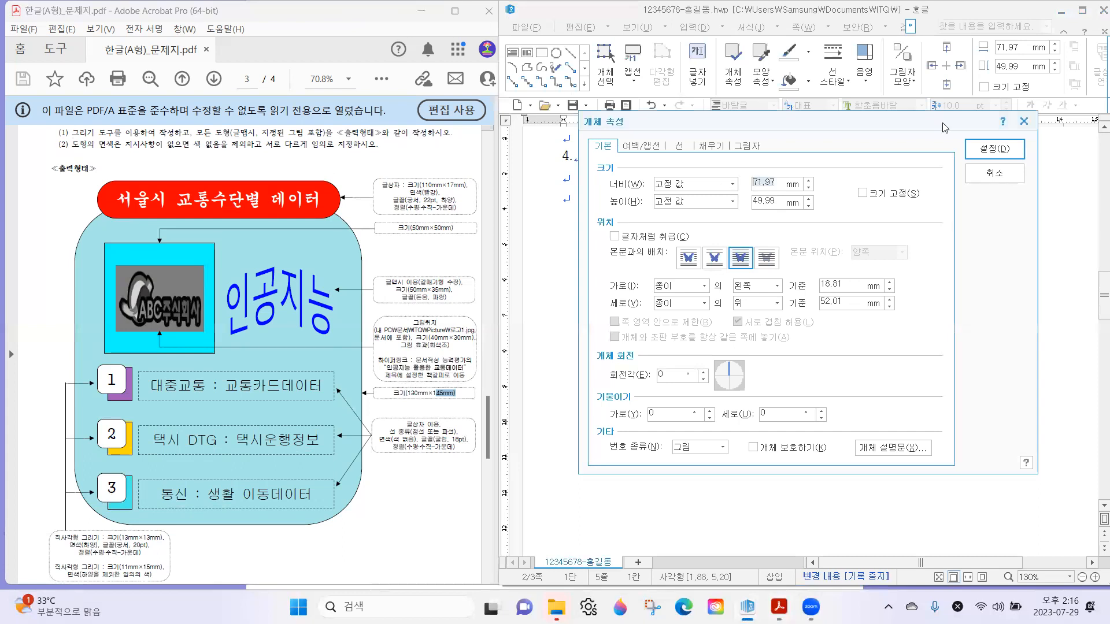
{"action": "type", "text": "130"}
{"action": "left_click_drag", "start_coordinate": [382, 397], "coordinate": [456, 394]}
{"action": "left_click", "coordinate": [778, 200]}
{"action": "type", "text": "145"}
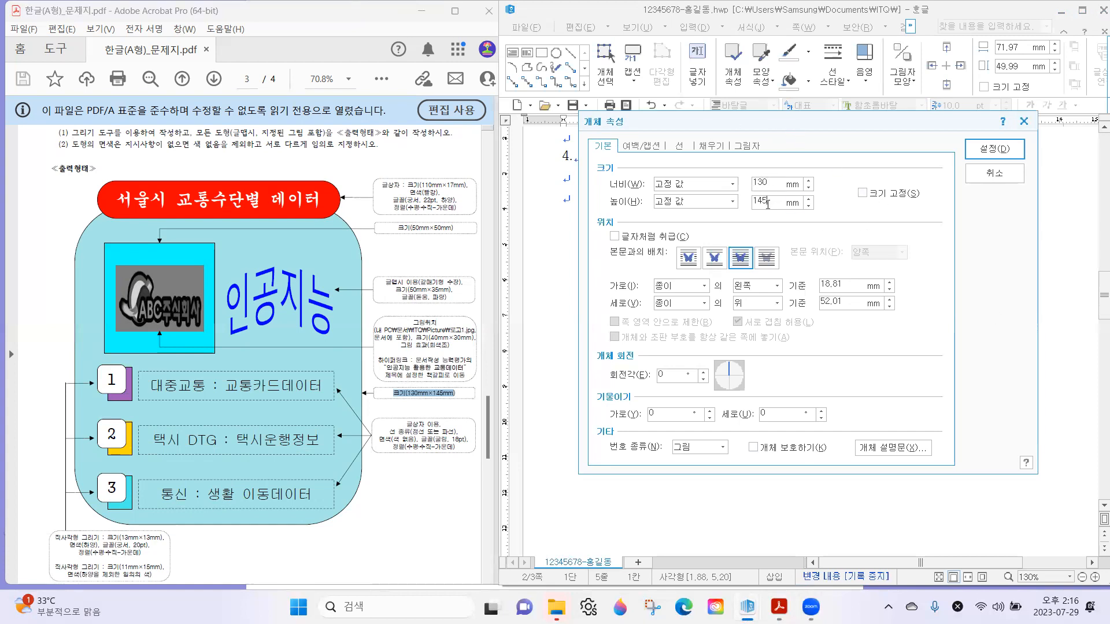
Lock the rectangle's size (크기 고정) with its height at 145 mm.
{"action": "left_click", "coordinate": [862, 193]}
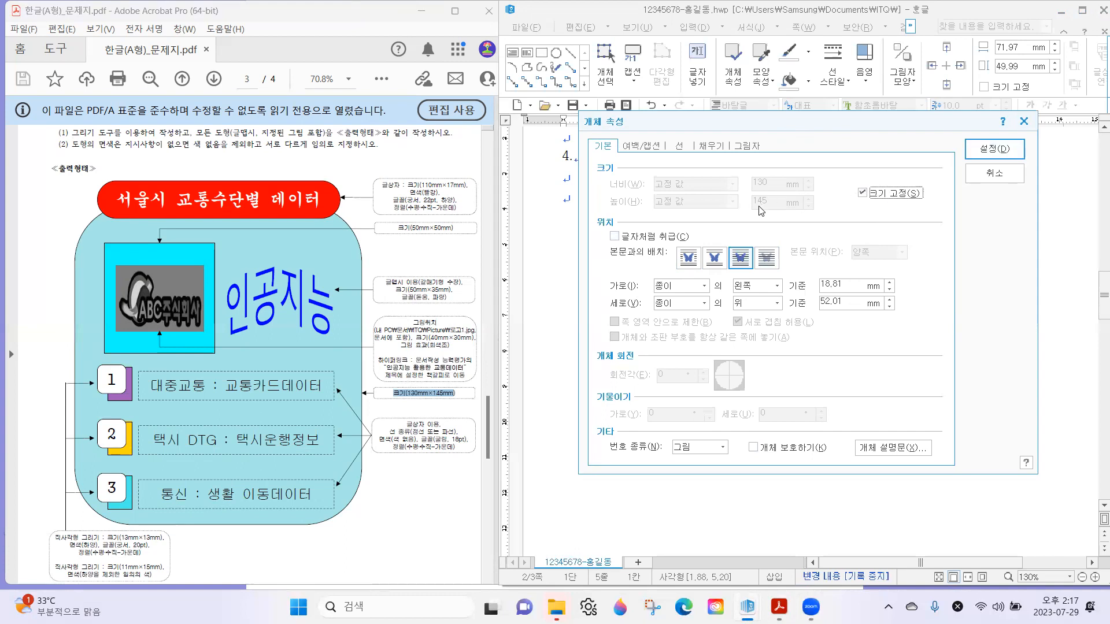
{"action": "left_click", "coordinate": [862, 193]}
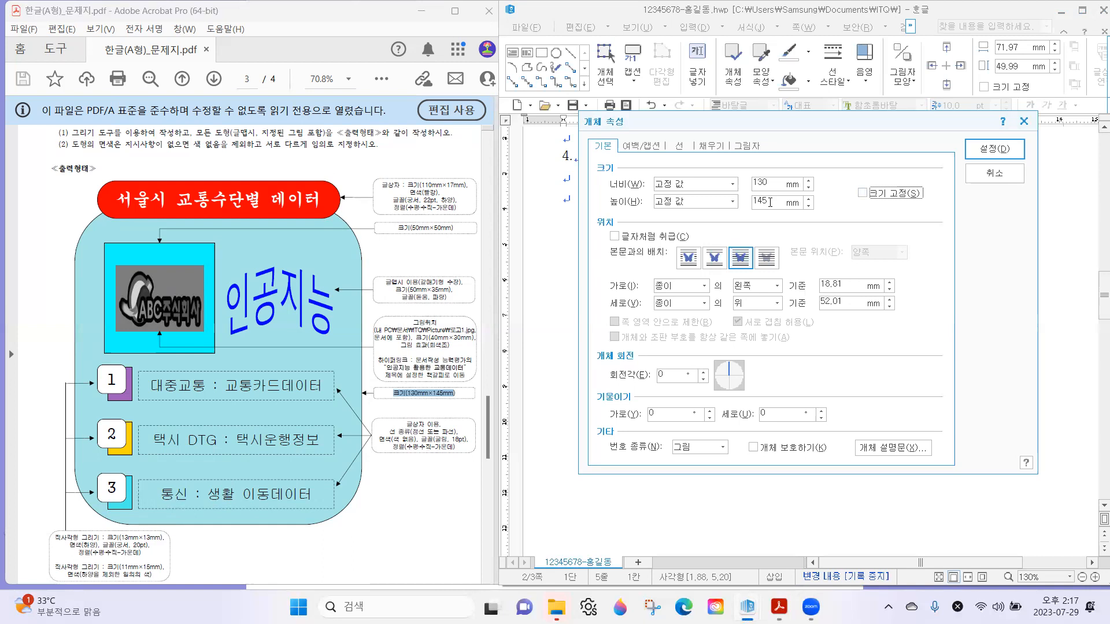
{"action": "left_click", "coordinate": [808, 198]}
{"action": "left_click", "coordinate": [861, 194]}
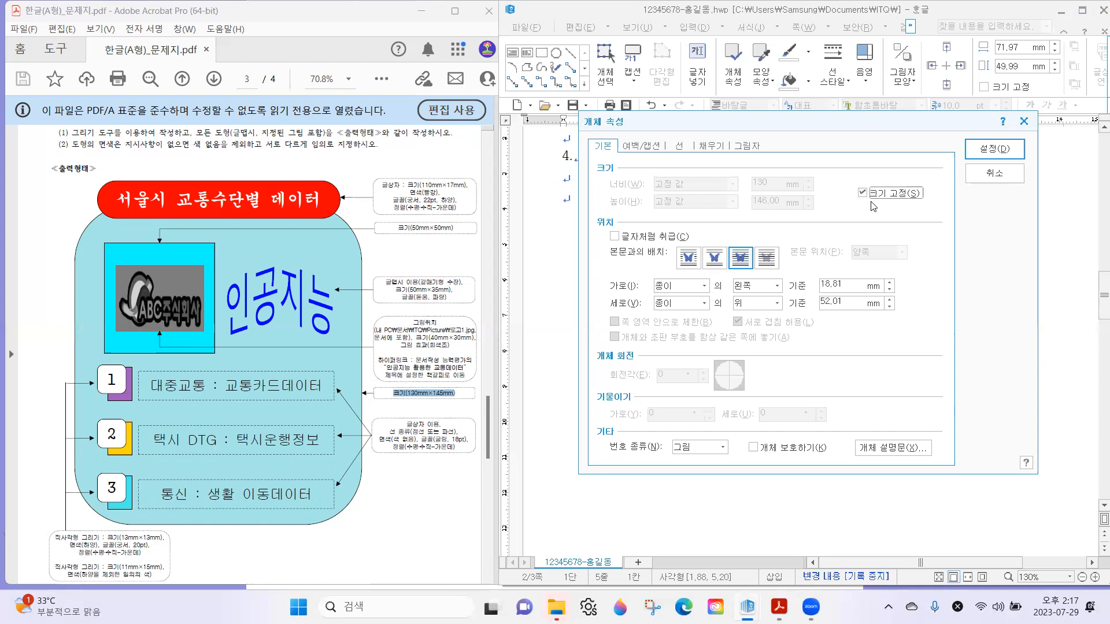
{"action": "left_click", "coordinate": [862, 193]}
{"action": "left_click", "coordinate": [809, 205]}
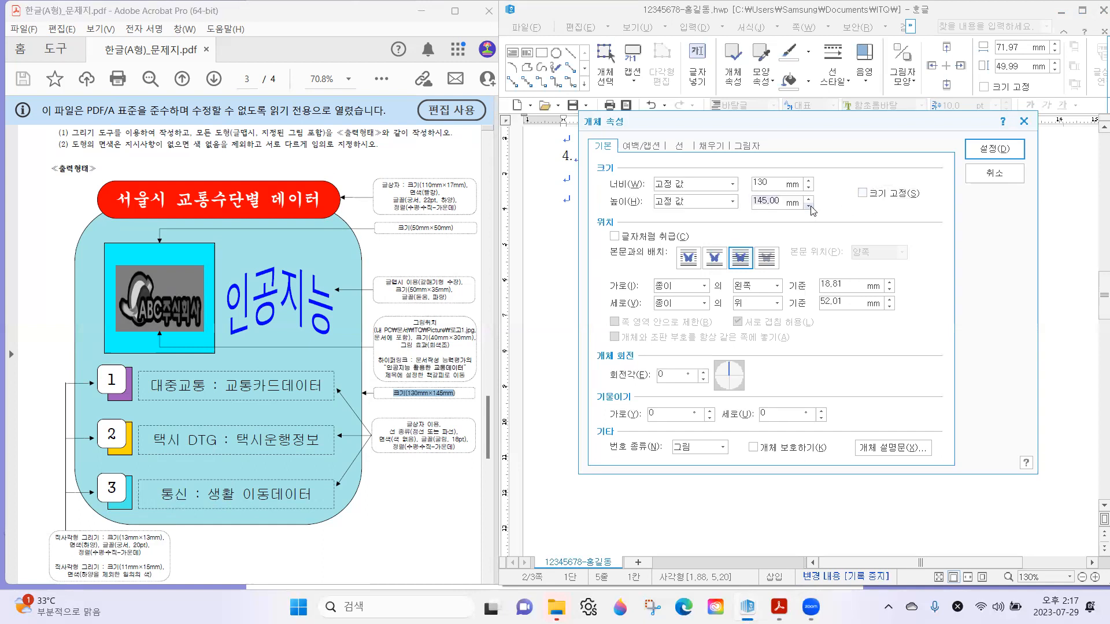
{"action": "left_click", "coordinate": [880, 194]}
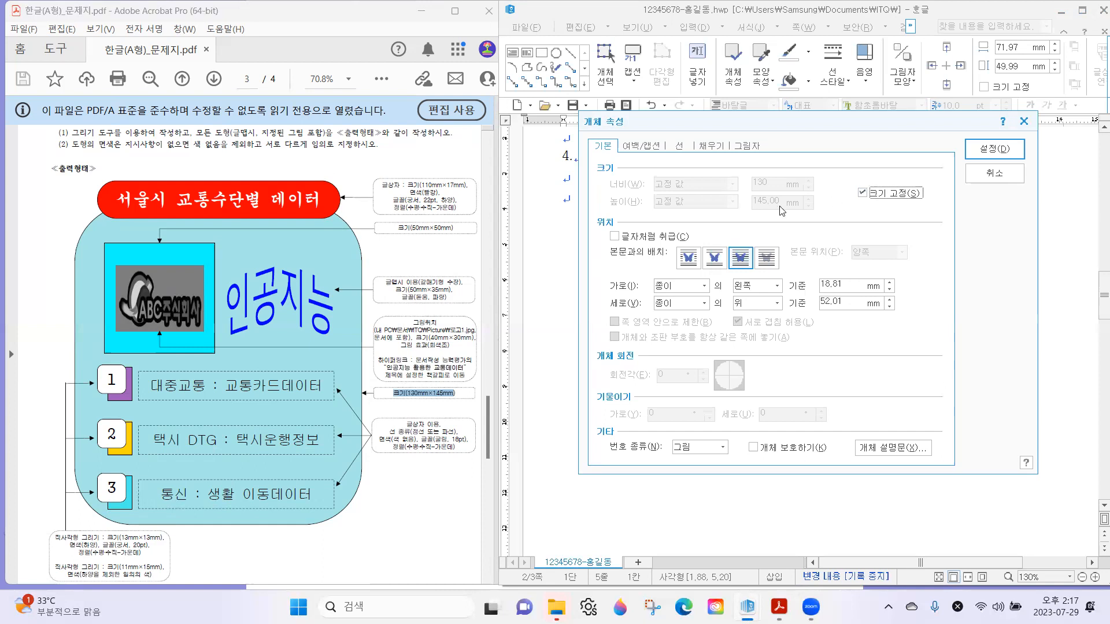
Set the rectangle's corner curvature to the rounded style (둥근 모양).
{"action": "left_click", "coordinate": [680, 147]}
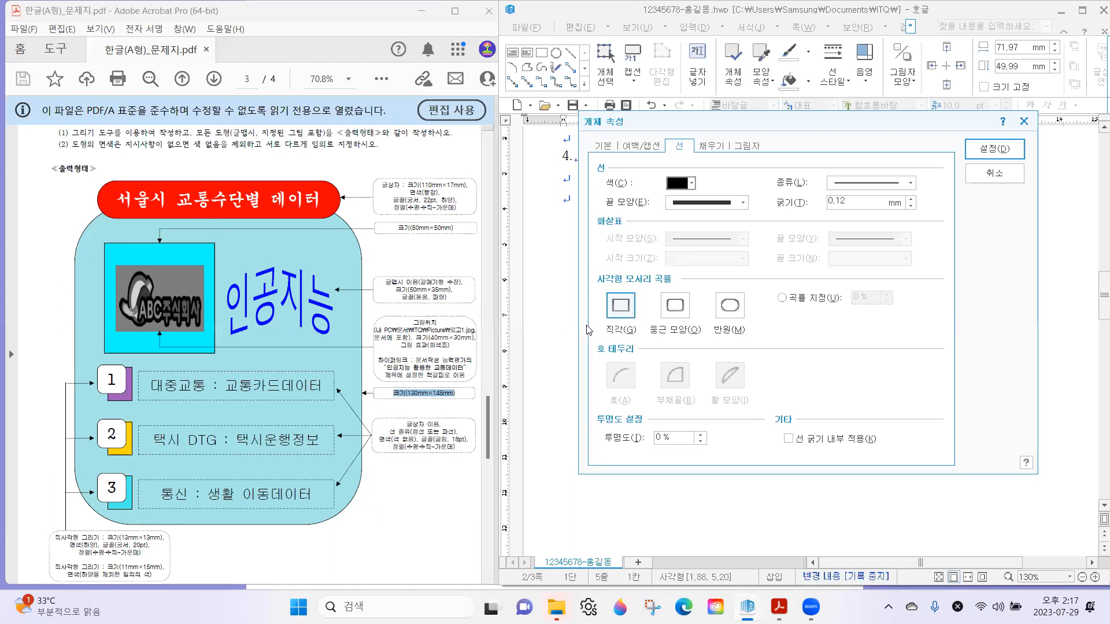
{"action": "left_click", "coordinate": [671, 309]}
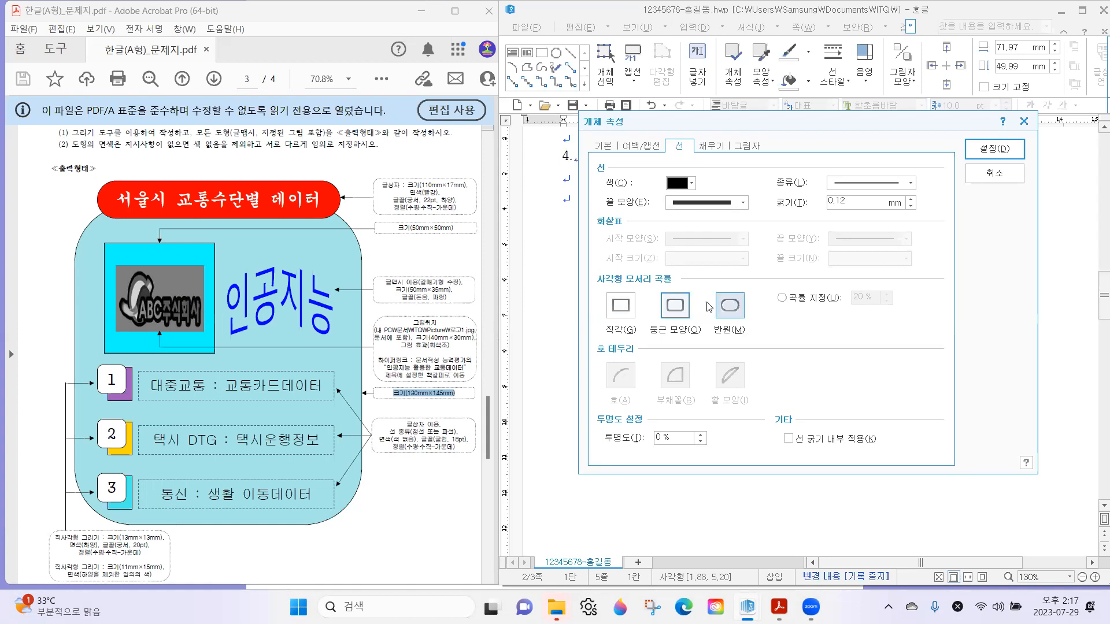
{"action": "left_click", "coordinate": [738, 307]}
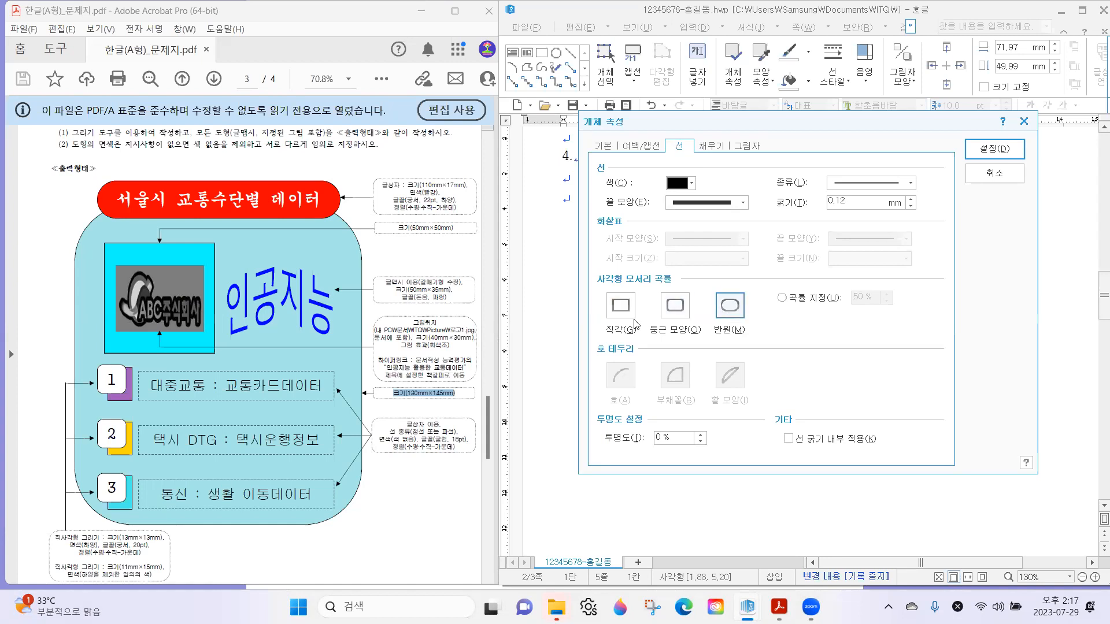
{"action": "left_click", "coordinate": [686, 315]}
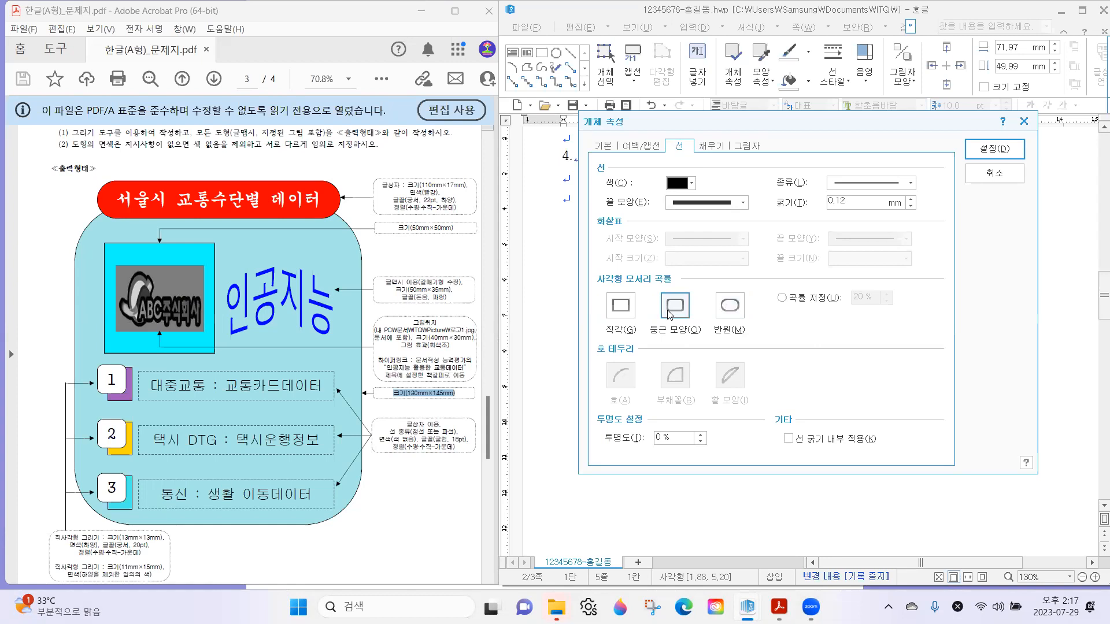
{"action": "left_click", "coordinate": [742, 311]}
{"action": "left_click", "coordinate": [683, 317]}
Fill the rectangle with a light lavender face colour from the 오피스 palette and apply the object properties.
{"action": "left_click", "coordinate": [709, 146]}
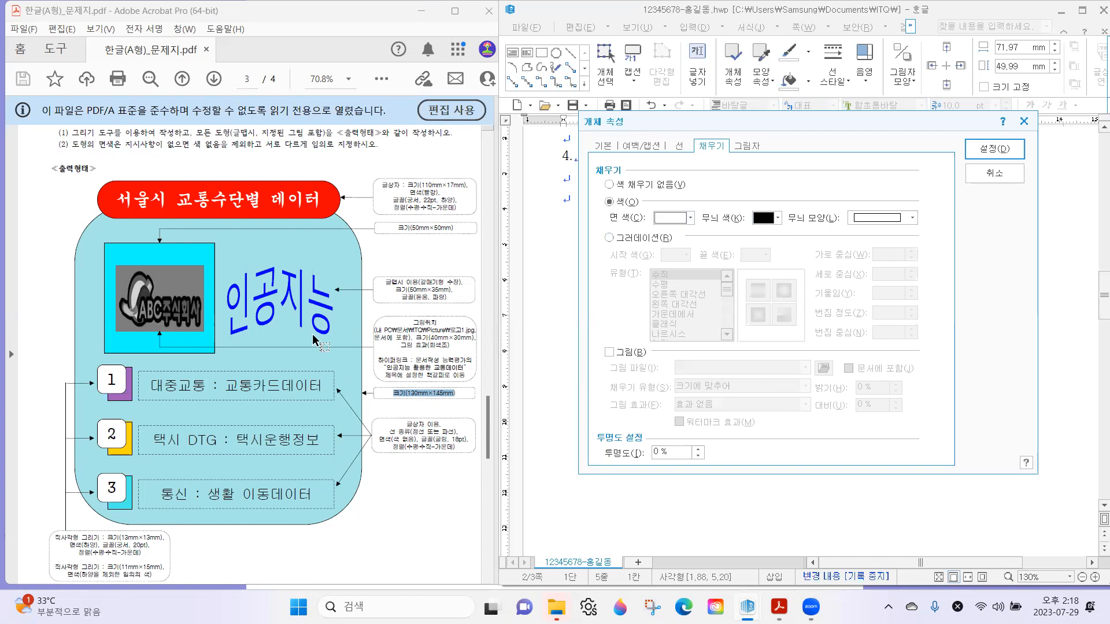
{"action": "left_click", "coordinate": [670, 218]}
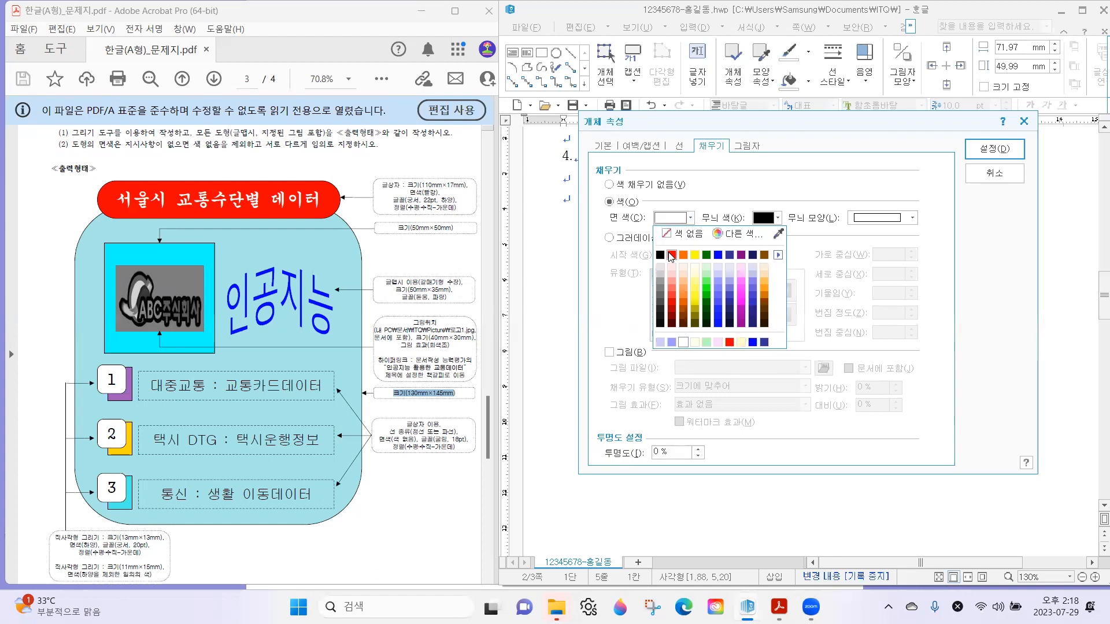
{"action": "left_click", "coordinate": [779, 255]}
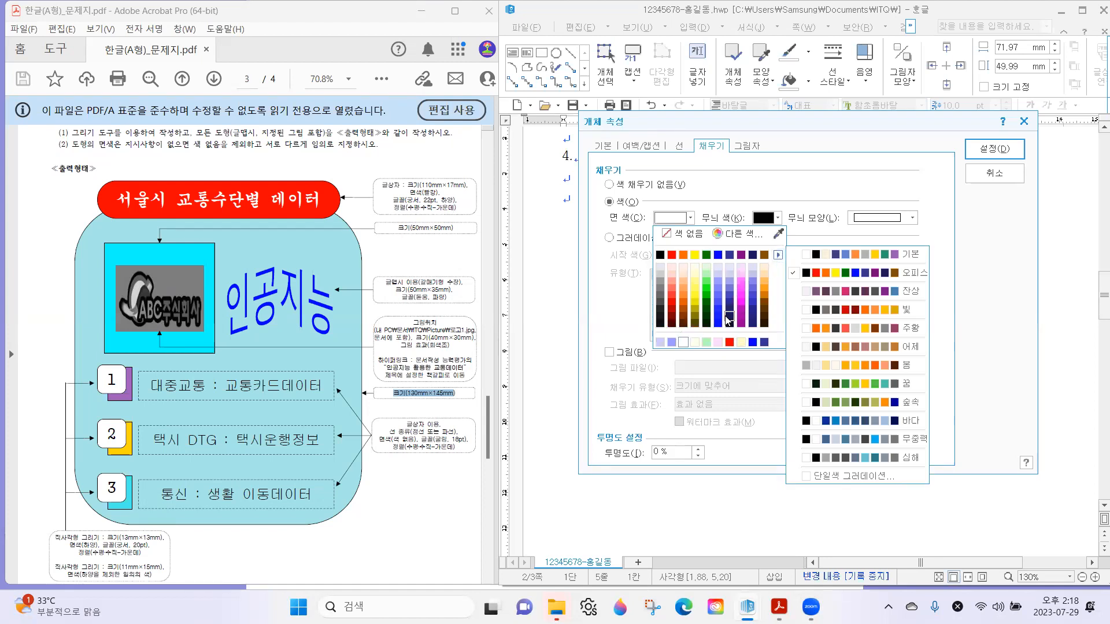
{"action": "left_click", "coordinate": [680, 221]}
{"action": "left_click", "coordinate": [680, 222]}
{"action": "left_click", "coordinate": [778, 255]}
{"action": "left_click", "coordinate": [823, 276]}
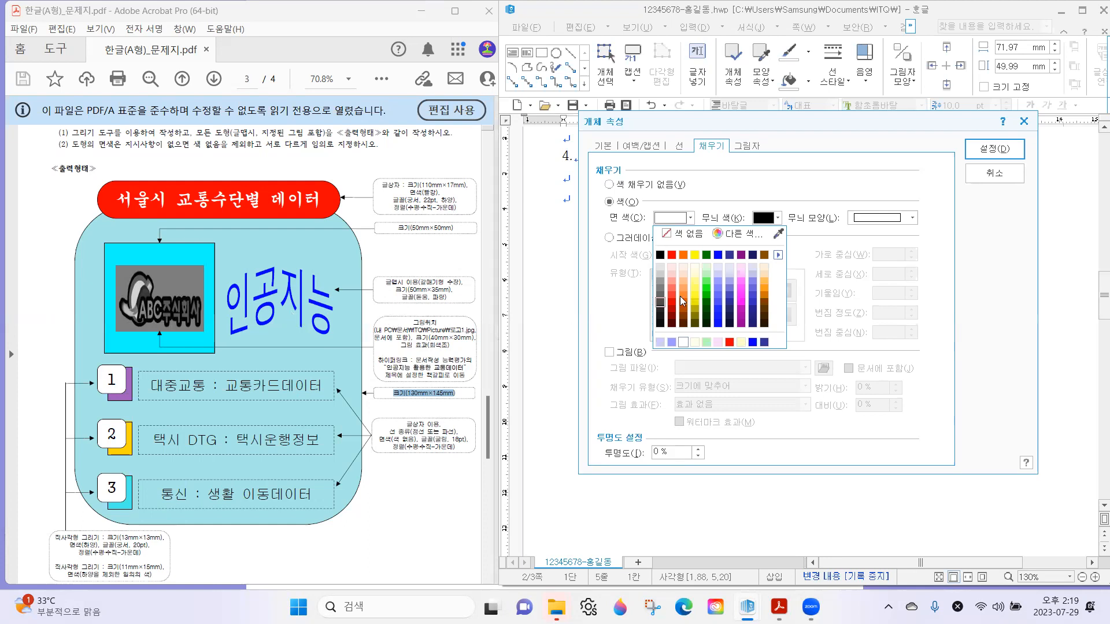
{"action": "left_click", "coordinate": [717, 268]}
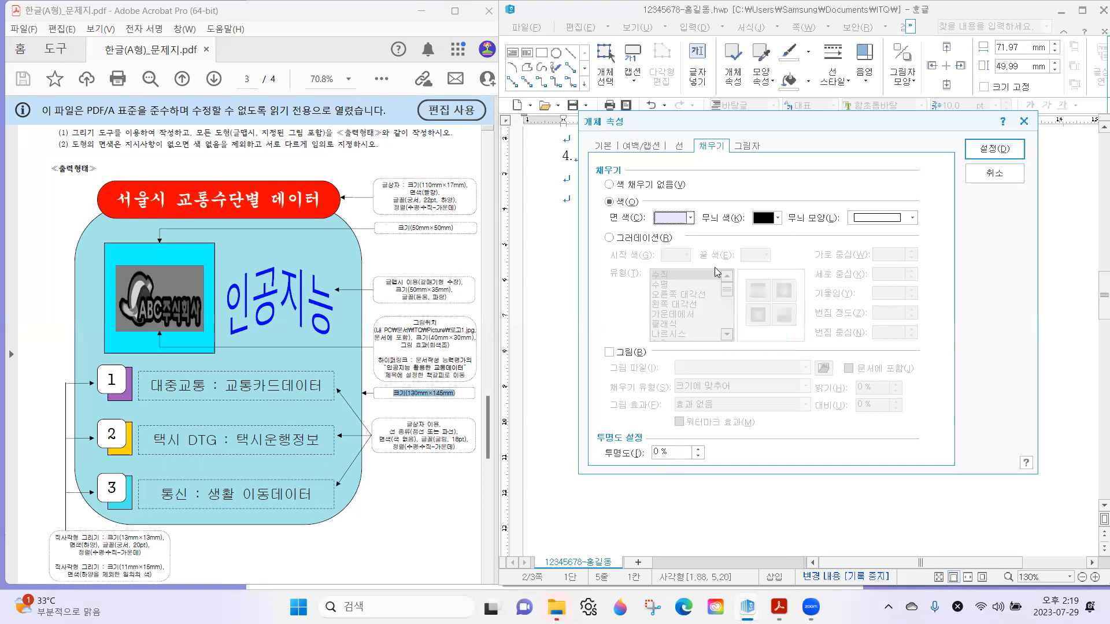
{"action": "left_click", "coordinate": [982, 149]}
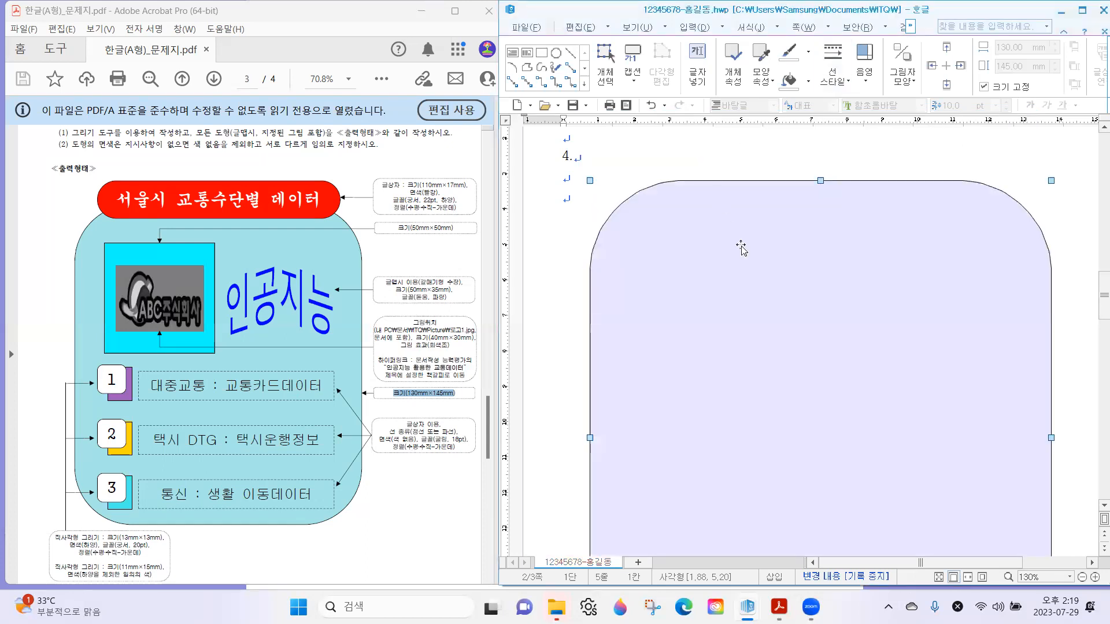
Check the whole background shape and its corner curvature setting against the exam paper's drawing.
{"action": "scroll", "coordinate": [740, 294], "scroll_direction": "down", "scroll_amount": 1}
{"action": "scroll", "coordinate": [741, 294], "scroll_direction": "down", "scroll_amount": 3}
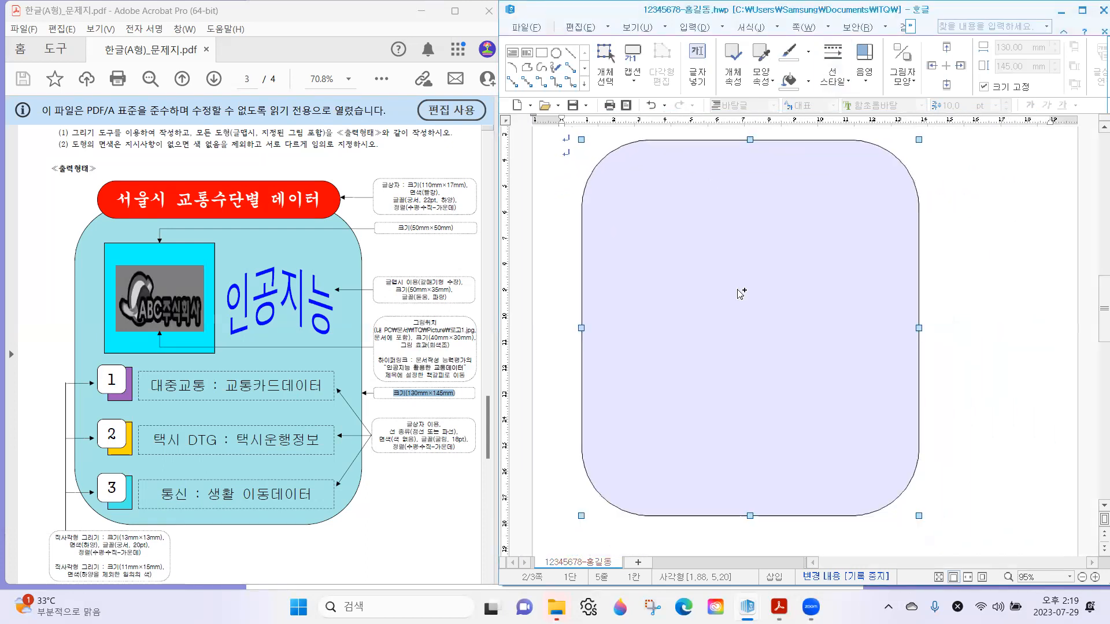
{"action": "double_click", "coordinate": [670, 248]}
{"action": "left_click", "coordinate": [679, 148]}
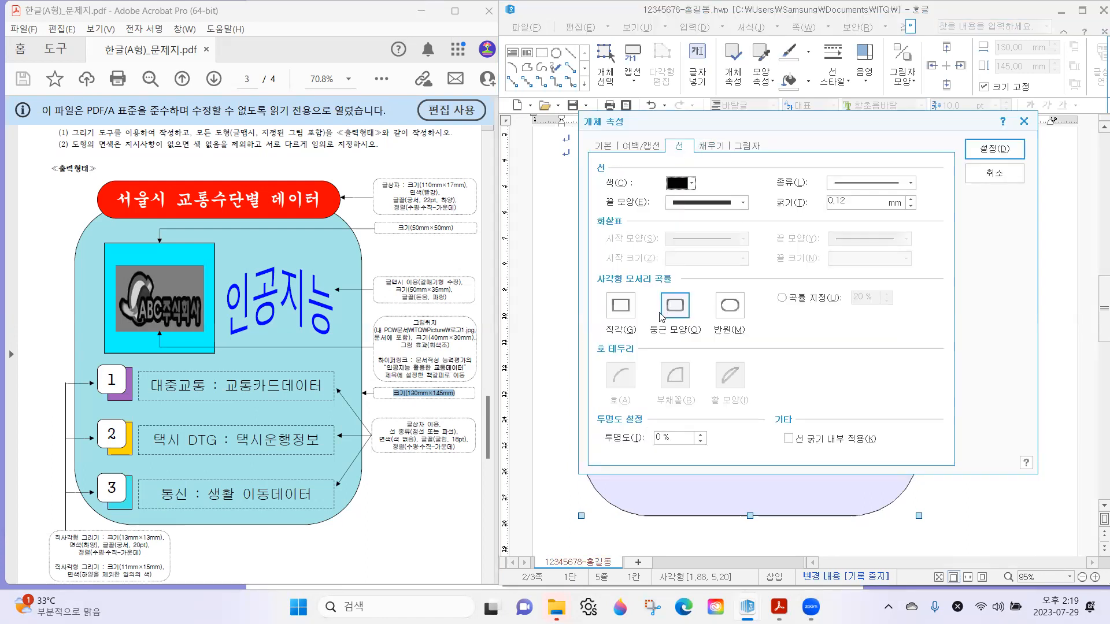
{"action": "left_click", "coordinate": [994, 148]}
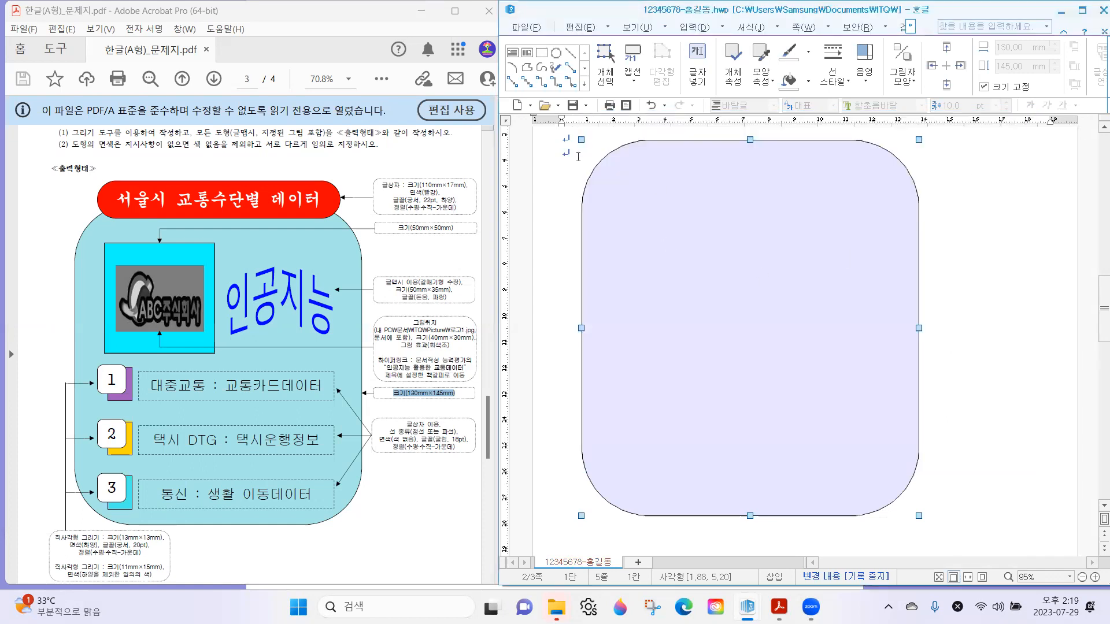
Compare the 반원 and 둥근 모양 corner styles on the background shape by applying each twice, ending with 둥근 모양.
{"action": "double_click", "coordinate": [723, 213]}
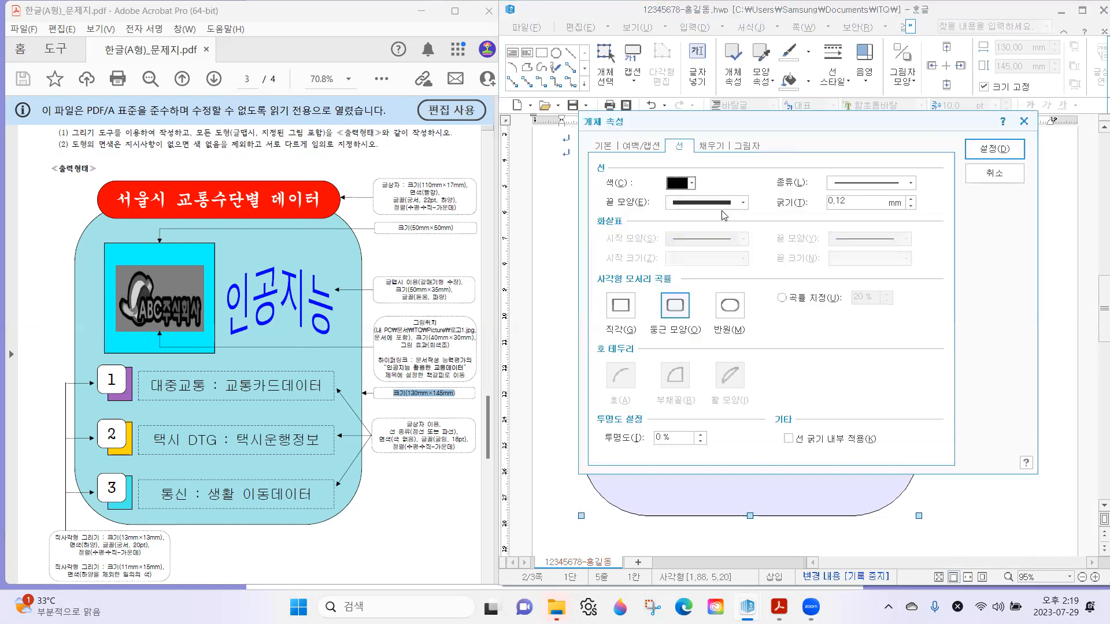
{"action": "left_click", "coordinate": [723, 313]}
{"action": "left_click", "coordinate": [994, 148]}
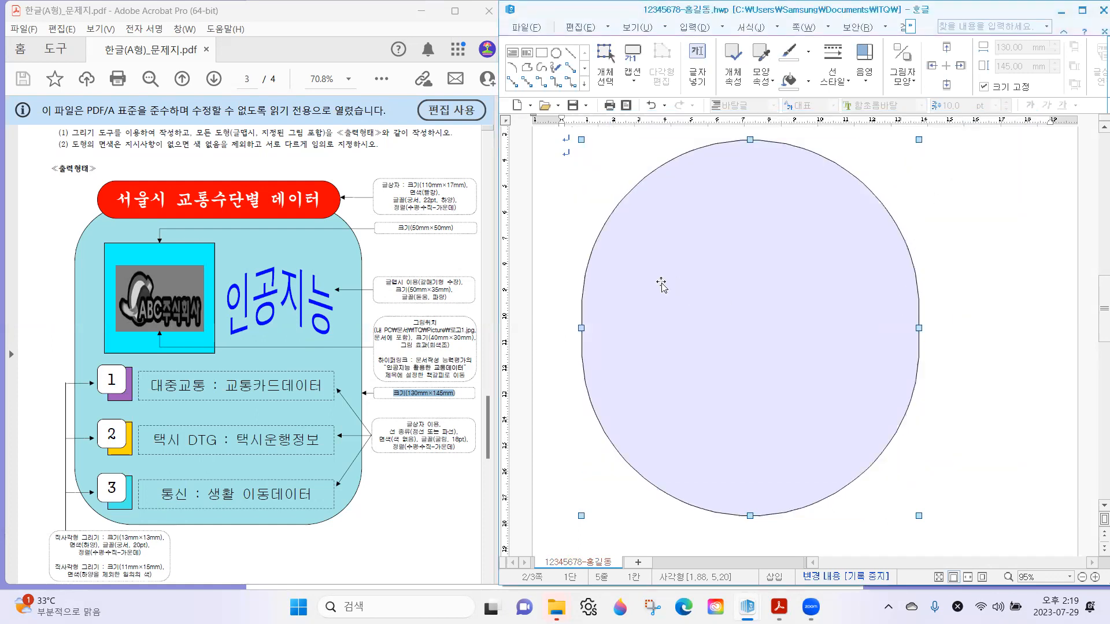
{"action": "double_click", "coordinate": [719, 271]}
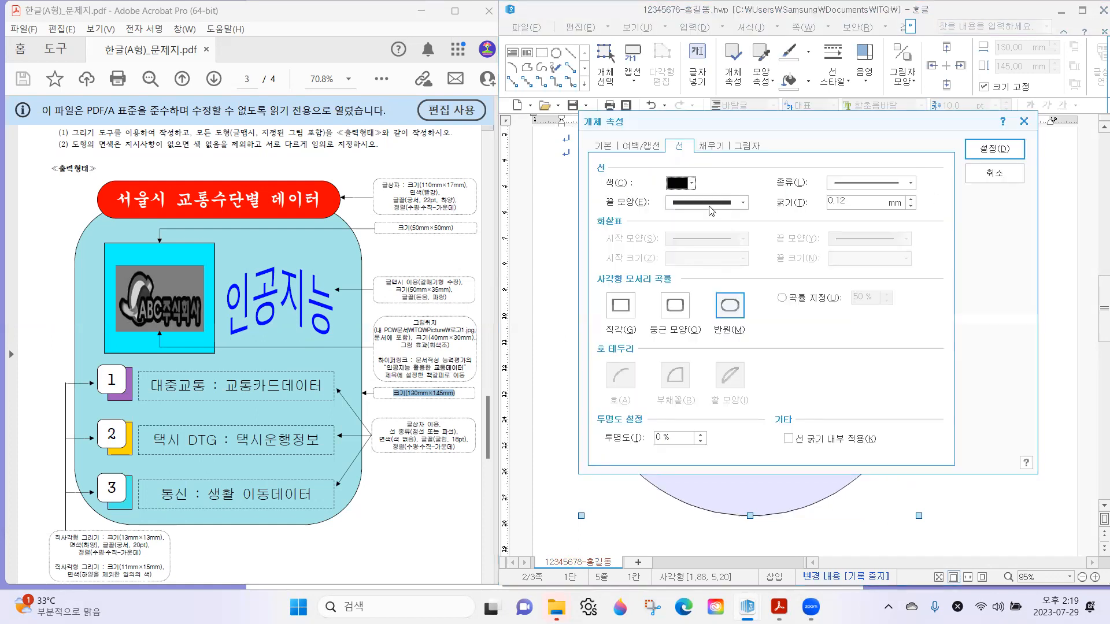
{"action": "left_click", "coordinate": [671, 304]}
{"action": "left_click", "coordinate": [993, 150]}
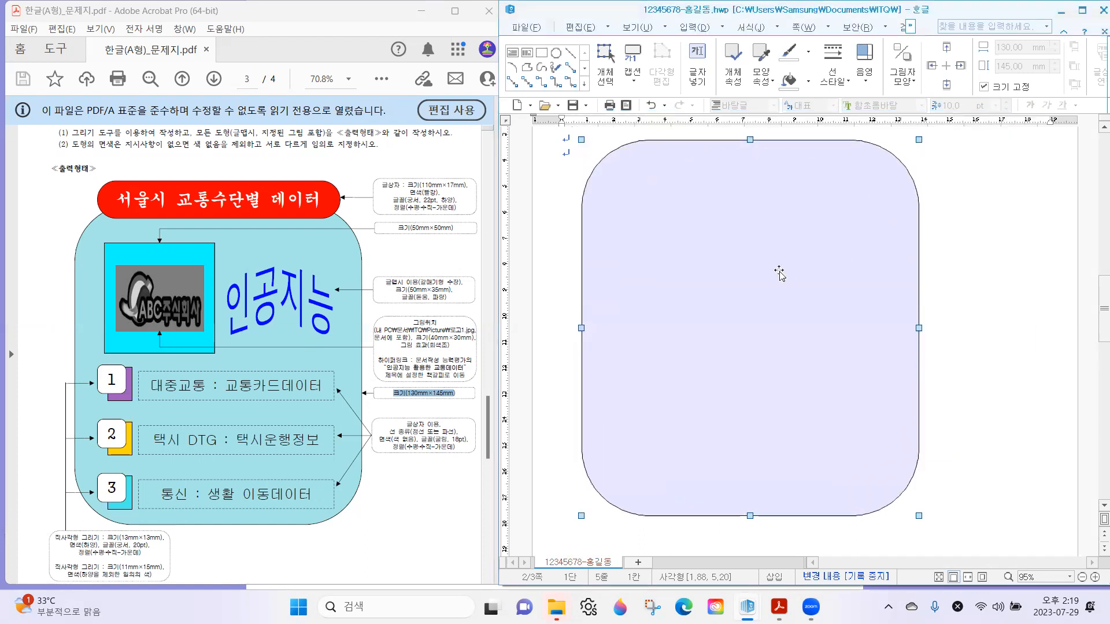
{"action": "double_click", "coordinate": [779, 273]}
{"action": "left_click", "coordinate": [740, 306]}
{"action": "left_click", "coordinate": [974, 149]}
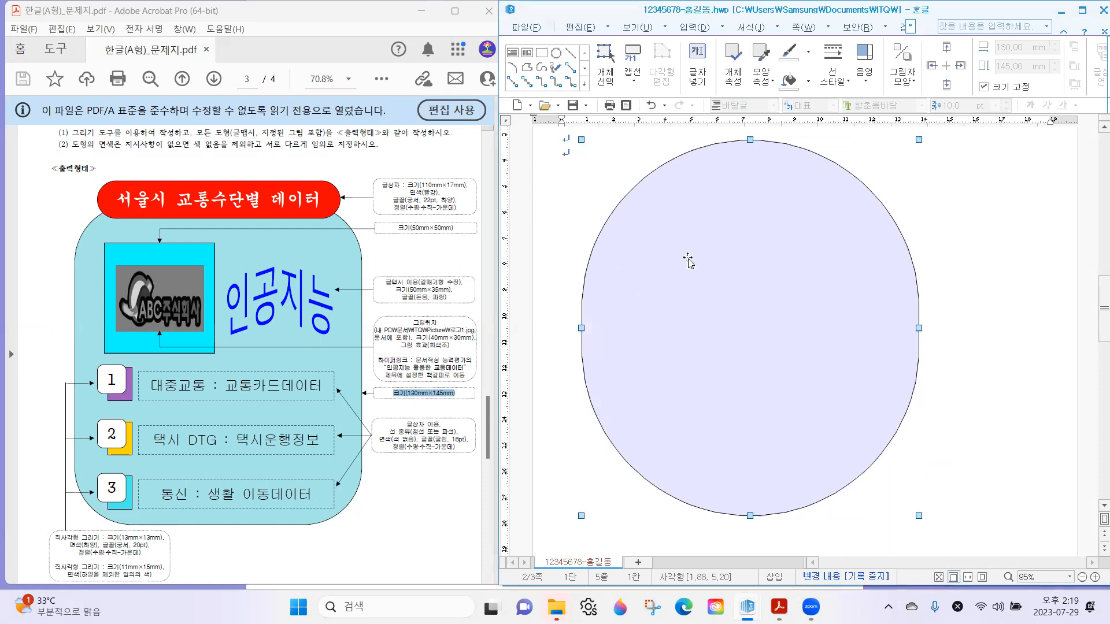
{"action": "double_click", "coordinate": [701, 244]}
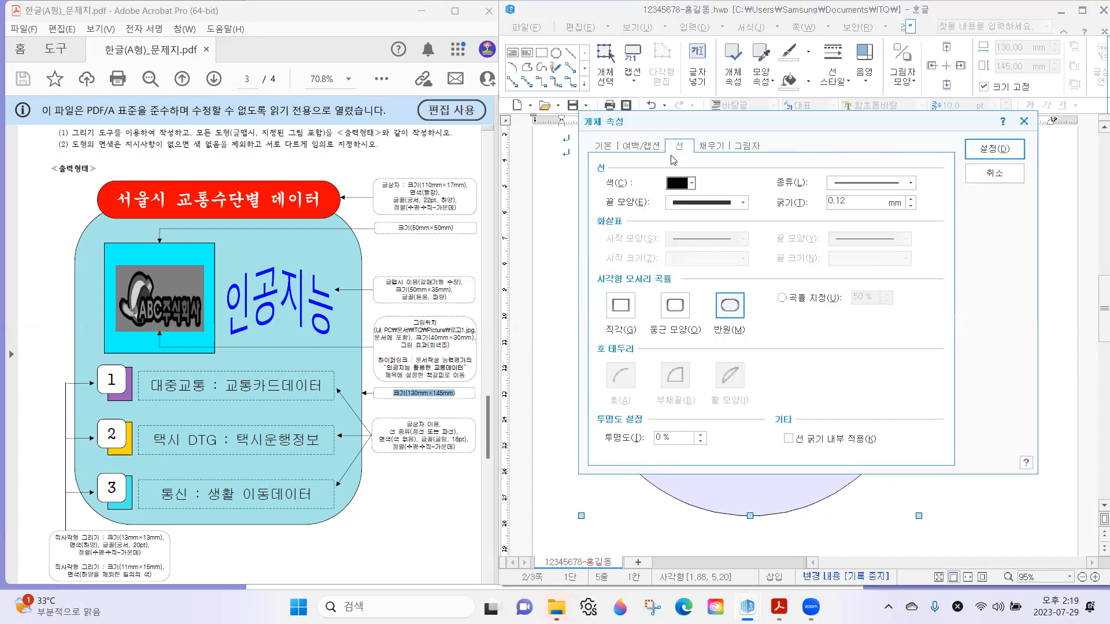
{"action": "left_click", "coordinate": [672, 307]}
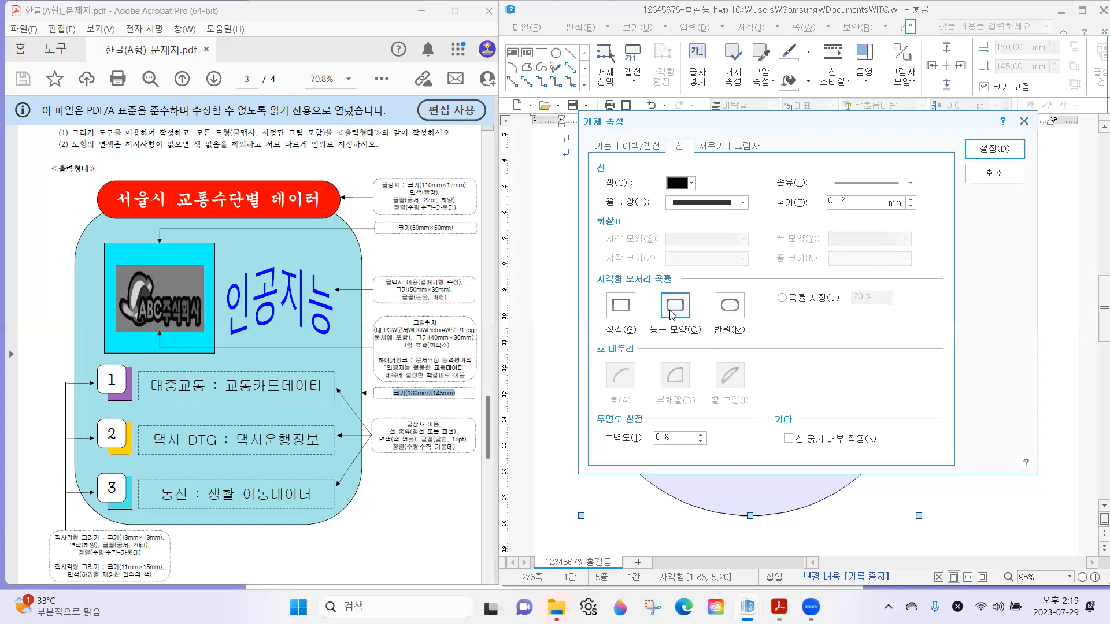
{"action": "left_click", "coordinate": [975, 153]}
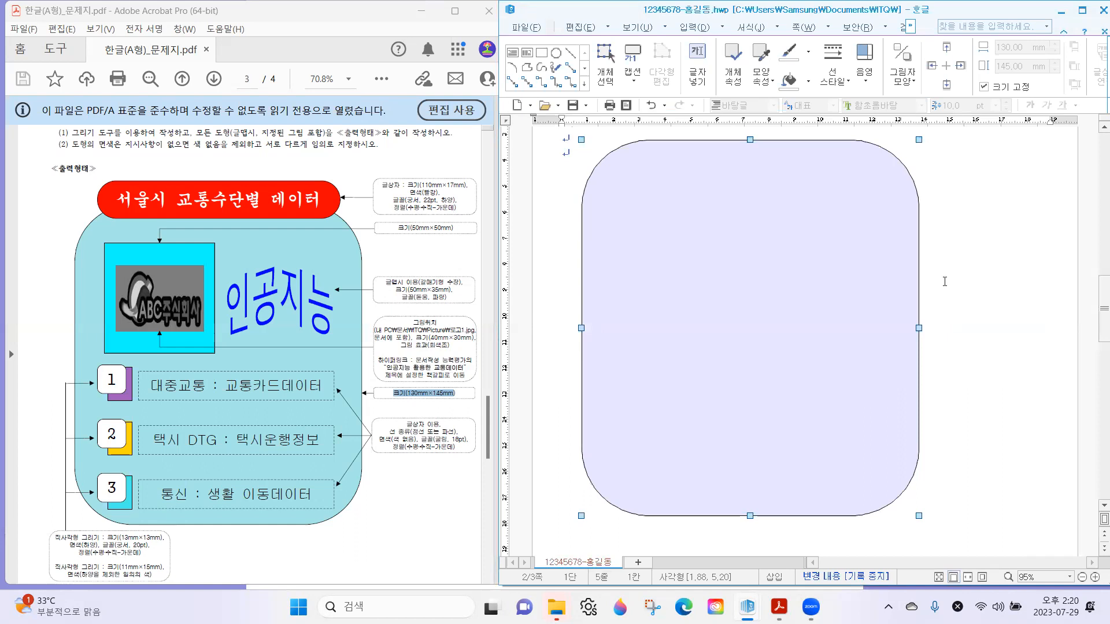
Review the background rectangle's basic, line and fill properties, including its corner curvature and face colour.
{"action": "scroll", "coordinate": [985, 285], "scroll_direction": "down", "scroll_amount": 1}
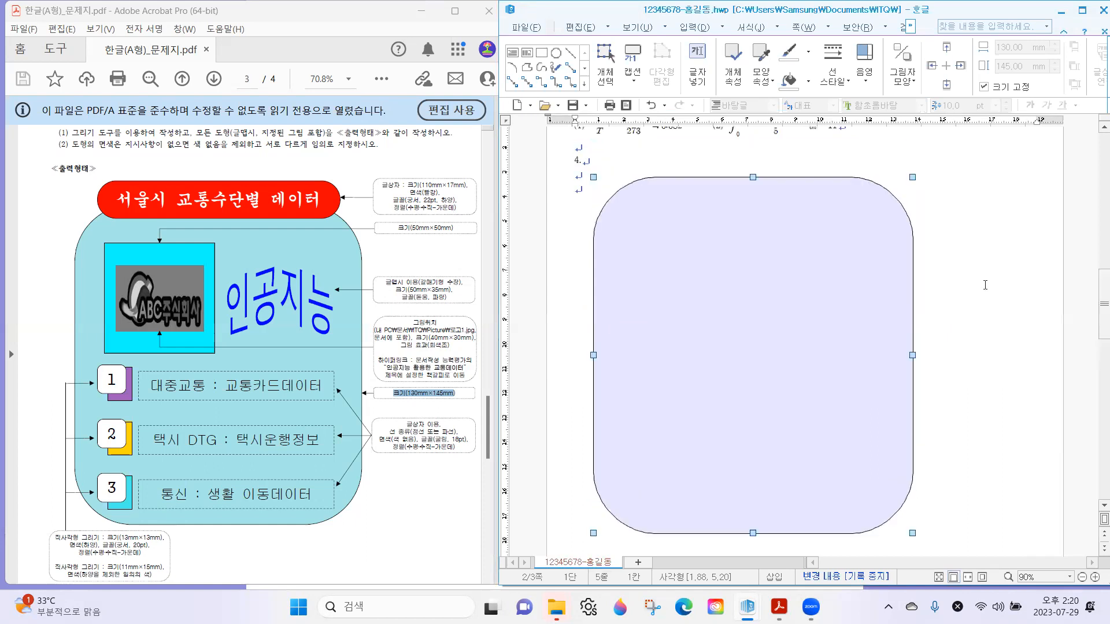
{"action": "double_click", "coordinate": [754, 328]}
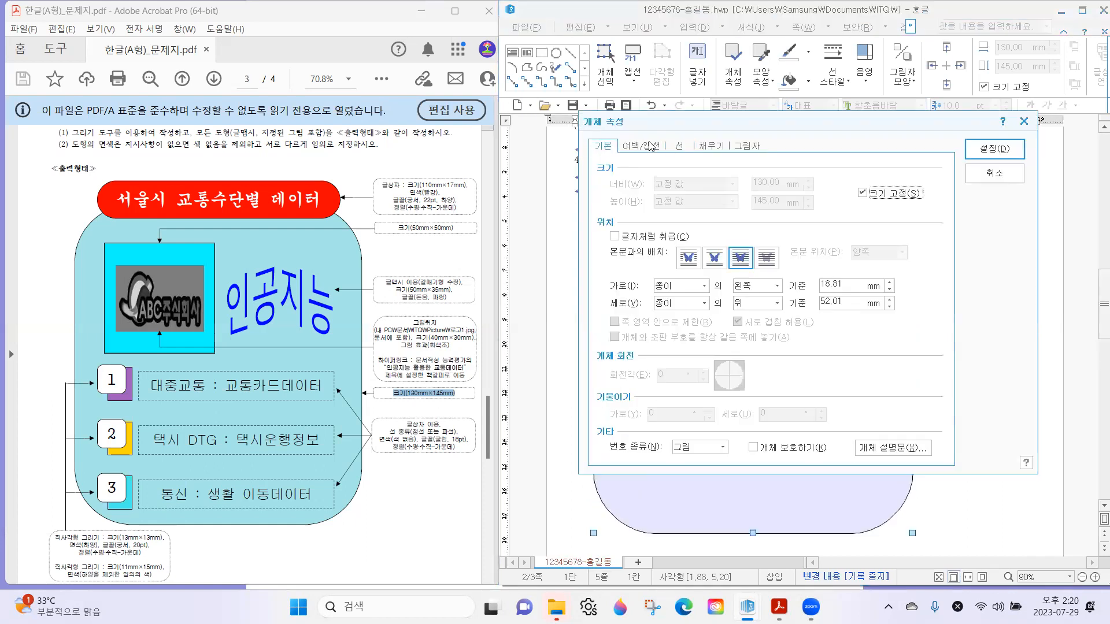
{"action": "left_click", "coordinate": [679, 145]}
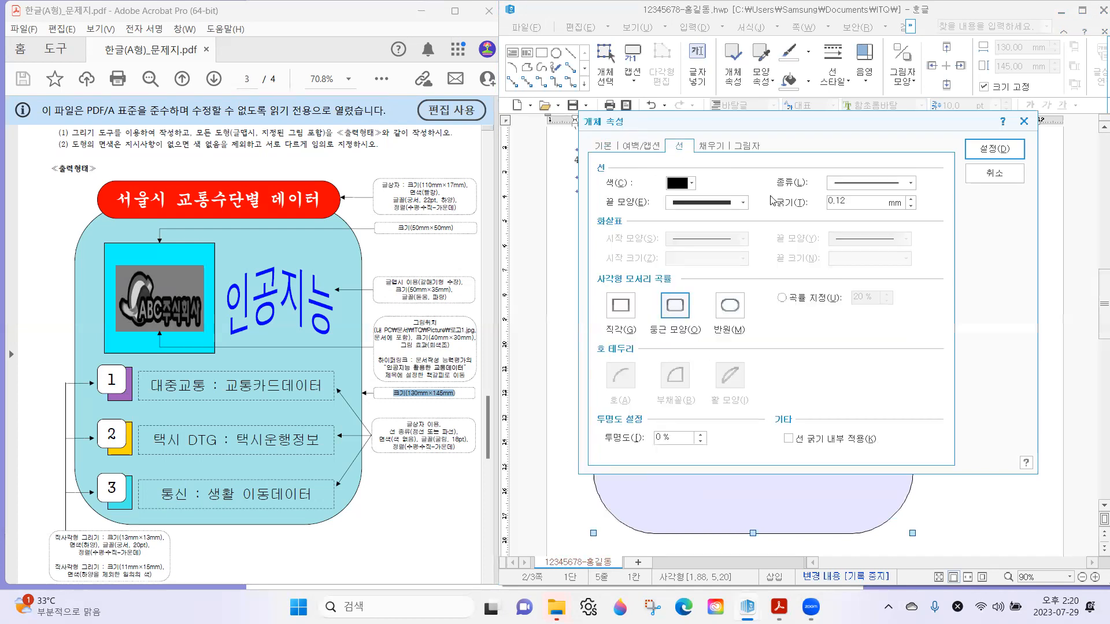
{"action": "left_click", "coordinate": [711, 146]}
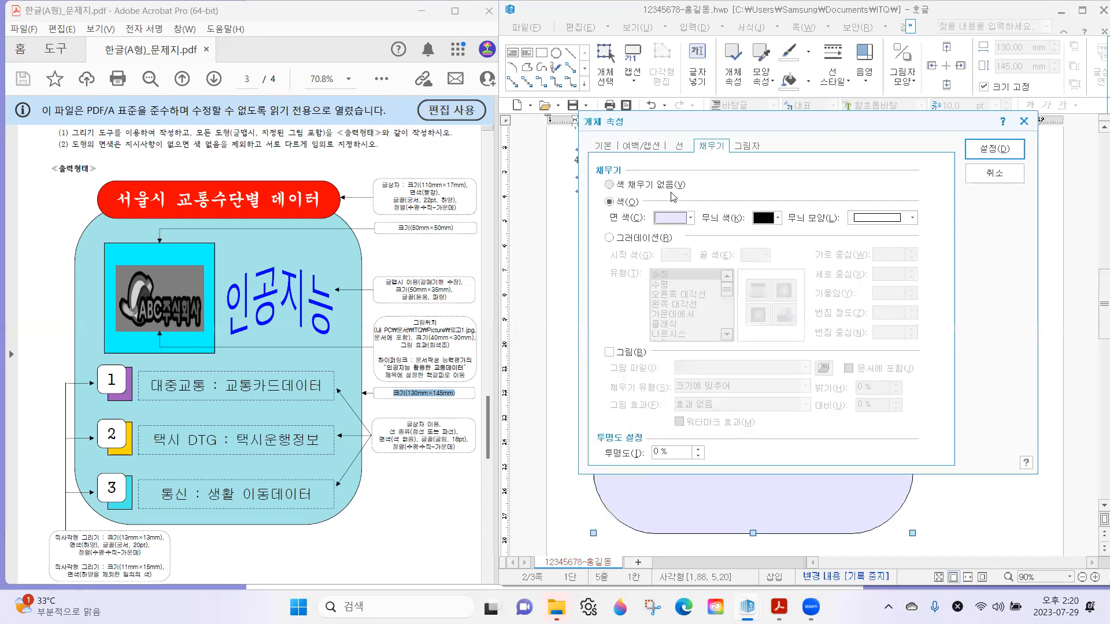
{"action": "left_click", "coordinate": [983, 149]}
Move the background rectangle slightly to the right of the question number 4 and deselect it.
{"action": "left_click_drag", "start_coordinate": [806, 265], "coordinate": [818, 273]}
{"action": "mouse_move", "coordinate": [892, 290]}
{"action": "left_mouse_down"}
{"action": "mouse_move", "coordinate": [902, 289]}
{"action": "mouse_move", "coordinate": [875, 289]}
{"action": "left_mouse_up"}
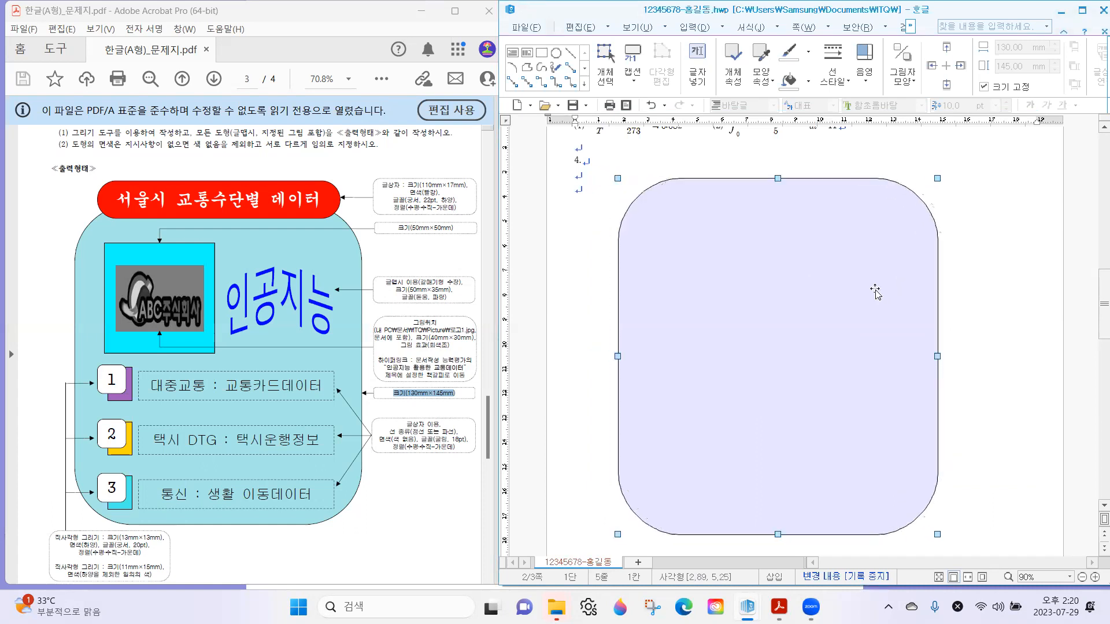
{"action": "scroll", "coordinate": [832, 284], "scroll_direction": "down", "scroll_amount": 1}
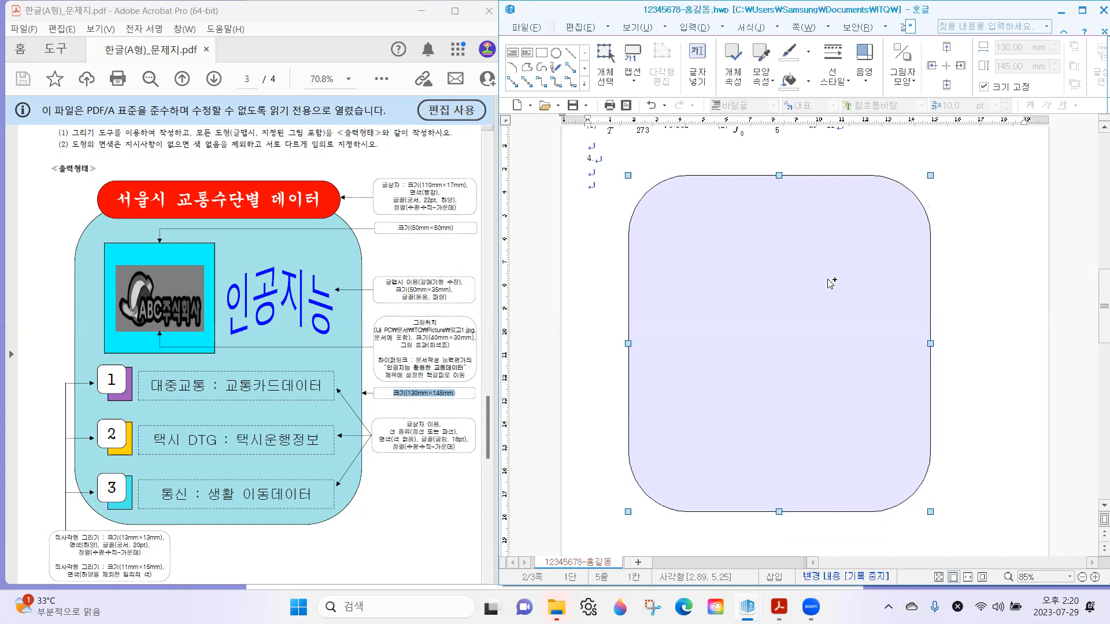
{"action": "left_click", "coordinate": [966, 248]}
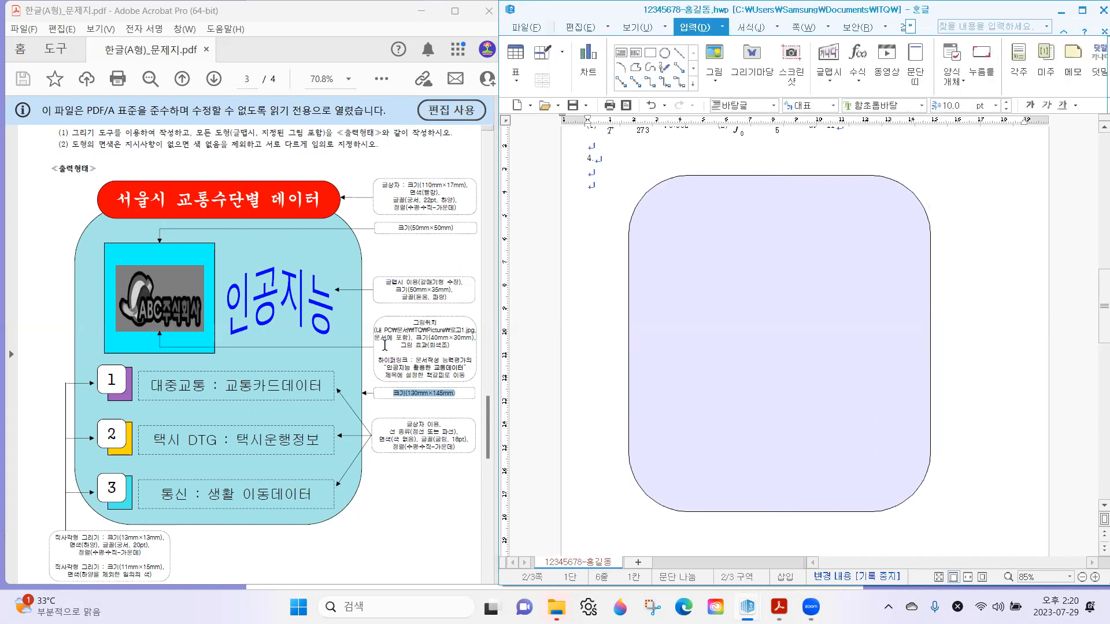
Check the title text box's specification and wording in the exam paper's question 4 drawing.
{"action": "left_click", "coordinate": [359, 383]}
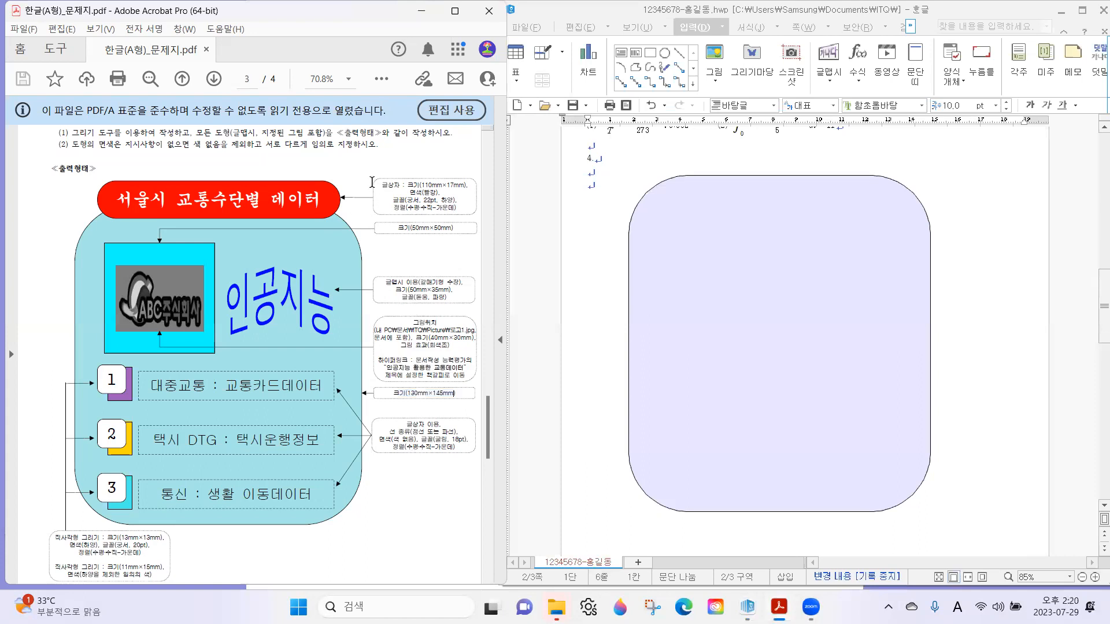
{"action": "left_click_drag", "start_coordinate": [385, 186], "coordinate": [401, 187]}
{"action": "double_click", "coordinate": [420, 186]}
{"action": "left_click", "coordinate": [423, 195]}
{"action": "left_click_drag", "start_coordinate": [110, 198], "coordinate": [323, 197]}
{"action": "left_click", "coordinate": [323, 197]}
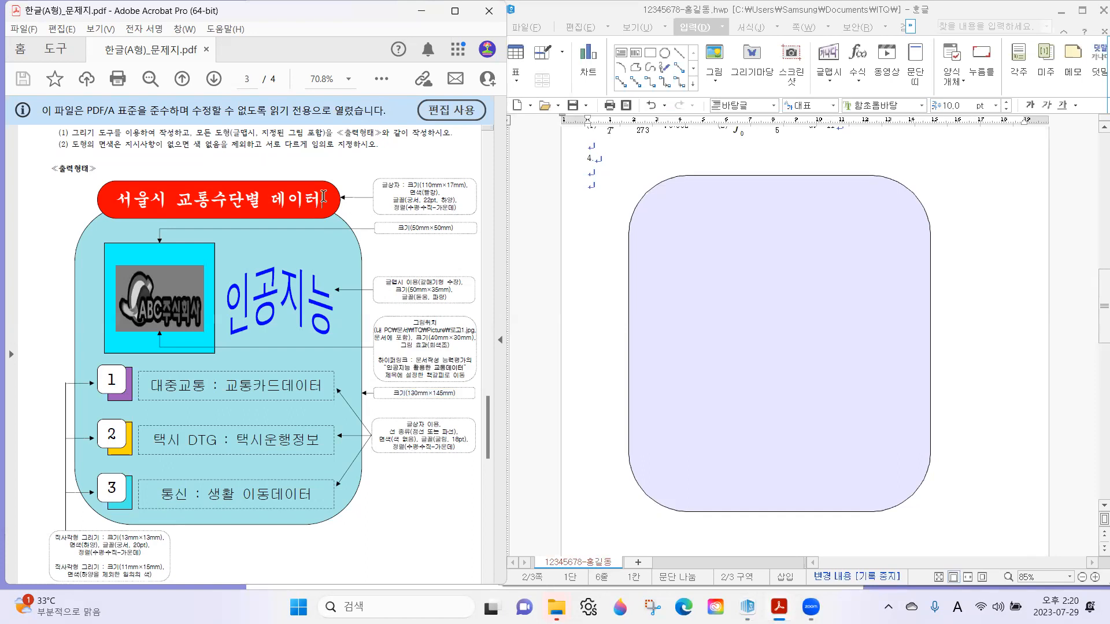
Draw a text box about 132 × 27 mm across the background shape's upper edge and enter "서울시 교통수단별 데이터" in it.
{"action": "left_click", "coordinate": [620, 55]}
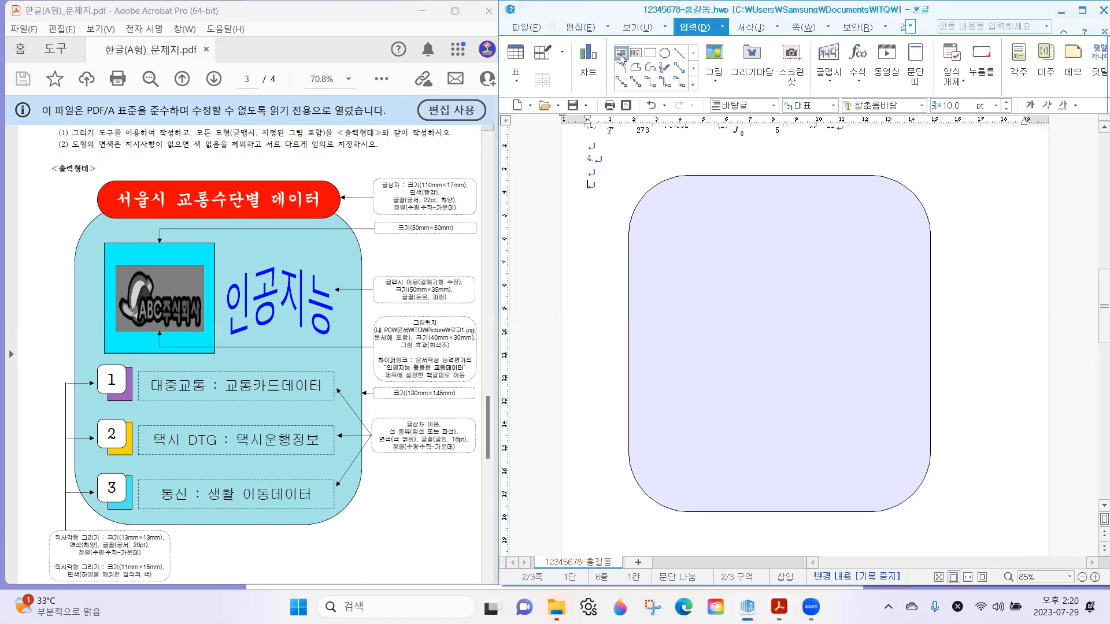
{"action": "left_click", "coordinate": [620, 55]}
{"action": "mouse_move", "coordinate": [626, 150]}
{"action": "left_mouse_down"}
{"action": "mouse_move", "coordinate": [669, 180]}
{"action": "mouse_move", "coordinate": [933, 215]}
{"action": "left_mouse_up"}
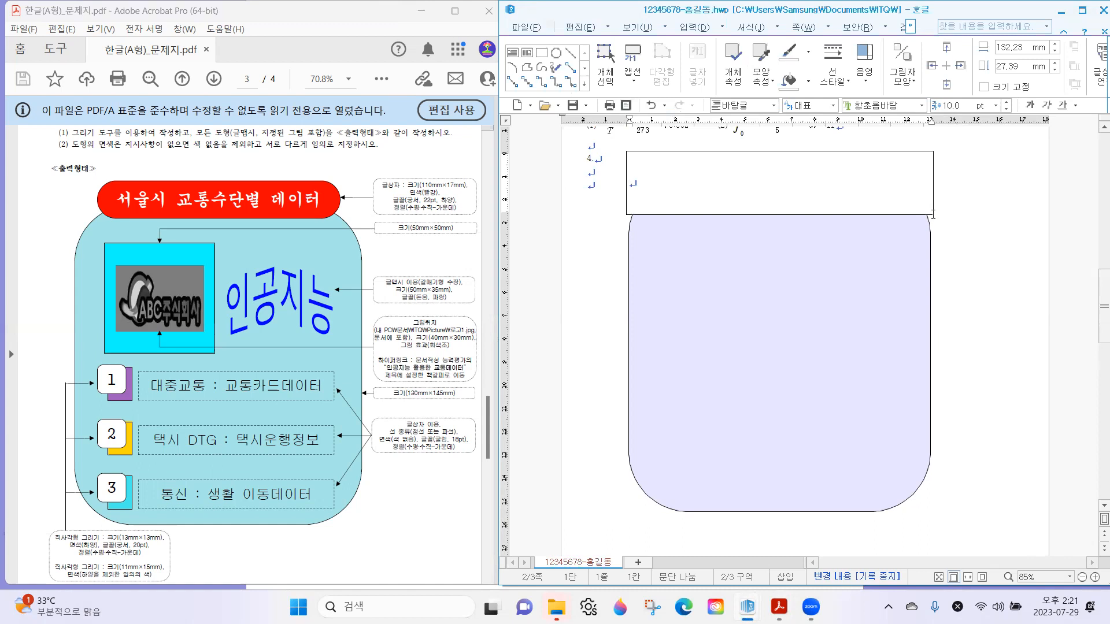
{"action": "type", "text": "서울시 교통수단별 데이터"}
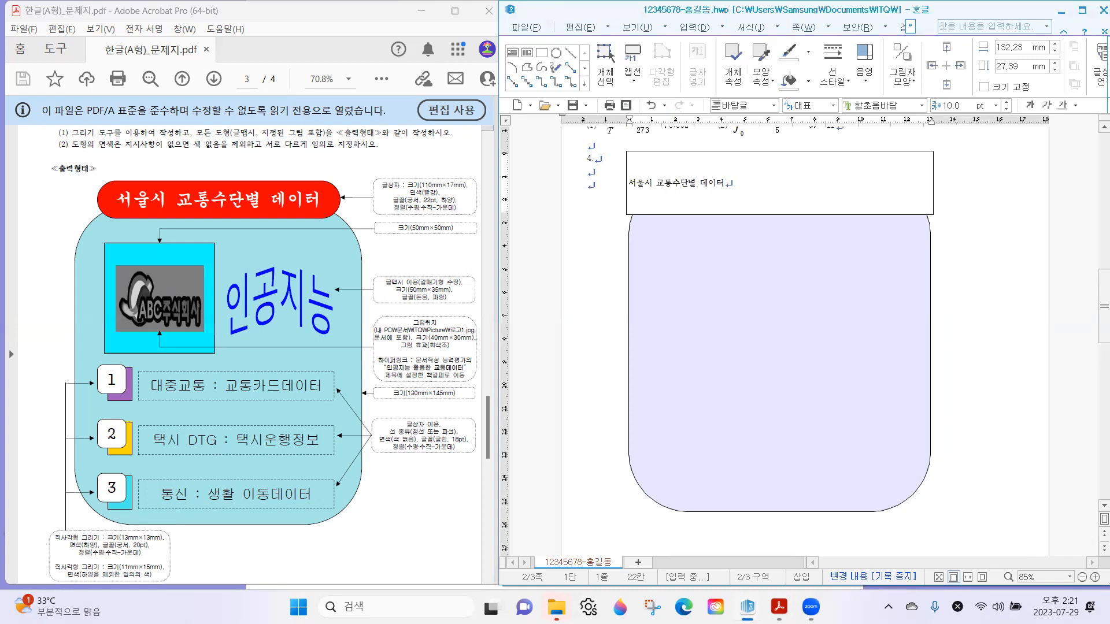
{"action": "left_click", "coordinate": [740, 178]}
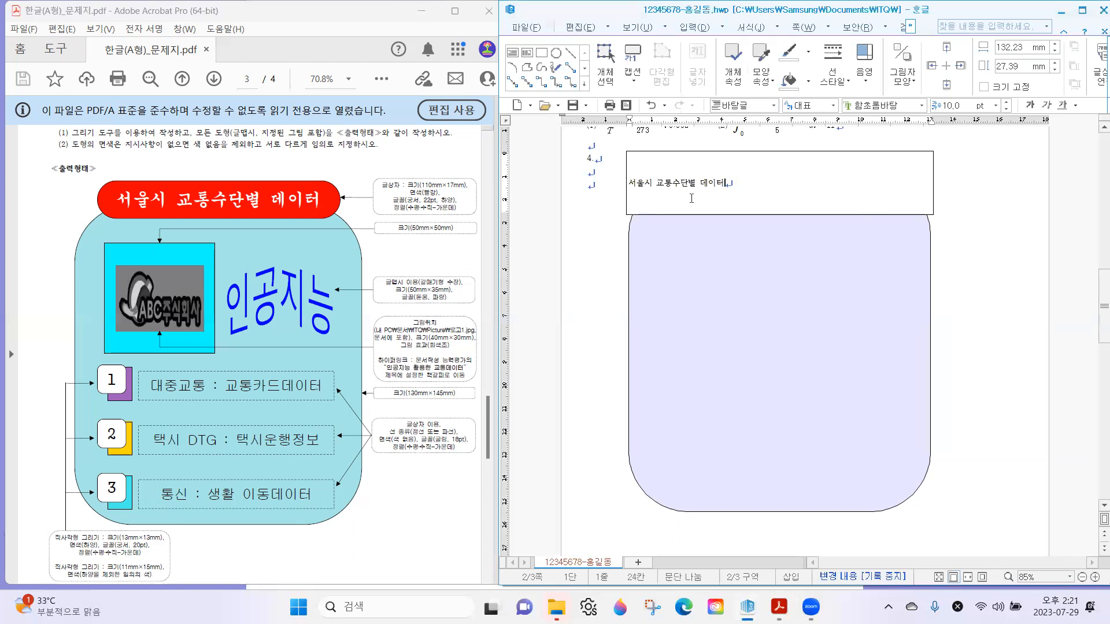
Compare the exam paper's size, face colour and font colour requirements with the title text box and its text.
{"action": "left_click", "coordinate": [445, 202]}
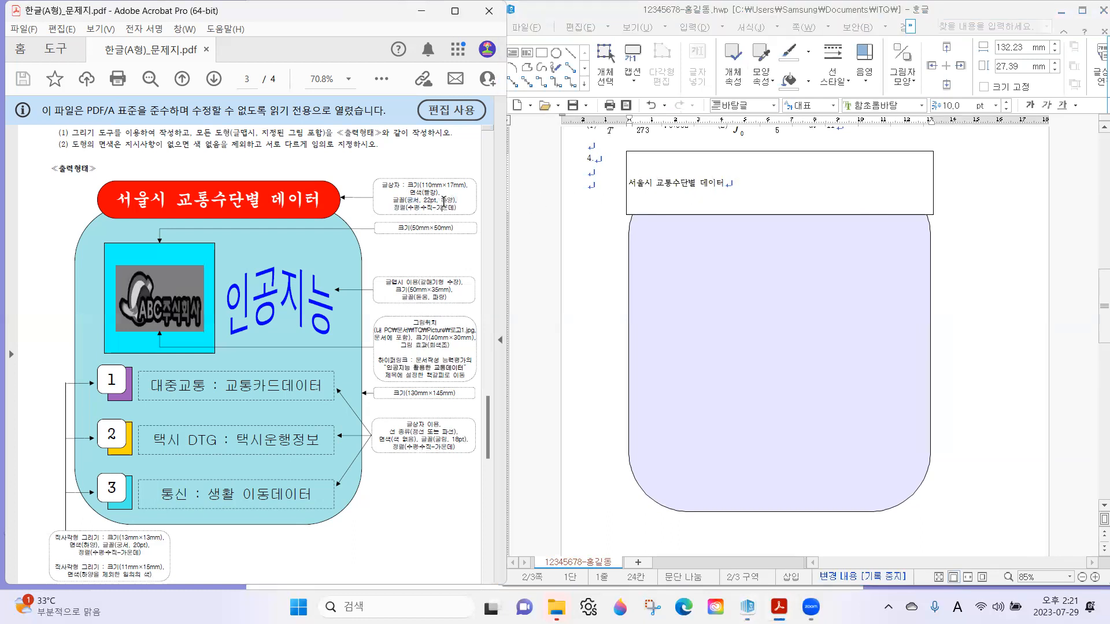
{"action": "left_click_drag", "start_coordinate": [440, 199], "coordinate": [463, 200]}
{"action": "left_click", "coordinate": [649, 175]}
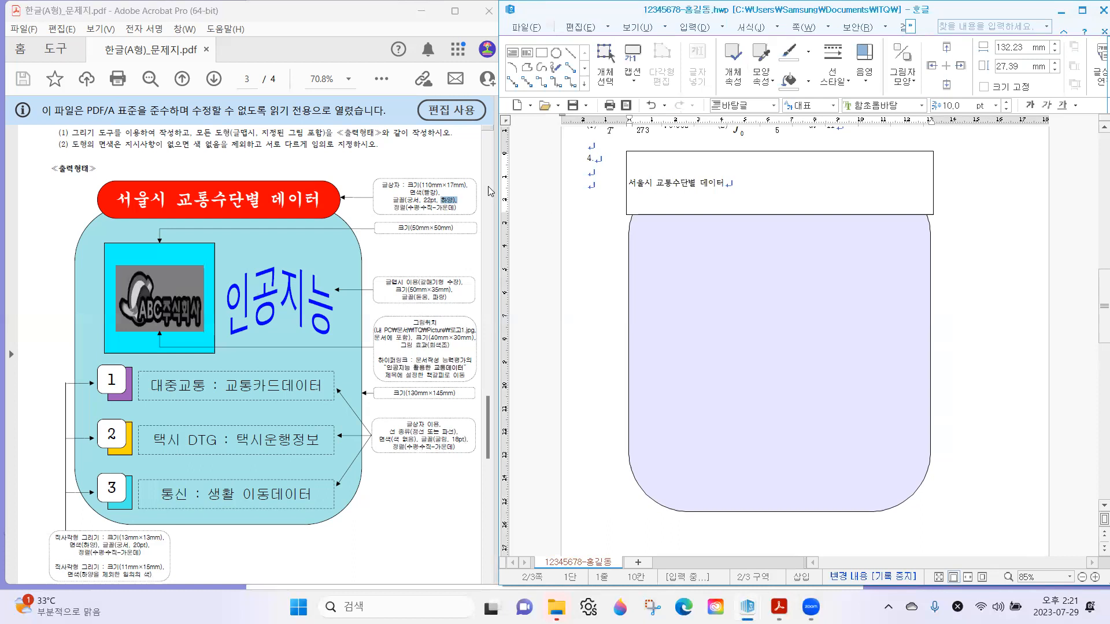
{"action": "left_click_drag", "start_coordinate": [407, 186], "coordinate": [443, 190]}
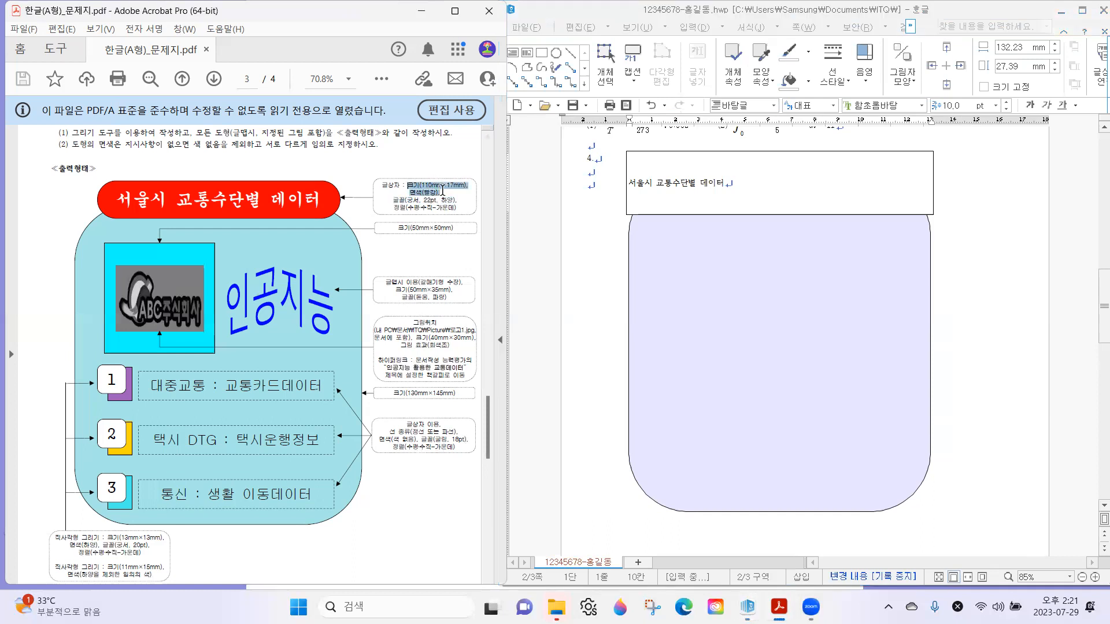
{"action": "left_click", "coordinate": [689, 183]}
{"action": "left_click", "coordinate": [430, 195]}
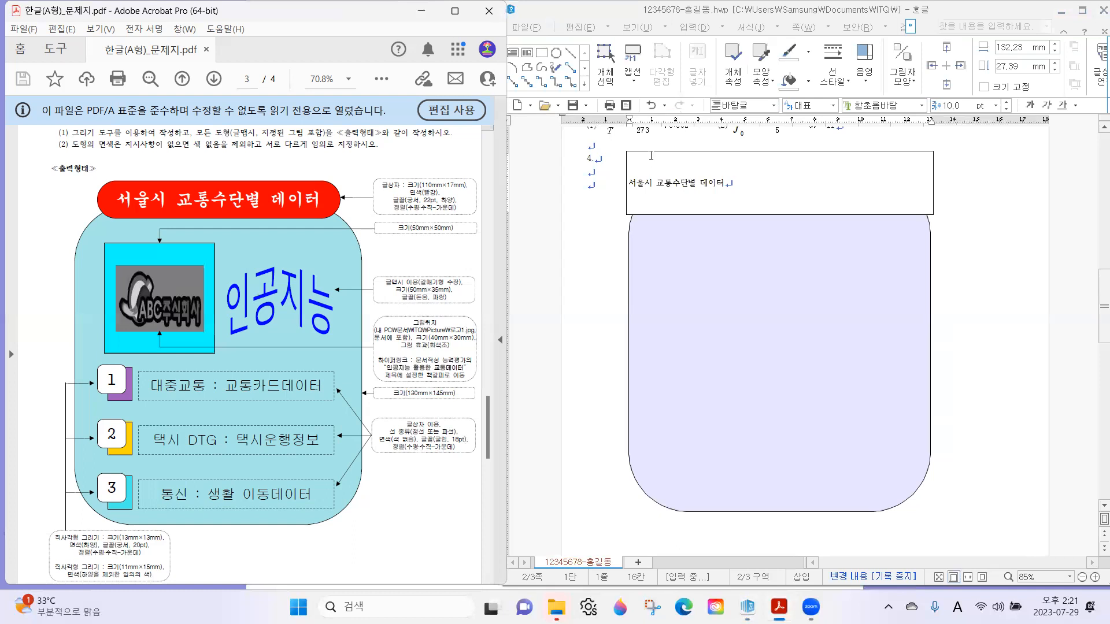
{"action": "left_click", "coordinate": [646, 184]}
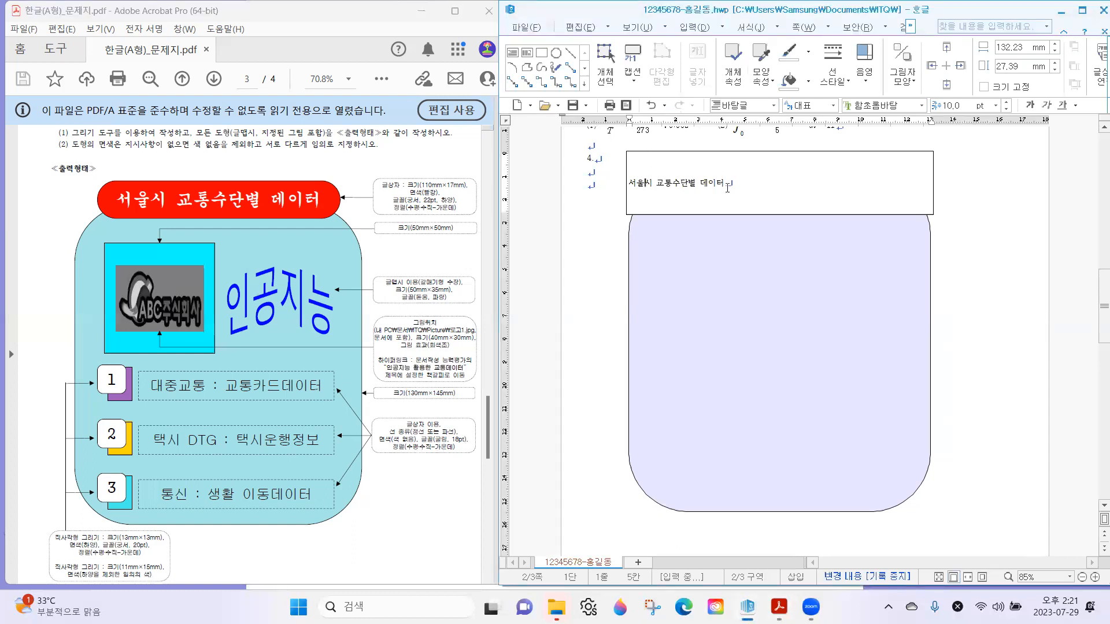
{"action": "triple_click", "coordinate": [768, 188]}
{"action": "left_click", "coordinate": [767, 188]}
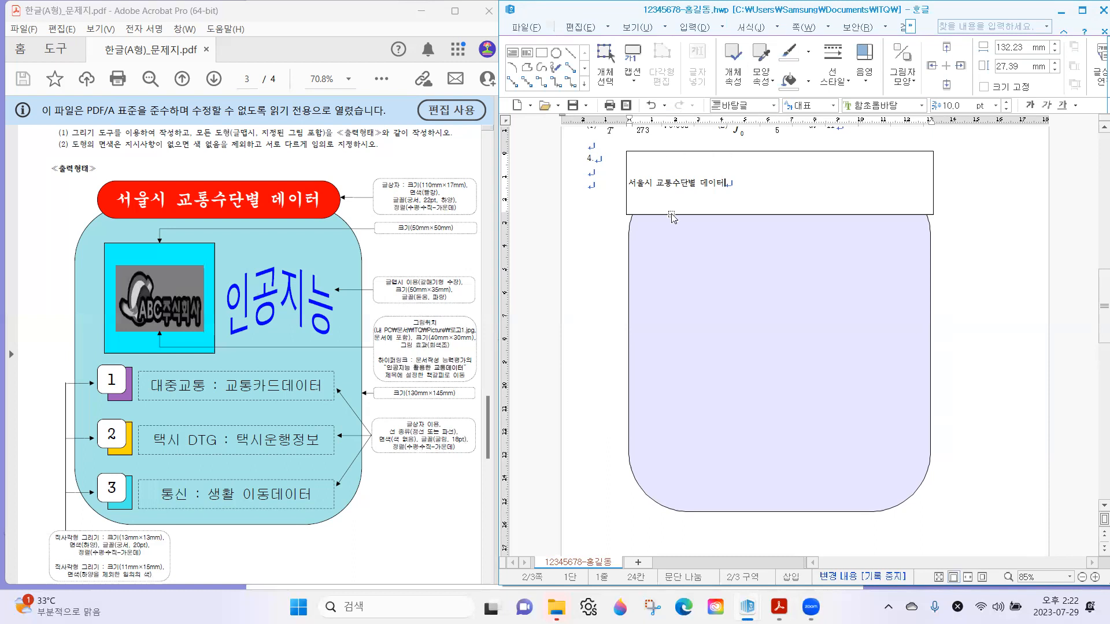
{"action": "double_click", "coordinate": [895, 155]}
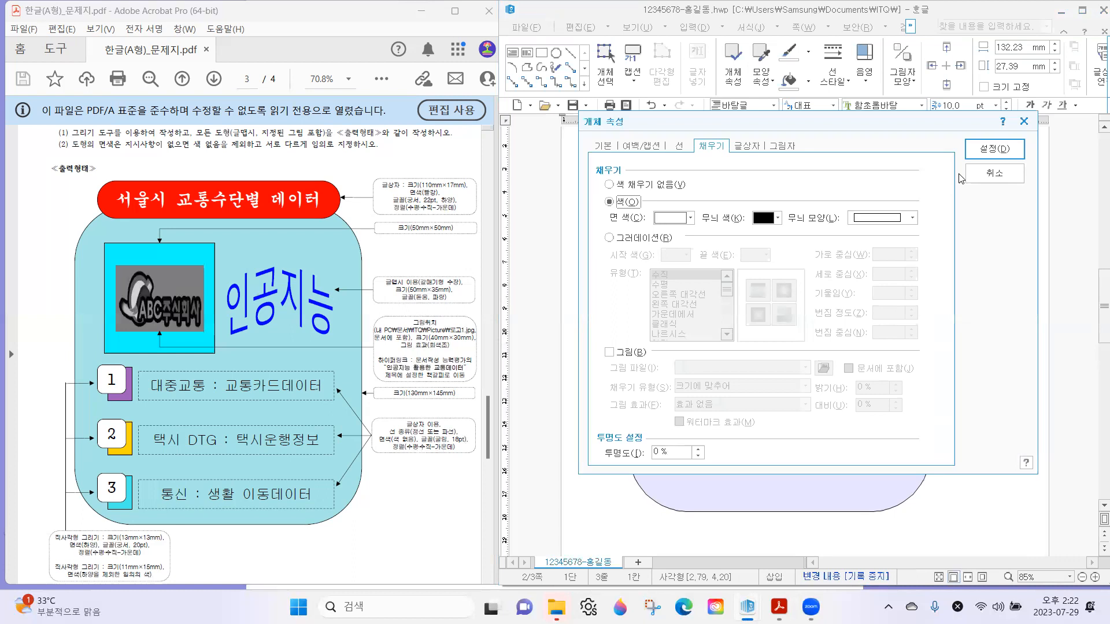
{"action": "left_click", "coordinate": [994, 173]}
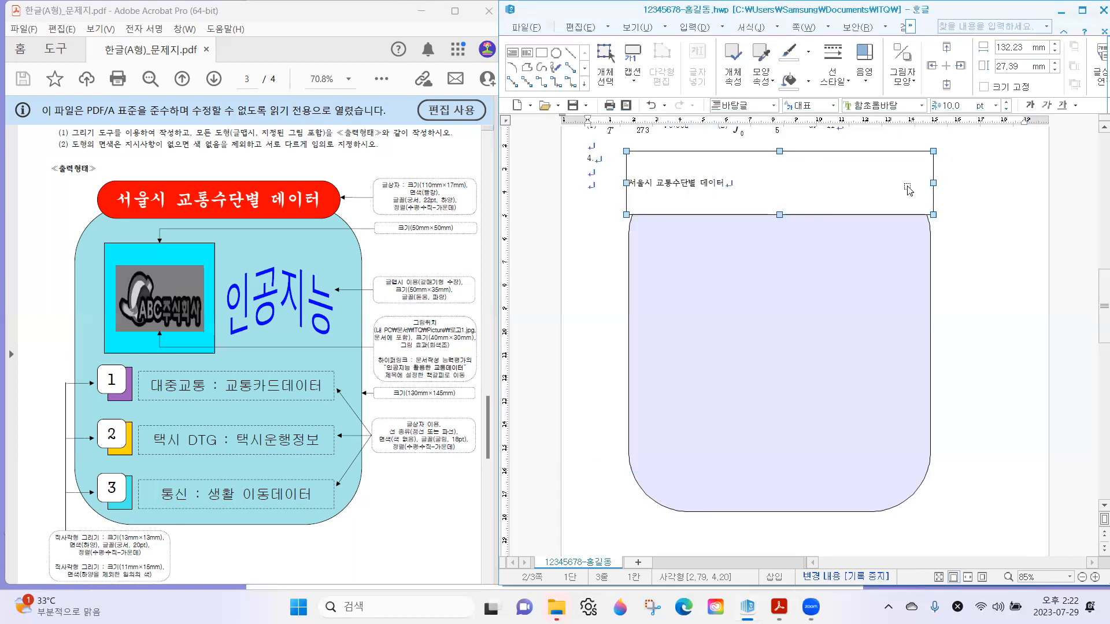
{"action": "left_click", "coordinate": [695, 149]}
{"action": "left_click", "coordinate": [688, 166]}
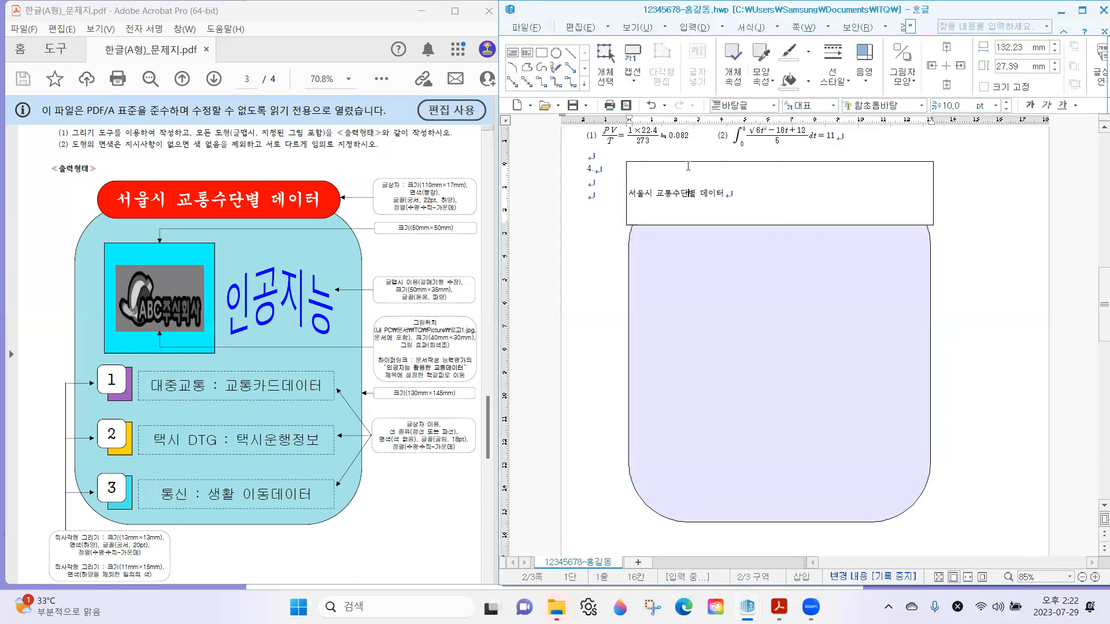
{"action": "double_click", "coordinate": [689, 165]}
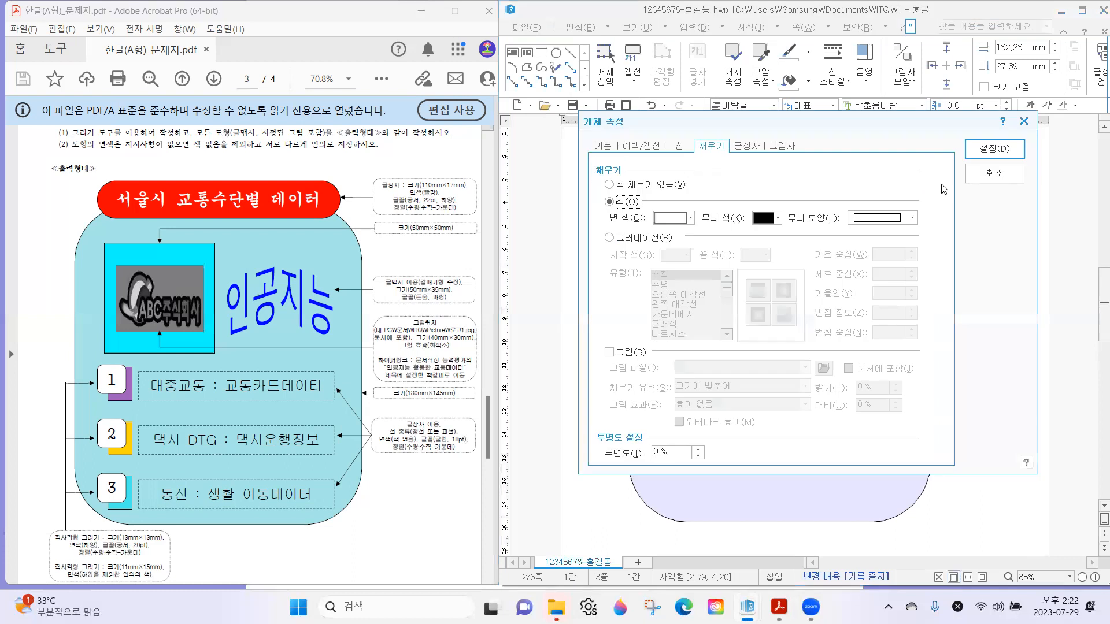
{"action": "left_click", "coordinate": [986, 178]}
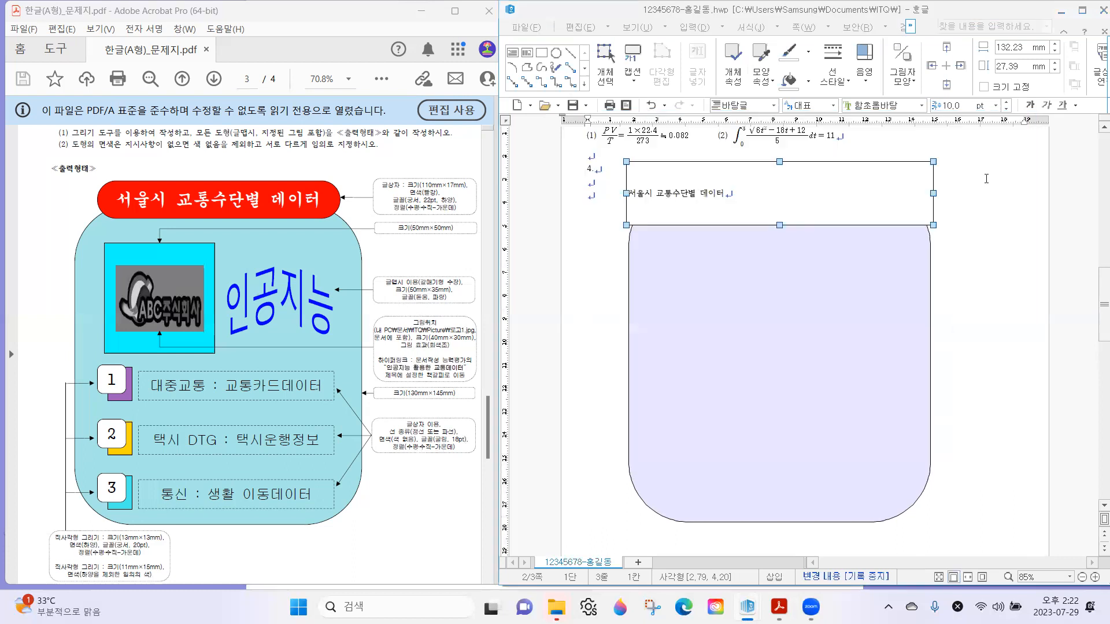
Set the title text box to 110 mm wide and 17 mm high in its object properties, and fix the size (크기 고정).
{"action": "right_click", "coordinate": [718, 163]}
{"action": "left_click", "coordinate": [743, 174]}
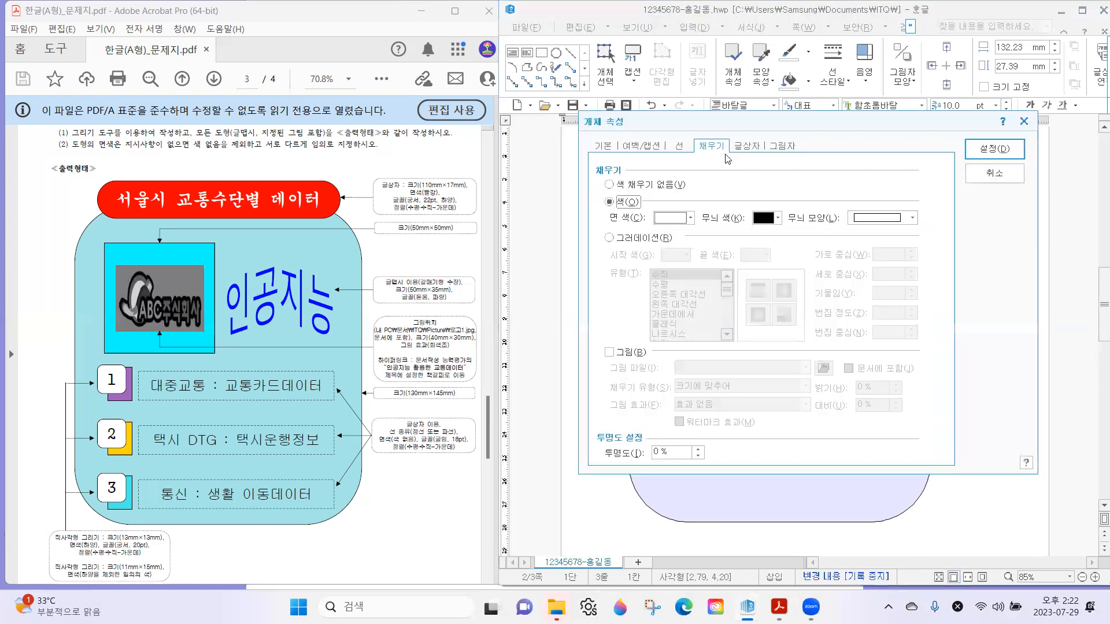
{"action": "left_click_drag", "start_coordinate": [685, 126], "coordinate": [538, 202]}
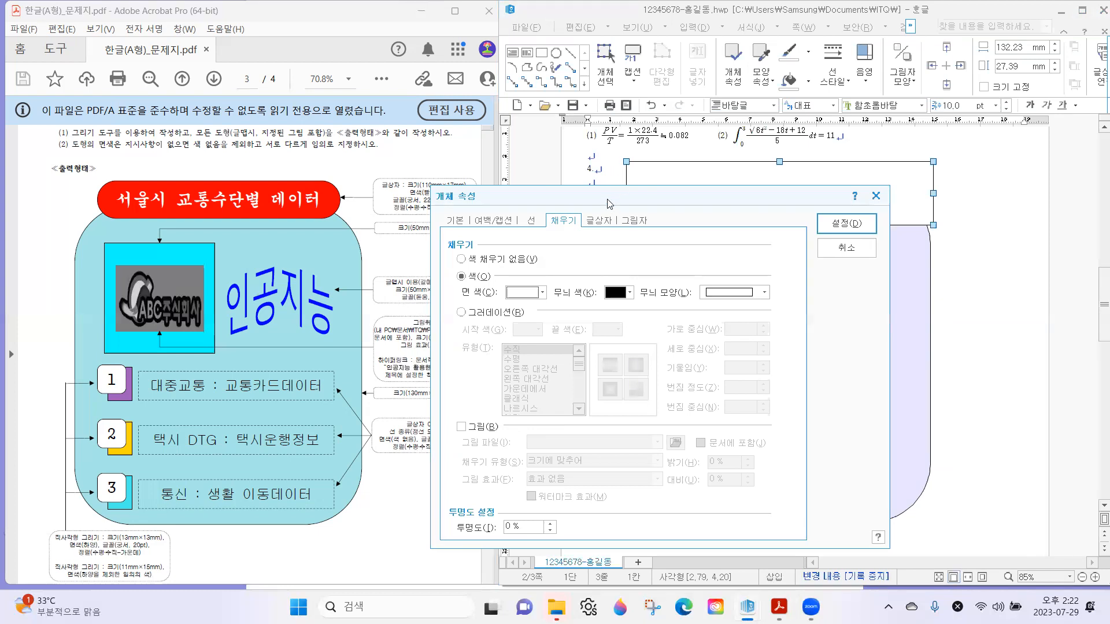
{"action": "left_click_drag", "start_coordinate": [608, 196], "coordinate": [679, 181]}
{"action": "left_click", "coordinate": [526, 208]}
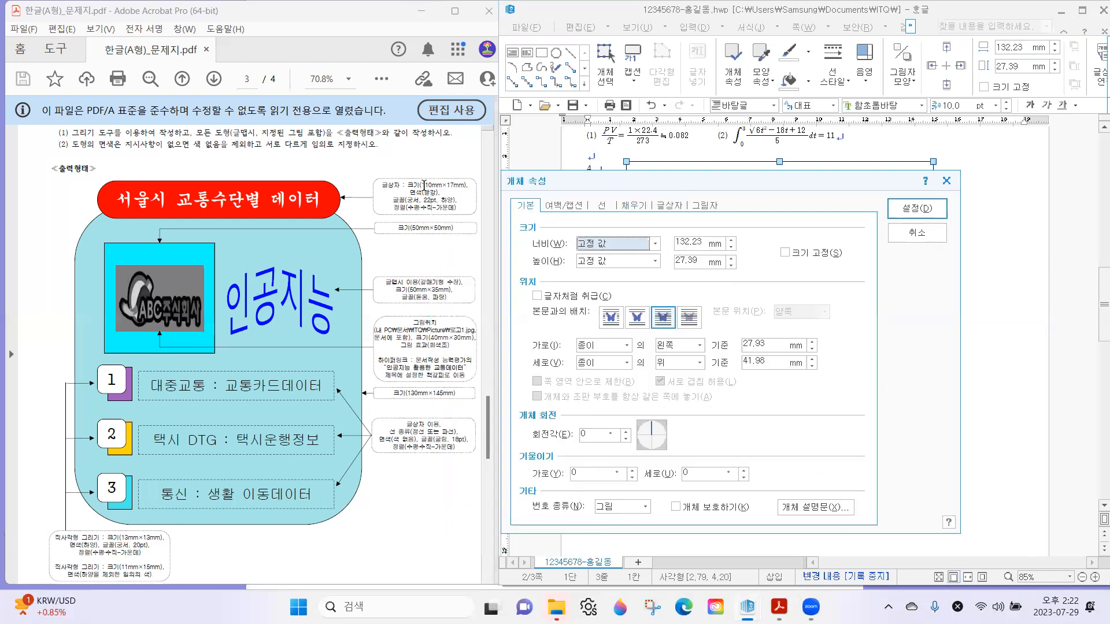
{"action": "left_click_drag", "start_coordinate": [422, 185], "coordinate": [466, 185]}
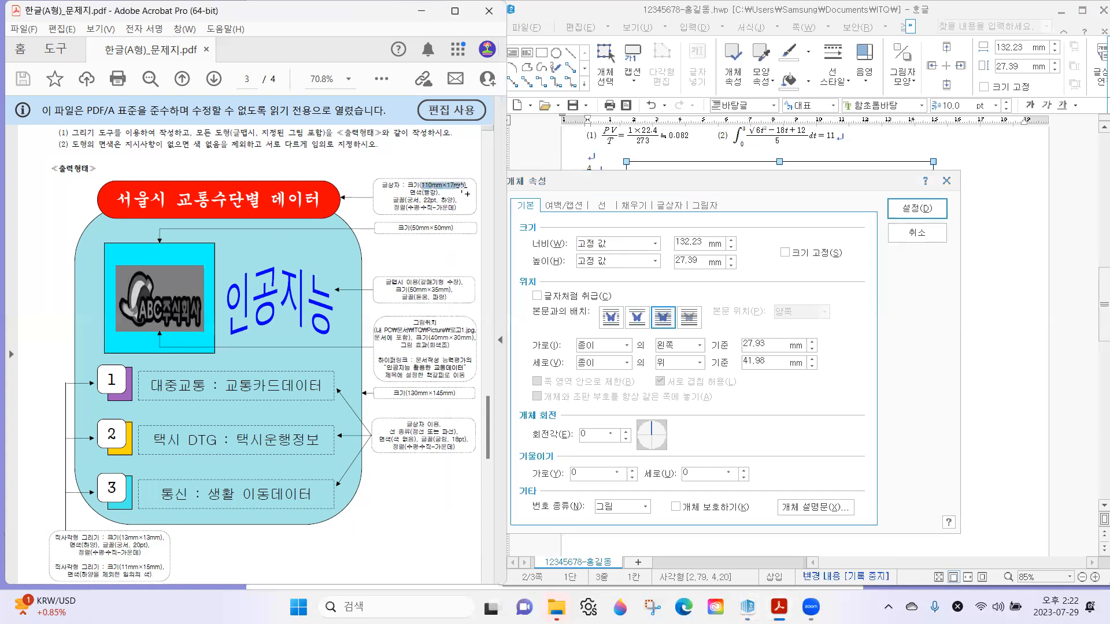
{"action": "double_click", "coordinate": [691, 242]}
{"action": "type", "text": "110"}
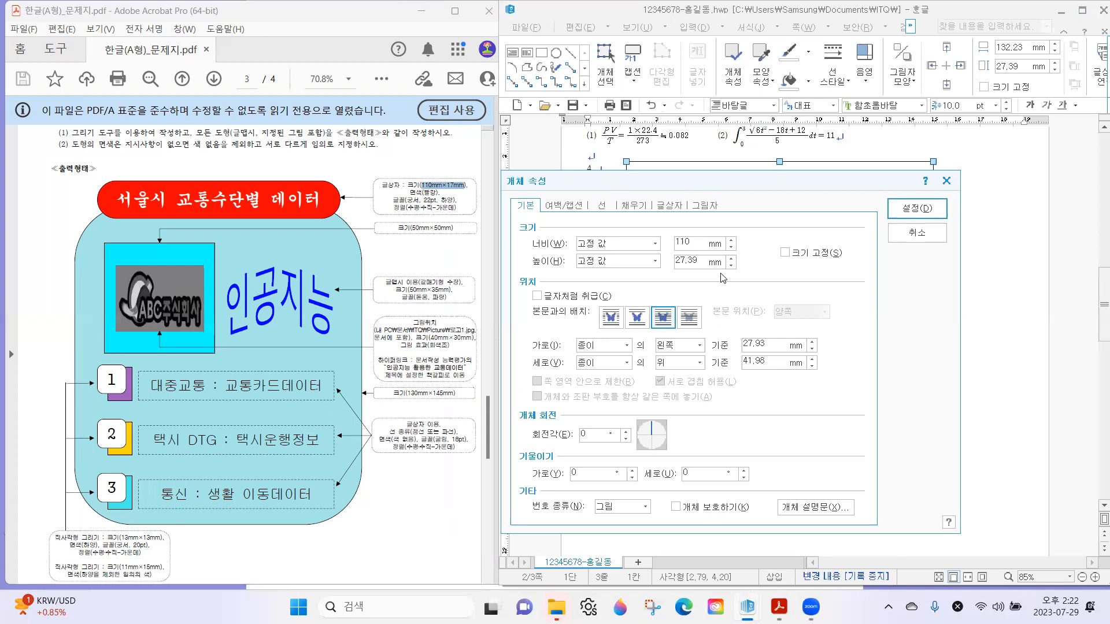
{"action": "double_click", "coordinate": [687, 260]}
{"action": "type", "text": "17"}
{"action": "left_click", "coordinate": [784, 252]}
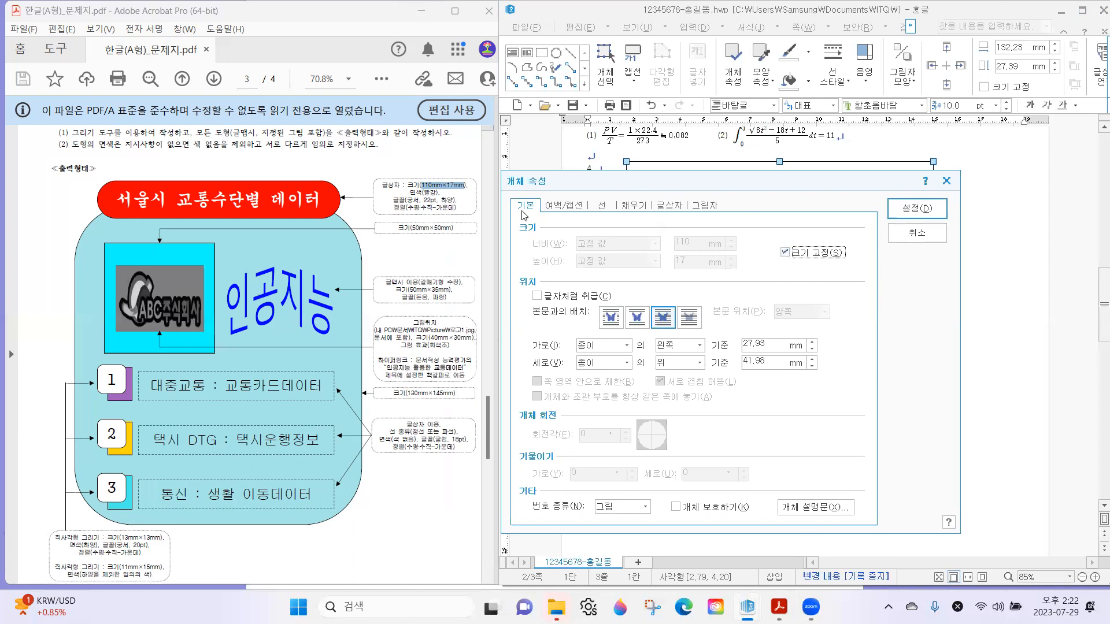
Set the title text box's fill to 빨강 (255,0,0) from the 오피스 colour theme, as the exam paper requires.
{"action": "left_click", "coordinate": [410, 193]}
{"action": "left_click_drag", "start_coordinate": [410, 193], "coordinate": [440, 193]}
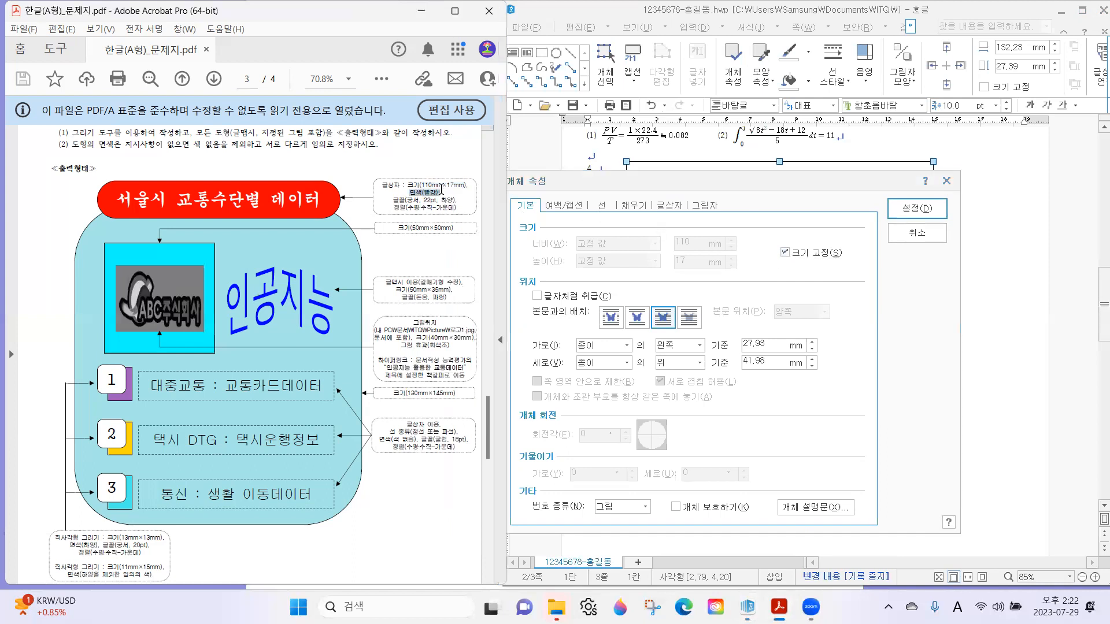
{"action": "left_click", "coordinate": [627, 207]}
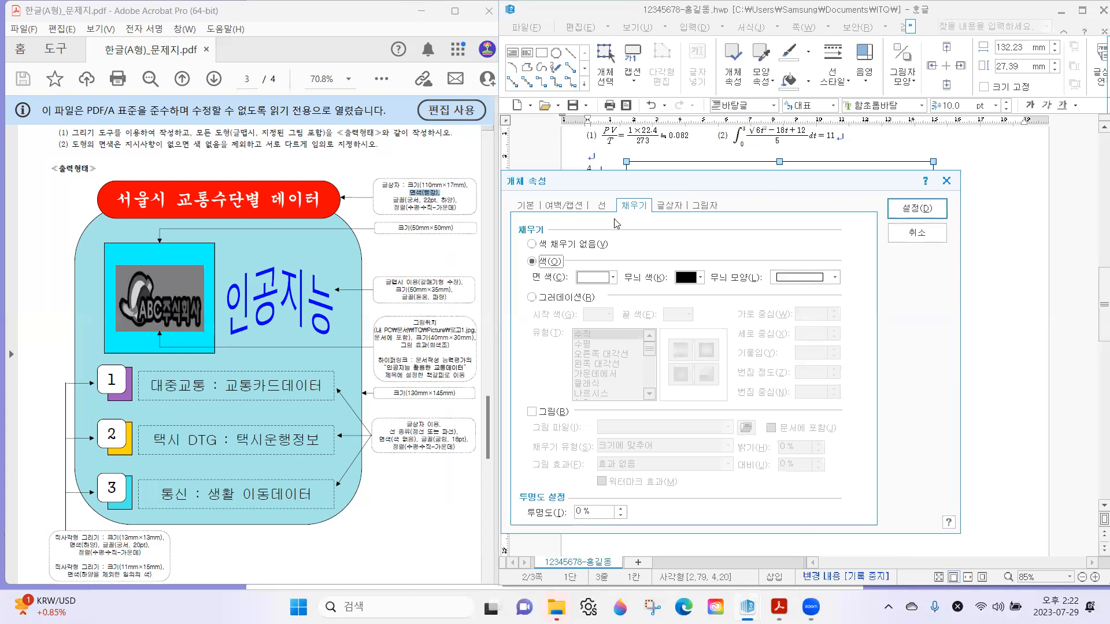
{"action": "left_click", "coordinate": [586, 279]}
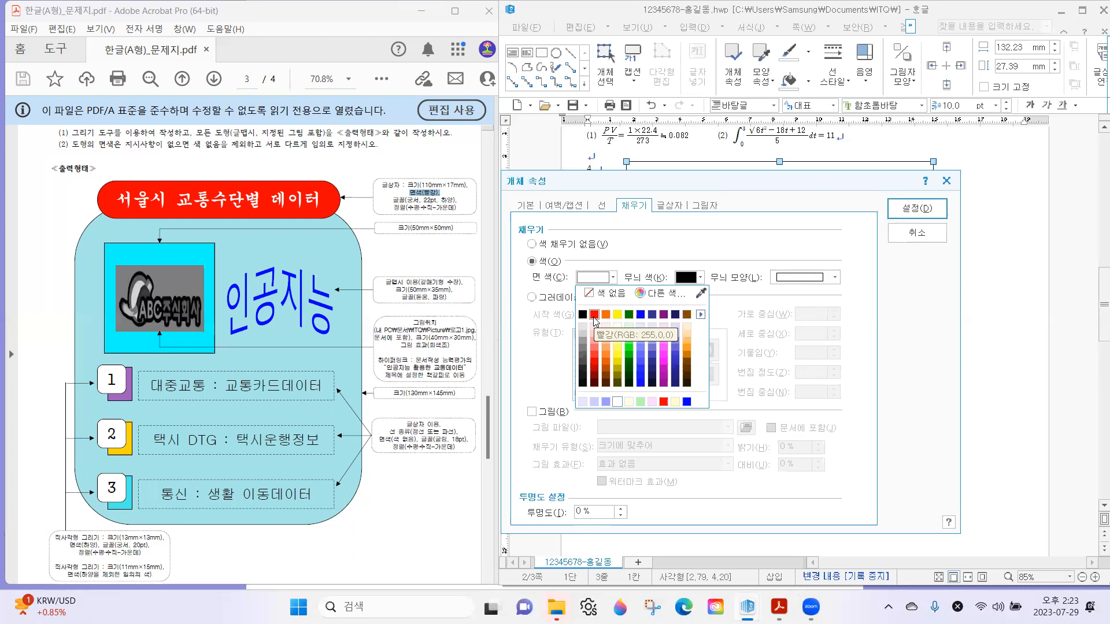
{"action": "left_click", "coordinate": [699, 313]}
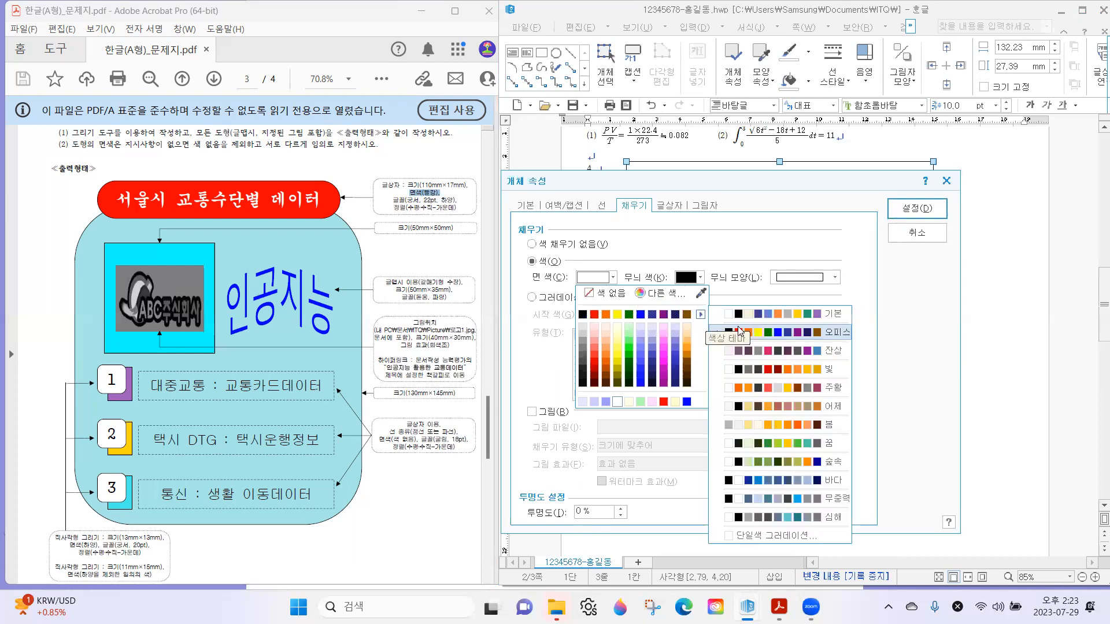
{"action": "left_click", "coordinate": [740, 333]}
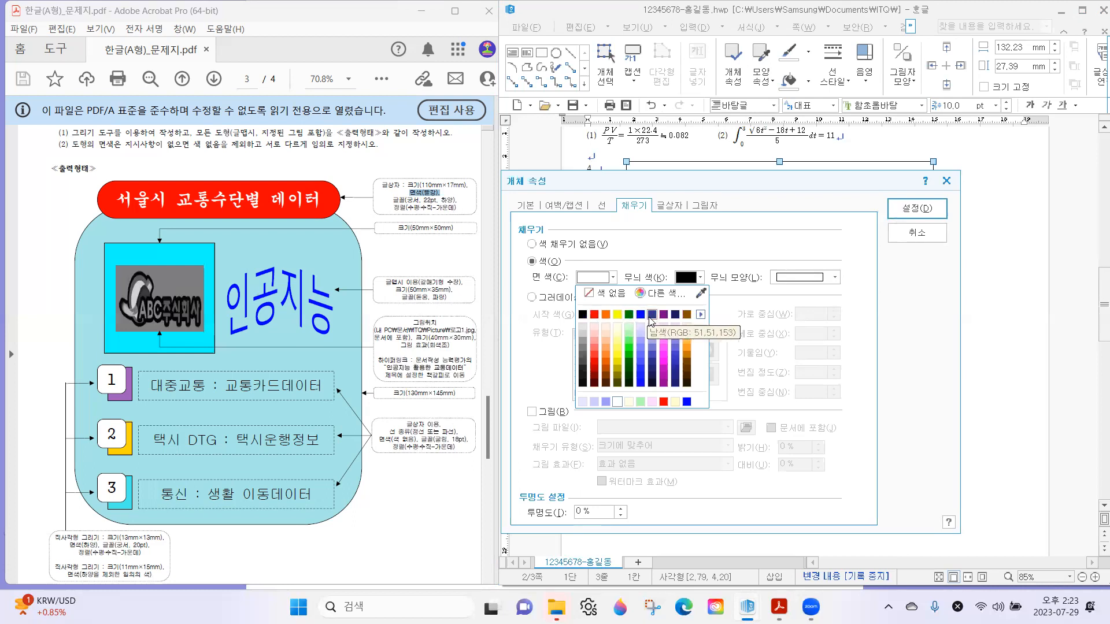
{"action": "left_click", "coordinate": [594, 315]}
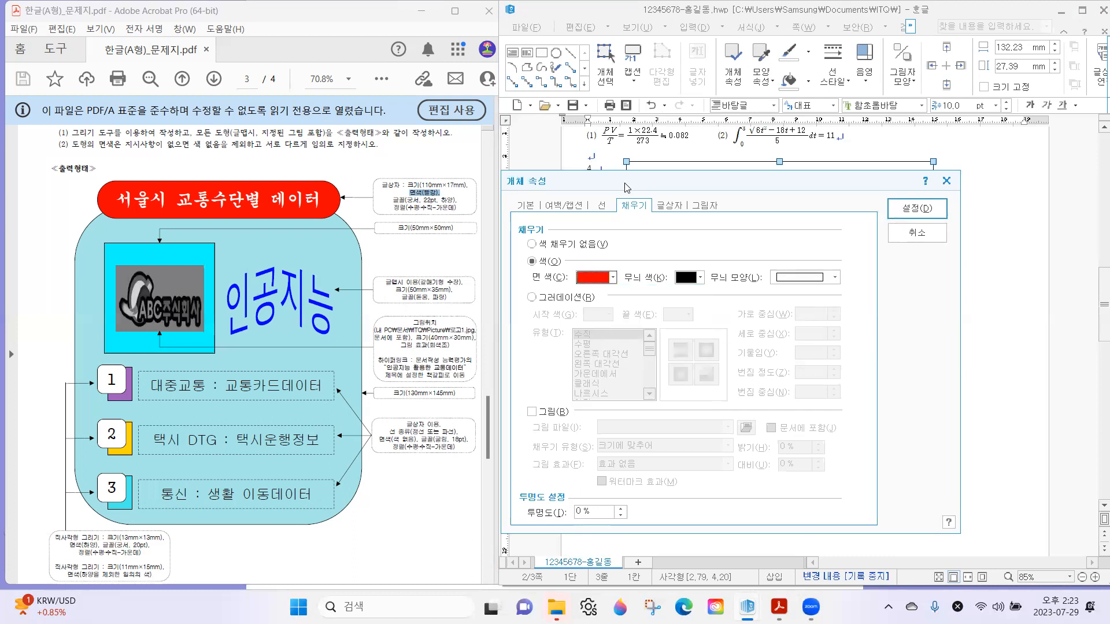
Give the title text box 반원 corners, apply the properties, and move it centrally over the background shape's upper edge.
{"action": "left_click", "coordinate": [600, 213]}
{"action": "left_click_drag", "start_coordinate": [624, 182], "coordinate": [616, 255]}
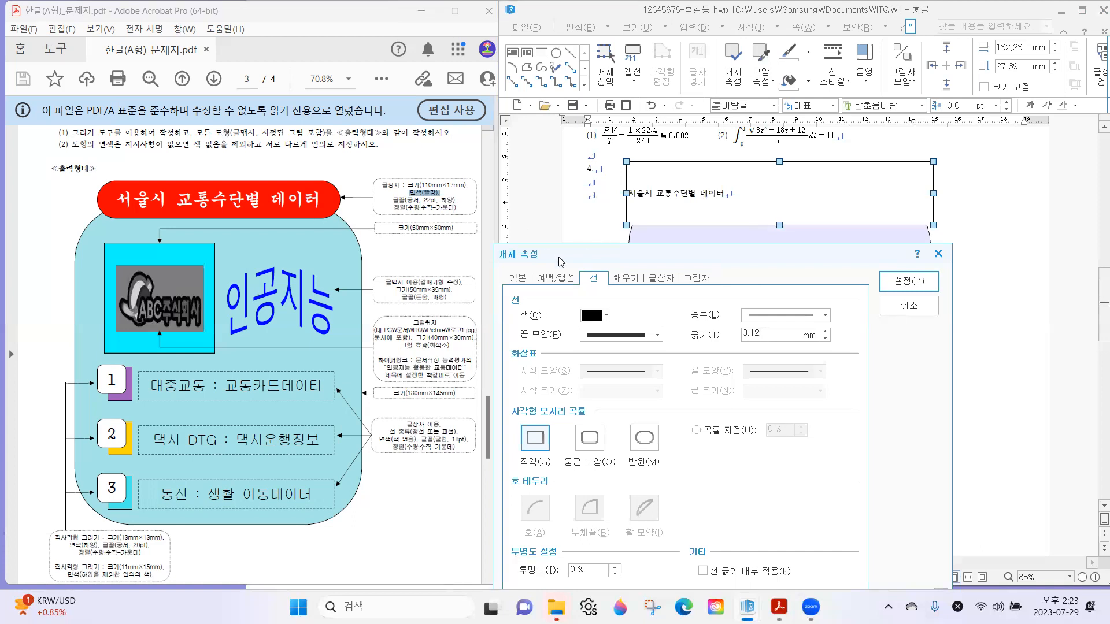
{"action": "left_click_drag", "start_coordinate": [547, 248], "coordinate": [571, 200]}
{"action": "left_click", "coordinate": [668, 389]}
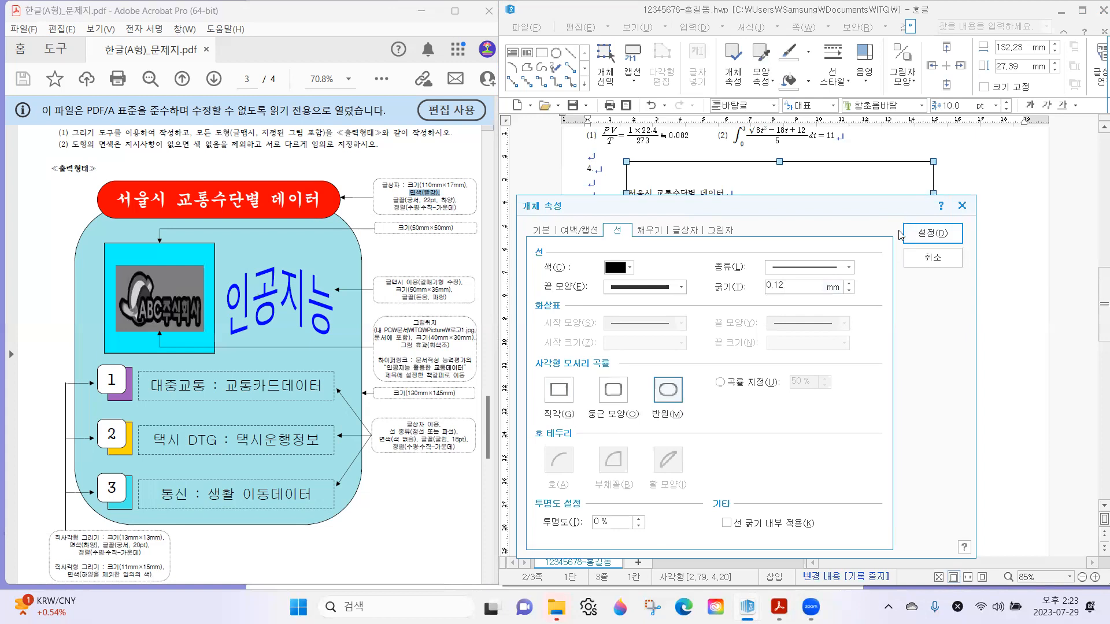
{"action": "left_click", "coordinate": [925, 236]}
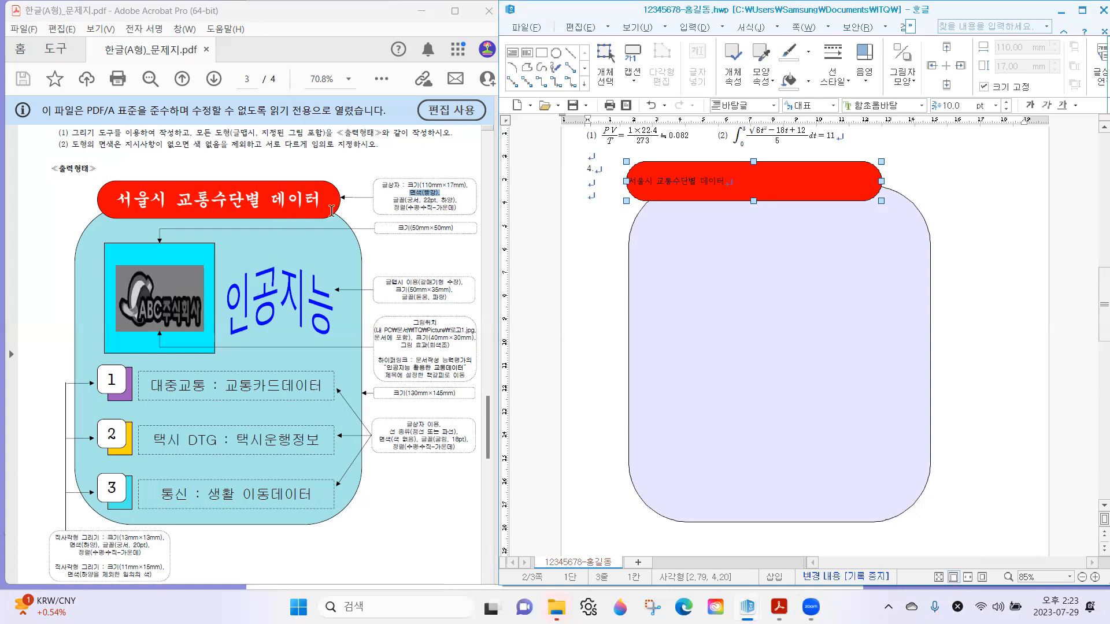
{"action": "left_click_drag", "start_coordinate": [786, 189], "coordinate": [836, 196]}
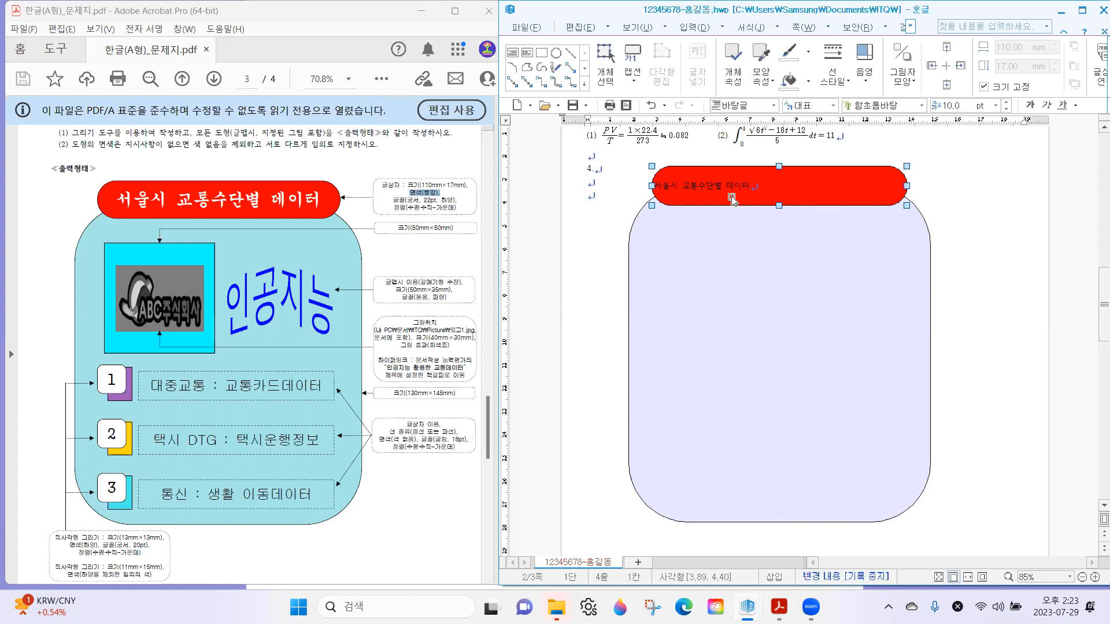
Check the title's font and alignment requirements in the exam paper and try placing the cursor in the title text and selecting it.
{"action": "left_click_drag", "start_coordinate": [392, 200], "coordinate": [458, 208]}
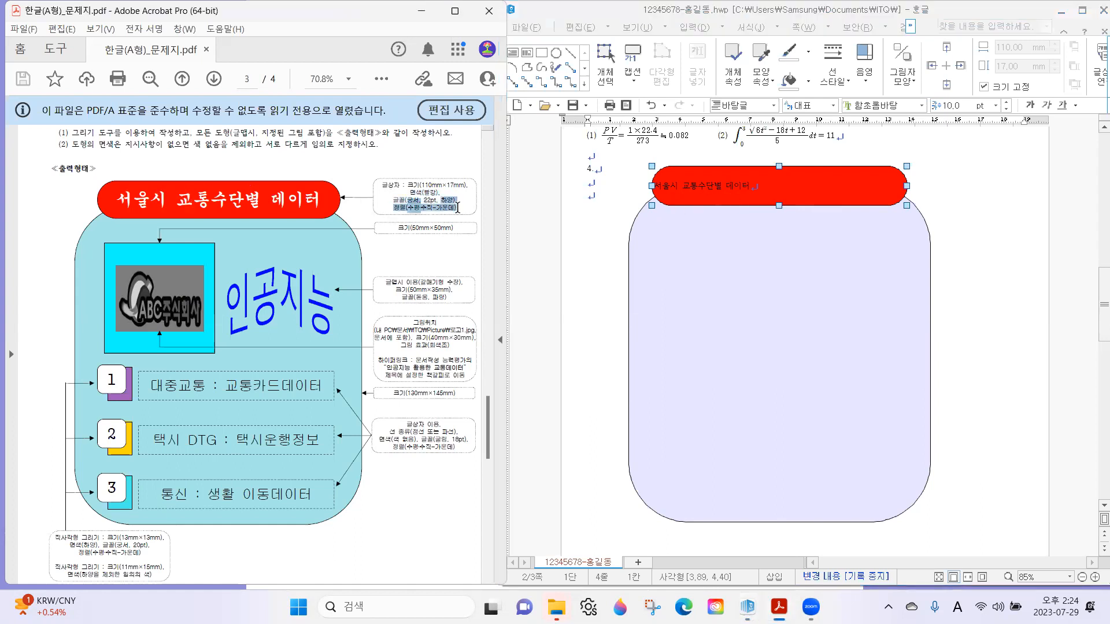
{"action": "left_click", "coordinate": [716, 184]}
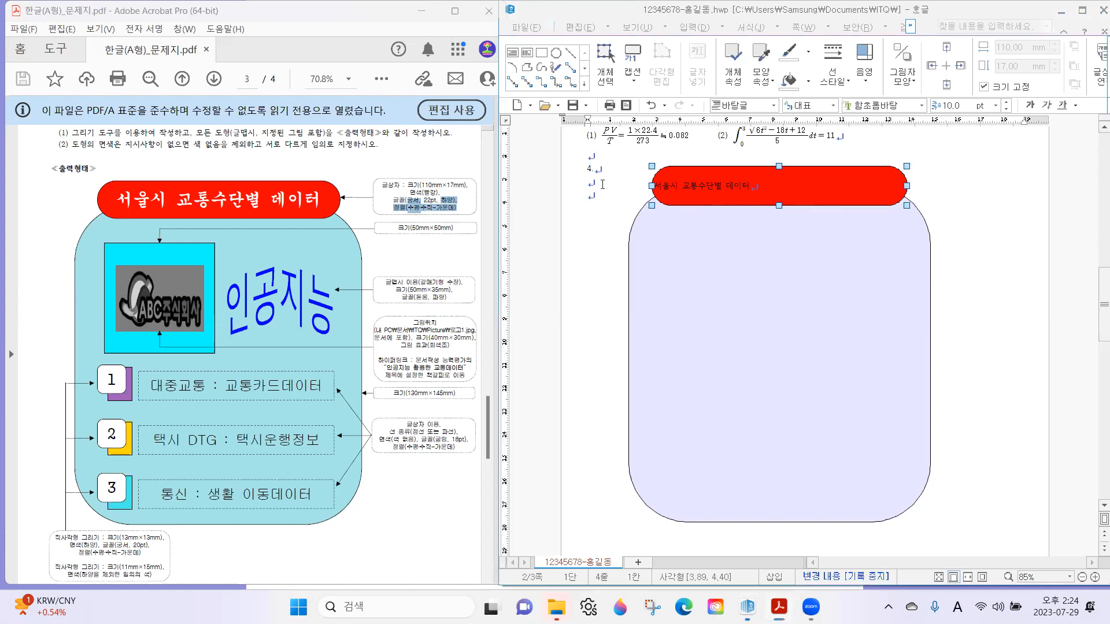
{"action": "left_click", "coordinate": [680, 175]}
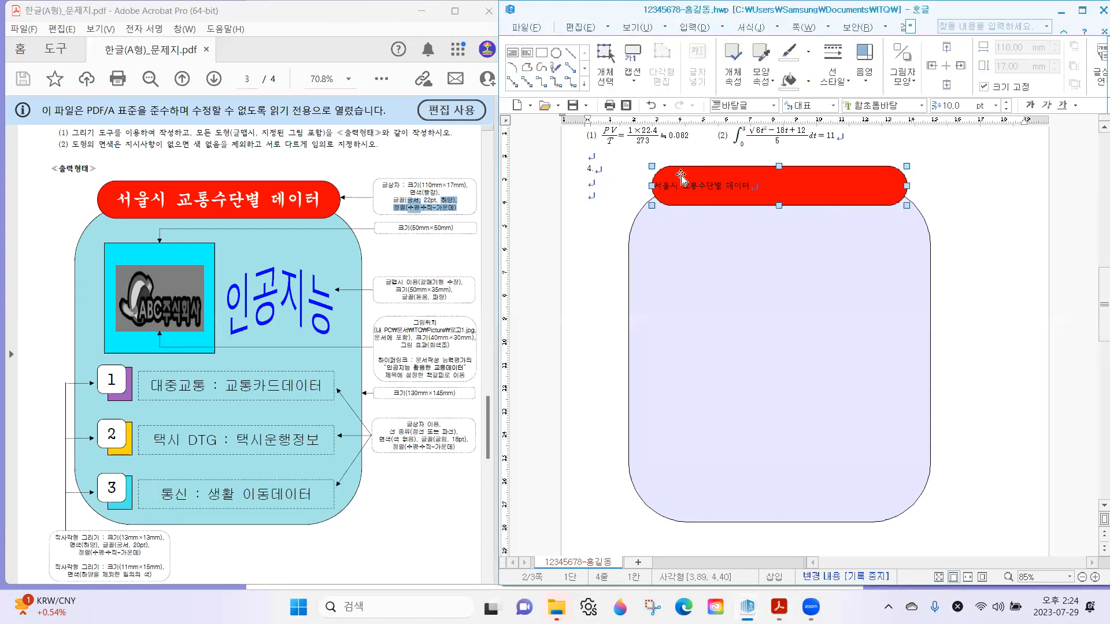
{"action": "left_click", "coordinate": [593, 187]}
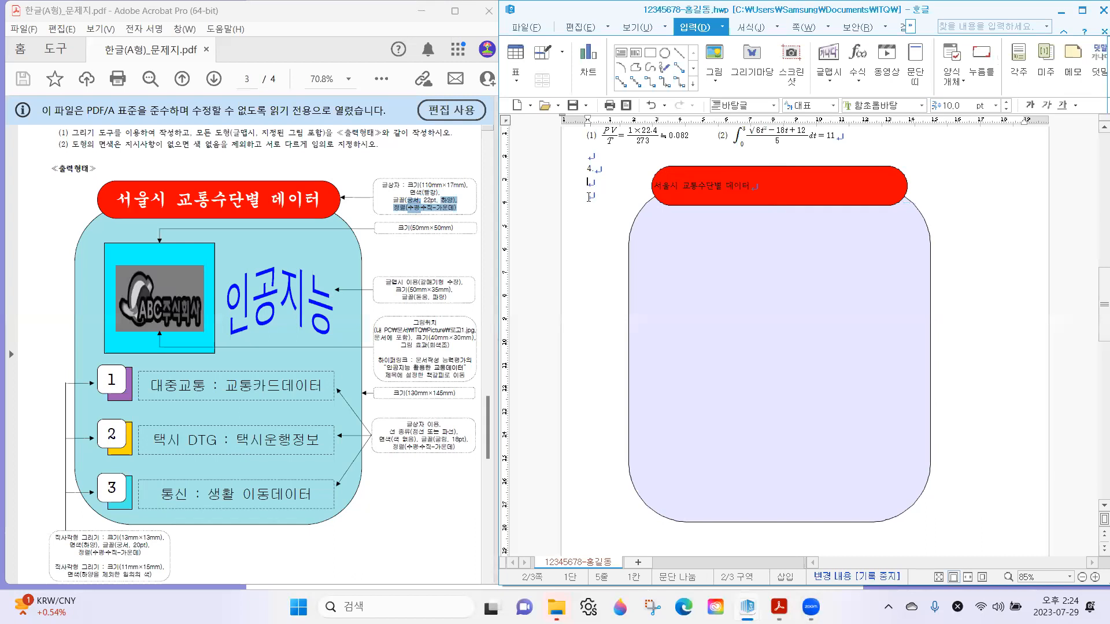
{"action": "left_click", "coordinate": [716, 186]}
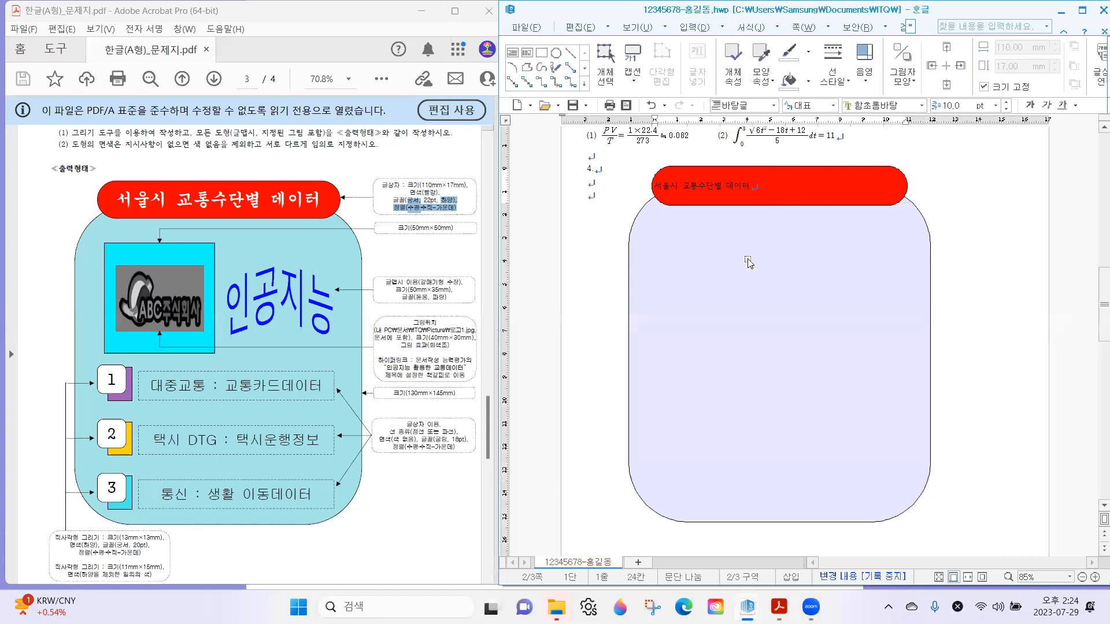
{"action": "key", "text": "shift+Escape"}
{"action": "left_click", "coordinate": [756, 199]}
{"action": "left_click_drag", "start_coordinate": [763, 185], "coordinate": [594, 191]}
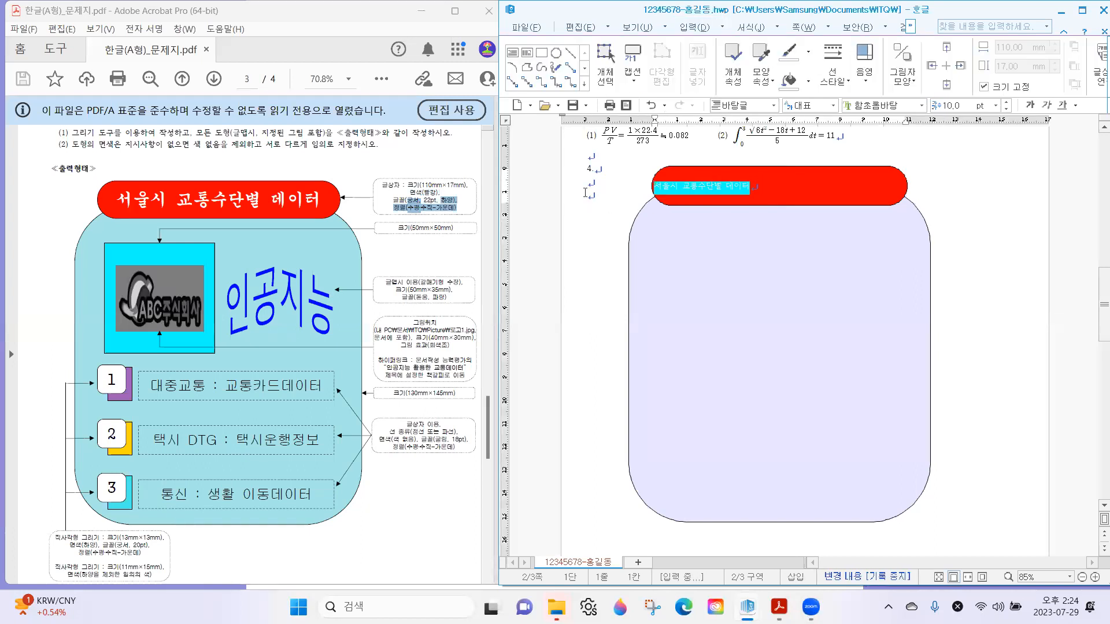
{"action": "left_click", "coordinate": [728, 192]}
Select the whole title text and set its font to 궁서 from the complete font list (모든 글꼴), following the exam paper.
{"action": "left_click_drag", "start_coordinate": [756, 186], "coordinate": [642, 186]}
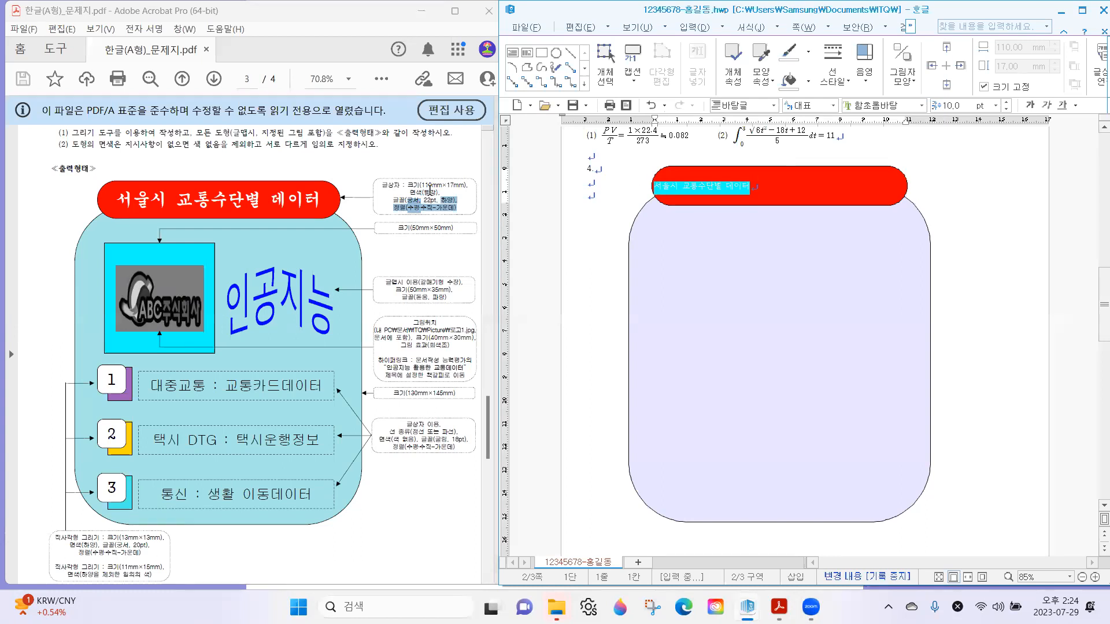
{"action": "left_click", "coordinate": [407, 199]}
{"action": "left_click_drag", "start_coordinate": [406, 199], "coordinate": [463, 198]}
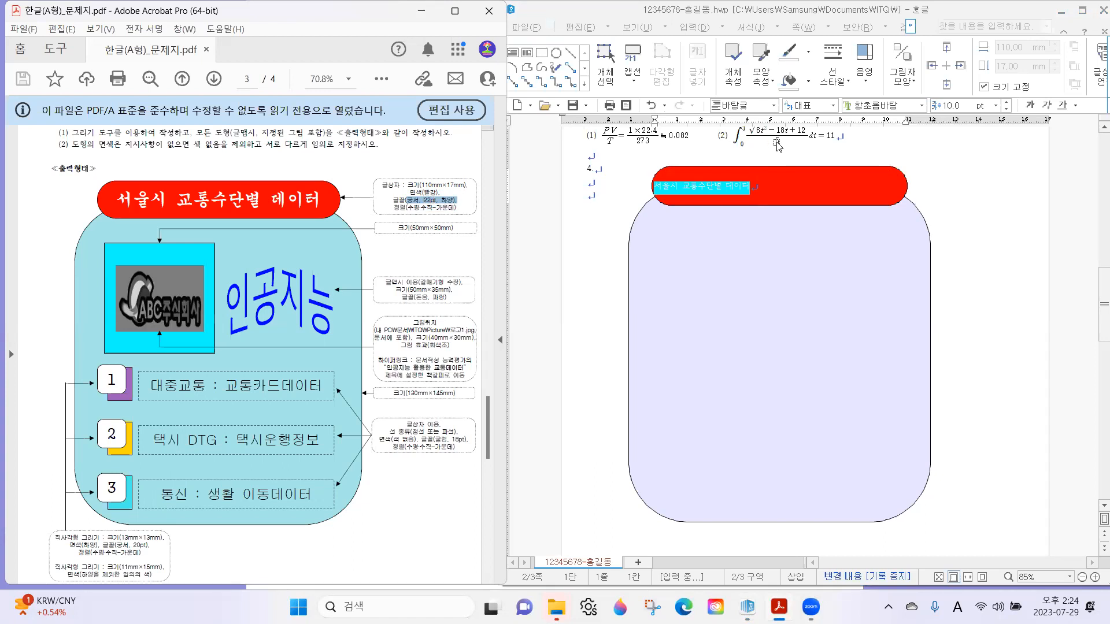
{"action": "left_click", "coordinate": [896, 107]}
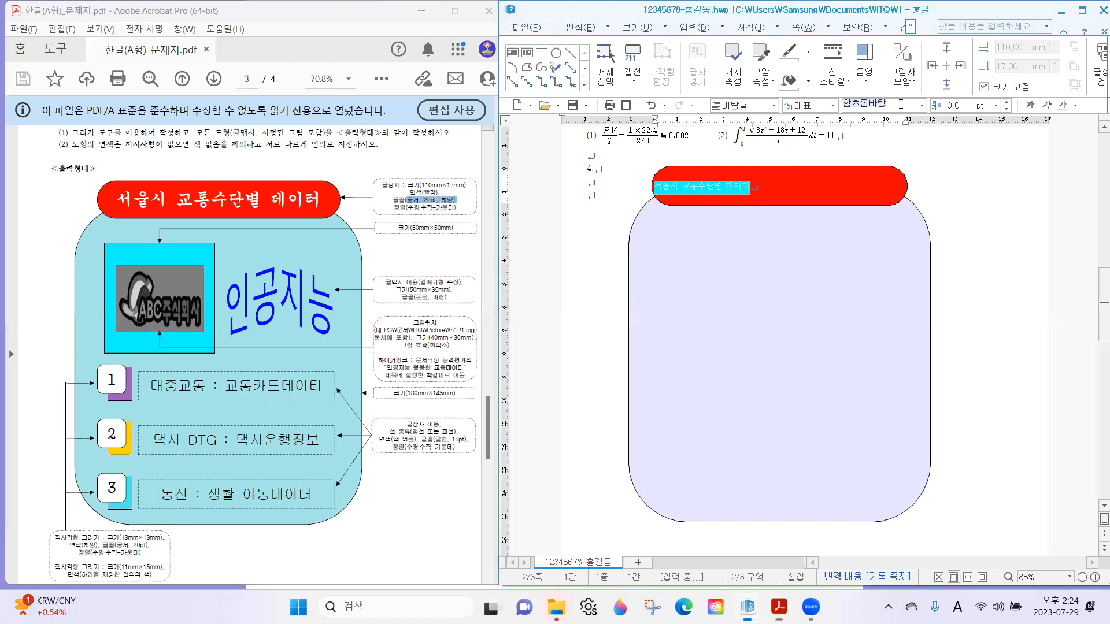
{"action": "type", "text": "궁"}
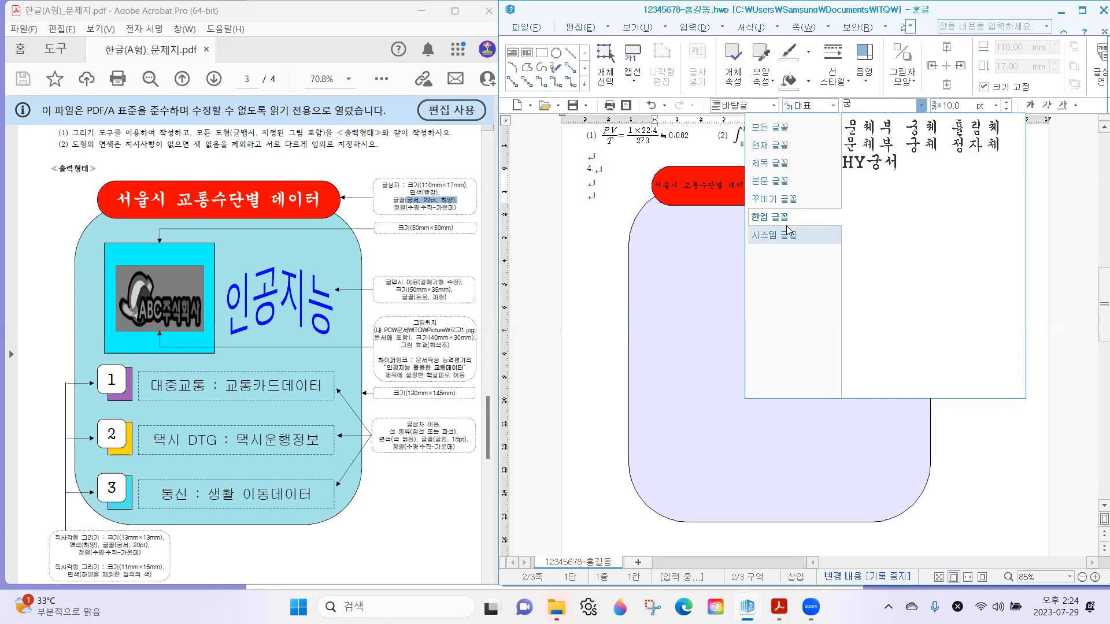
{"action": "left_click", "coordinate": [781, 132]}
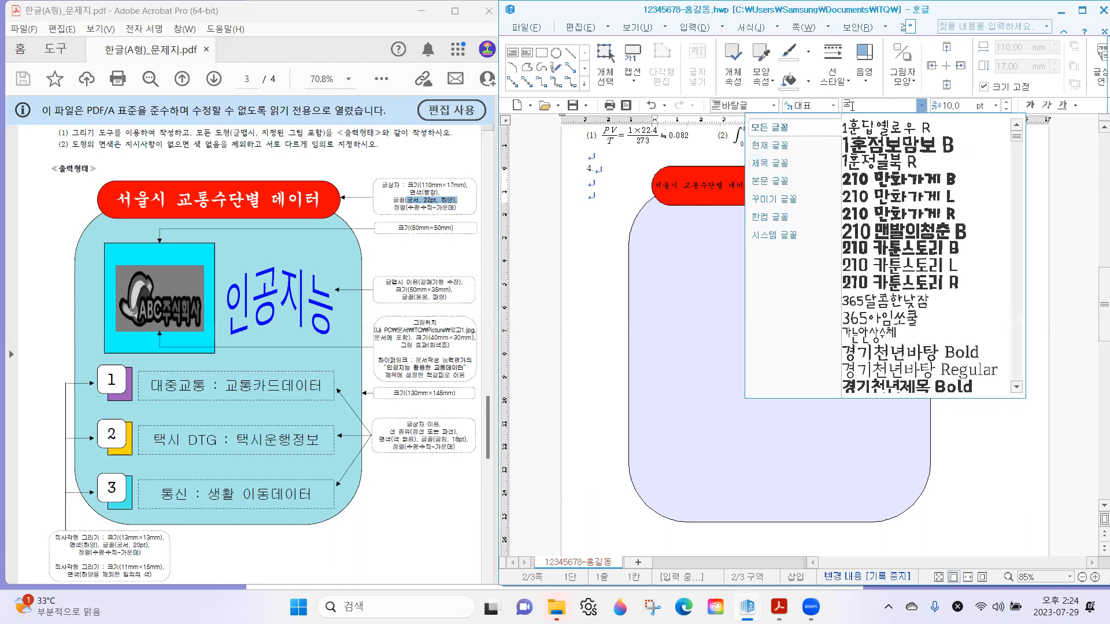
{"action": "type", "text": "궁서"}
{"action": "key", "text": "Return"}
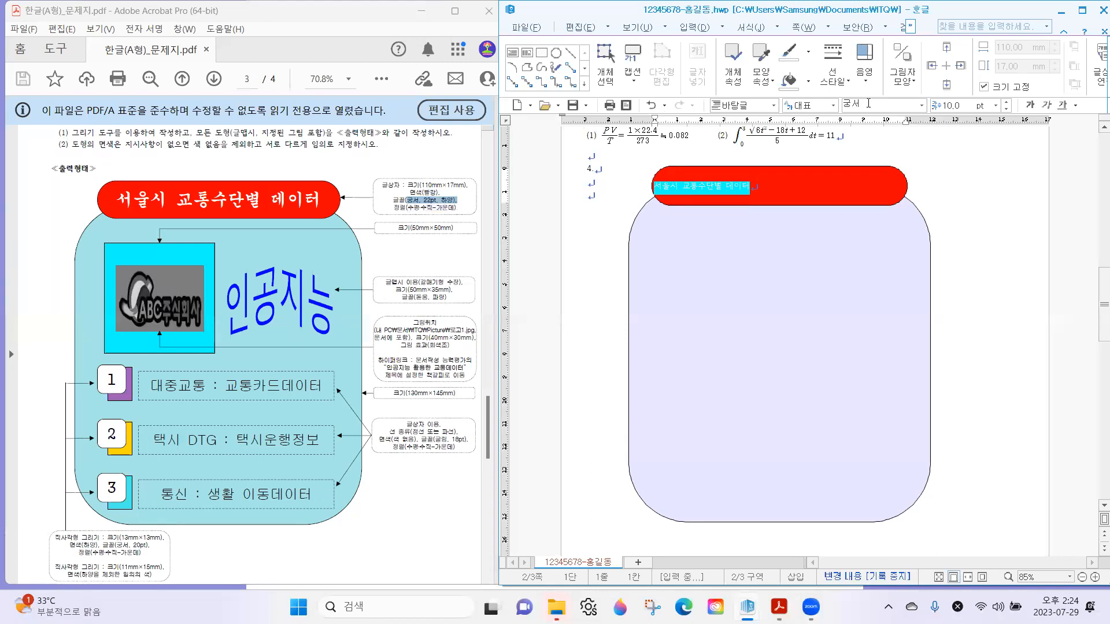
{"action": "key", "text": "Return"}
{"action": "left_click", "coordinate": [923, 106]}
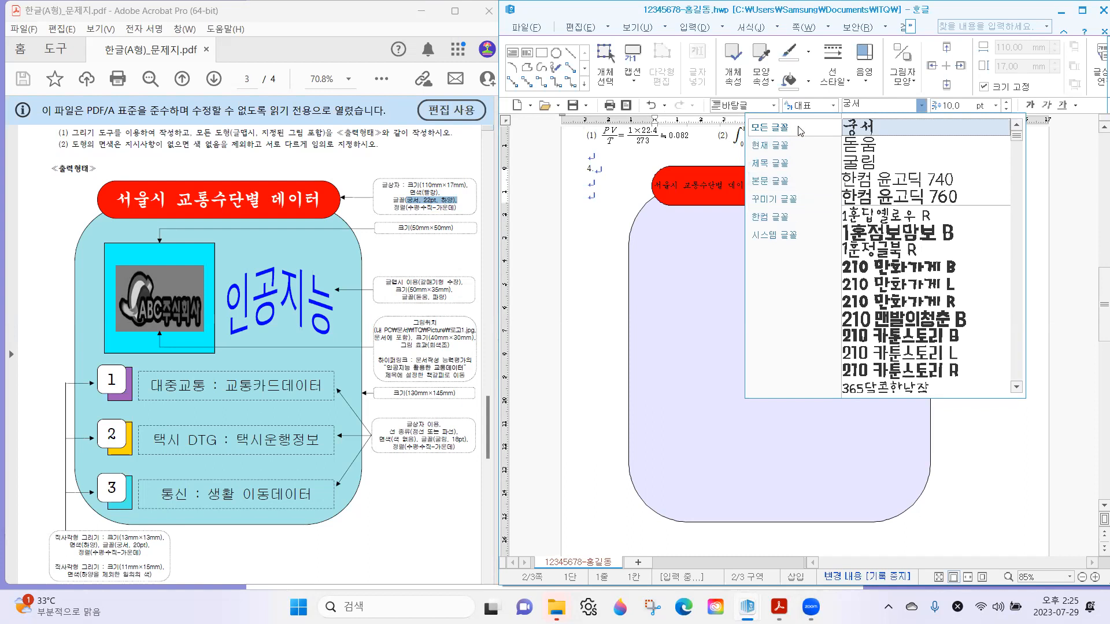
{"action": "left_click", "coordinate": [857, 124]}
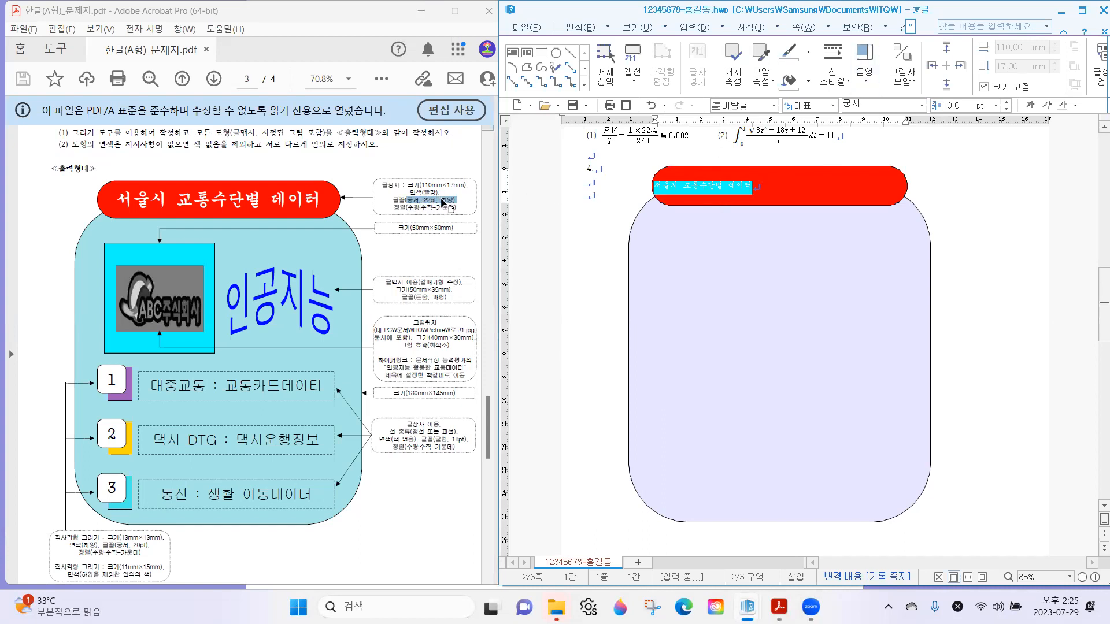
Set the selected title text's size to 22 pt.
{"action": "left_click", "coordinate": [956, 104]}
{"action": "type", "text": "22"}
{"action": "key", "text": "Return"}
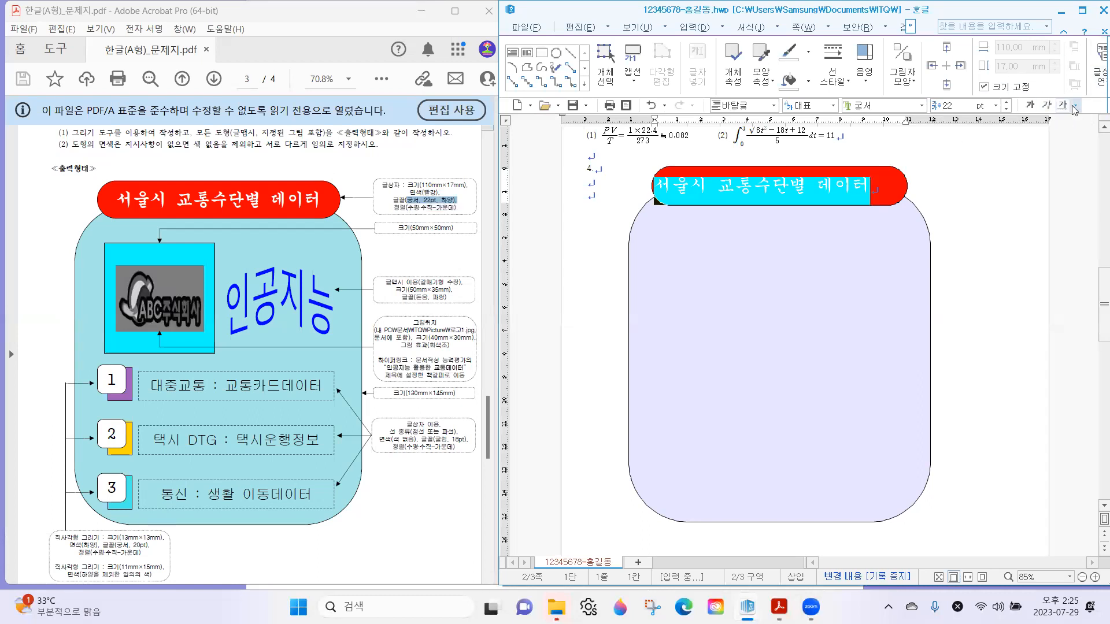
Maximize the document window and set the selected title text's font colour to white.
{"action": "left_click", "coordinate": [1080, 12]}
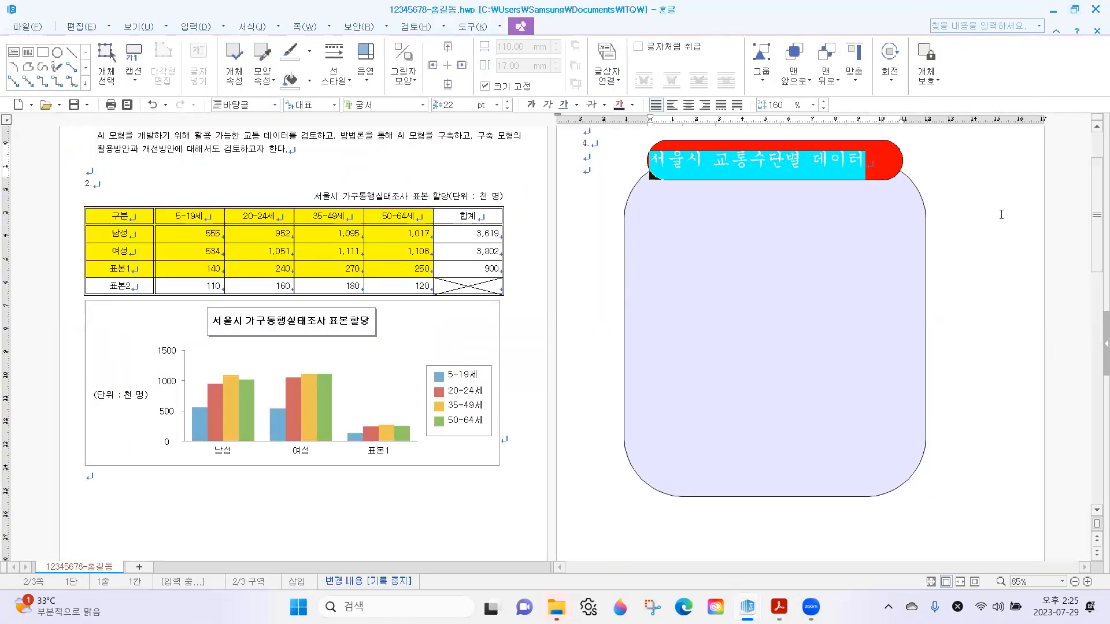
{"action": "scroll", "coordinate": [1040, 252], "scroll_direction": "up", "scroll_amount": 1, "text": "ctrl"}
{"action": "scroll", "coordinate": [749, 199], "scroll_direction": "down", "scroll_amount": 3}
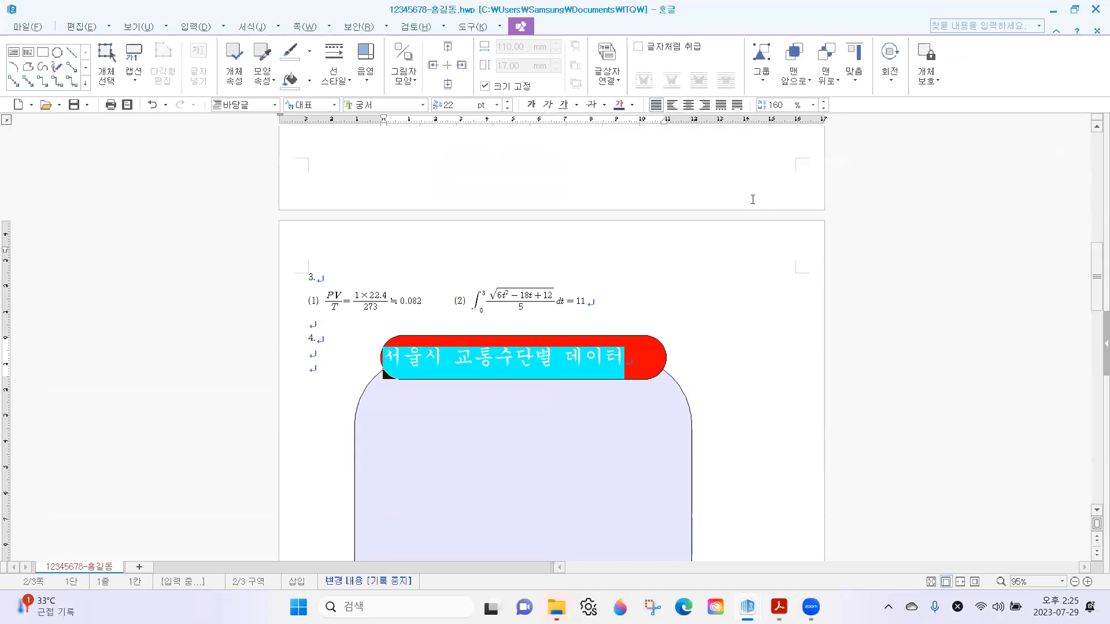
{"action": "scroll", "coordinate": [744, 200], "scroll_direction": "down", "scroll_amount": 1}
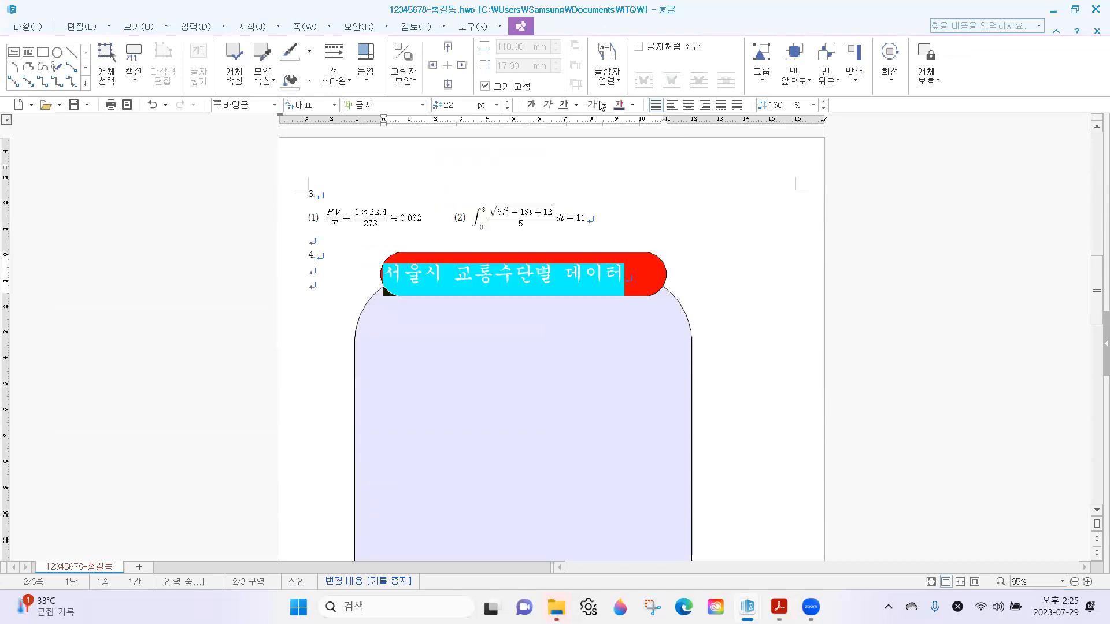
{"action": "left_click", "coordinate": [632, 105]}
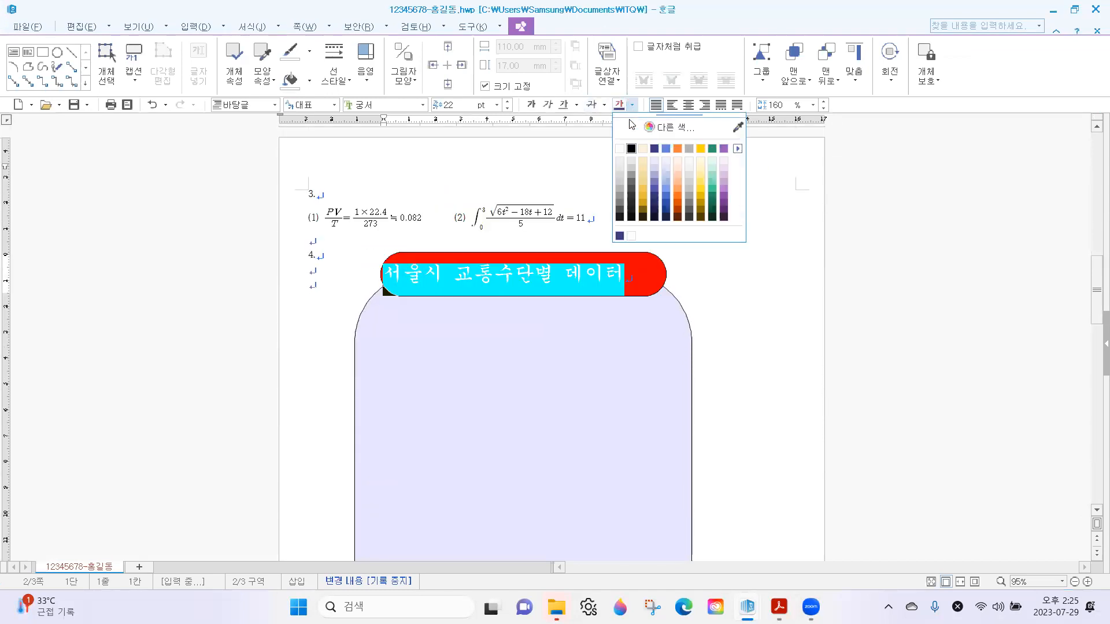
{"action": "left_click", "coordinate": [619, 150]}
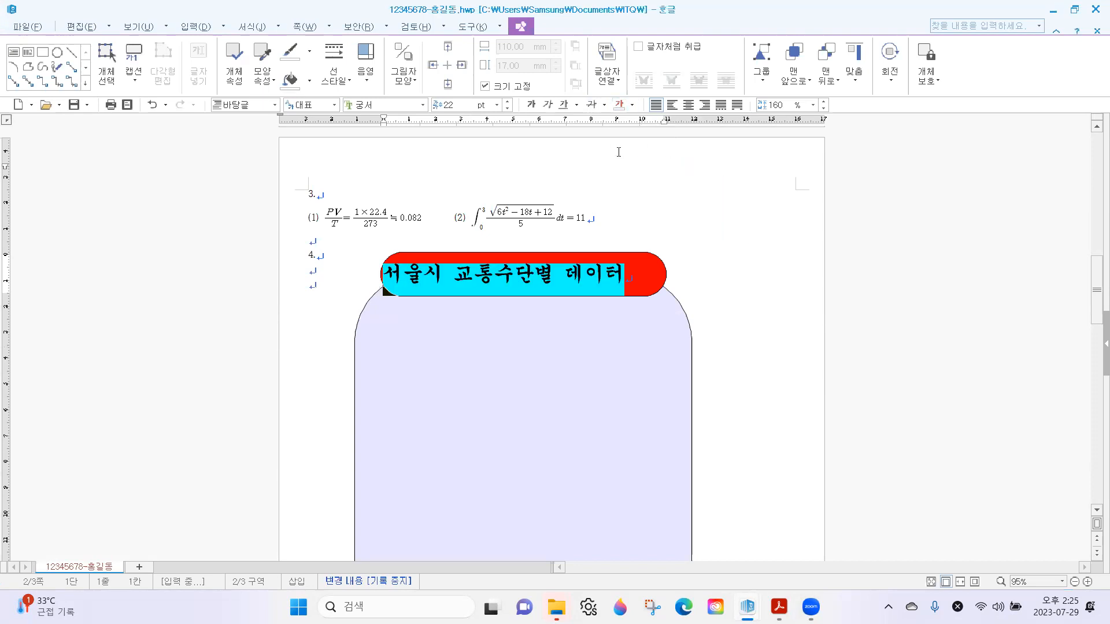
{"action": "left_click", "coordinate": [661, 256]}
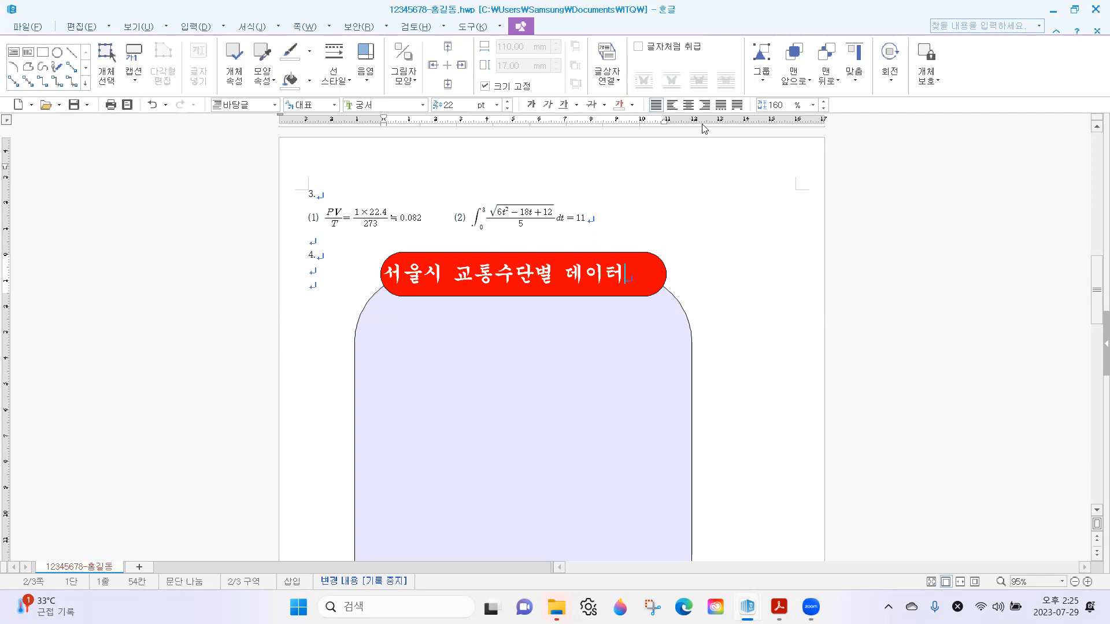
Centre-align the title text, compare it with the exam paper's alignment requirement, and restore the document window beside the paper.
{"action": "left_click", "coordinate": [686, 105]}
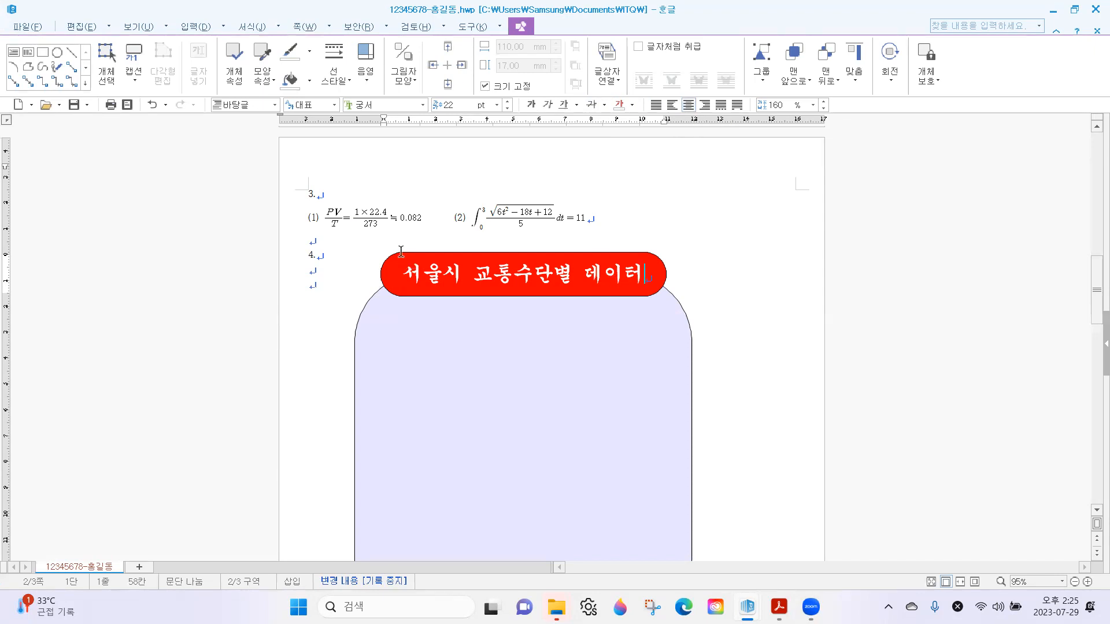
{"action": "key", "text": "alt+Tab"}
{"action": "left_click_drag", "start_coordinate": [408, 208], "coordinate": [428, 208]}
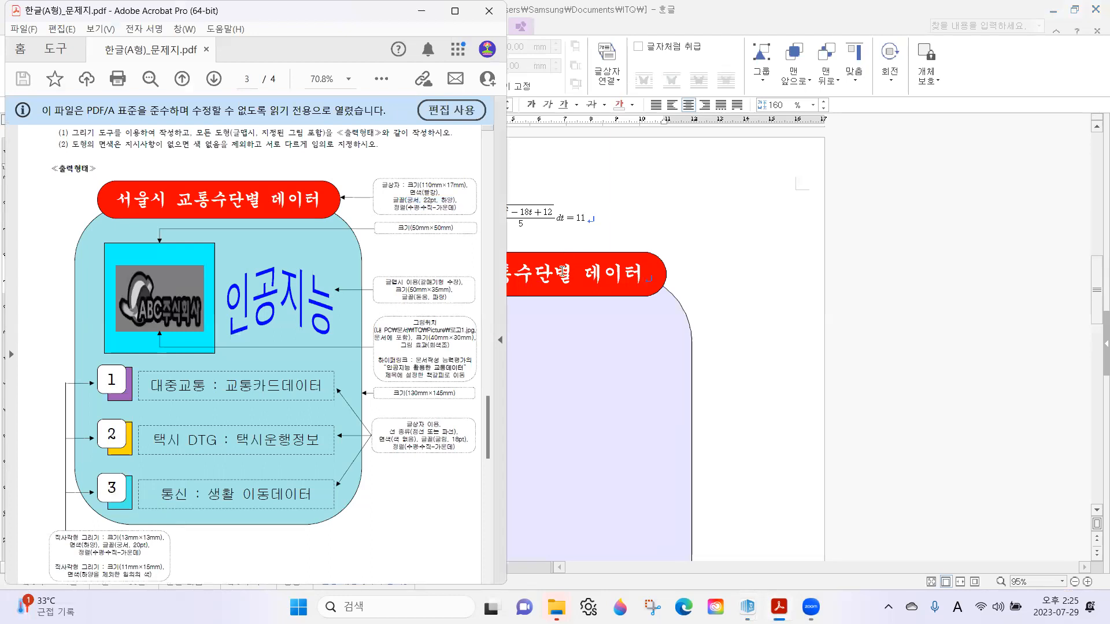
{"action": "left_click", "coordinate": [555, 272]}
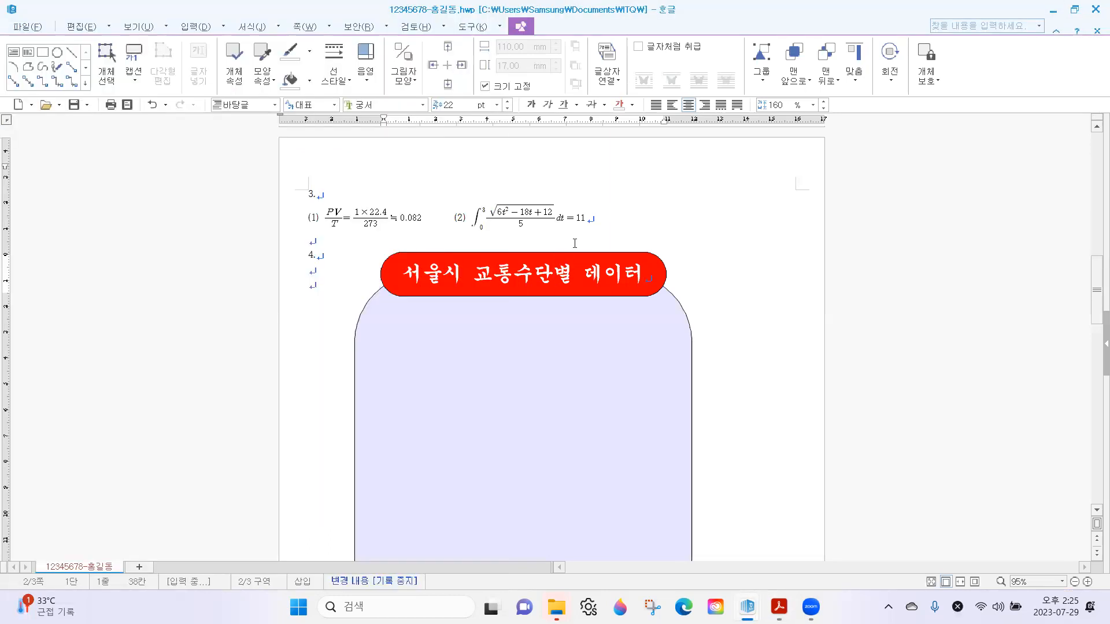
{"action": "left_click", "coordinate": [689, 106]}
{"action": "left_click", "coordinate": [1074, 12]}
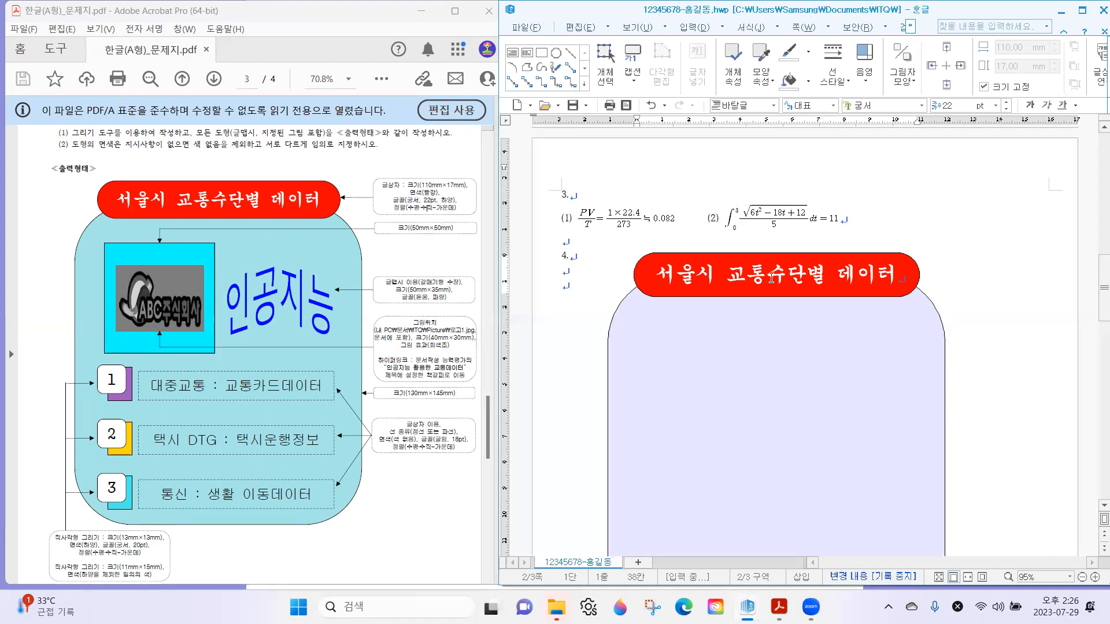
{"action": "key", "text": "End"}
{"action": "left_click", "coordinate": [852, 283]}
{"action": "left_click", "coordinate": [553, 274]}
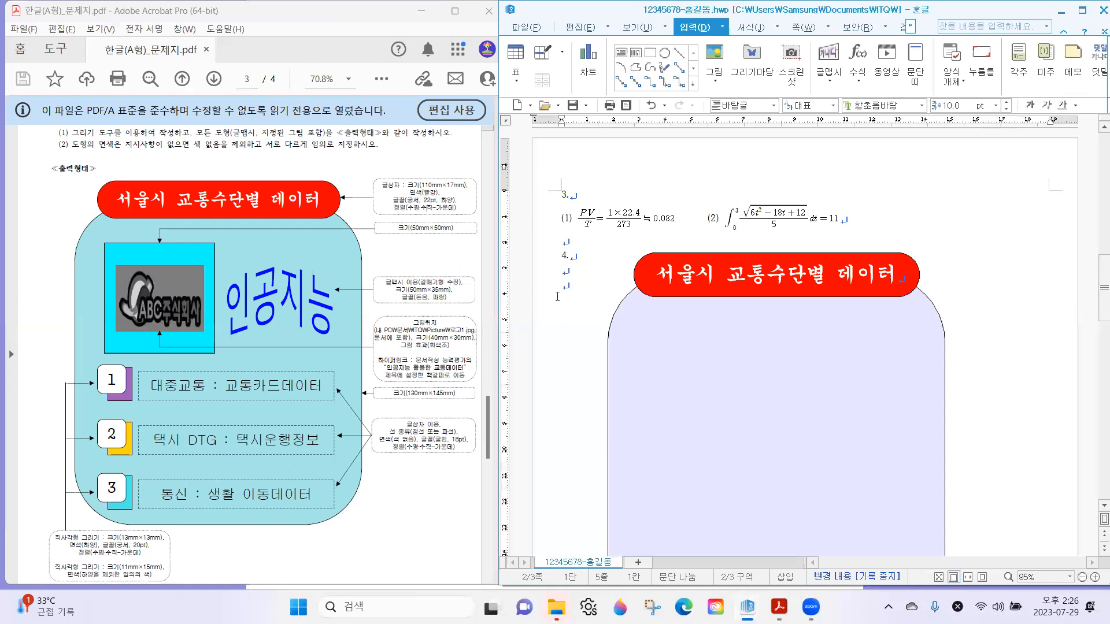
{"action": "left_click", "coordinate": [895, 271]}
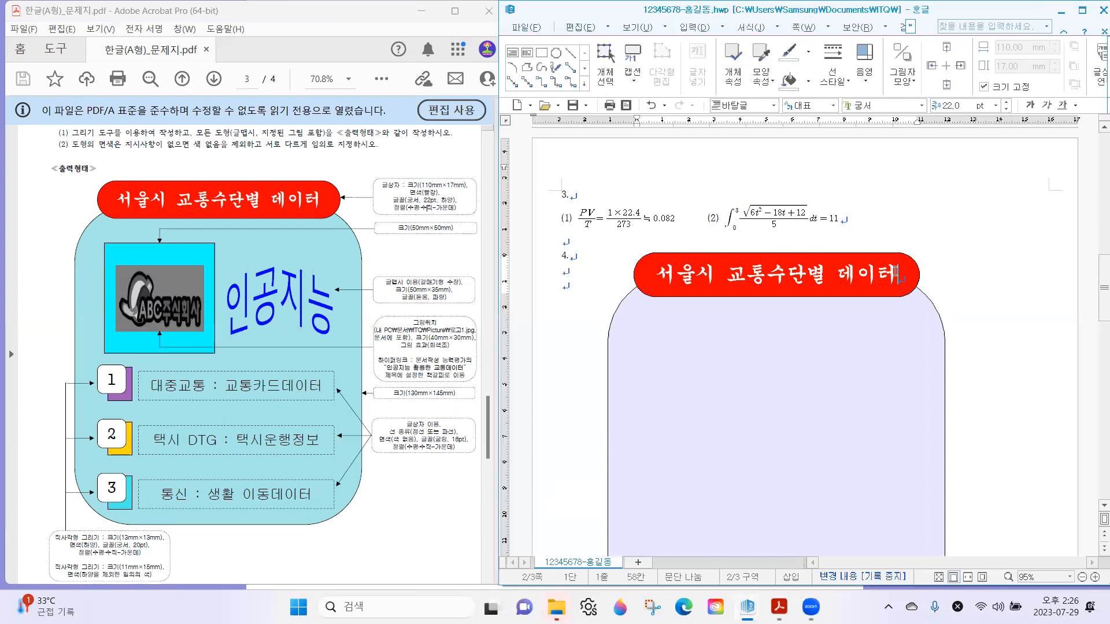
{"action": "left_click", "coordinate": [564, 274]}
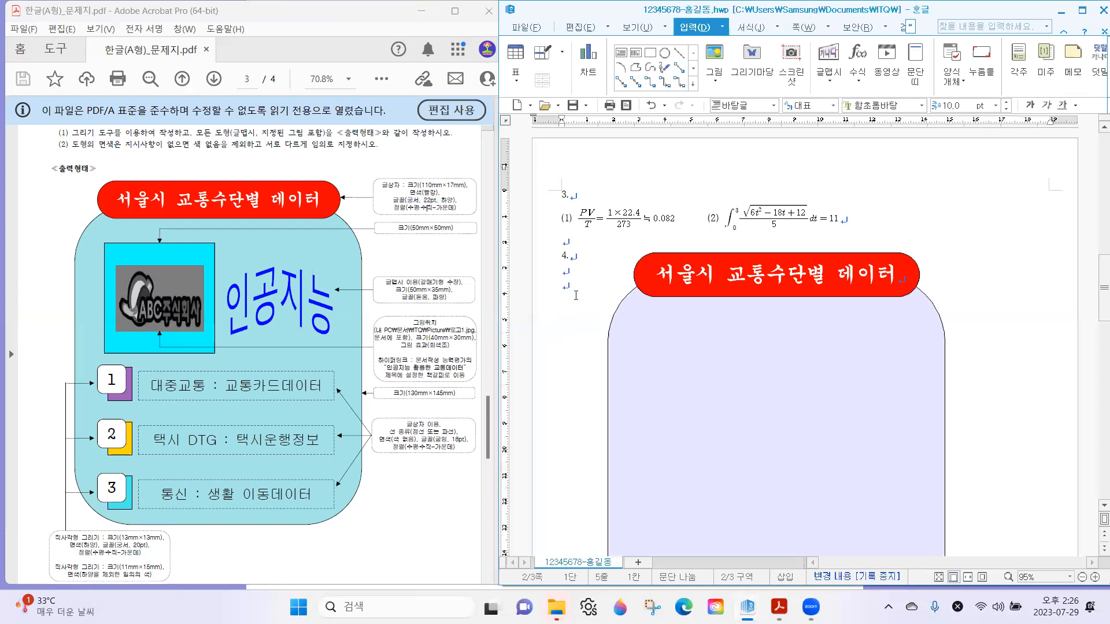
Draw a rectangle about 47 mm wide and 35 mm high in the upper-left part of the large rounded rectangle.
{"action": "scroll", "coordinate": [576, 295], "scroll_direction": "down", "scroll_amount": 2}
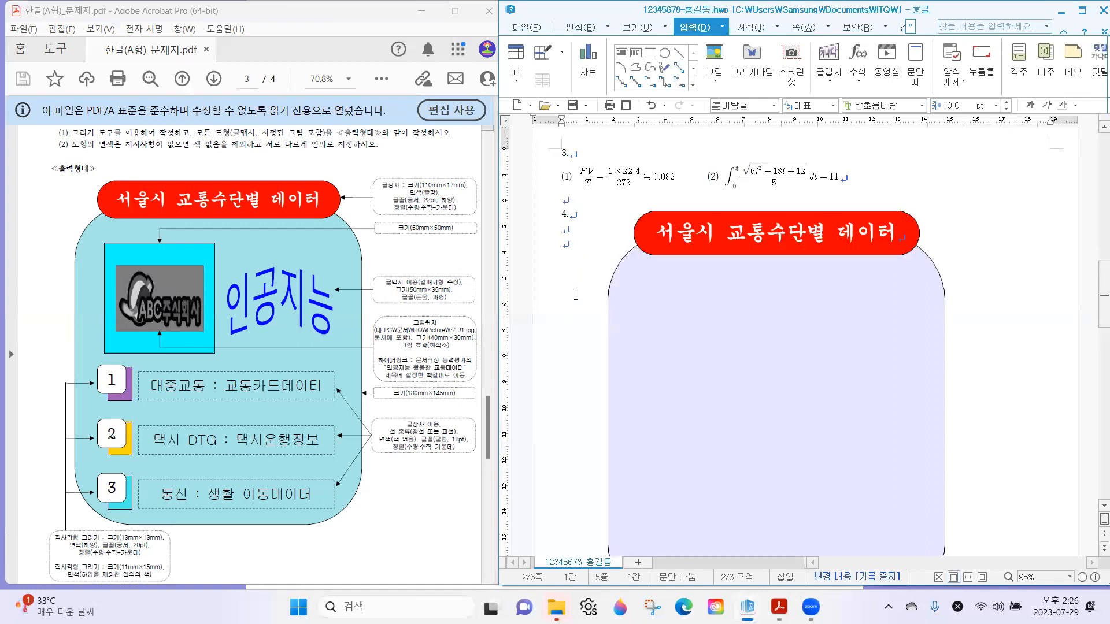
{"action": "left_click", "coordinate": [652, 53]}
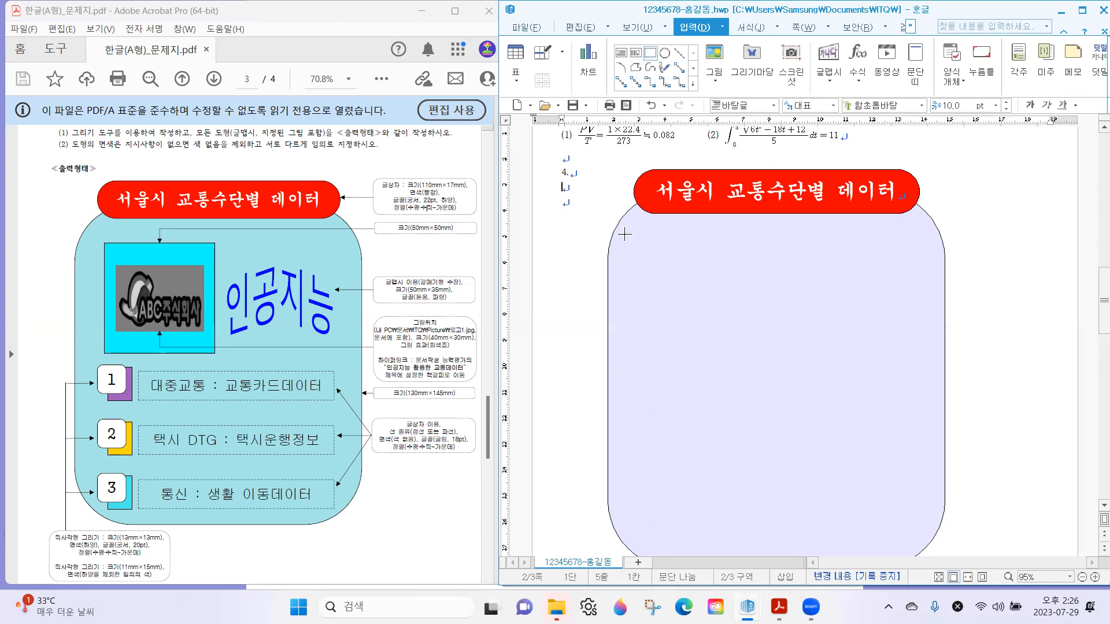
{"action": "mouse_move", "coordinate": [625, 237]}
{"action": "left_mouse_down"}
{"action": "mouse_move", "coordinate": [663, 296]}
{"action": "mouse_move", "coordinate": [756, 331]}
{"action": "left_mouse_up"}
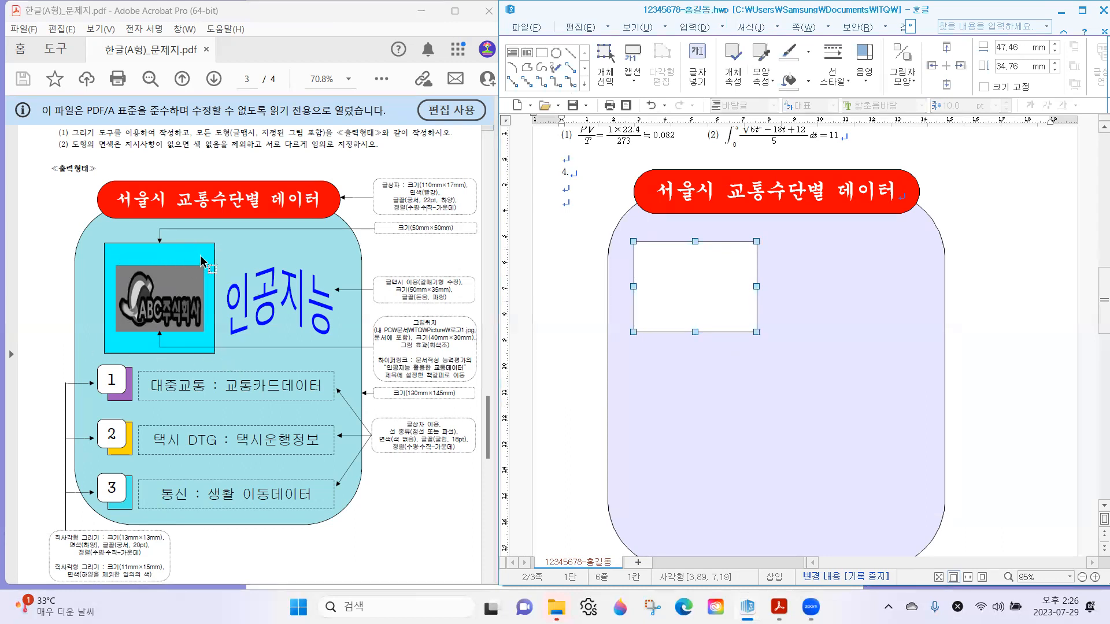
Following the exam paper, set the new rectangle's width and height to 50 mm and lock its size (크기 고정).
{"action": "left_click_drag", "start_coordinate": [411, 228], "coordinate": [434, 228]}
{"action": "left_click", "coordinate": [723, 267]}
{"action": "double_click", "coordinate": [687, 279]}
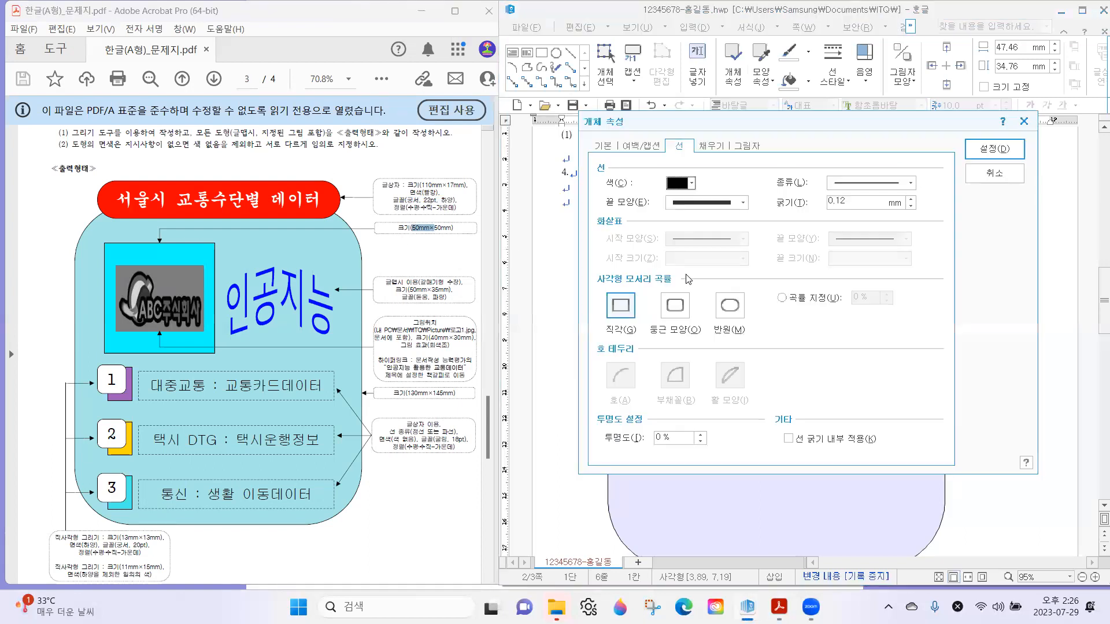
{"action": "left_click", "coordinate": [608, 148]}
{"action": "double_click", "coordinate": [777, 185]}
{"action": "type", "text": "50"}
{"action": "double_click", "coordinate": [780, 202]}
{"action": "type", "text": "50"}
{"action": "double_click", "coordinate": [404, 227]}
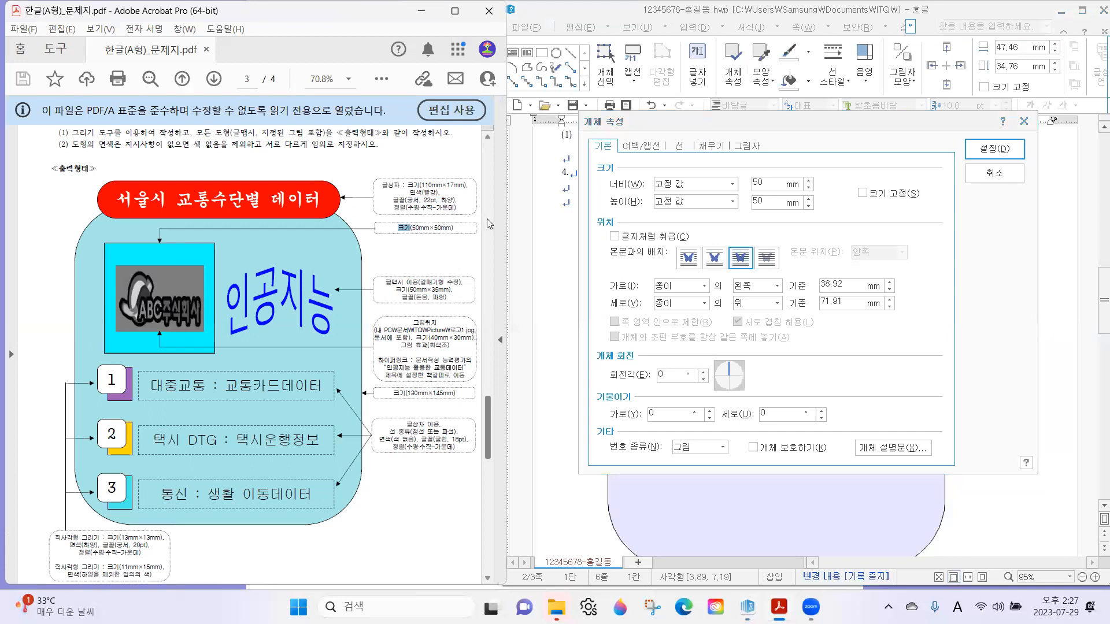
{"action": "left_click_drag", "start_coordinate": [451, 229], "coordinate": [396, 229]}
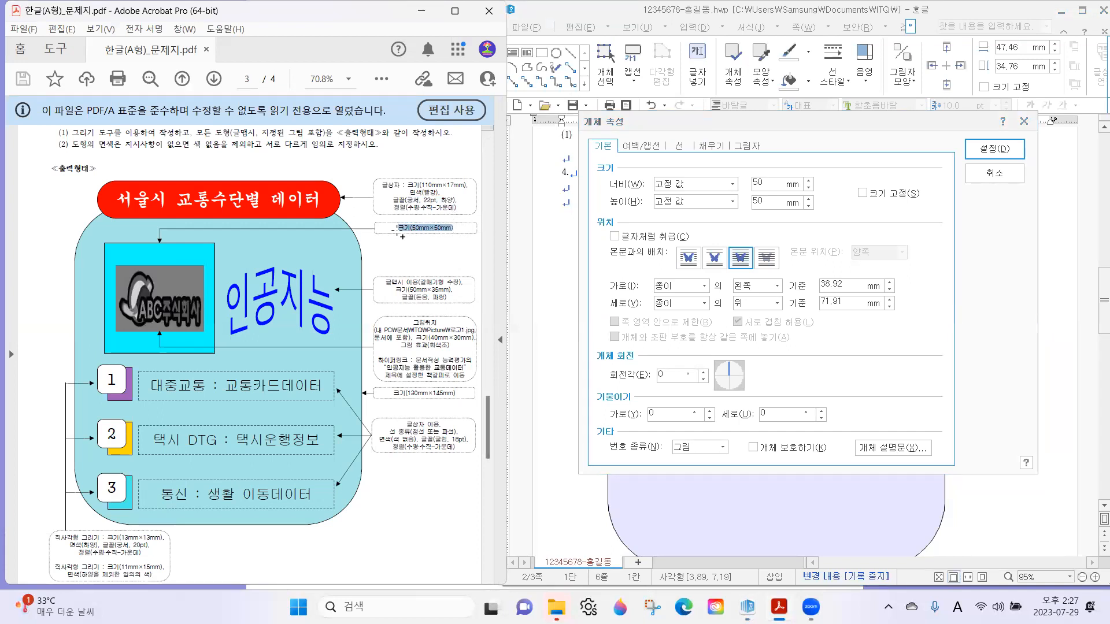
{"action": "left_click", "coordinate": [830, 167]}
{"action": "left_click", "coordinate": [863, 193]}
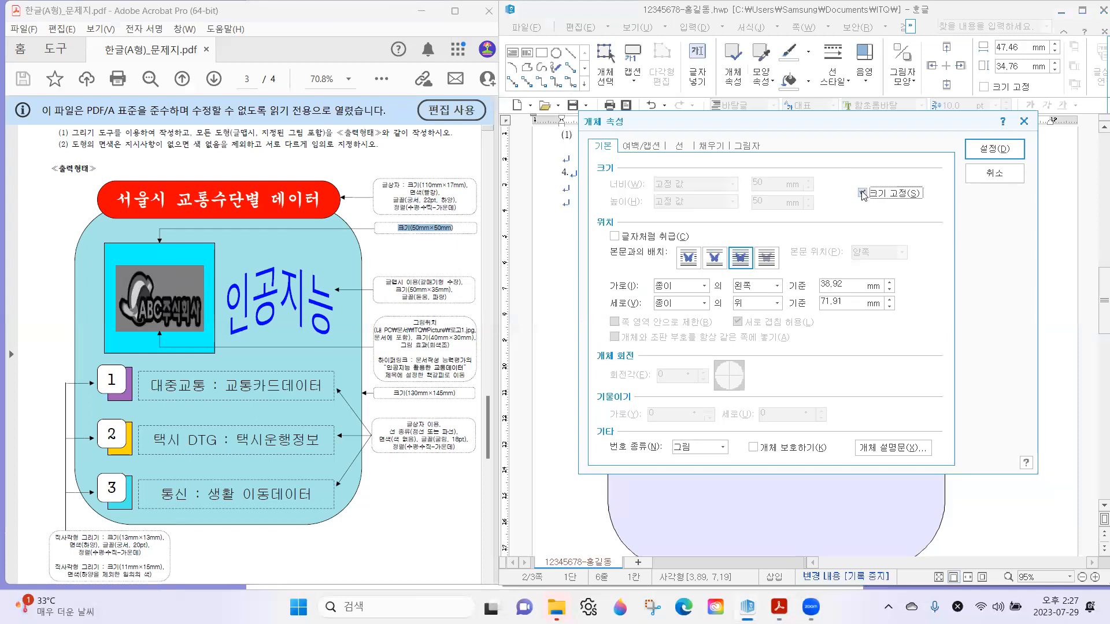
Fill the 50 mm square with light green and apply the object properties.
{"action": "left_click", "coordinate": [710, 145]}
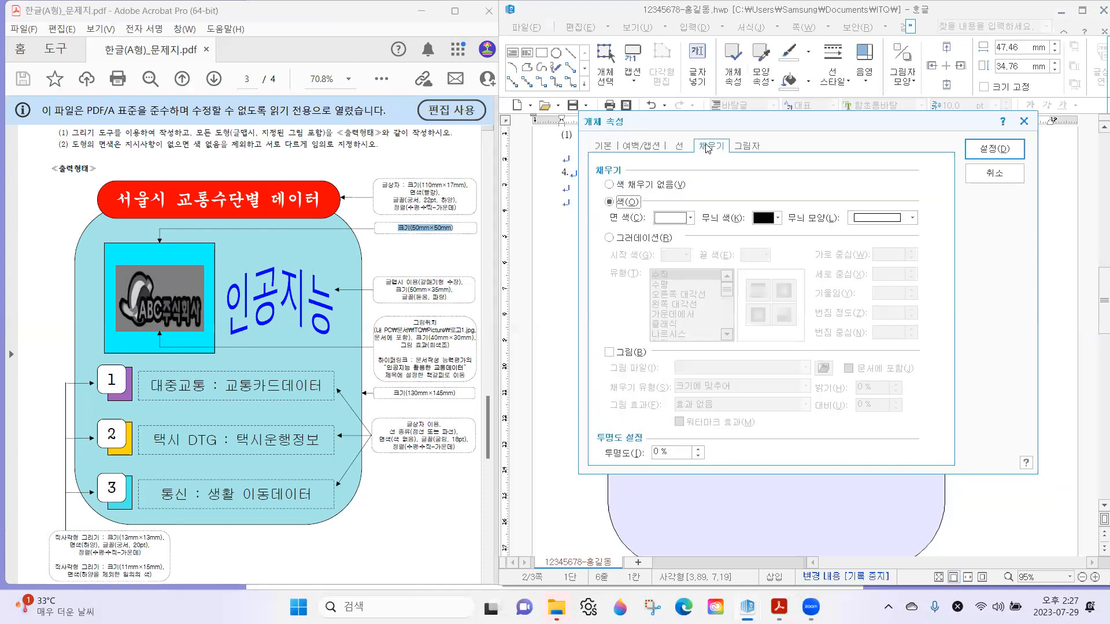
{"action": "left_click", "coordinate": [671, 218]}
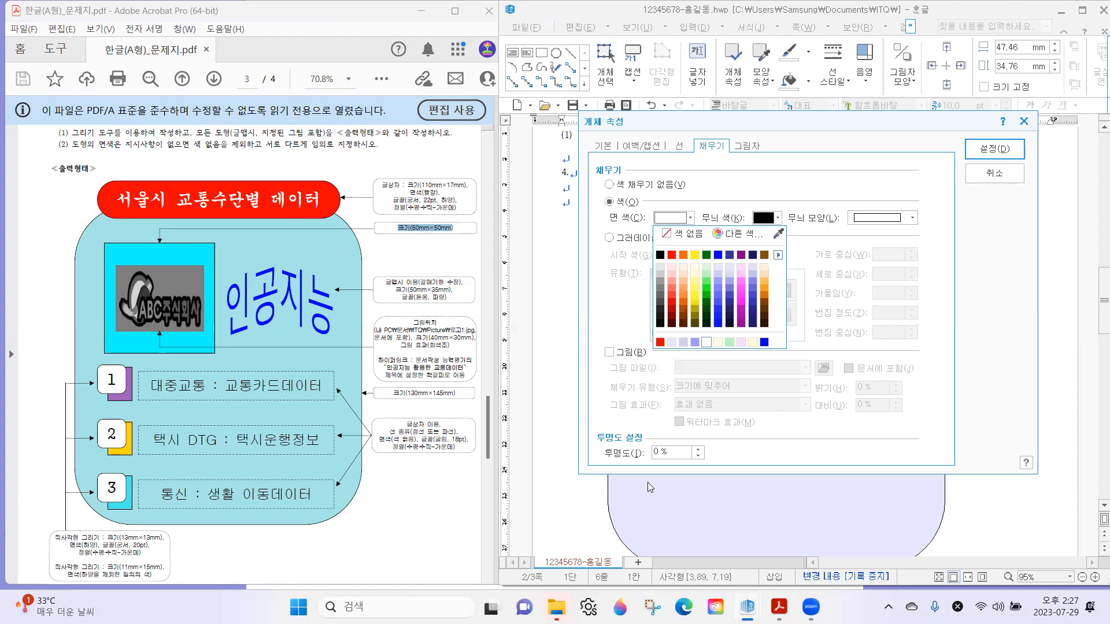
{"action": "left_click", "coordinate": [702, 274]}
{"action": "left_click", "coordinate": [1016, 152]}
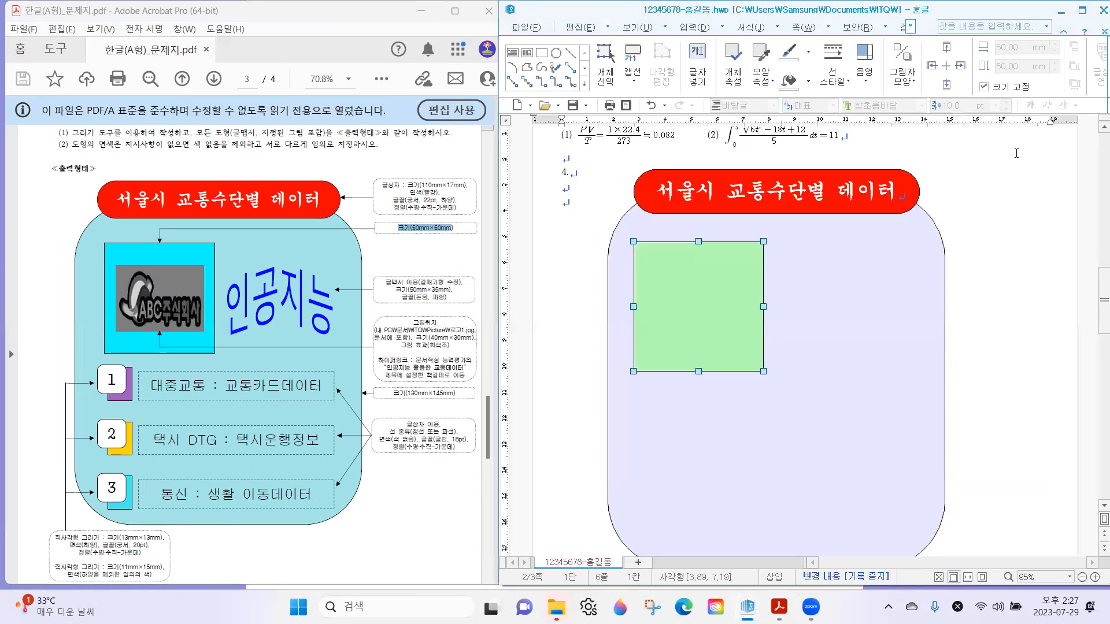
Position the green square slightly below the title box near the rounded rectangle's left edge, checking the paper's fill colour rule.
{"action": "left_click_drag", "start_coordinate": [697, 282], "coordinate": [691, 307]}
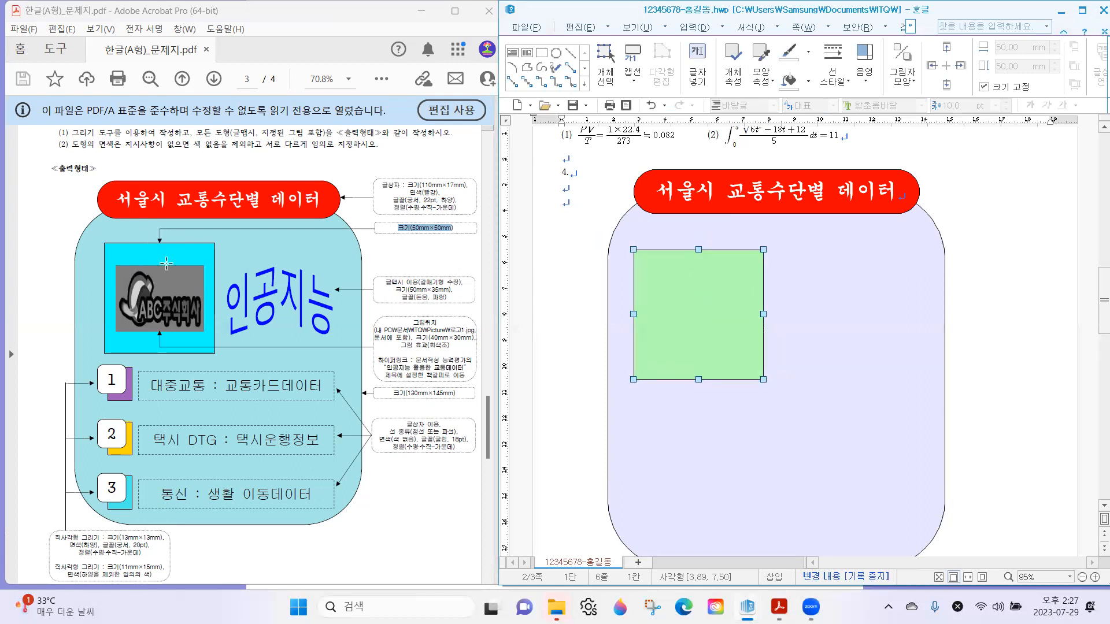
{"action": "left_click", "coordinate": [392, 224]}
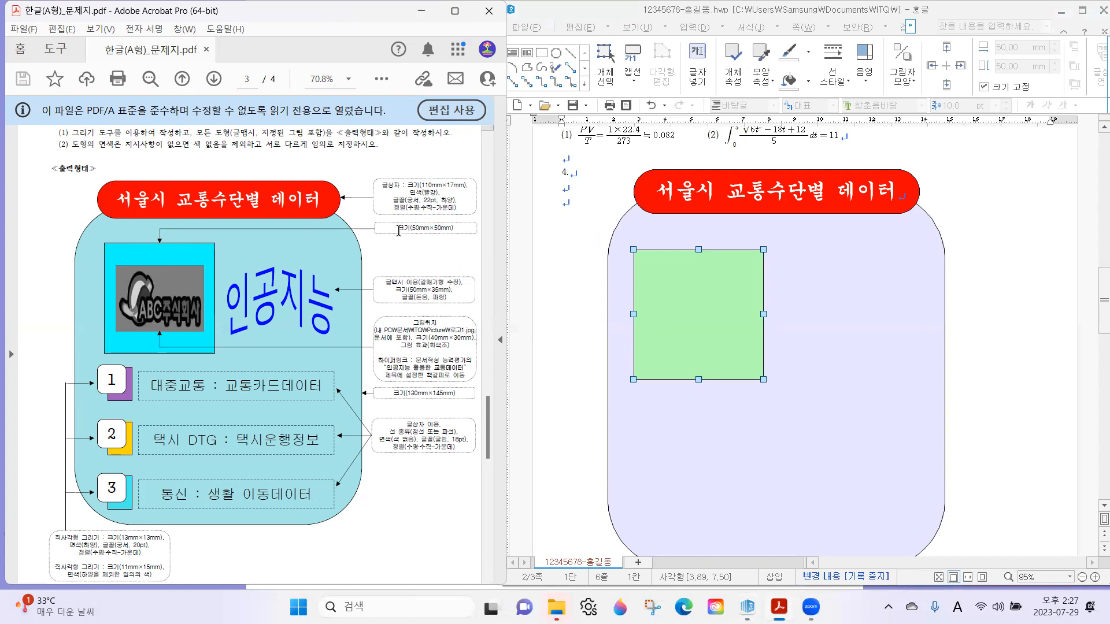
{"action": "left_click_drag", "start_coordinate": [231, 145], "coordinate": [376, 146]}
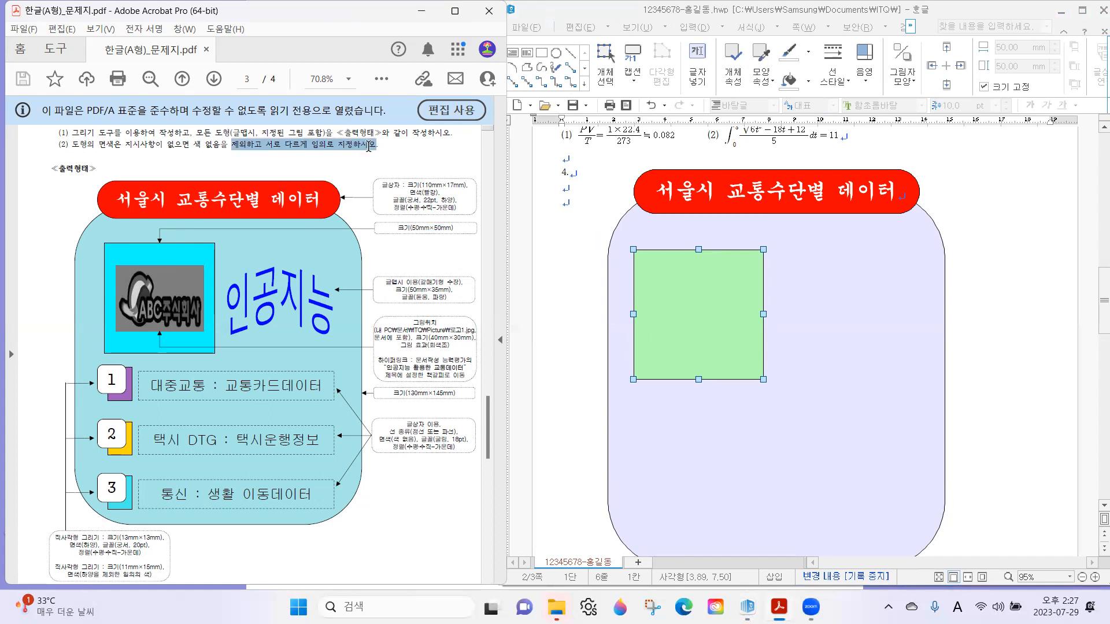
{"action": "left_click", "coordinate": [370, 152]}
{"action": "left_click_drag", "start_coordinate": [713, 302], "coordinate": [683, 317]}
{"action": "left_click", "coordinate": [570, 203]}
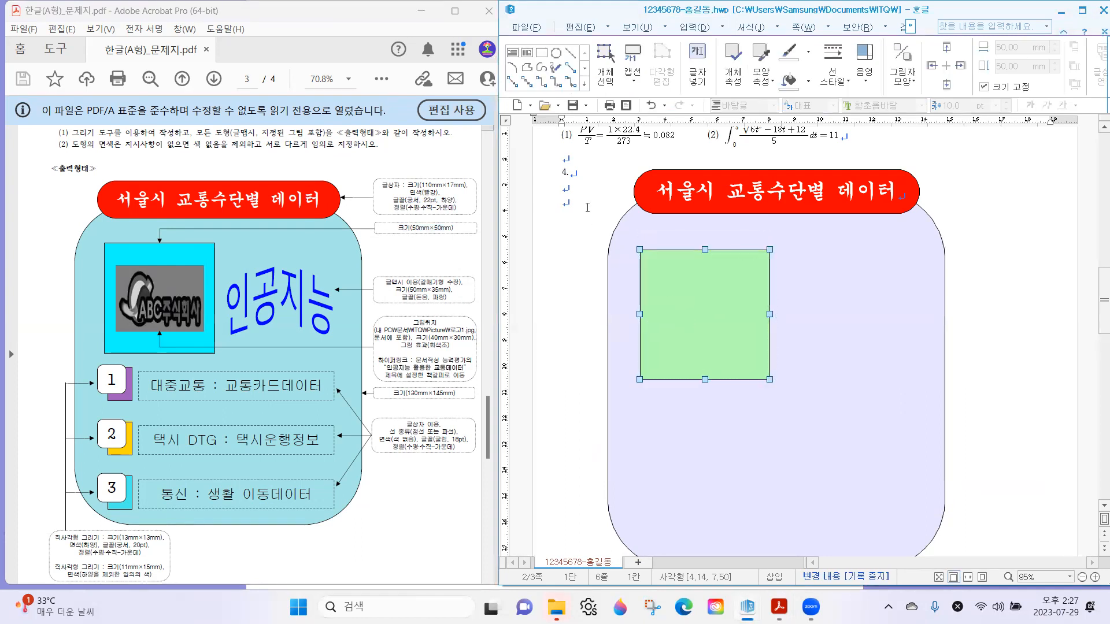
{"action": "left_click", "coordinate": [582, 213]}
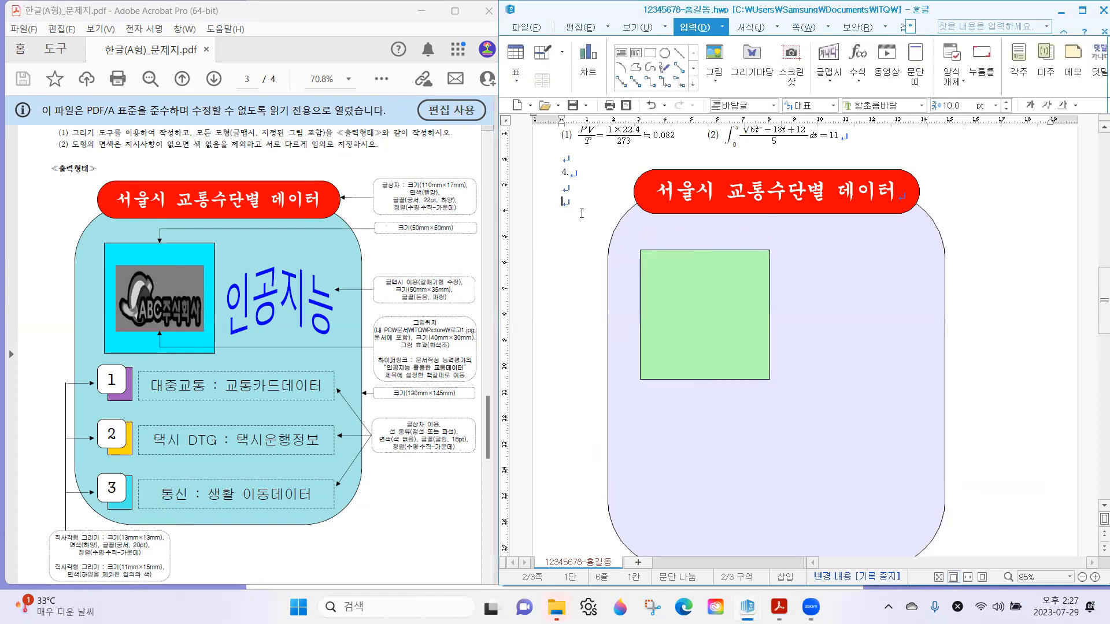
Examine the exam paper's picture requirements for file location, embedding, size and effect, comparing them with the green square.
{"action": "left_click", "coordinate": [674, 292]}
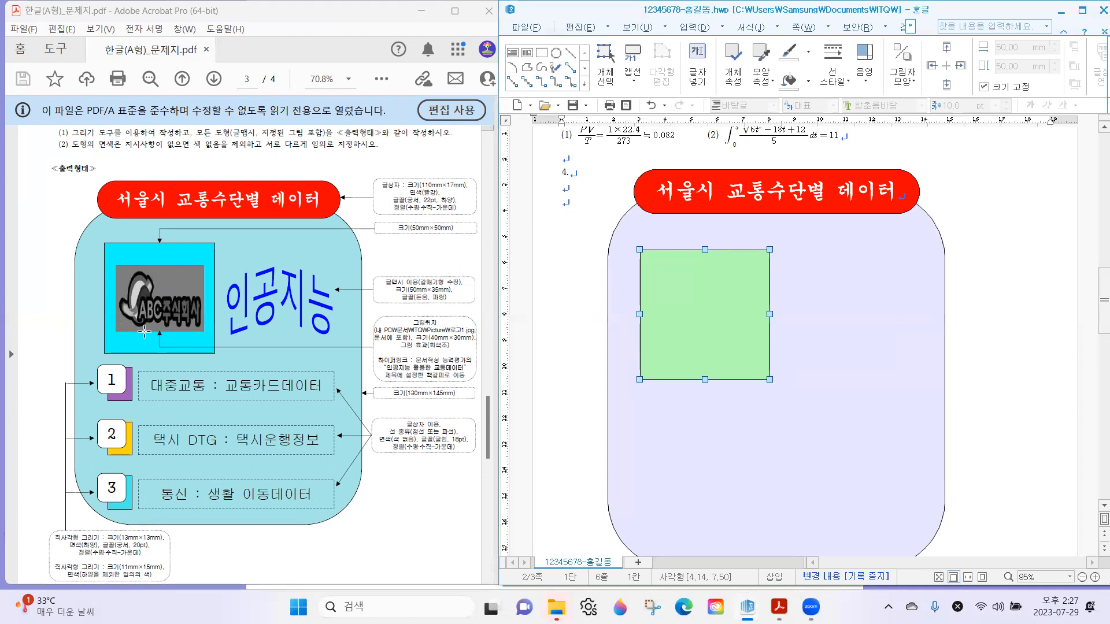
{"action": "left_click", "coordinate": [573, 221]}
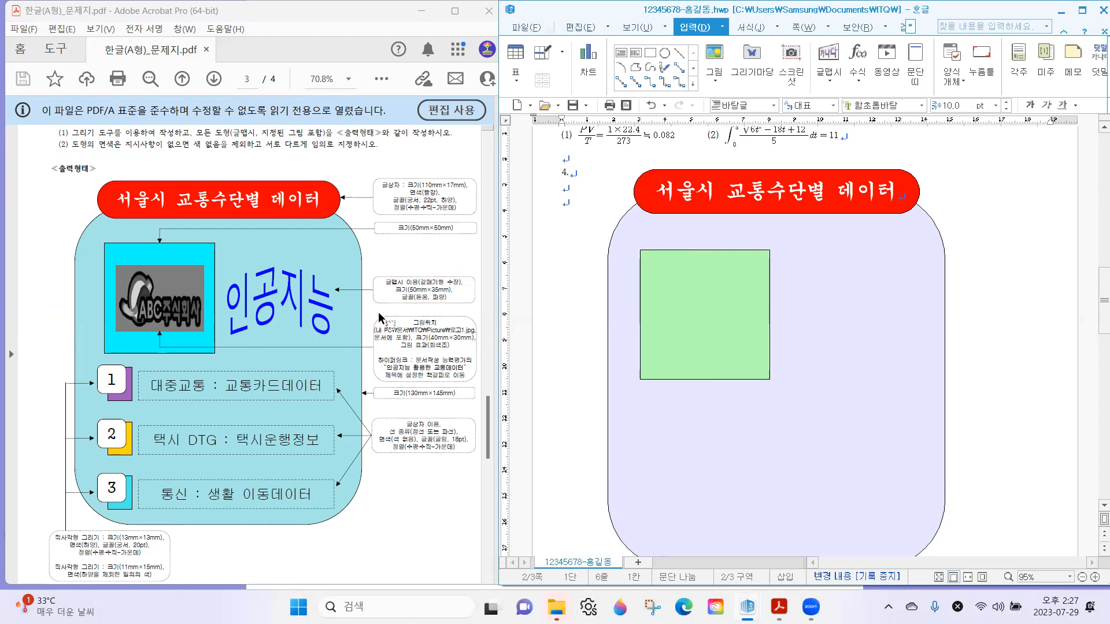
{"action": "mouse_move", "coordinate": [377, 319]}
{"action": "left_mouse_down"}
{"action": "mouse_move", "coordinate": [482, 394]}
{"action": "mouse_move", "coordinate": [470, 385]}
{"action": "left_mouse_up"}
{"action": "mouse_move", "coordinate": [365, 309]}
{"action": "left_mouse_down"}
{"action": "mouse_move", "coordinate": [394, 350]}
{"action": "mouse_move", "coordinate": [481, 392]}
{"action": "left_mouse_up"}
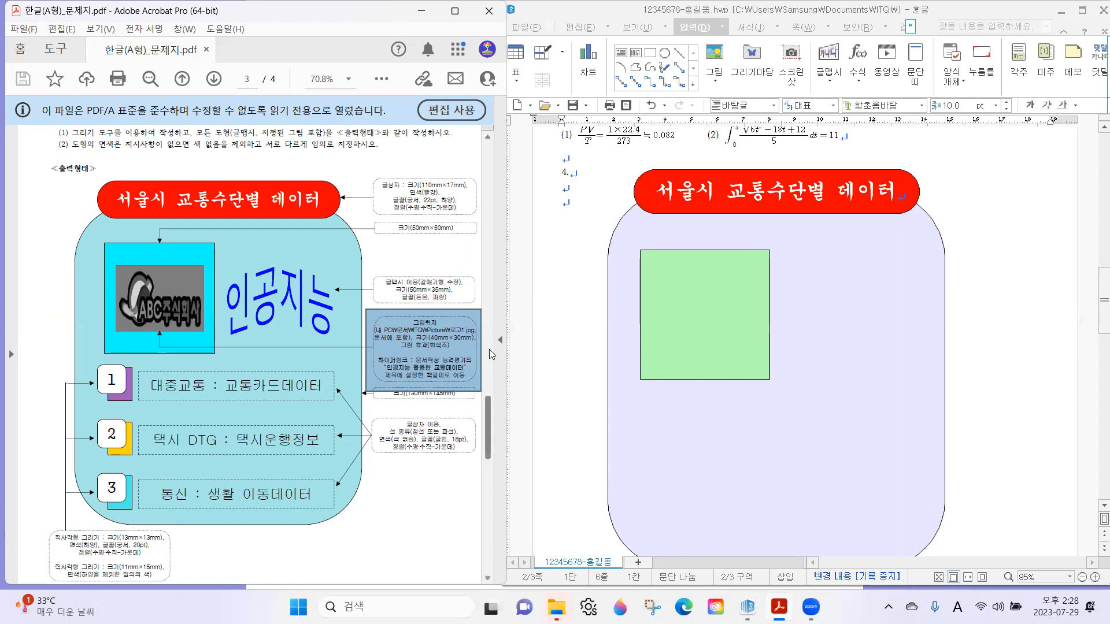
{"action": "left_click", "coordinate": [427, 382]}
{"action": "left_click_drag", "start_coordinate": [367, 314], "coordinate": [475, 351]}
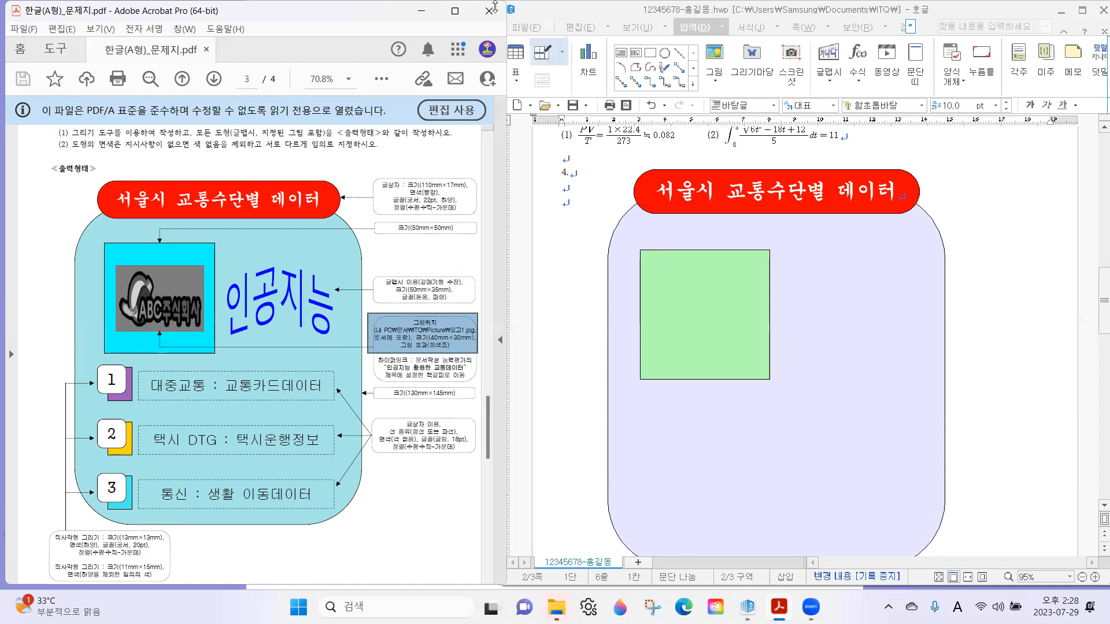
{"action": "left_click", "coordinate": [583, 221]}
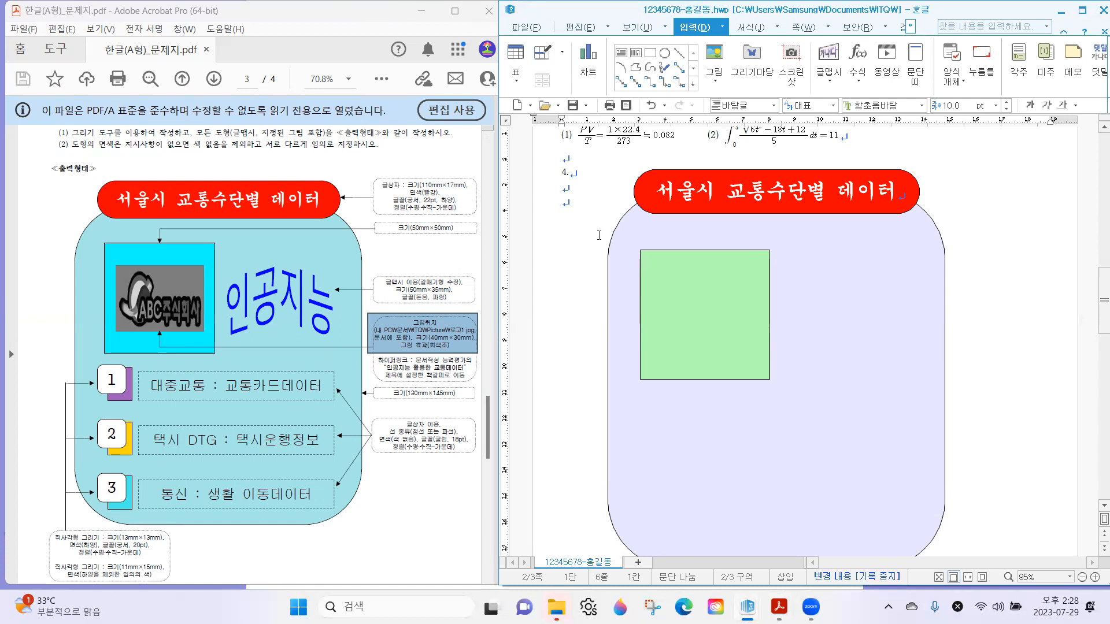
{"action": "left_click", "coordinate": [673, 324]}
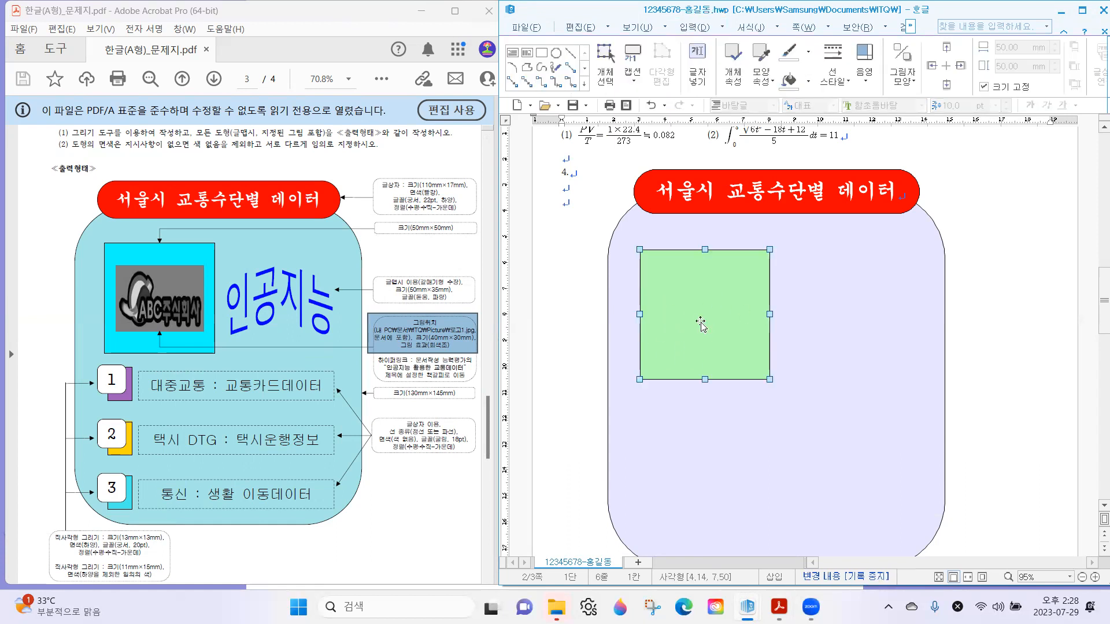
{"action": "left_click", "coordinate": [547, 190]}
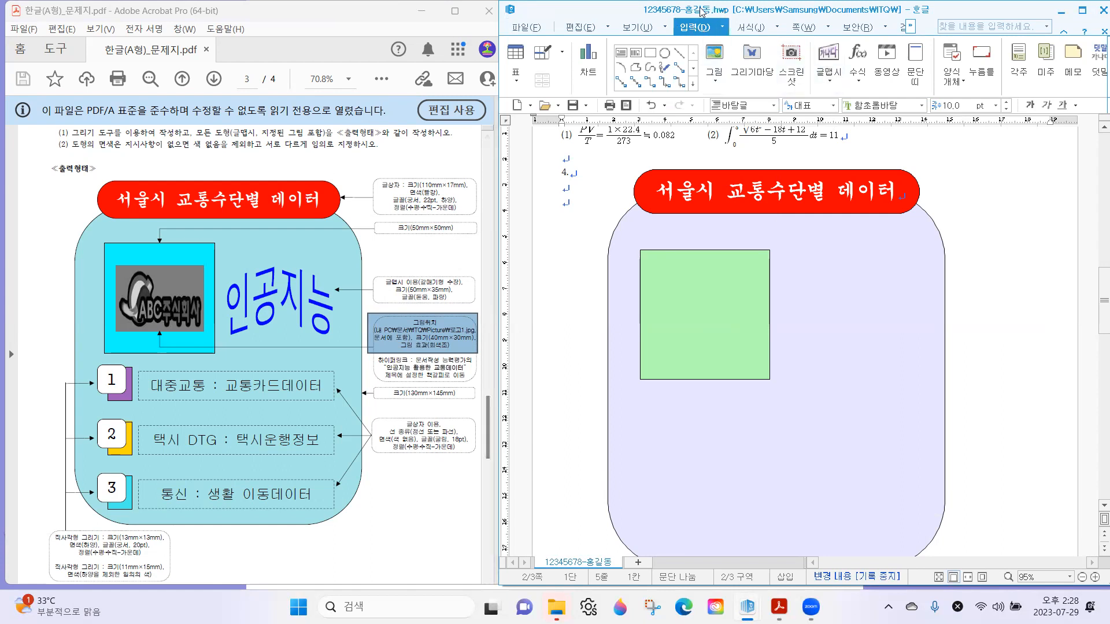
Start inserting a picture and choose 로고1 from the Picture folder inside the ITQ documents folder.
{"action": "left_click", "coordinate": [716, 55]}
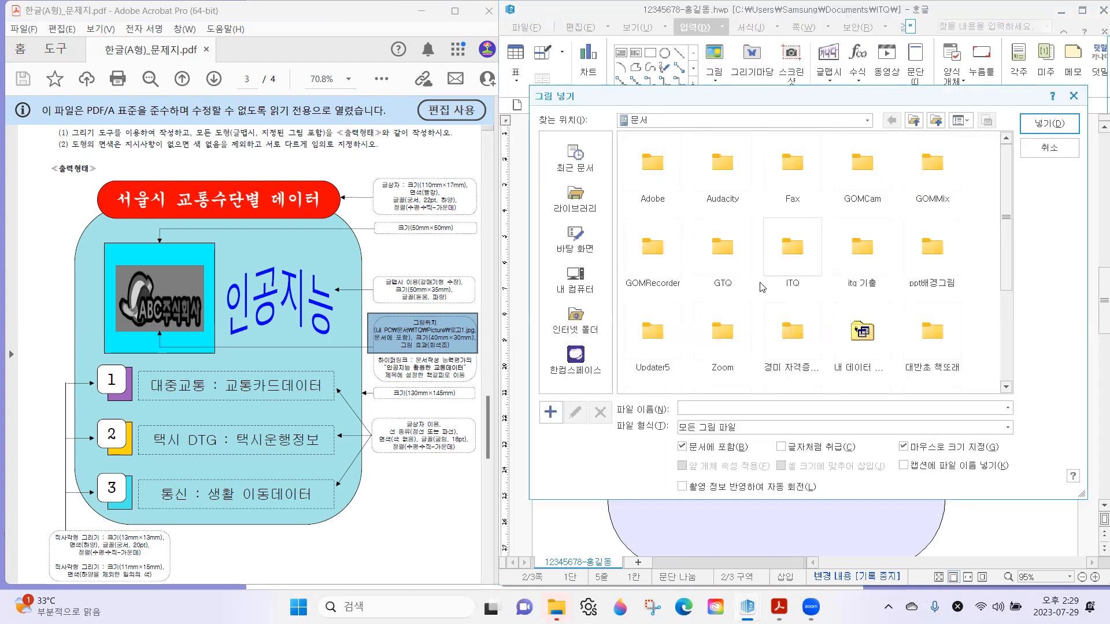
{"action": "left_click", "coordinate": [796, 245]}
{"action": "double_click", "coordinate": [799, 241]}
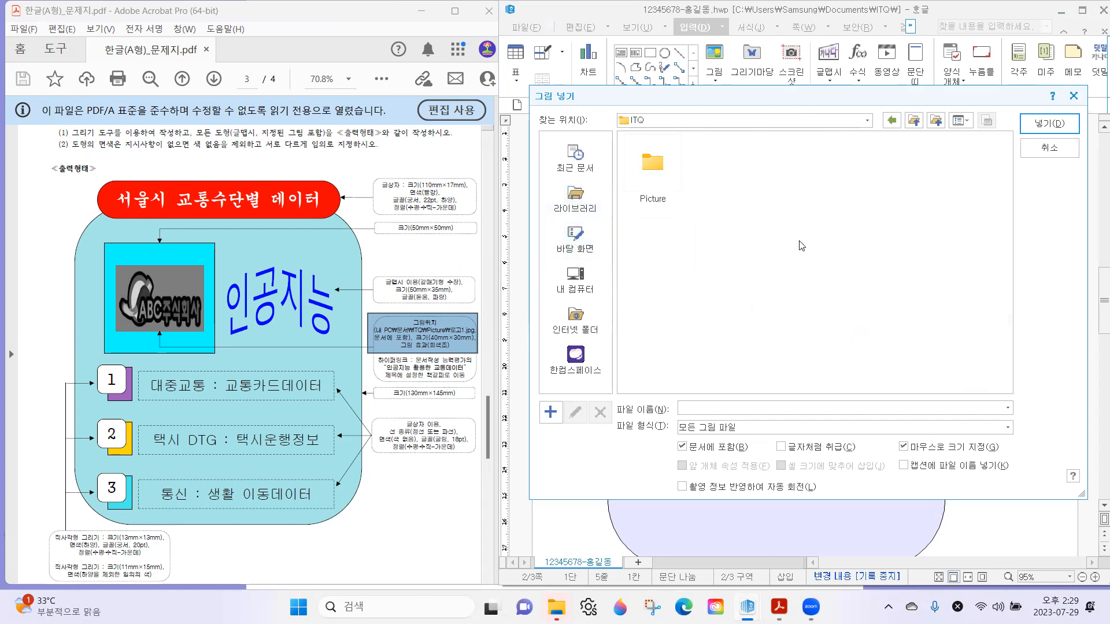
{"action": "left_click", "coordinate": [653, 158]}
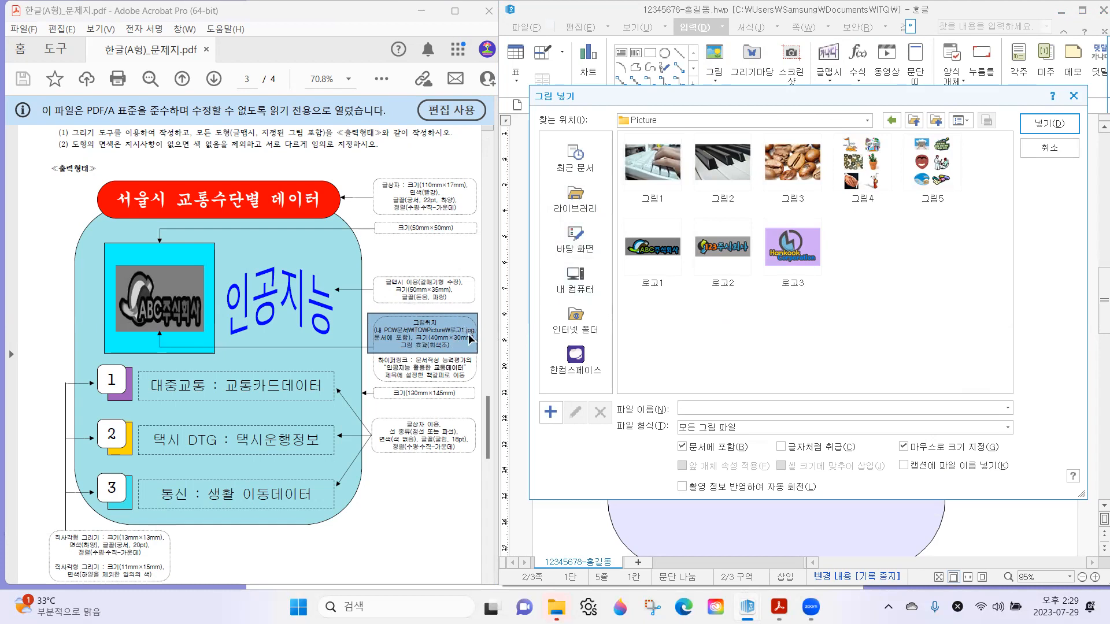
{"action": "left_click", "coordinate": [668, 256]}
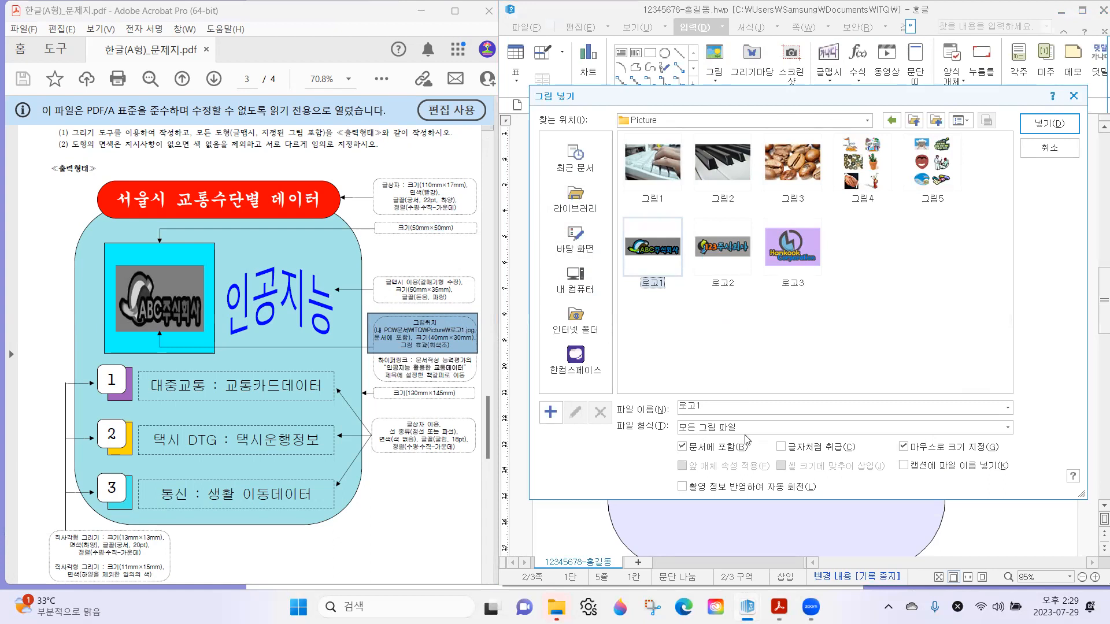
Insert the 로고1 picture embedded in the document (문서에 포함), place it beside the title box, and delete it.
{"action": "left_click", "coordinate": [684, 454]}
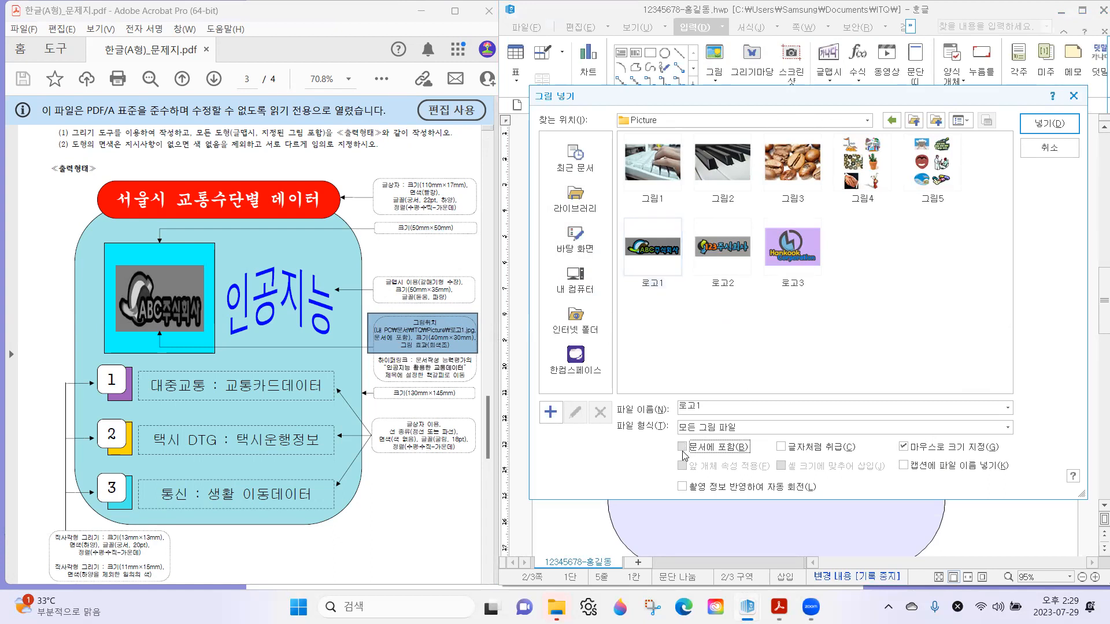
{"action": "left_click", "coordinate": [684, 450]}
{"action": "left_click", "coordinate": [1049, 124]}
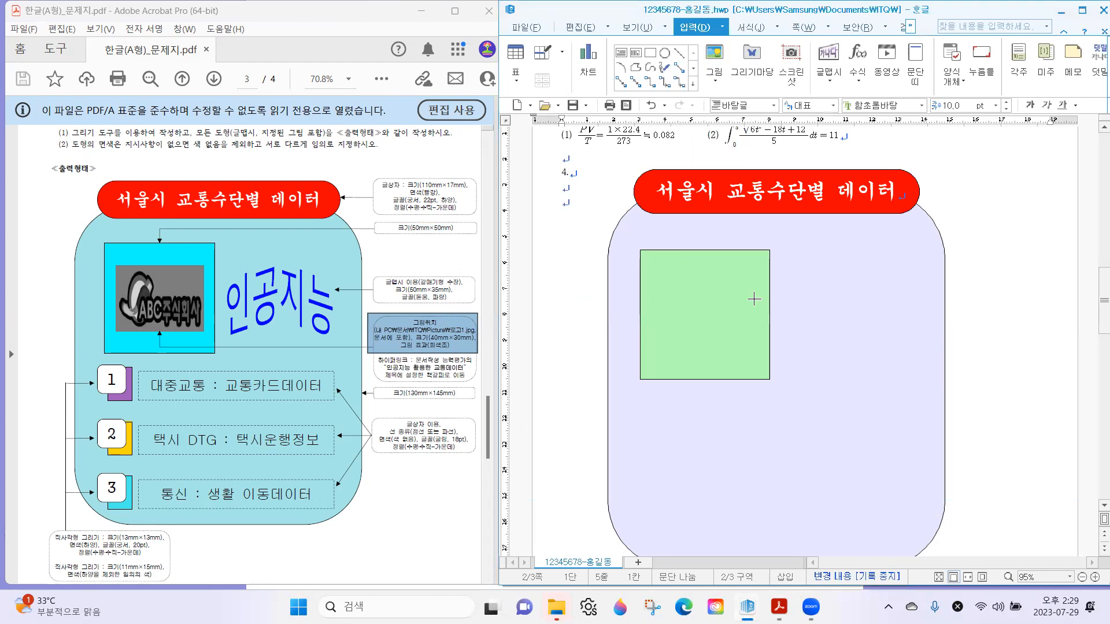
{"action": "left_click_drag", "start_coordinate": [656, 260], "coordinate": [603, 193]}
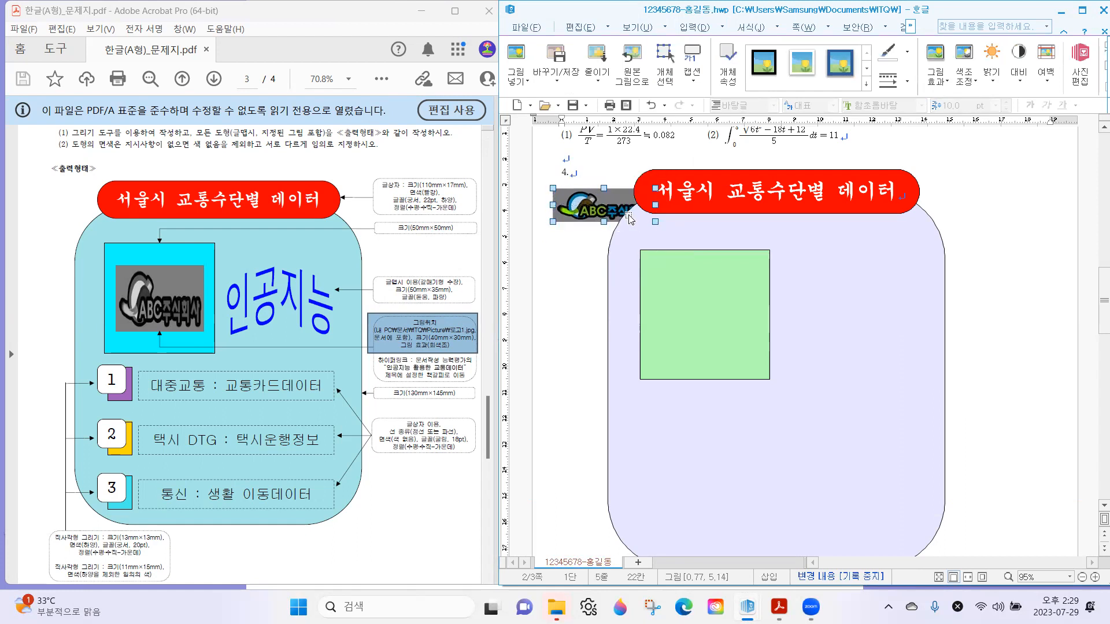
{"action": "key", "text": "Delete"}
{"action": "left_click", "coordinate": [589, 196]}
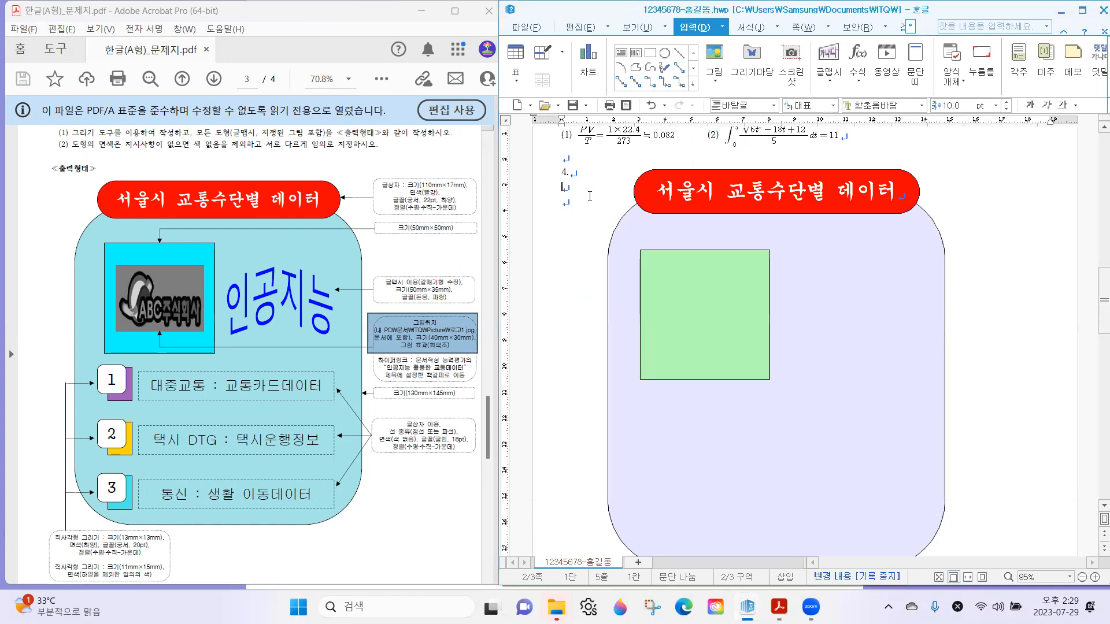
Insert the 로고1 picture from the ITQ Picture folder, embedded (문서에 포함) and with the mouse sizing option (마우스로 크기 지정) off.
{"action": "left_click", "coordinate": [715, 53]}
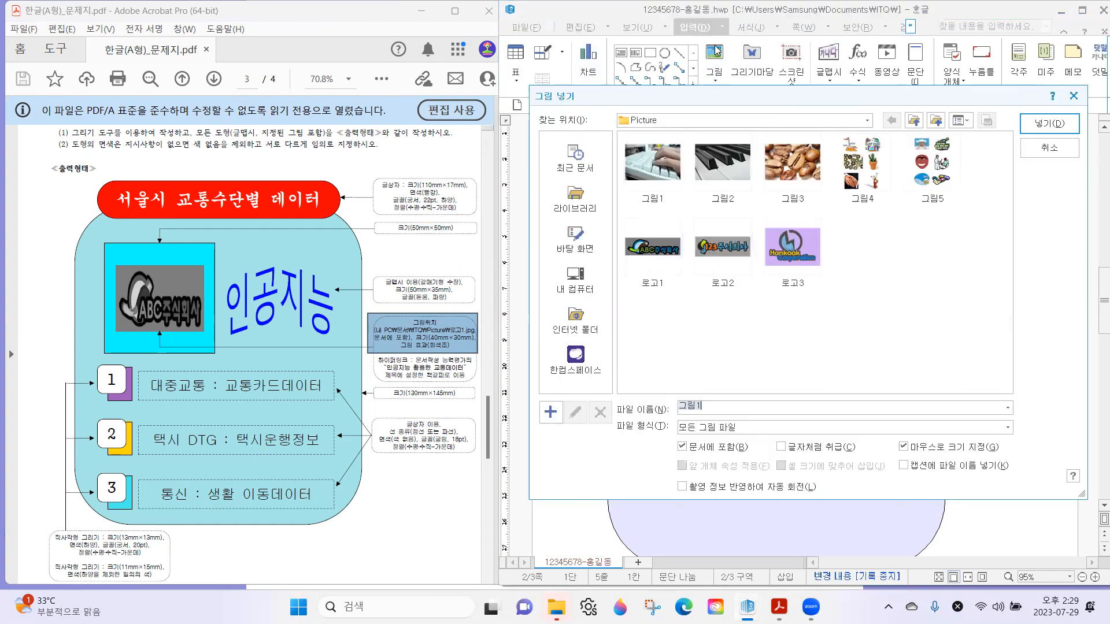
{"action": "left_click", "coordinate": [578, 213]}
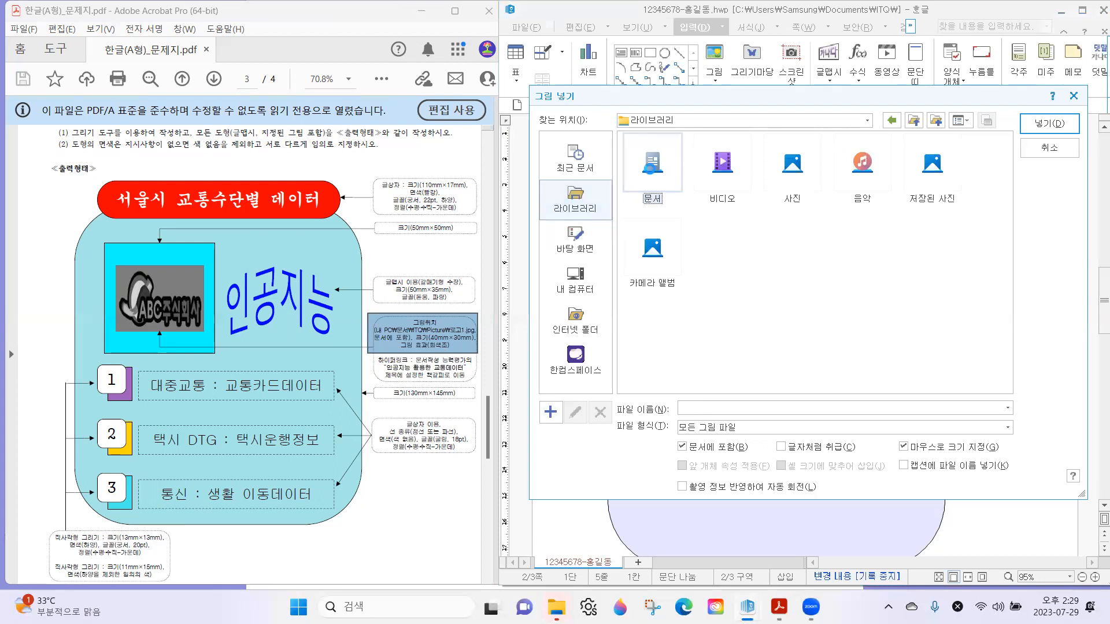
{"action": "double_click", "coordinate": [801, 231]}
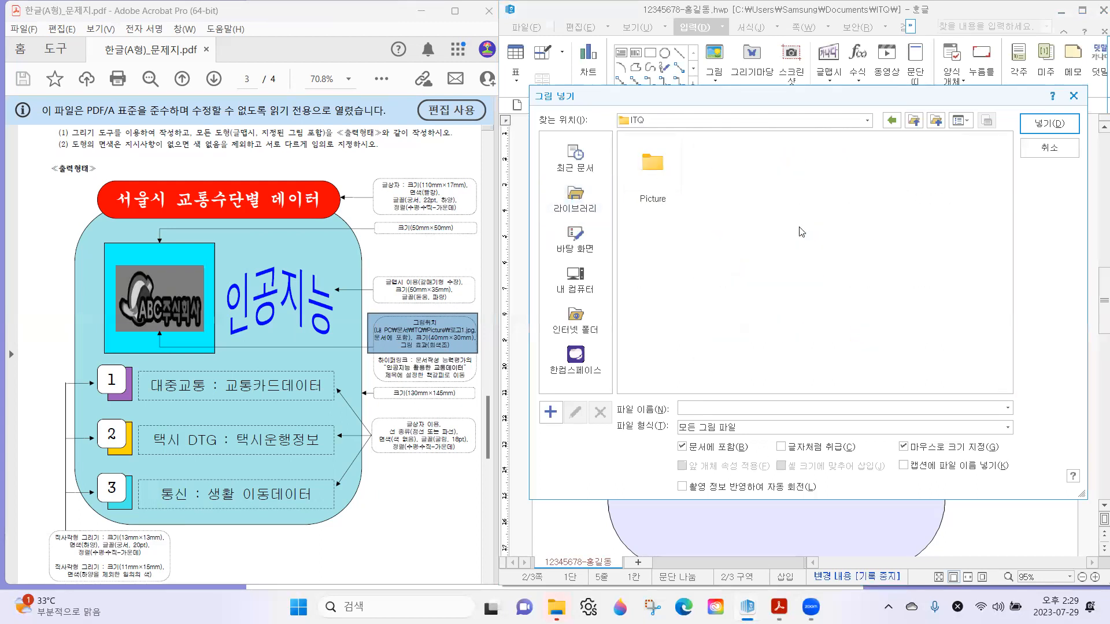
{"action": "double_click", "coordinate": [665, 166]}
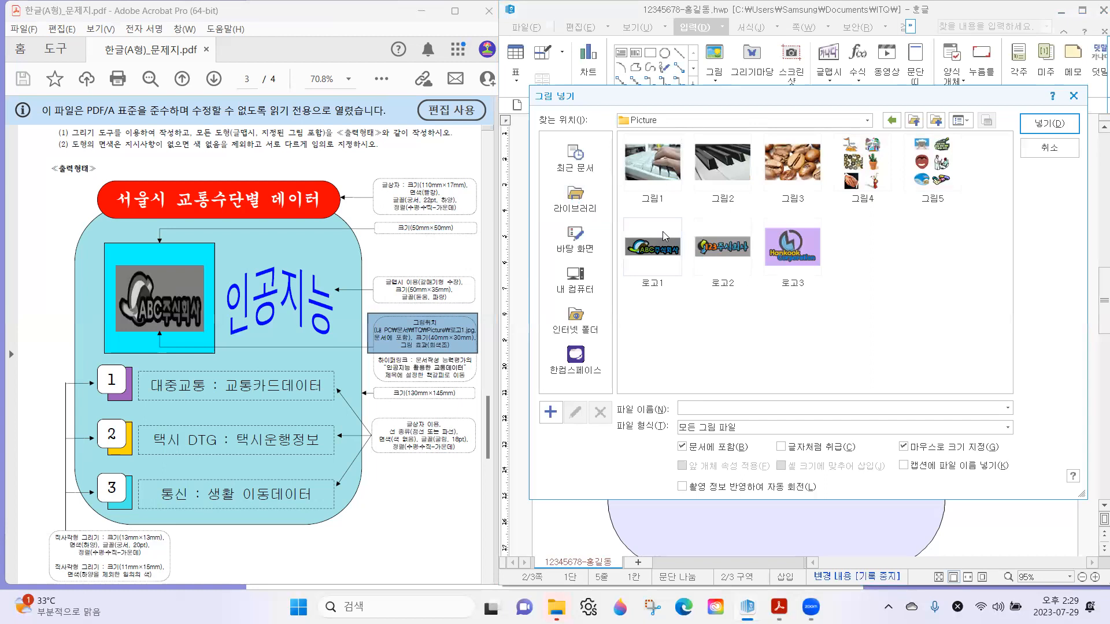
{"action": "left_click", "coordinate": [656, 249]}
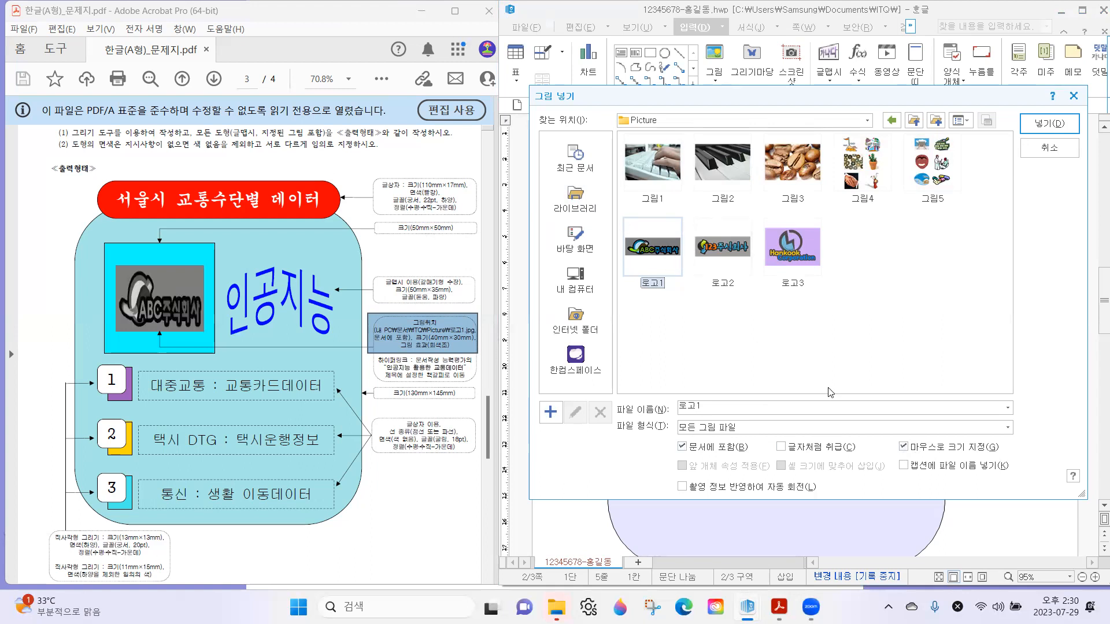
{"action": "left_click", "coordinate": [905, 448]}
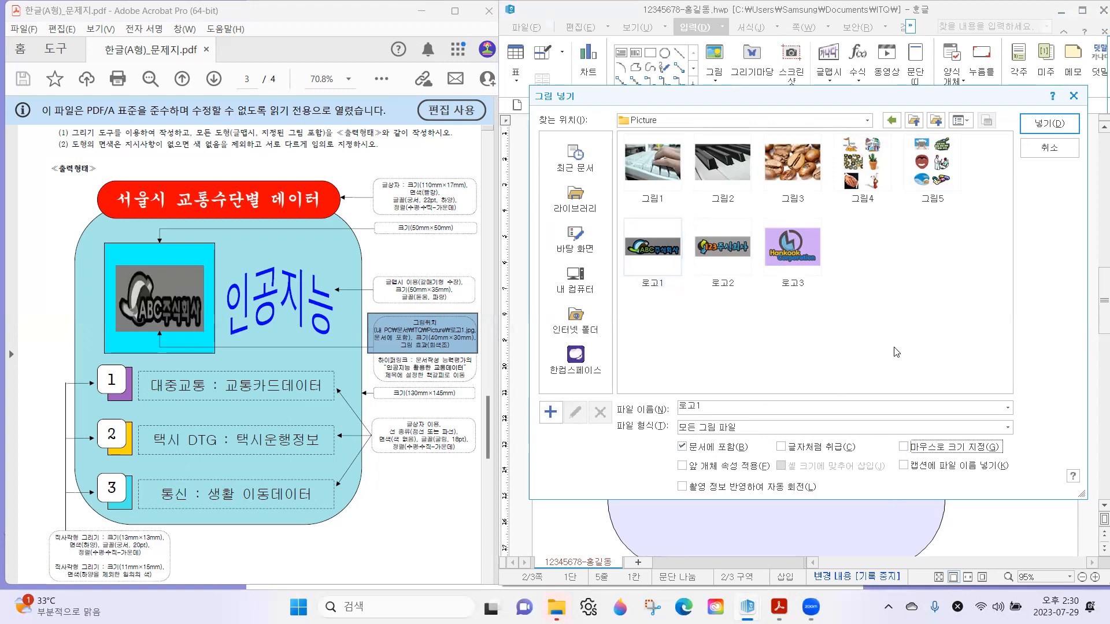
{"action": "left_click", "coordinate": [903, 449]}
{"action": "left_click", "coordinate": [904, 448]}
{"action": "left_click", "coordinate": [1049, 123]}
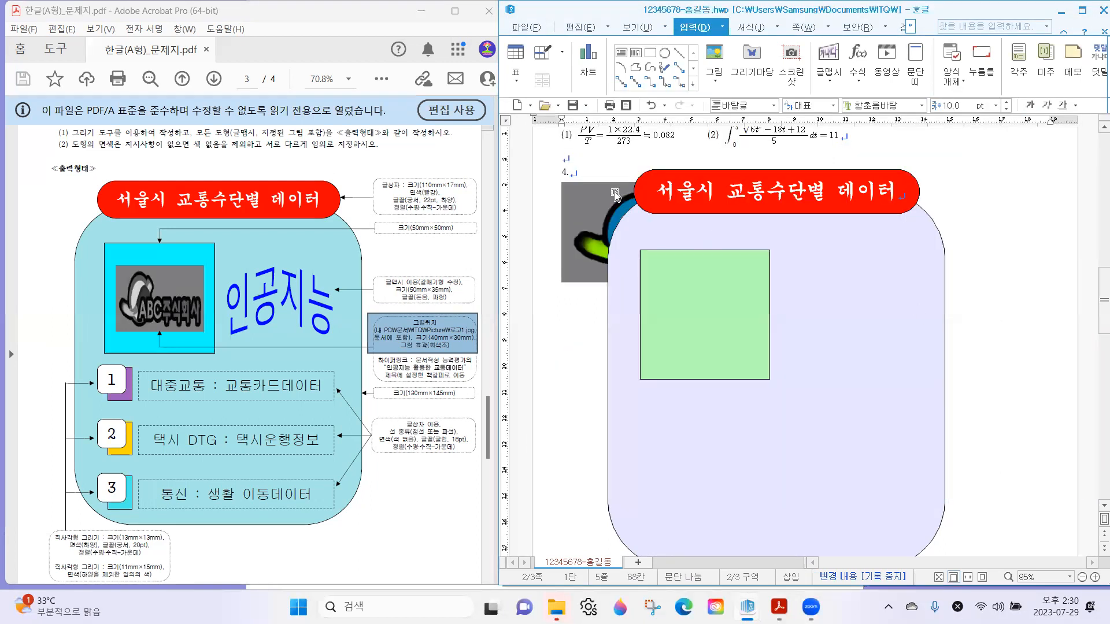
Select the inserted logo picture and shift it vertically beside the title box.
{"action": "left_click", "coordinate": [580, 208]}
{"action": "key", "text": "Return"}
{"action": "key", "text": "Return"}
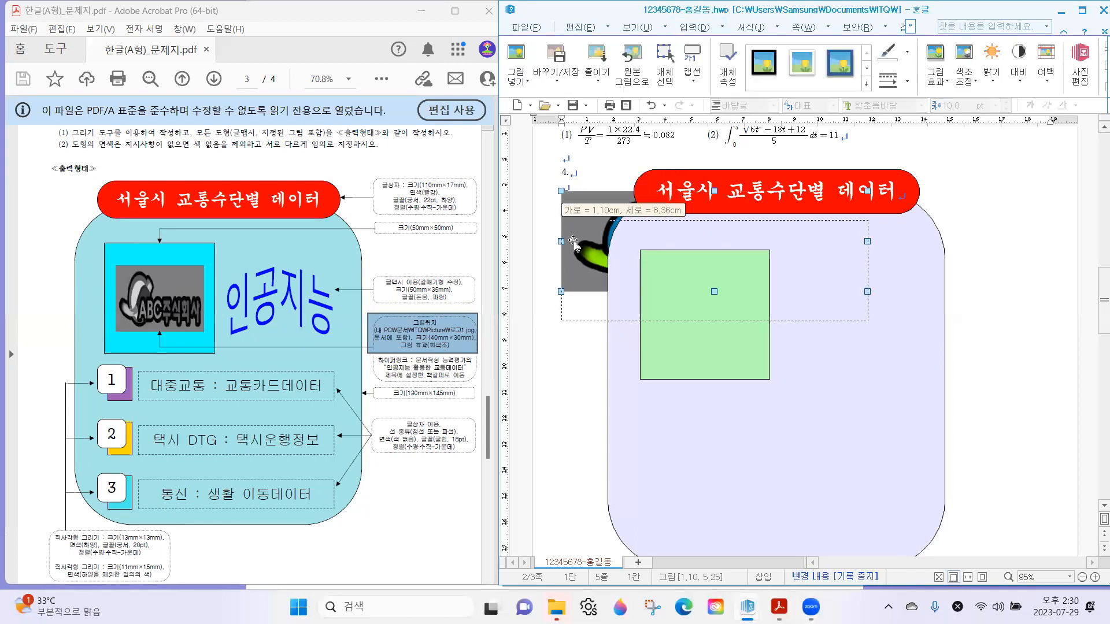
{"action": "left_click", "coordinate": [572, 194]}
{"action": "left_click_drag", "start_coordinate": [587, 237], "coordinate": [584, 208]}
{"action": "left_click_drag", "start_coordinate": [581, 267], "coordinate": [582, 226]}
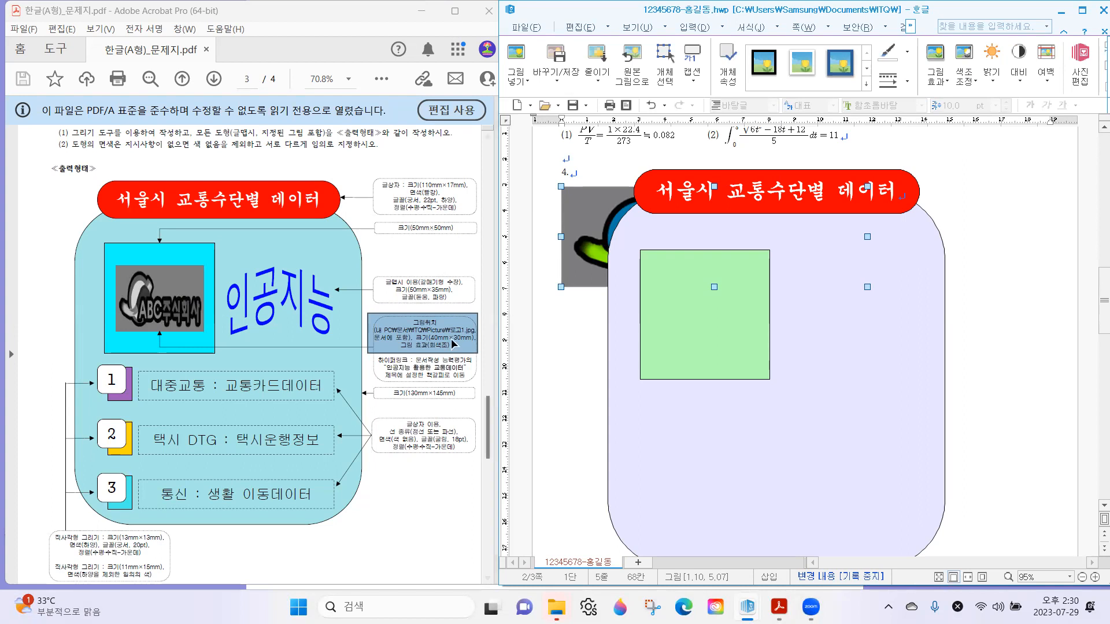
Set the logo picture's size to 40 × 30 mm, lock the size (크기 고정), and place it in front of the text.
{"action": "double_click", "coordinate": [590, 207]}
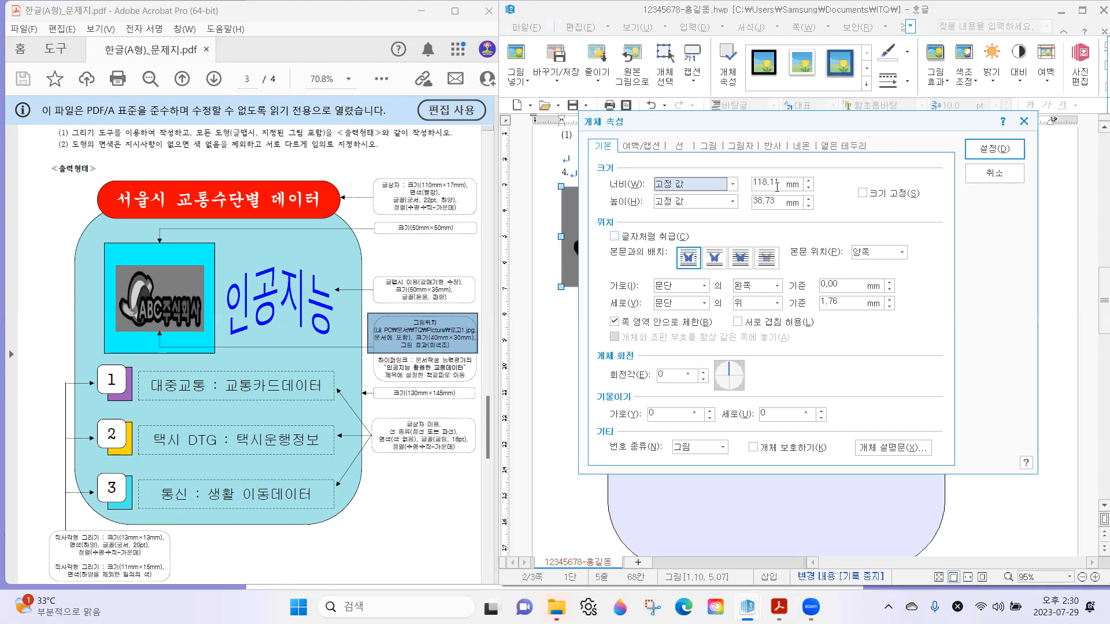
{"action": "key", "text": "Tab"}
{"action": "type", "text": "4"}
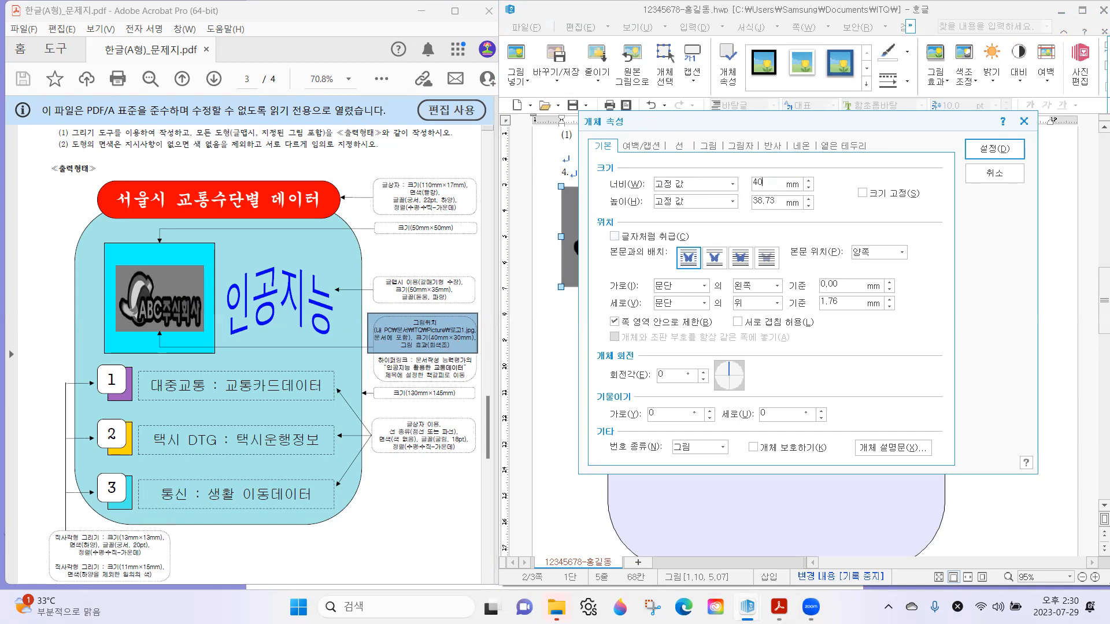
{"action": "key", "text": "Tab"}
{"action": "type", "text": "30"}
{"action": "left_click", "coordinate": [862, 193]}
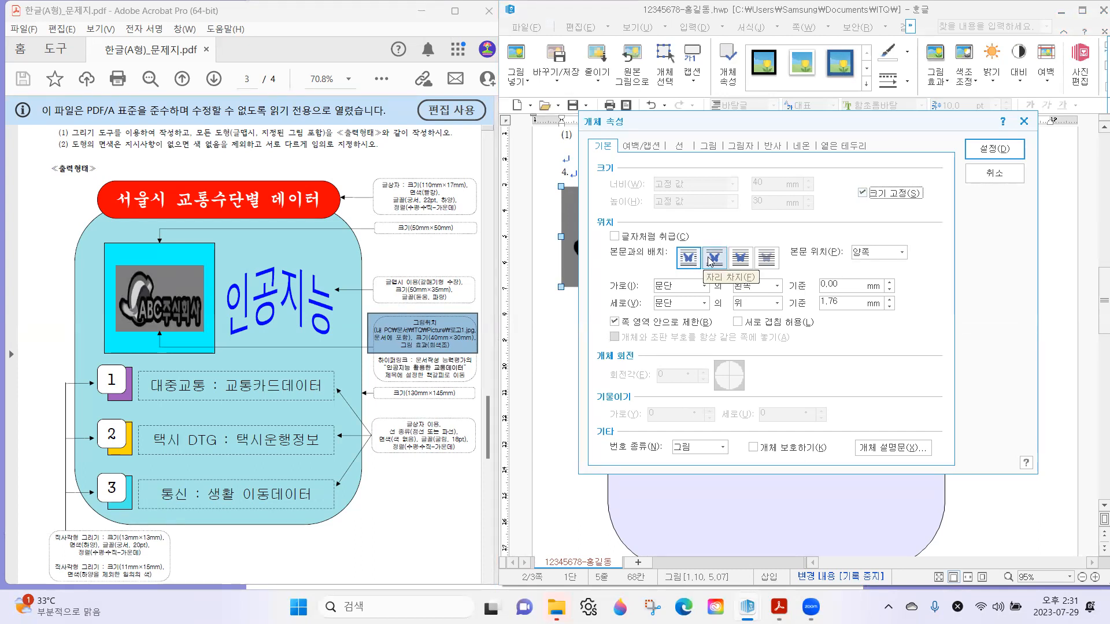
{"action": "left_click", "coordinate": [741, 260]}
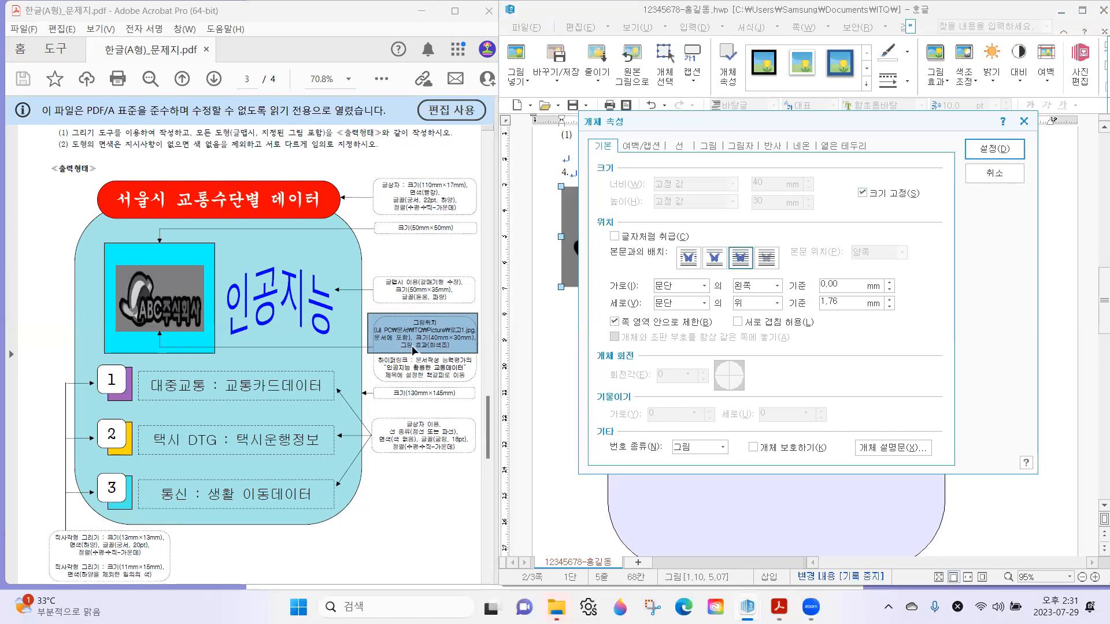
Apply the grayscale (회색조) effect to the logo picture and position it in the middle of the green square.
{"action": "left_click", "coordinate": [721, 149]}
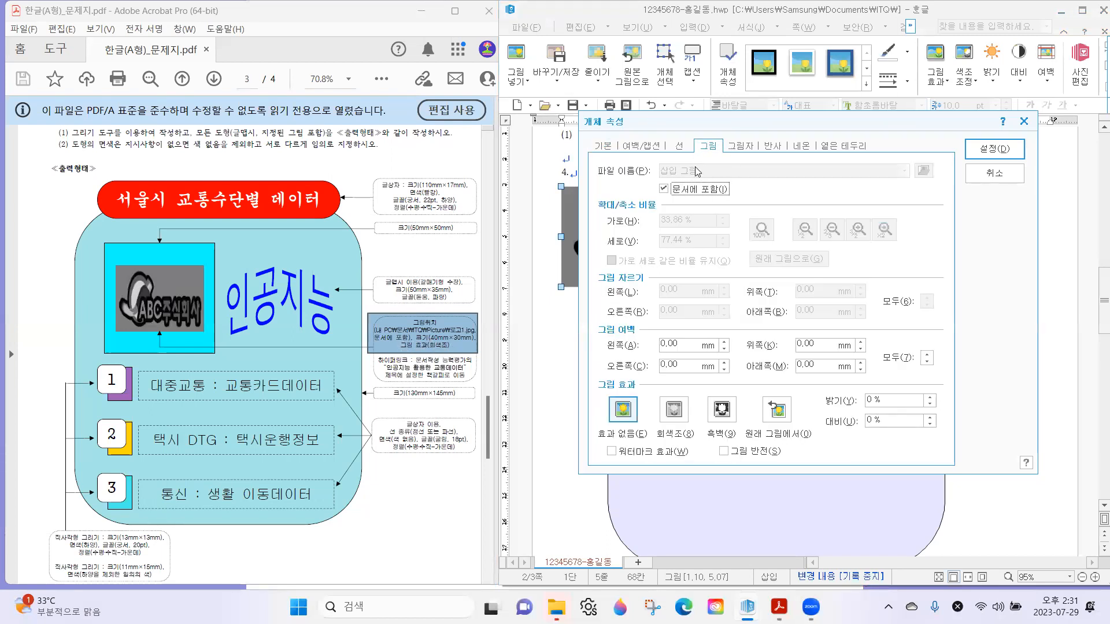
{"action": "left_click", "coordinate": [605, 147]}
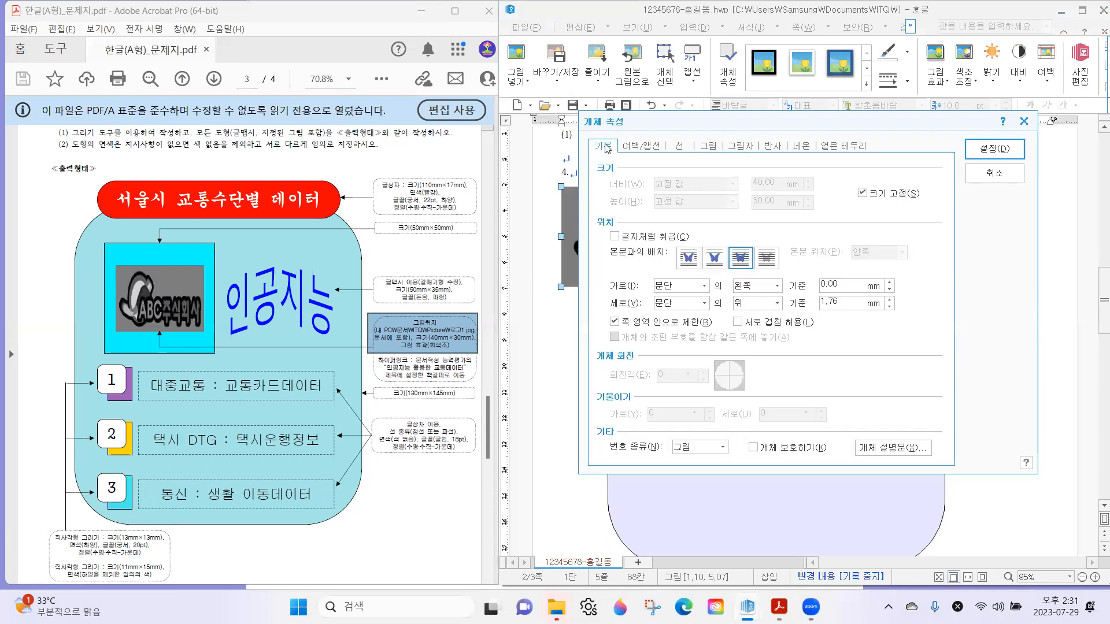
{"action": "left_click", "coordinate": [706, 147]}
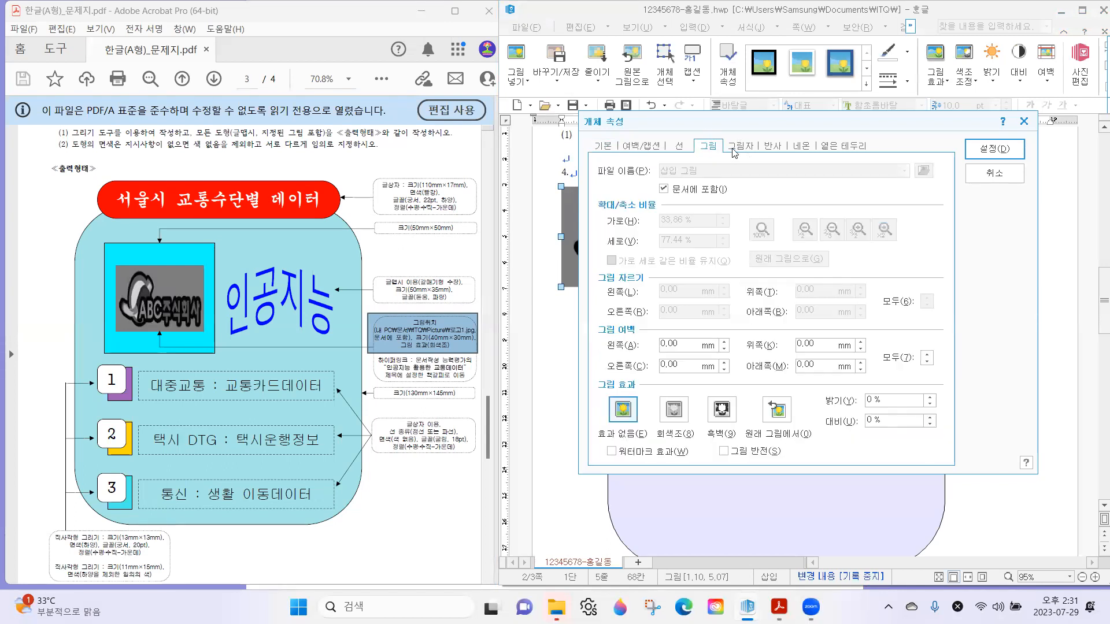
{"action": "left_click", "coordinate": [677, 417]}
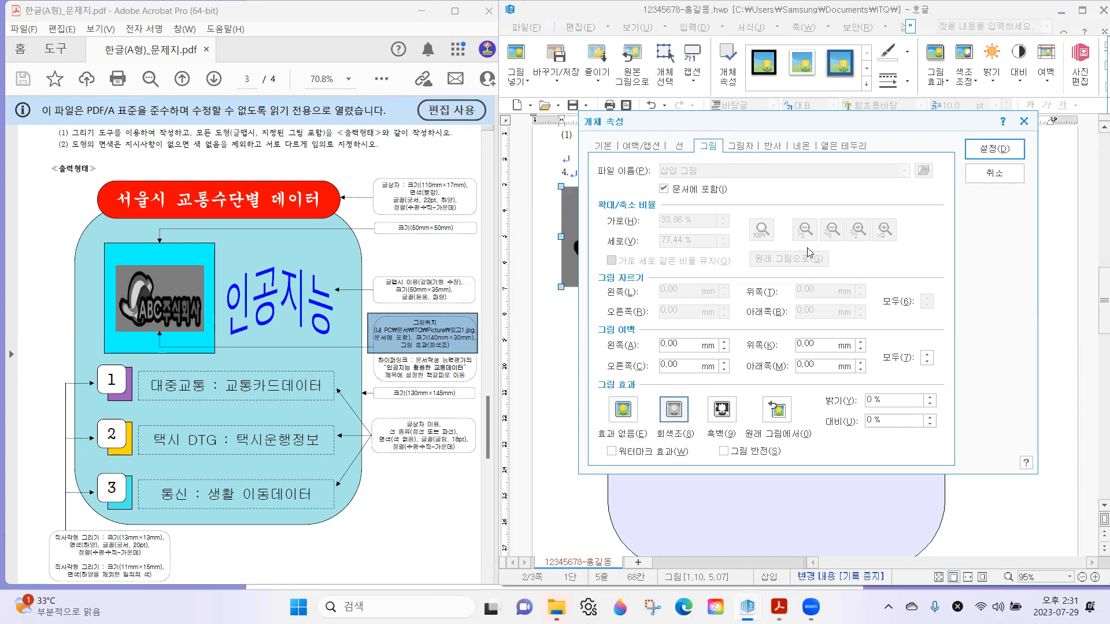
{"action": "left_click", "coordinate": [990, 151]}
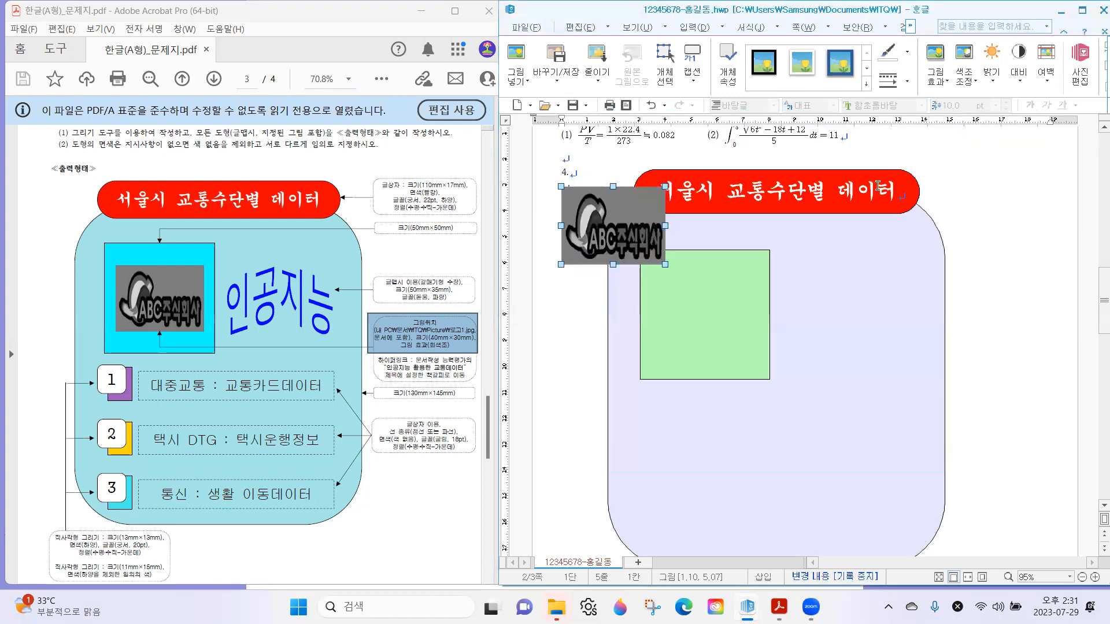
{"action": "left_click_drag", "start_coordinate": [703, 296], "coordinate": [706, 310]}
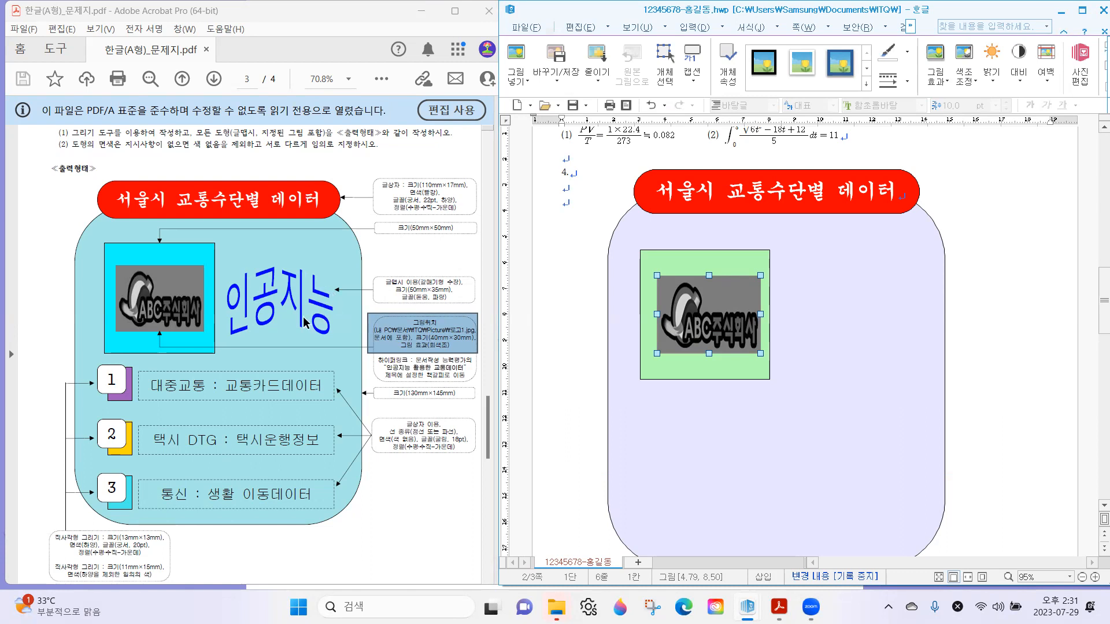
Mark the exam paper's WordArt requirements and place the cursor on the empty line under number 4.
{"action": "left_click_drag", "start_coordinate": [378, 276], "coordinate": [469, 305]}
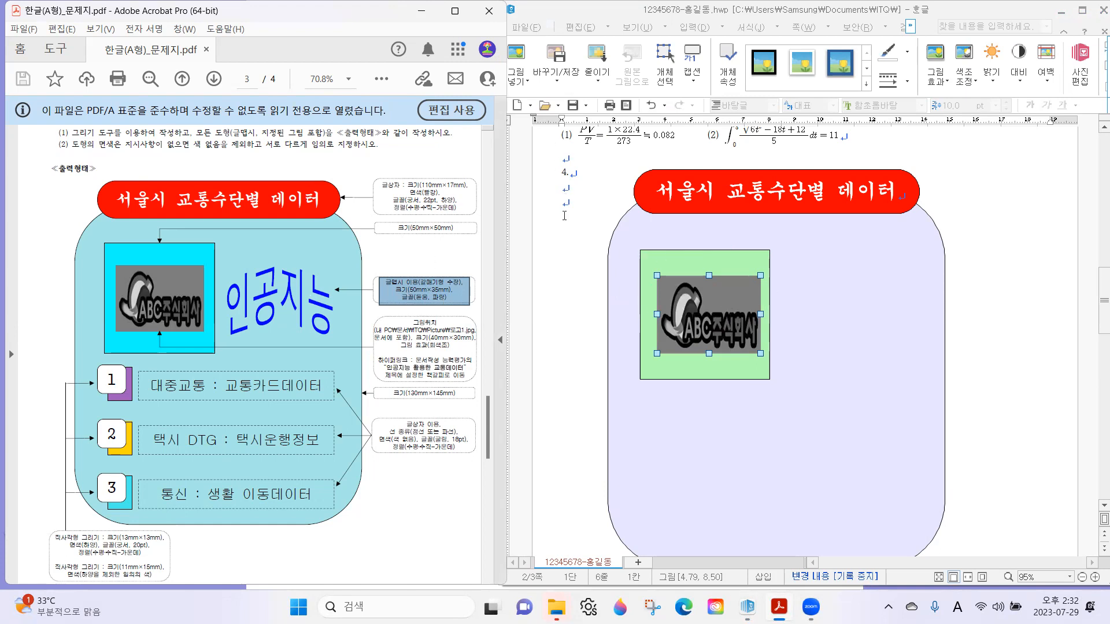
{"action": "left_click", "coordinate": [567, 184]}
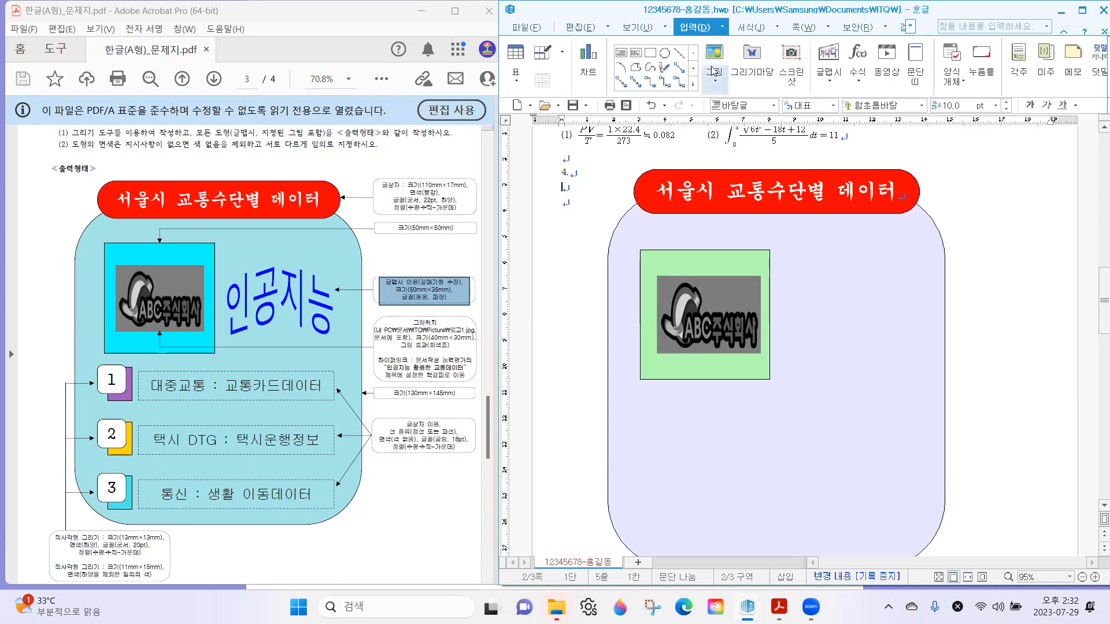
{"action": "left_click", "coordinate": [829, 55]}
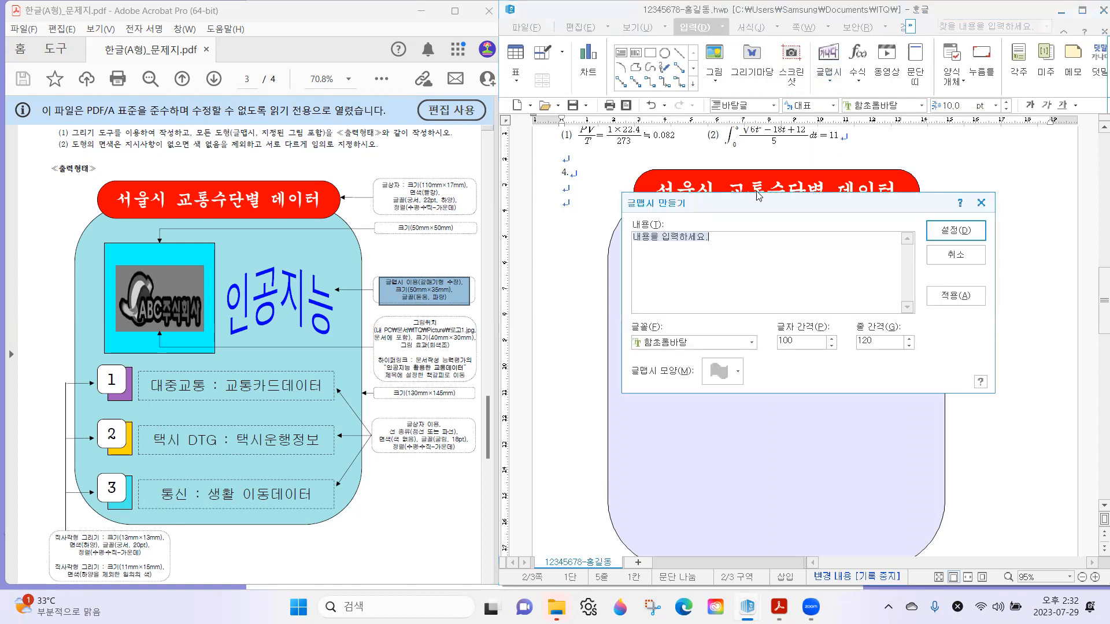
{"action": "left_click_drag", "start_coordinate": [757, 202], "coordinate": [748, 142]}
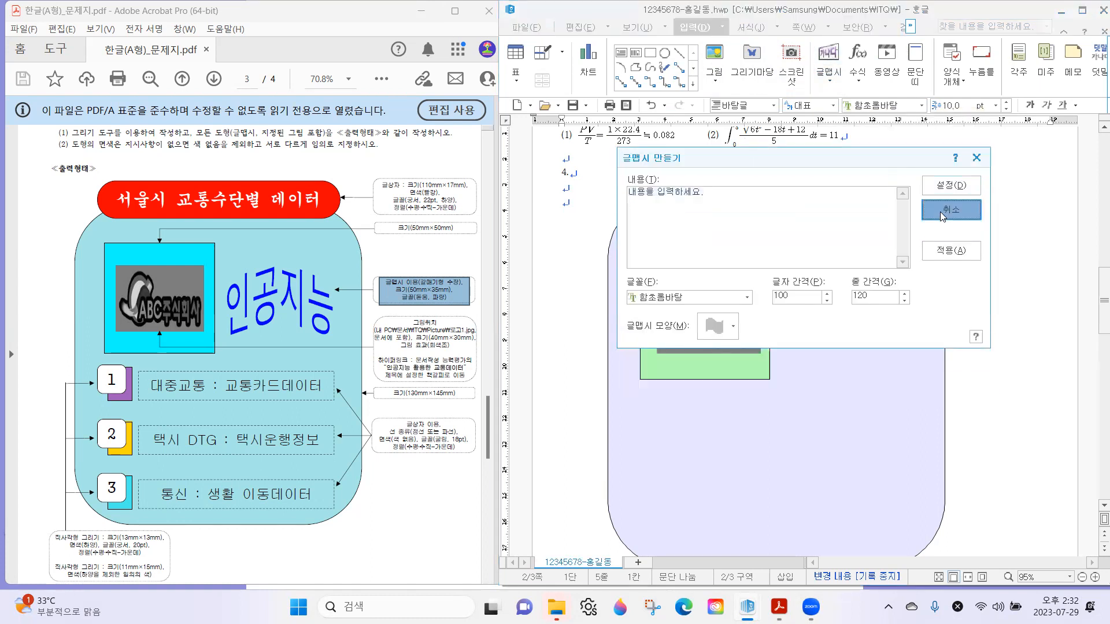
{"action": "left_click", "coordinate": [951, 209]}
{"action": "left_click", "coordinate": [829, 86]}
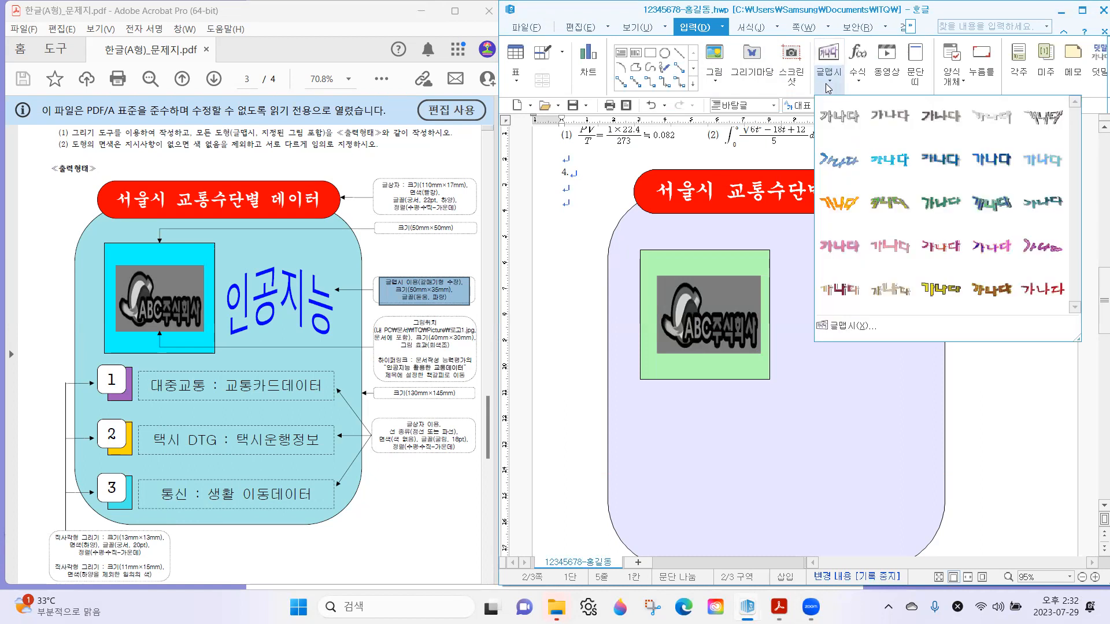
{"action": "left_click", "coordinate": [829, 88]}
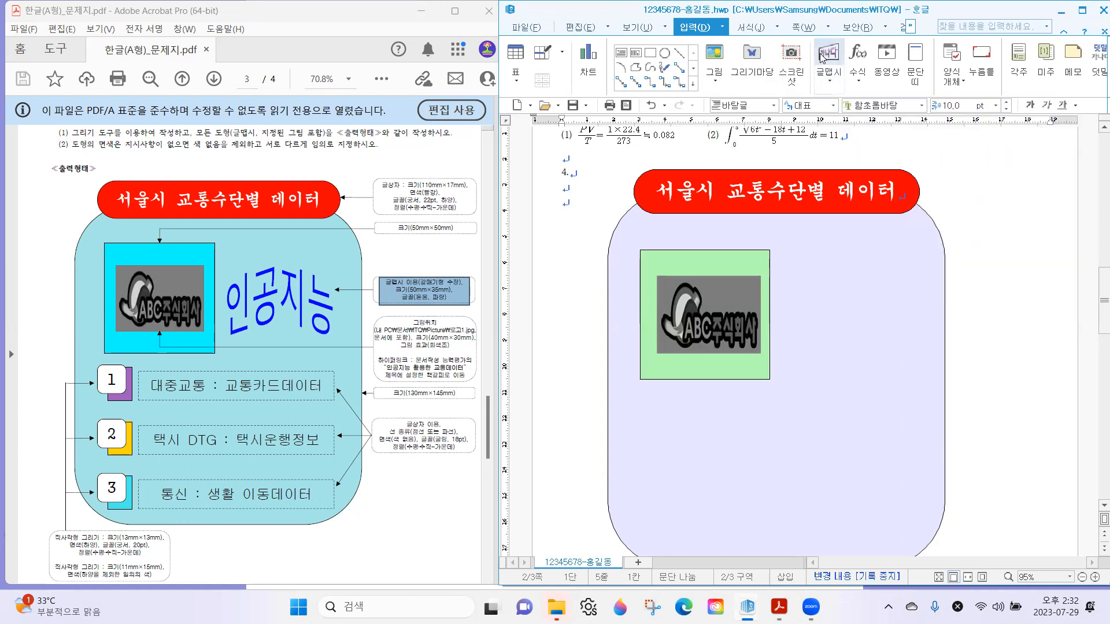
Create a WordArt (글맵시) object with the text 인공지능 on the line under number 4.
{"action": "left_click", "coordinate": [826, 55]}
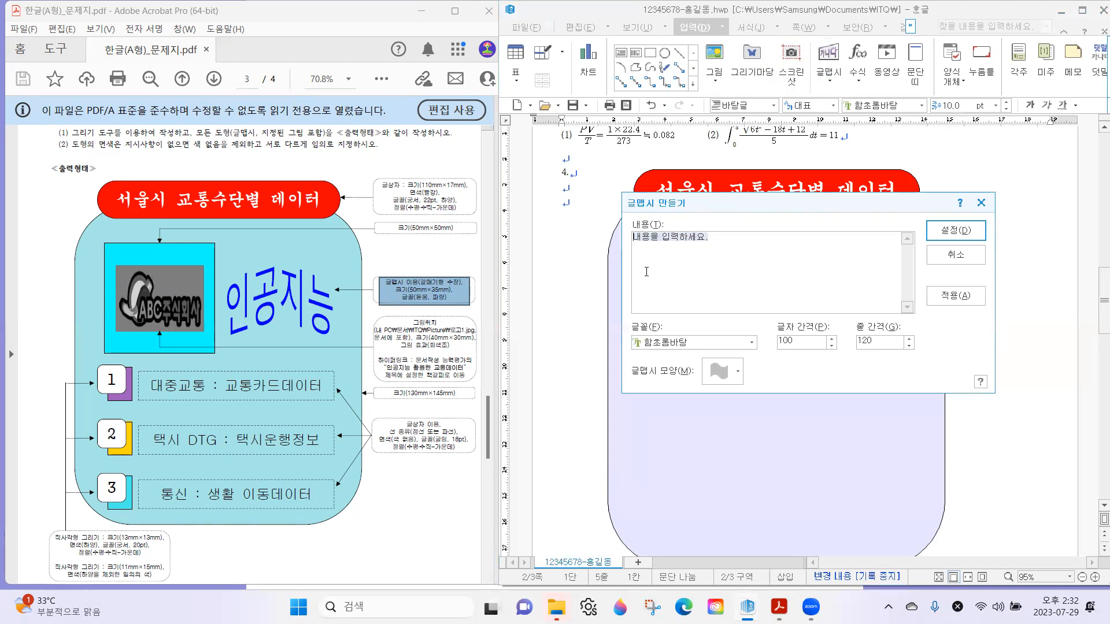
{"action": "type", "text": "ㅇ인공ㅈ"}
{"action": "left_click_drag", "start_coordinate": [728, 206], "coordinate": [708, 208]}
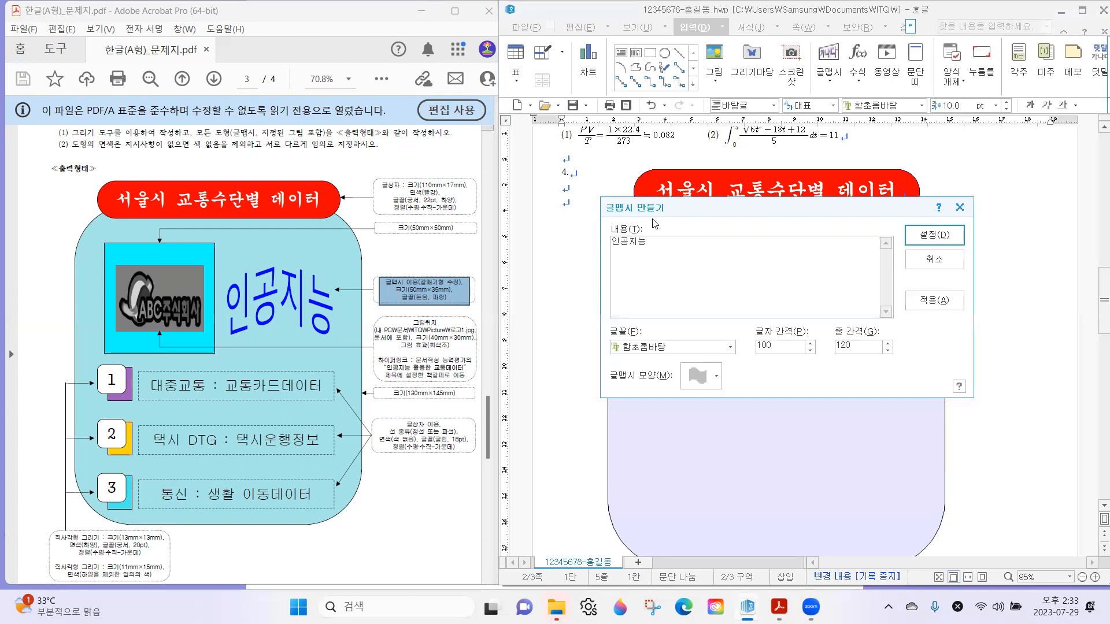
{"action": "left_click", "coordinate": [927, 235]}
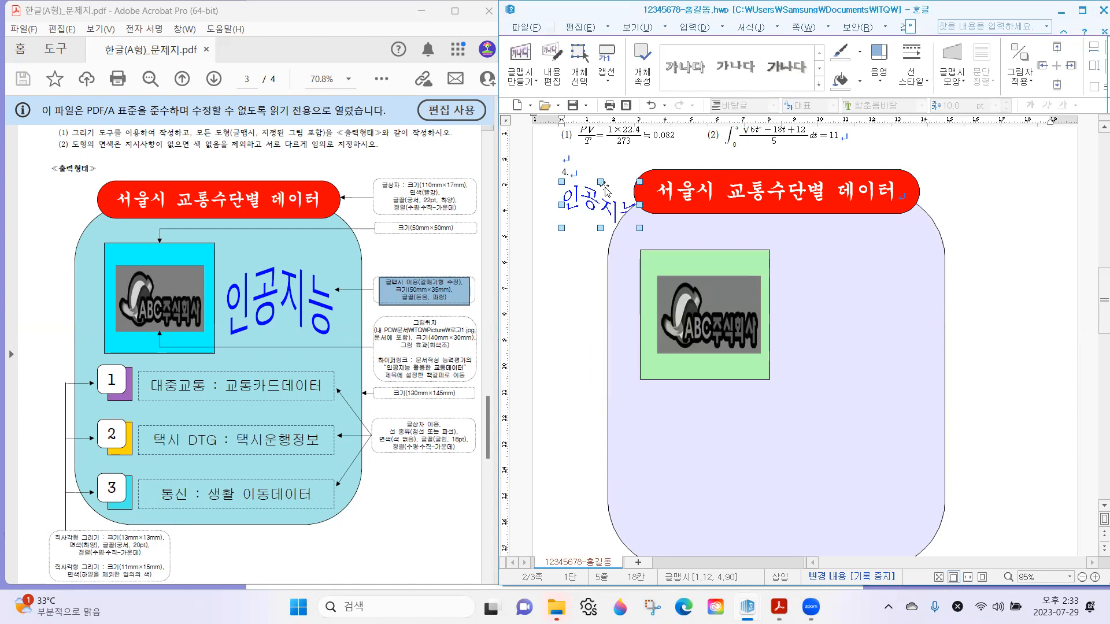
{"action": "left_click", "coordinate": [677, 29]}
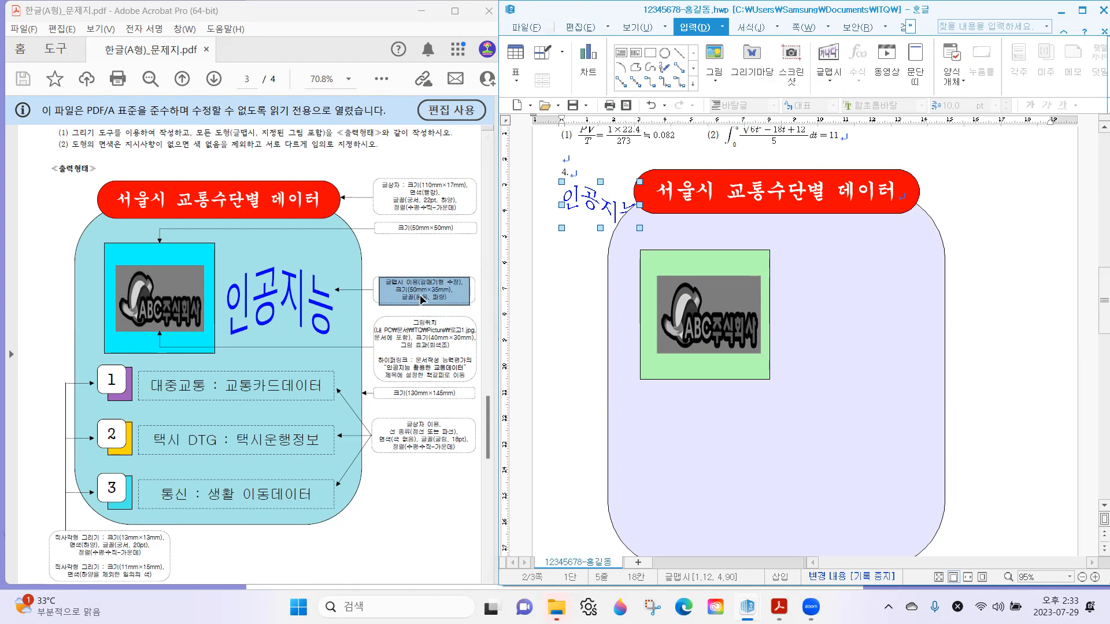
Set the 인공지능 WordArt's size to 50 × 35 mm, lock the size (크기 고정), and place it in front of the text.
{"action": "double_click", "coordinate": [581, 198]}
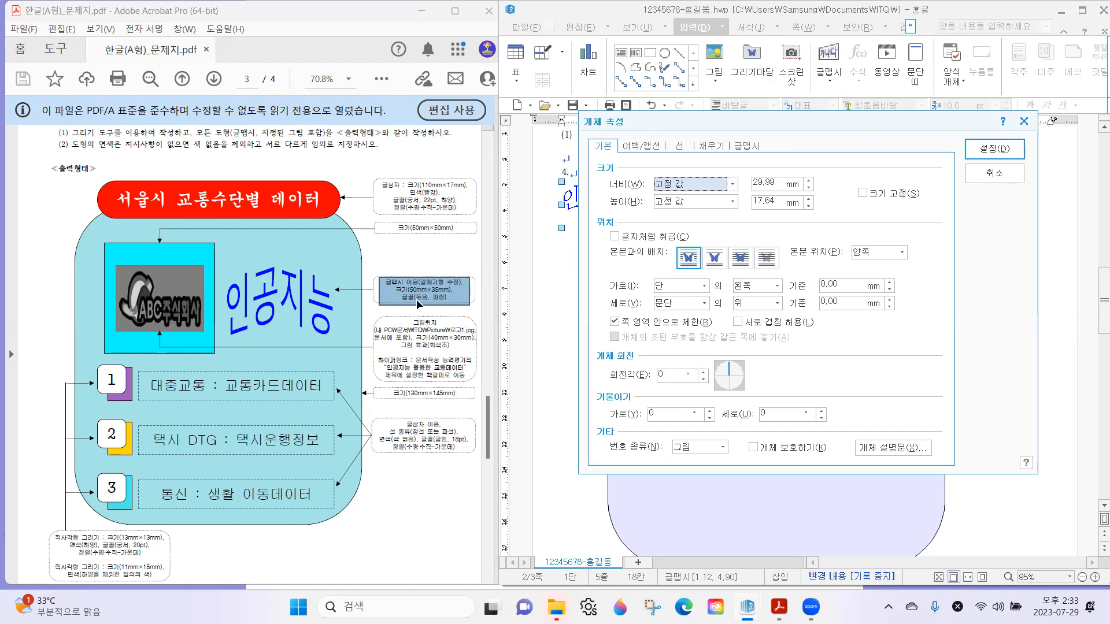
{"action": "left_click", "coordinate": [778, 180]}
{"action": "type", "text": "50"}
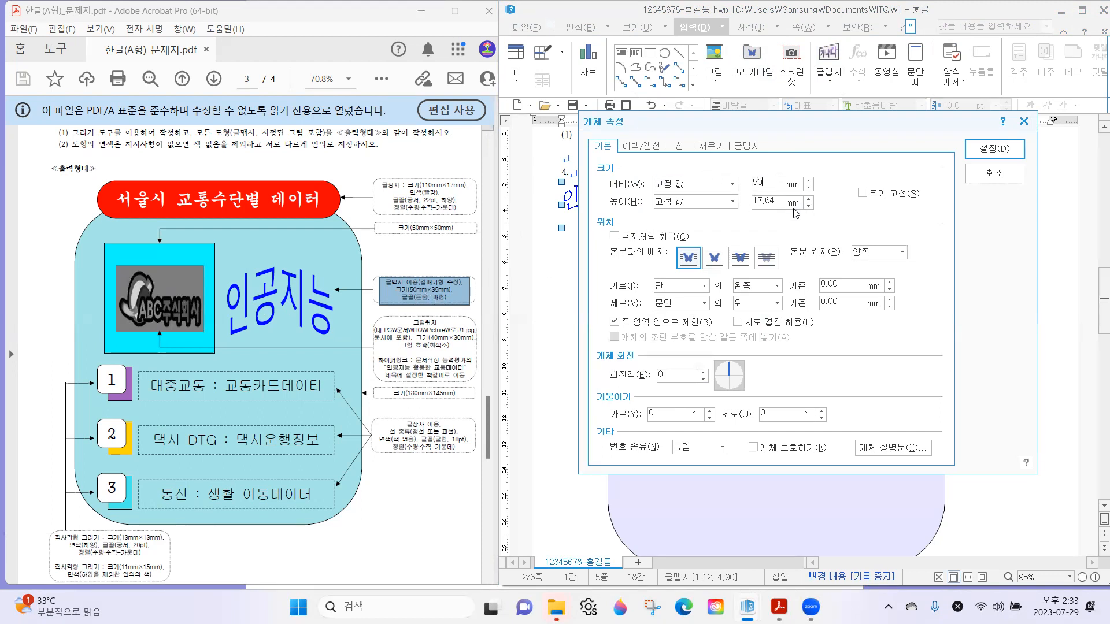
{"action": "left_click", "coordinate": [773, 201]}
{"action": "type", "text": "35"}
{"action": "left_click", "coordinate": [865, 195]}
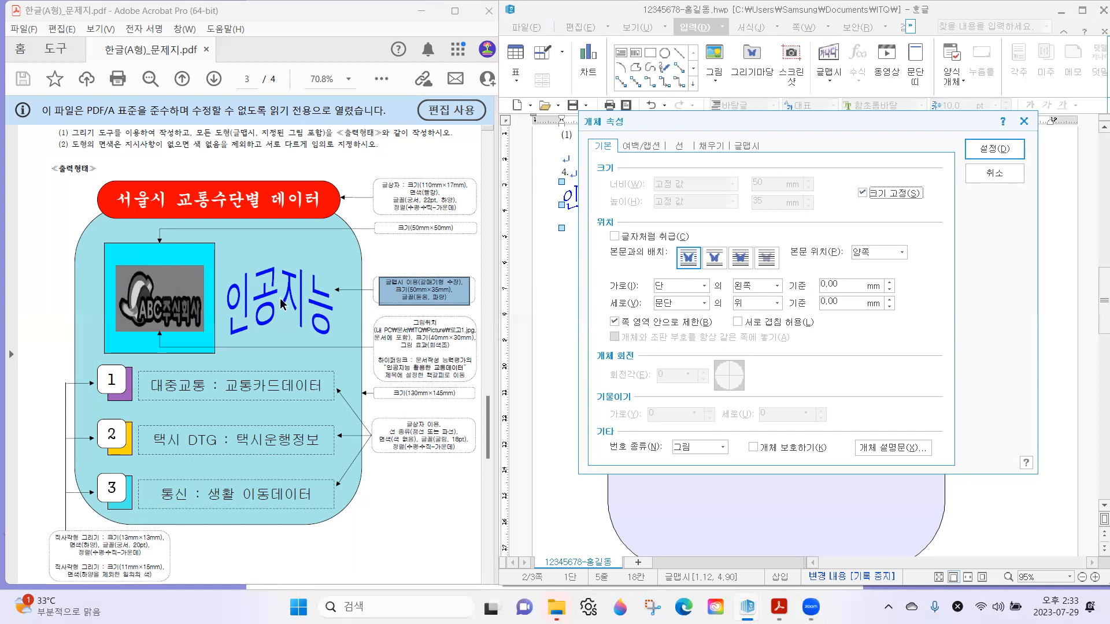
{"action": "left_click", "coordinate": [740, 258]}
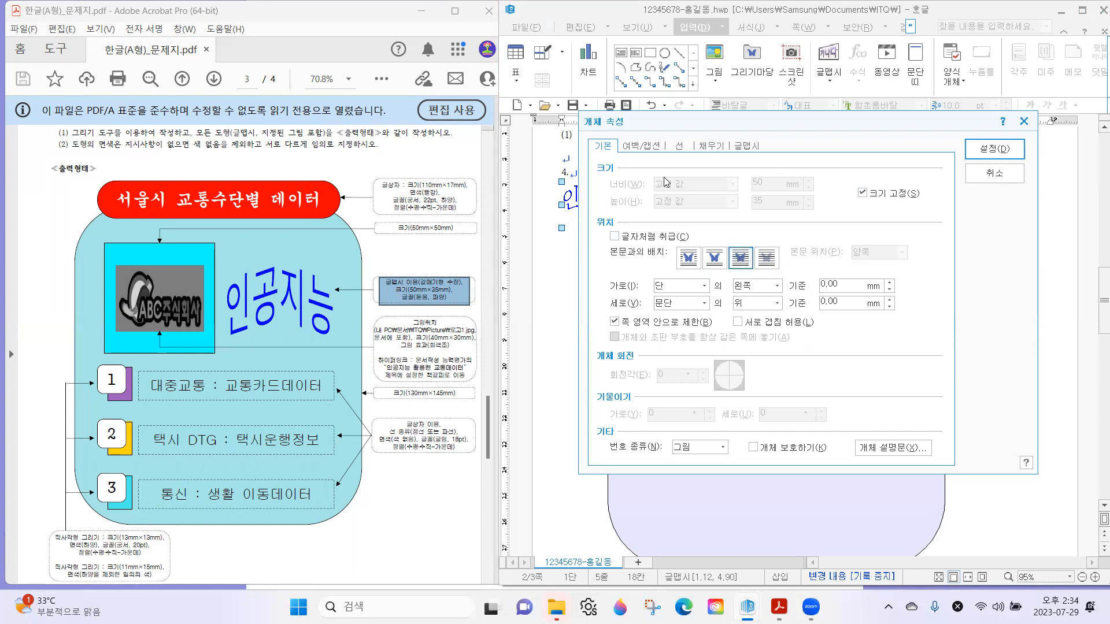
Set the 인공지능 WordArt's face colour (면 색) to blue in its object properties.
{"action": "left_click", "coordinate": [663, 148]}
{"action": "left_click", "coordinate": [680, 147]}
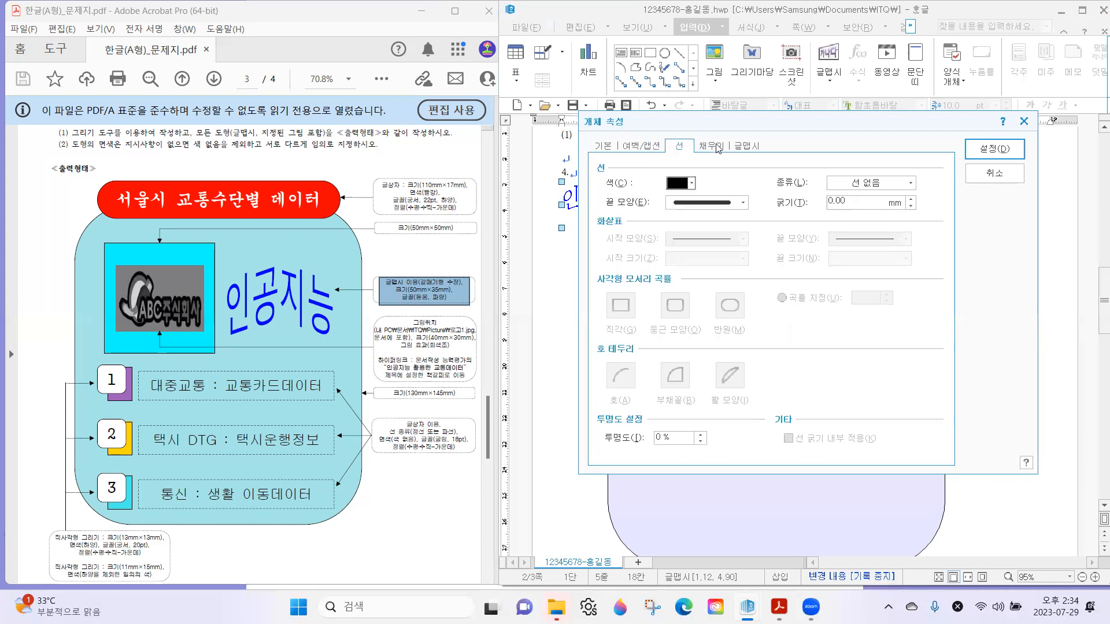
{"action": "left_click", "coordinate": [715, 147]}
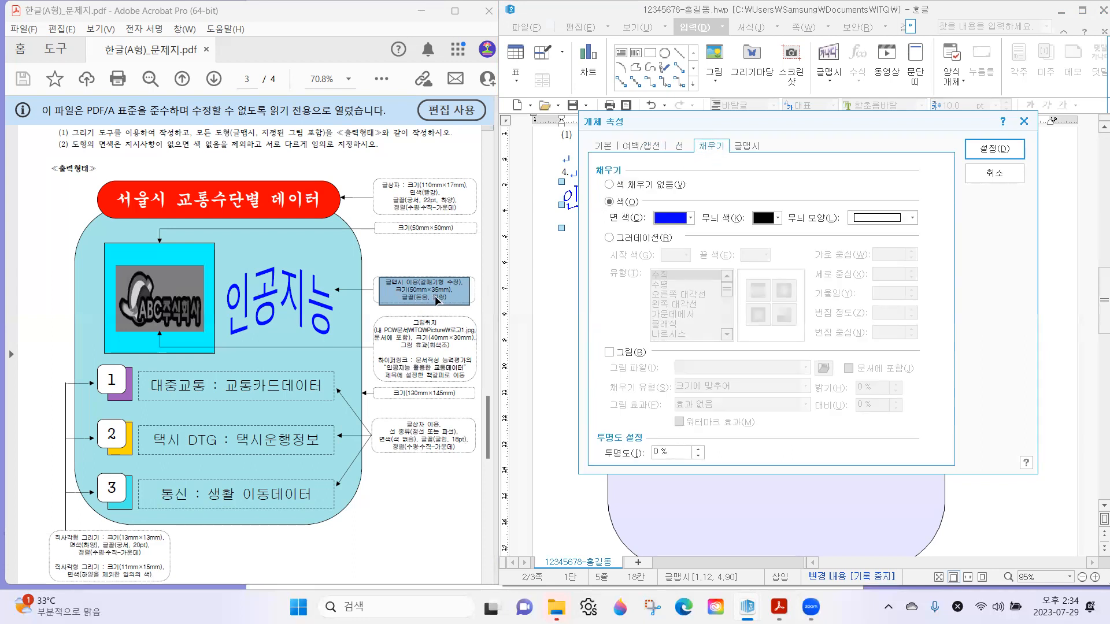
{"action": "left_click", "coordinate": [663, 225]}
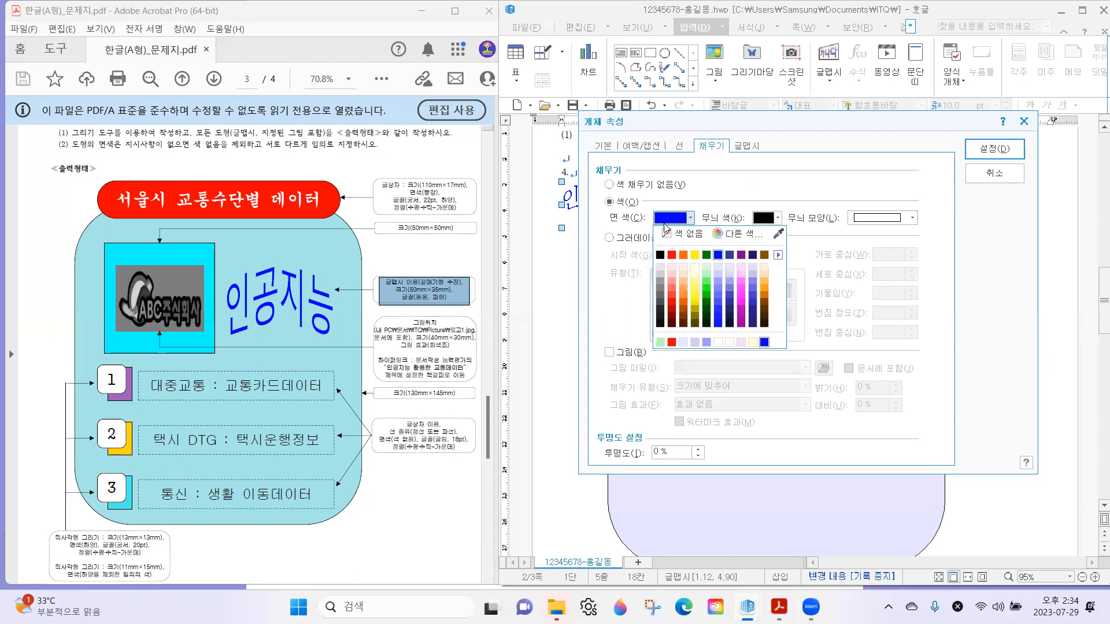
{"action": "left_click", "coordinate": [721, 255]}
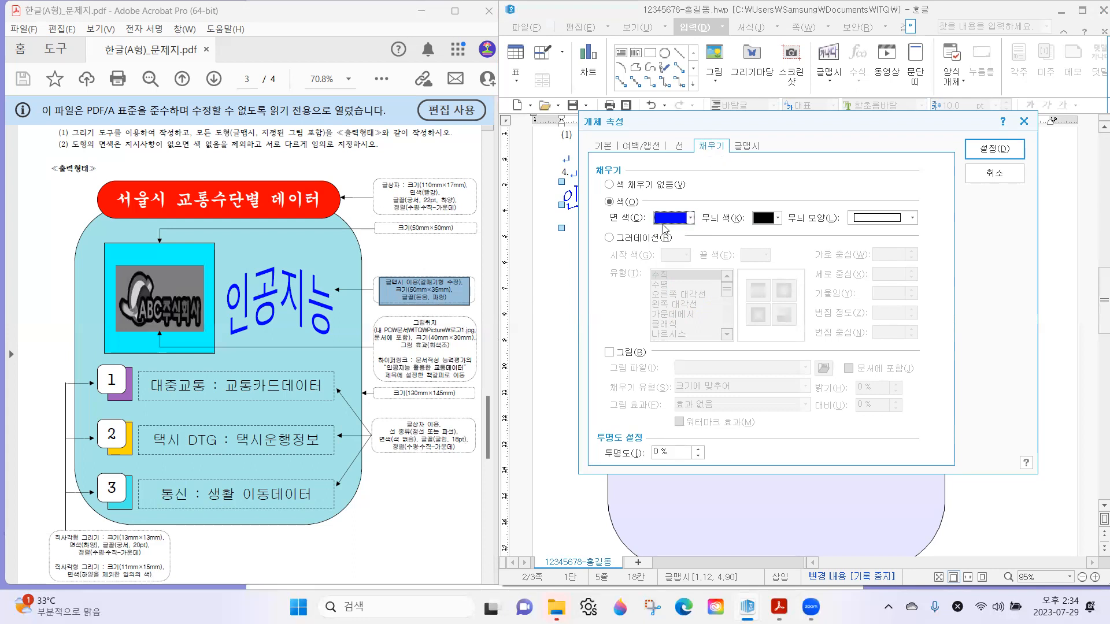
Set the 인공지능 WordArt's font (글꼴) to 돋움.
{"action": "left_click", "coordinate": [745, 148]}
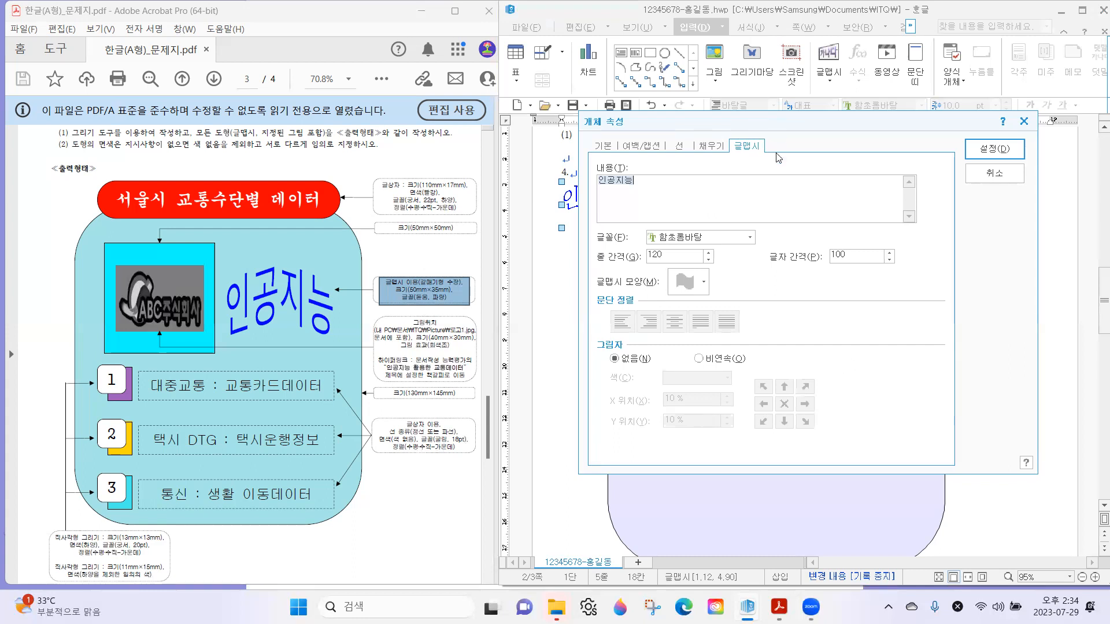
{"action": "left_click", "coordinate": [719, 238]}
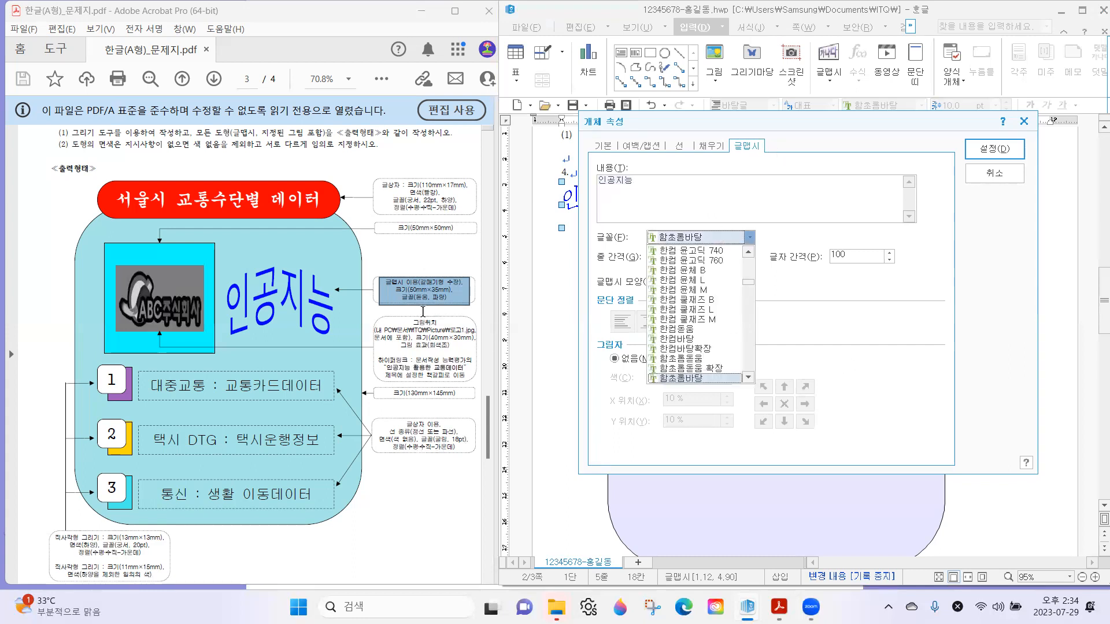
{"action": "left_click", "coordinate": [709, 240]}
{"action": "left_click", "coordinate": [709, 239]}
{"action": "type", "text": "돋움"}
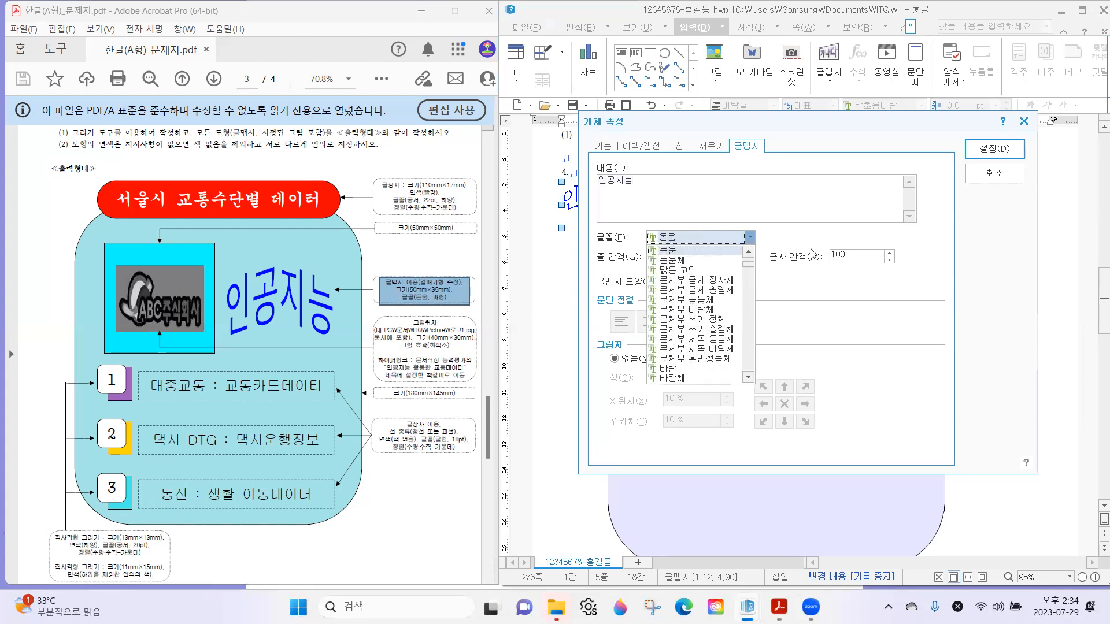
{"action": "left_click", "coordinate": [711, 255]}
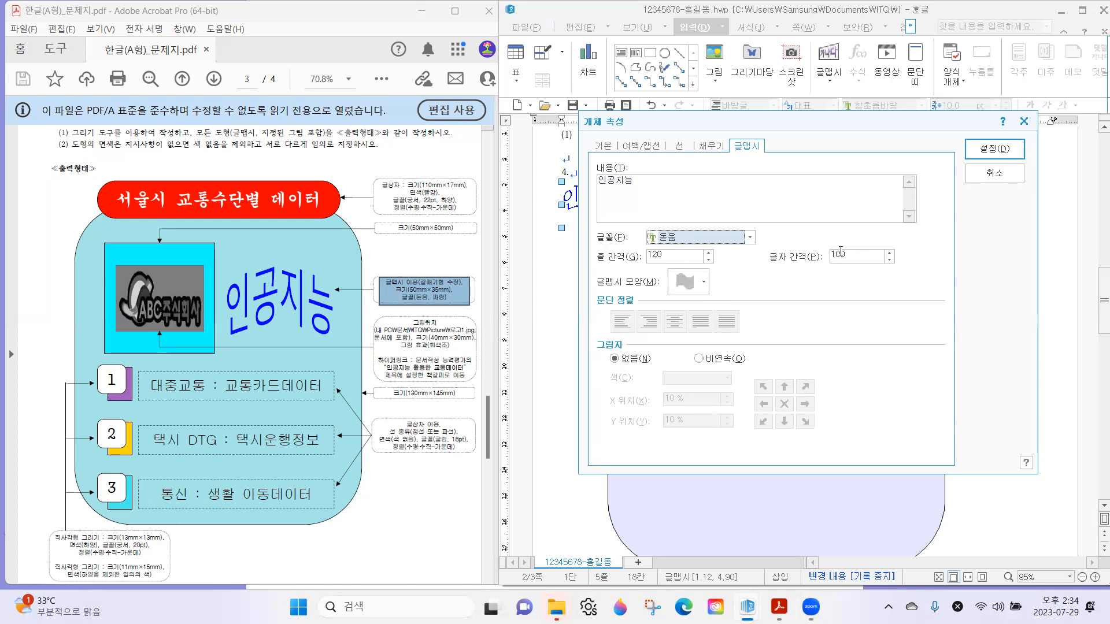
{"action": "left_click", "coordinate": [613, 151]}
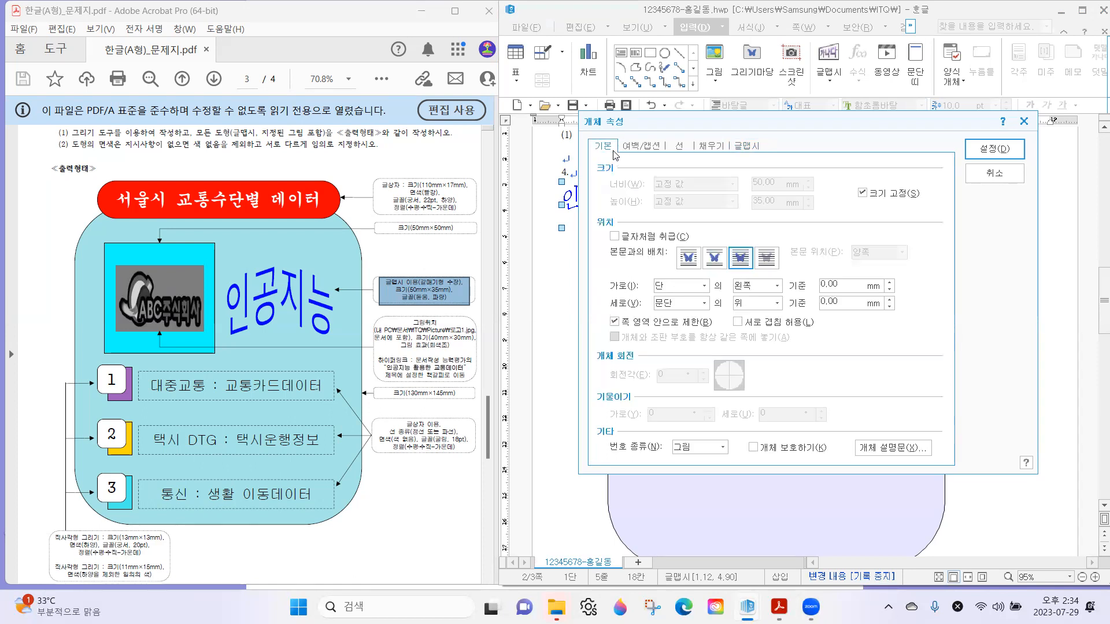
{"action": "left_click", "coordinate": [741, 145]}
{"action": "left_click", "coordinate": [675, 239]}
{"action": "left_click", "coordinate": [675, 239]}
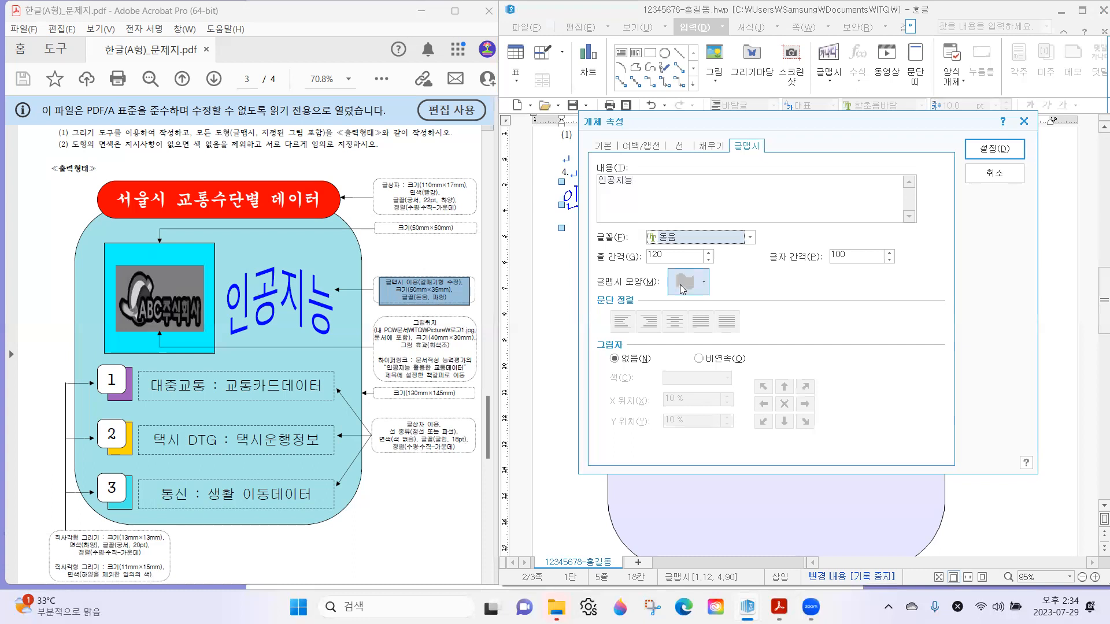
Change the WordArt shape (글맵시 모양) to the upward chevron (갈매기형 수장) and apply the object properties.
{"action": "left_click", "coordinate": [686, 285]}
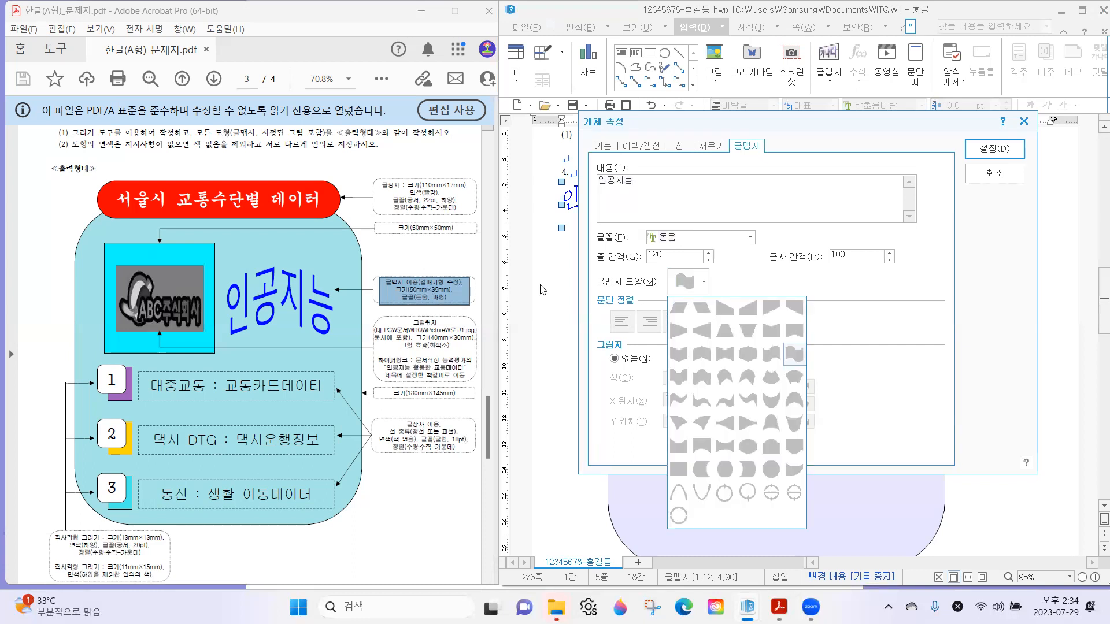
{"action": "left_click", "coordinate": [415, 288]}
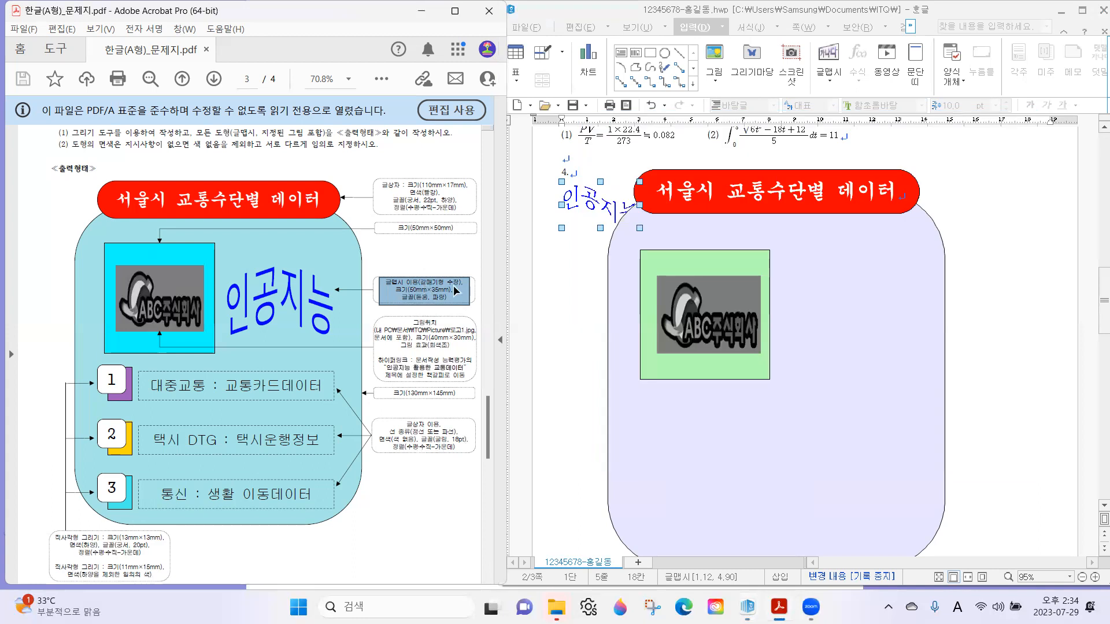
{"action": "double_click", "coordinate": [602, 215]}
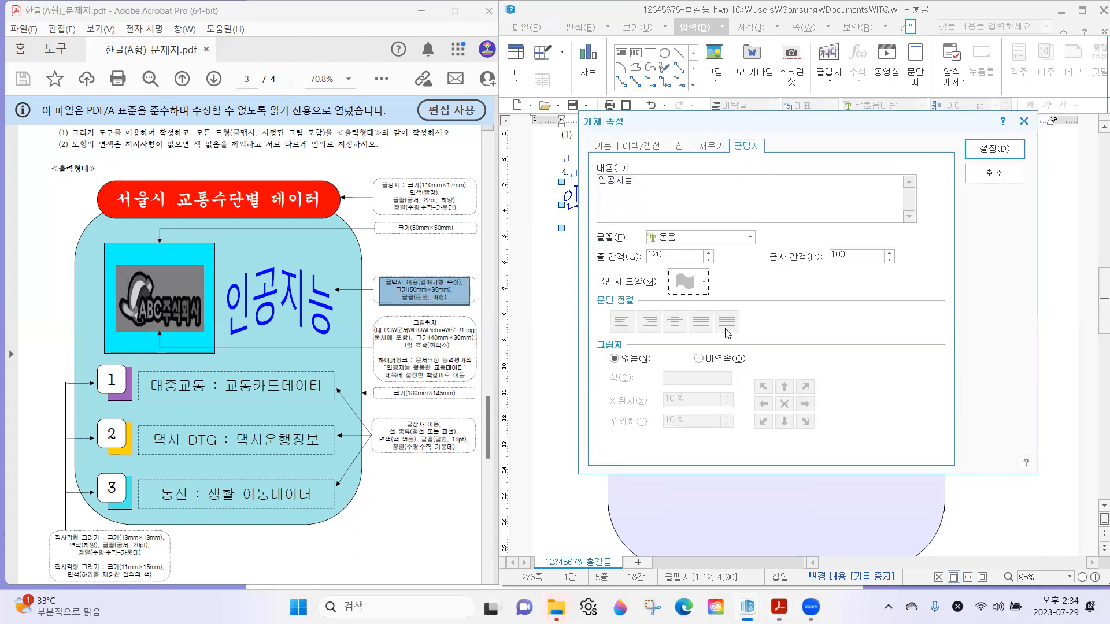
{"action": "left_click", "coordinate": [683, 282]}
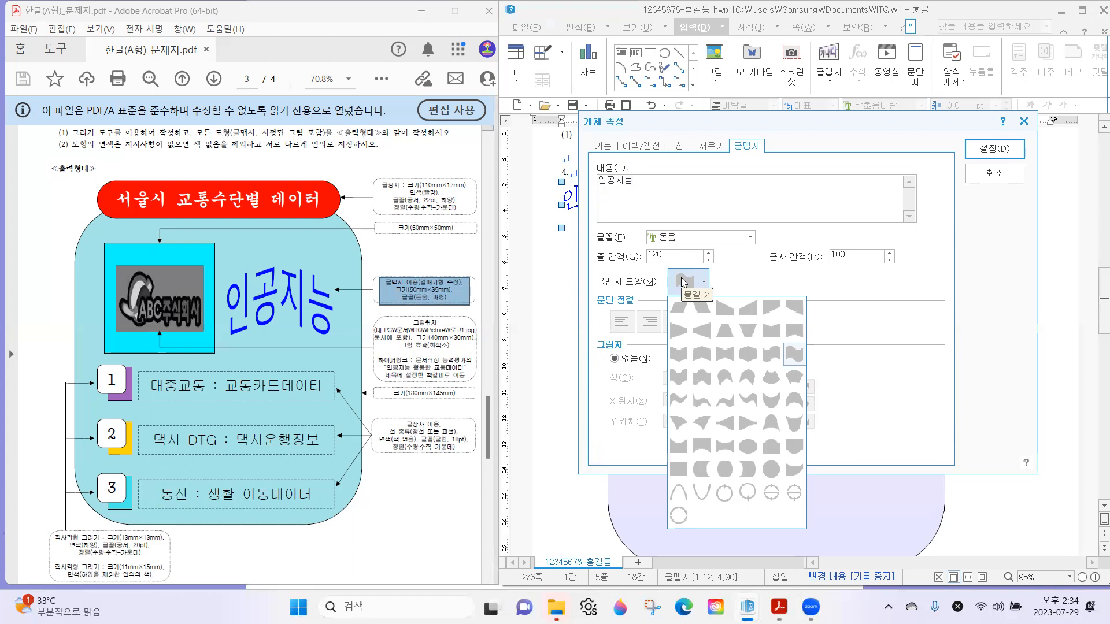
{"action": "left_click", "coordinate": [702, 354]}
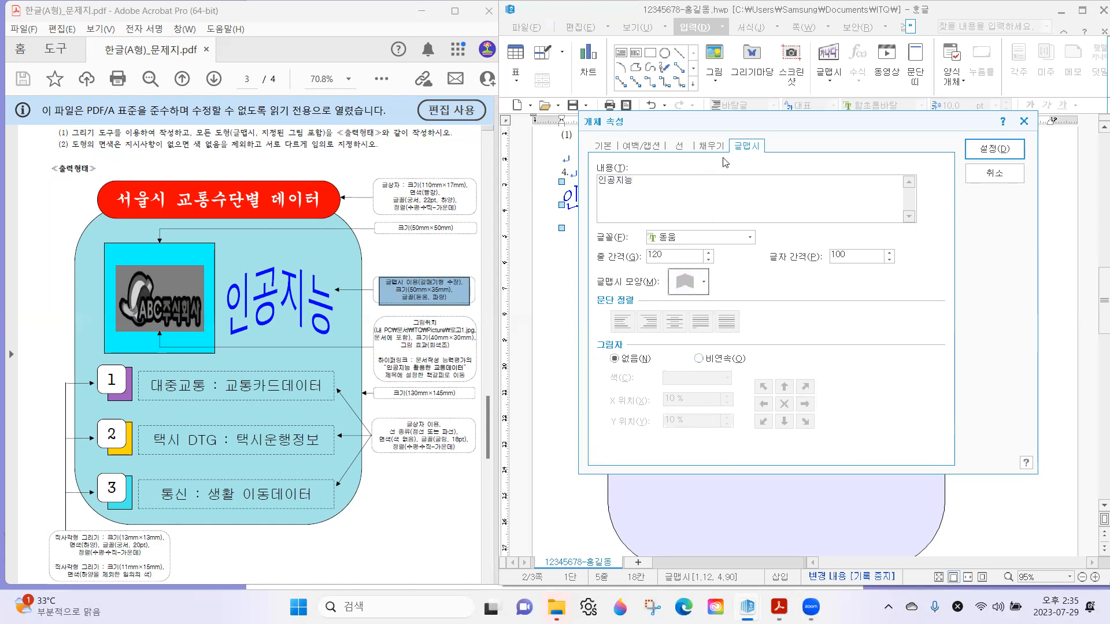
{"action": "left_click", "coordinate": [705, 152]}
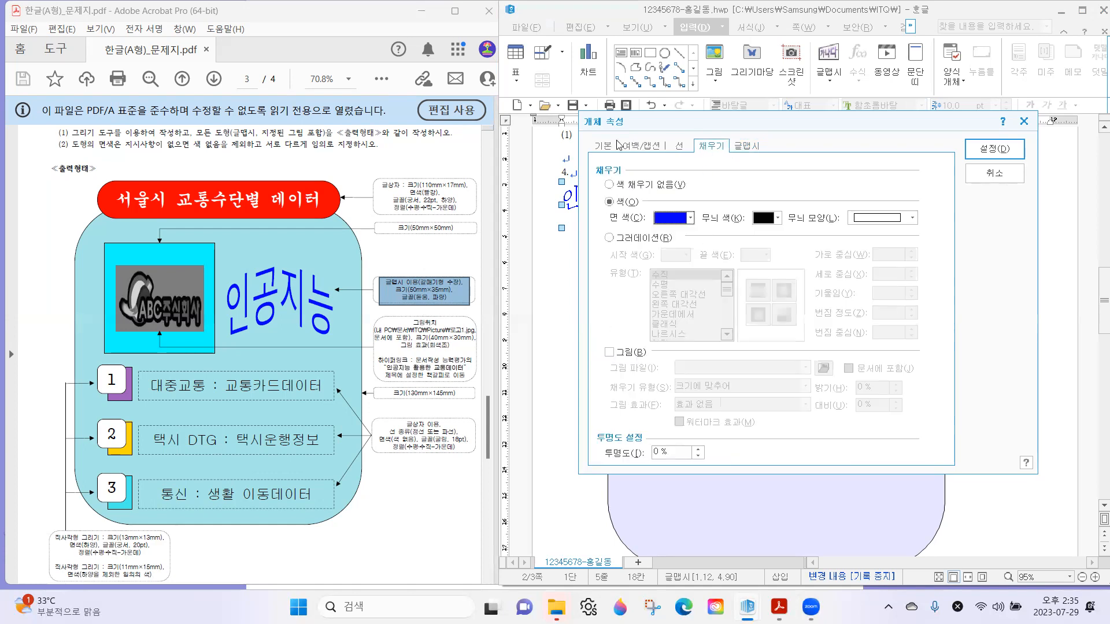
{"action": "left_click", "coordinate": [613, 148]}
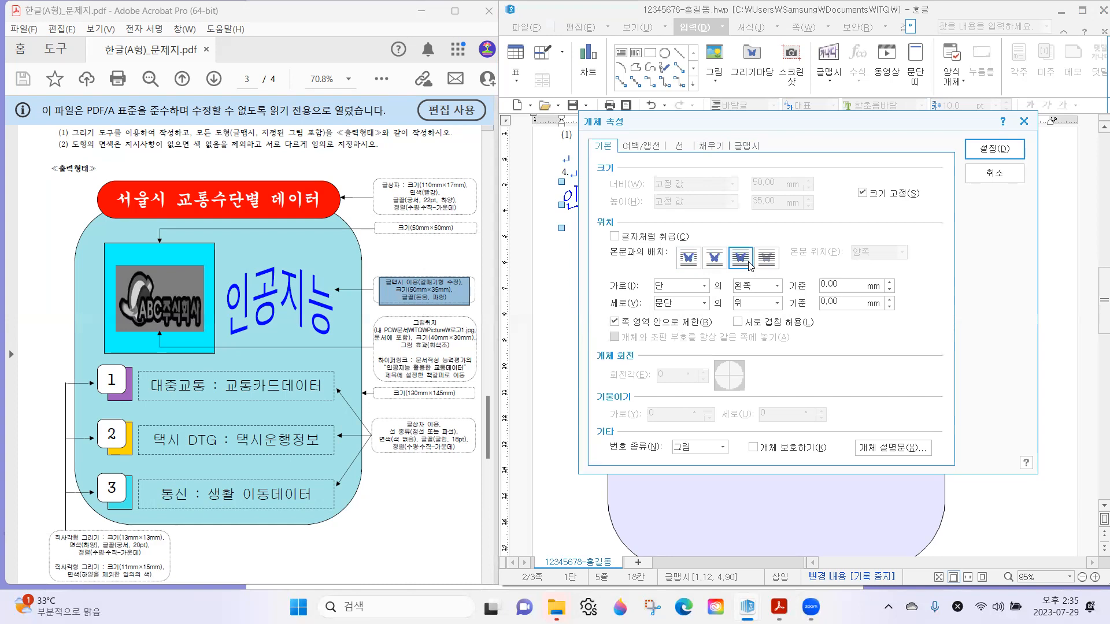
{"action": "left_click", "coordinate": [1002, 150]}
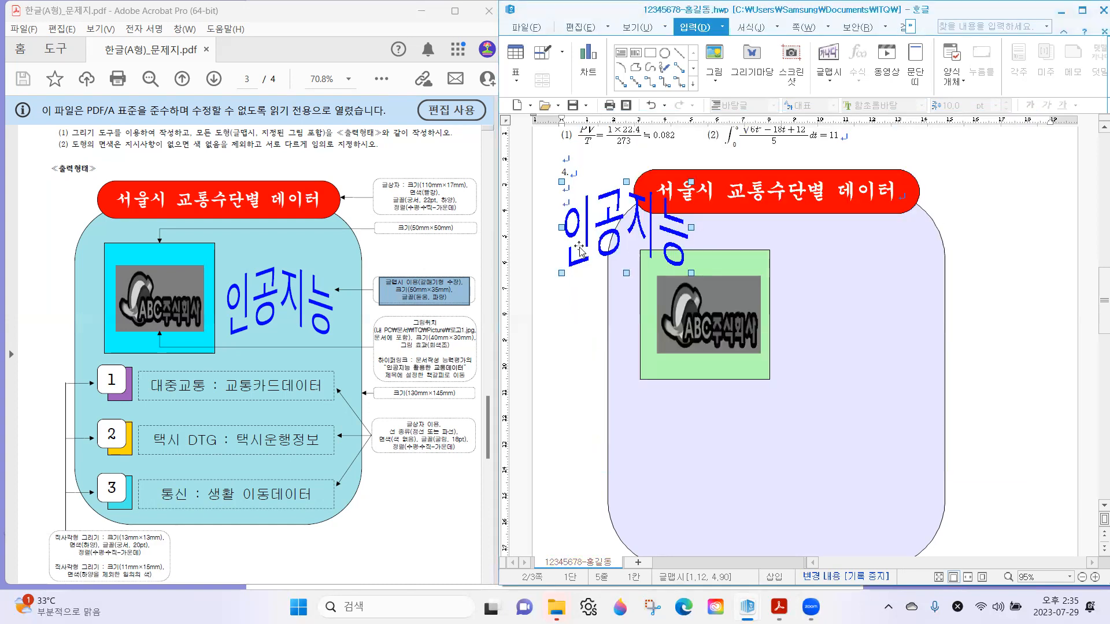
Place the 인공지능 WordArt beside the green square on its right, and check its font, shape and fill settings.
{"action": "left_click_drag", "start_coordinate": [612, 222], "coordinate": [844, 306]}
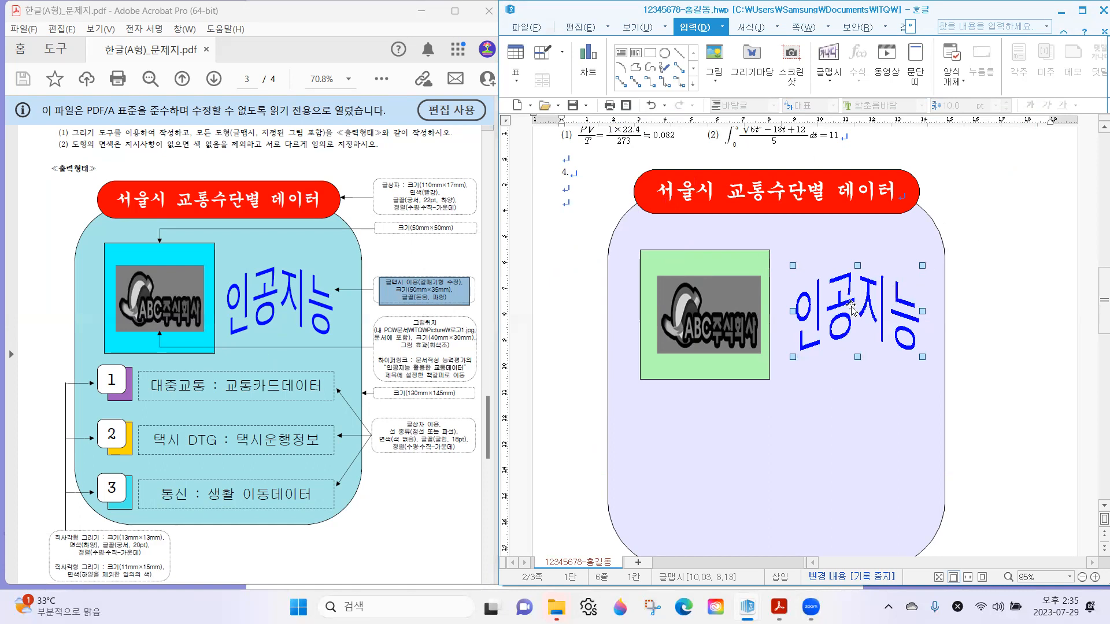
{"action": "left_click_drag", "start_coordinate": [849, 299], "coordinate": [854, 302]}
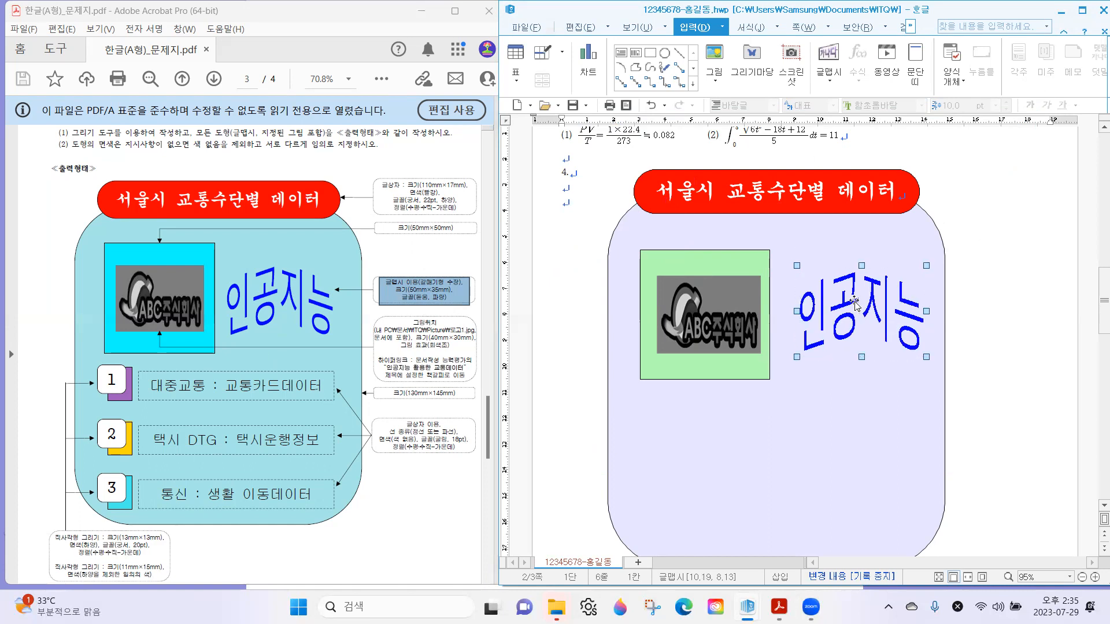
{"action": "double_click", "coordinate": [854, 304]}
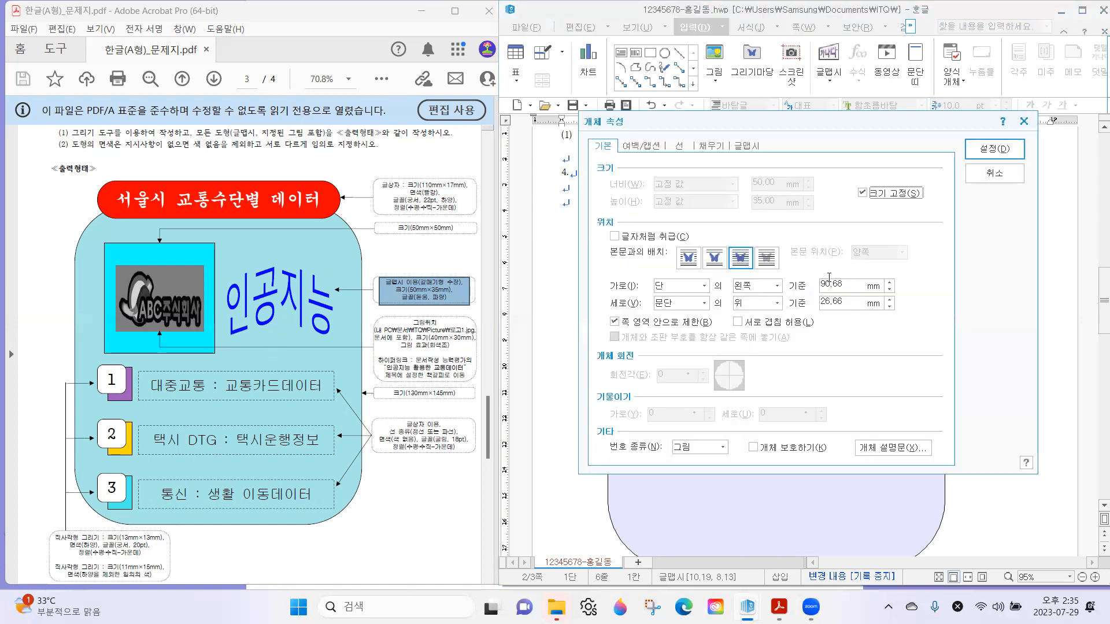
{"action": "left_click", "coordinate": [740, 149]}
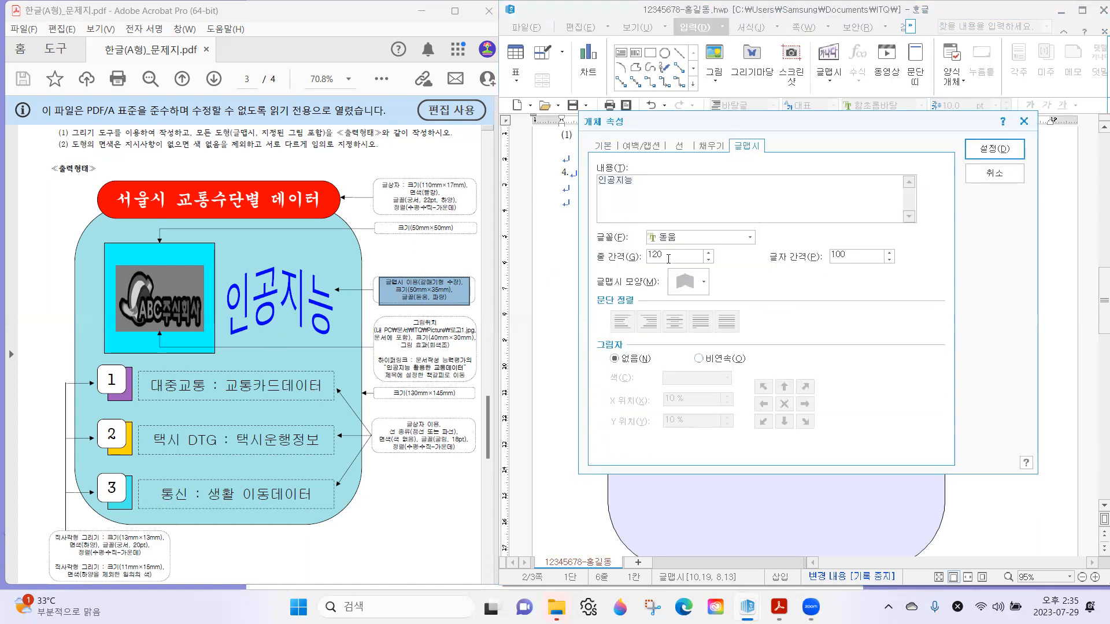
{"action": "left_click", "coordinate": [711, 146]}
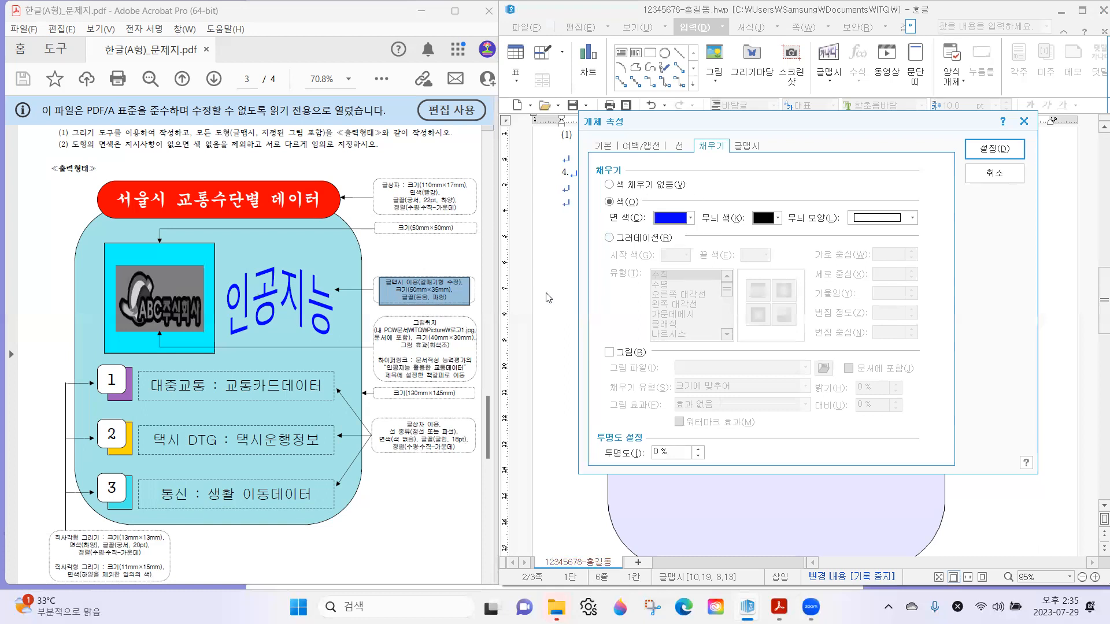
{"action": "left_click", "coordinate": [995, 183]}
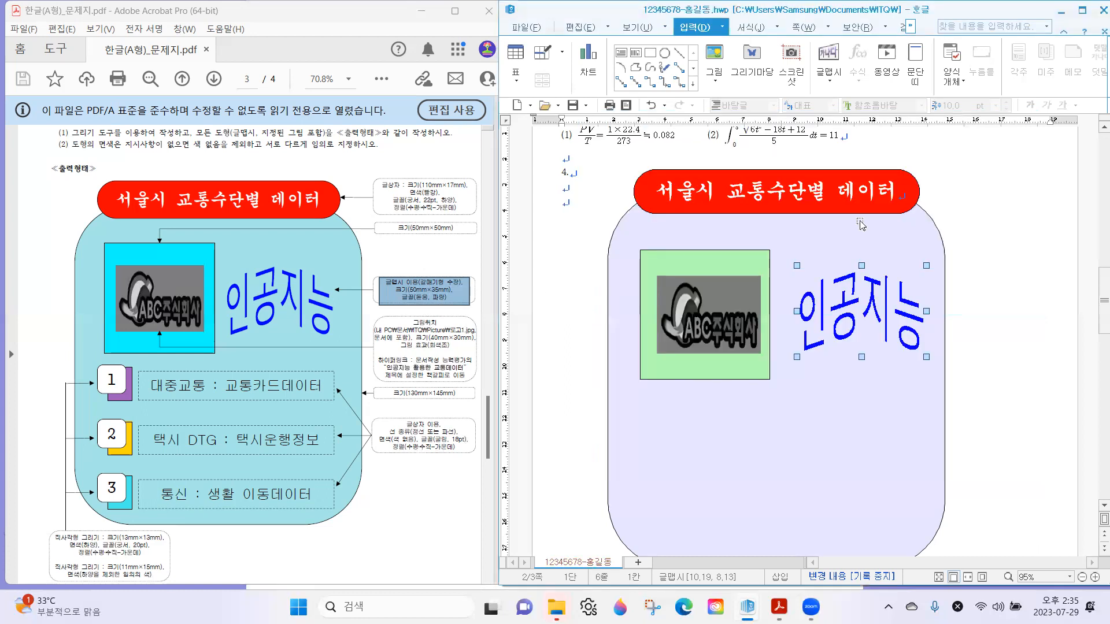
Shift the green square, the logo picture and the 인공지능 WordArt slightly upward so they line up below the red title.
{"action": "left_click_drag", "start_coordinate": [869, 322], "coordinate": [861, 312]}
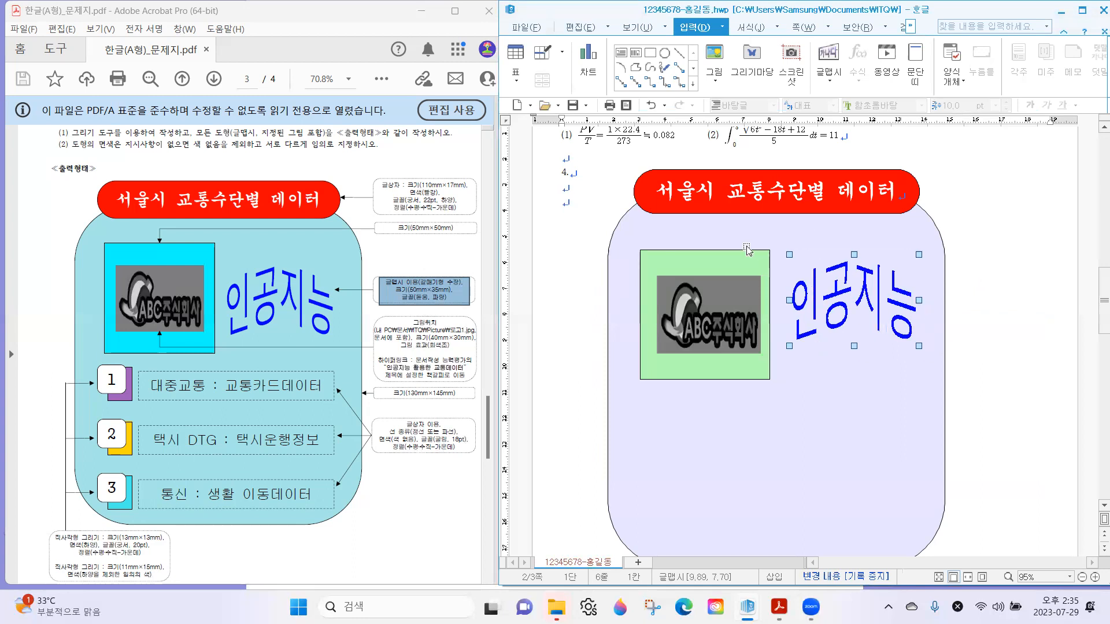
{"action": "double_click", "coordinate": [742, 262]}
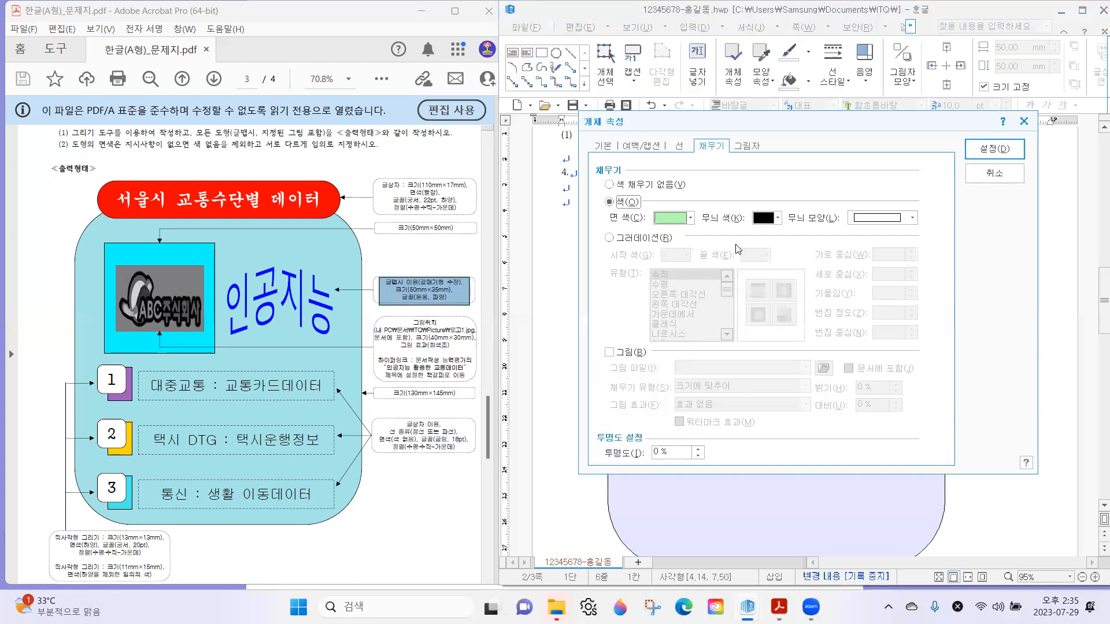
{"action": "left_click", "coordinate": [993, 172]}
{"action": "left_click_drag", "start_coordinate": [743, 263], "coordinate": [743, 247]}
{"action": "left_click", "coordinate": [723, 296]}
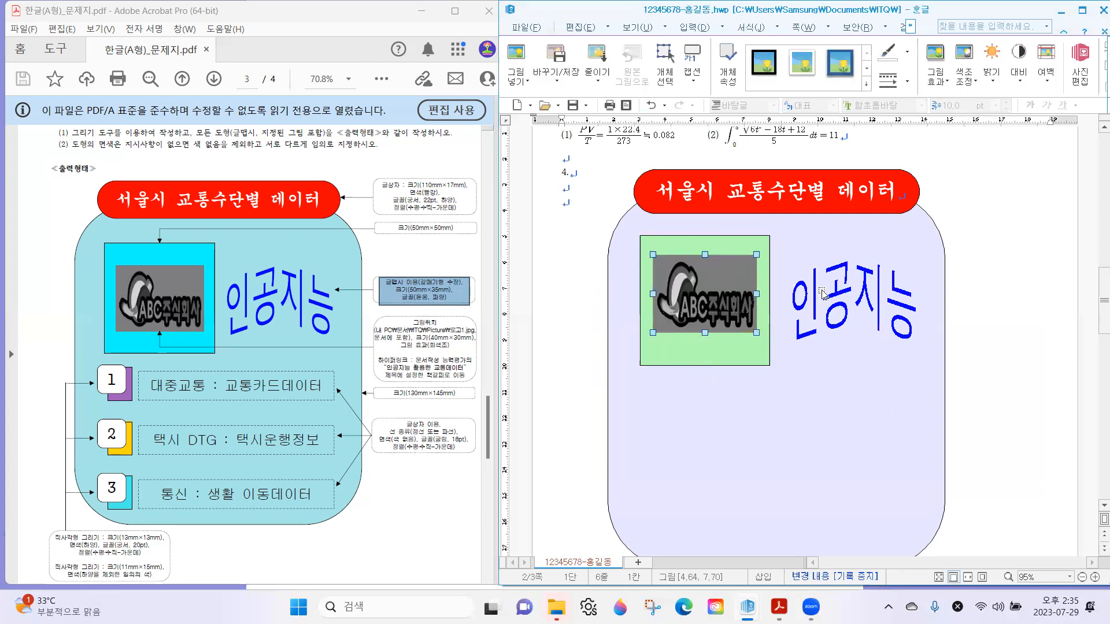
{"action": "left_click", "coordinate": [868, 289]}
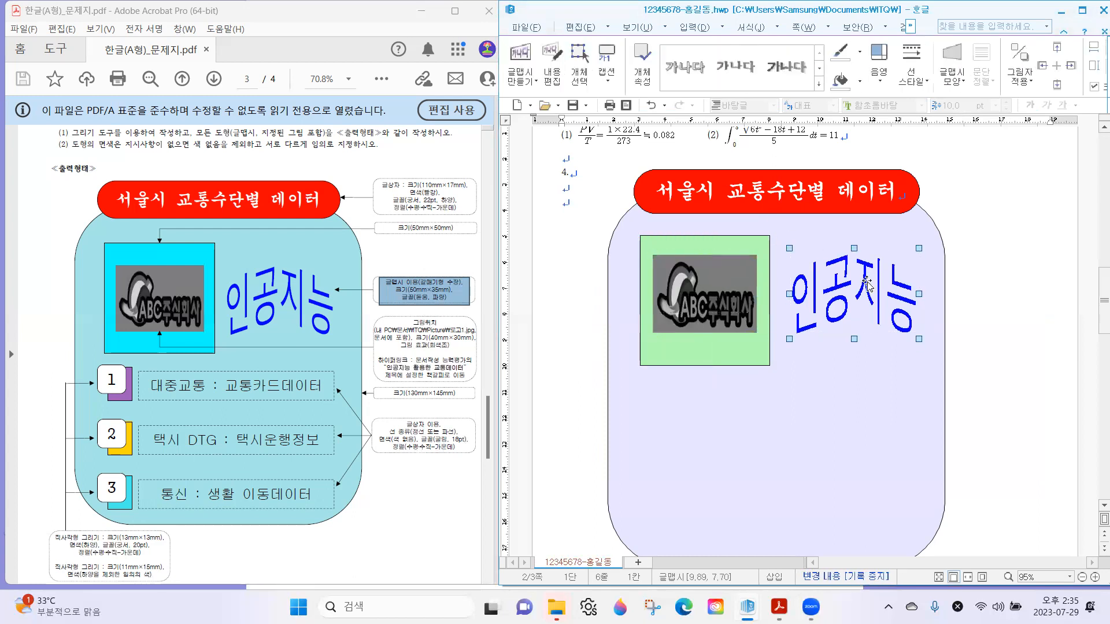
{"action": "left_click", "coordinate": [1003, 296]}
{"action": "scroll", "coordinate": [940, 308], "scroll_direction": "down", "scroll_amount": 1}
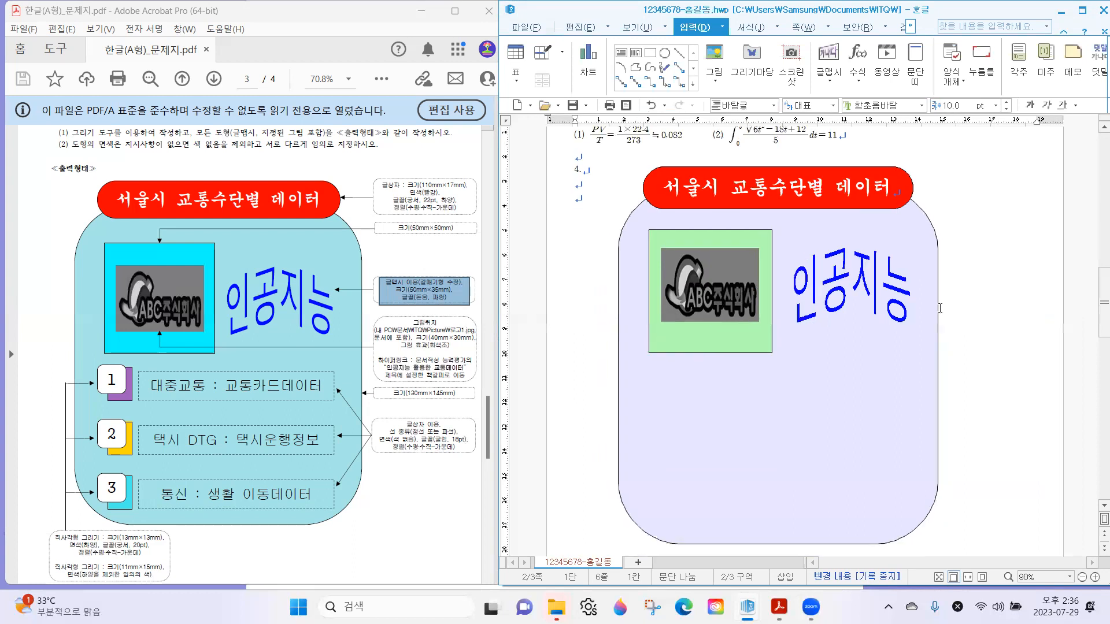
Examine the exam paper's requirements for the numbered rectangles, marking the lines for the 11 × 15 mm rectangle.
{"action": "left_click", "coordinate": [387, 255]}
{"action": "scroll", "coordinate": [260, 347], "scroll_direction": "down", "scroll_amount": 1}
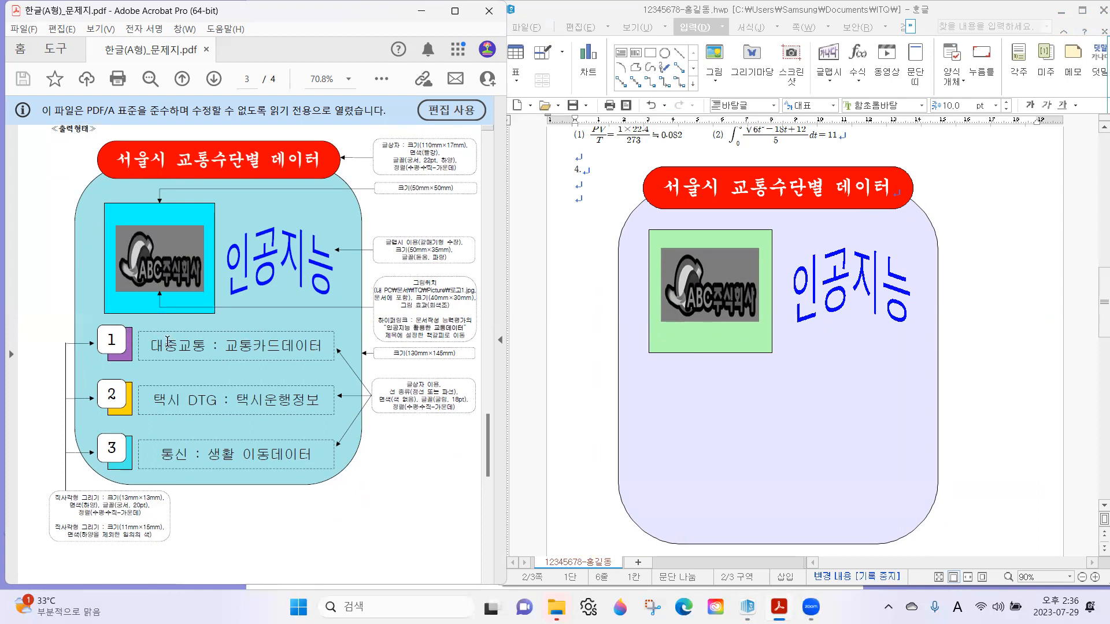
{"action": "left_click", "coordinate": [114, 342]}
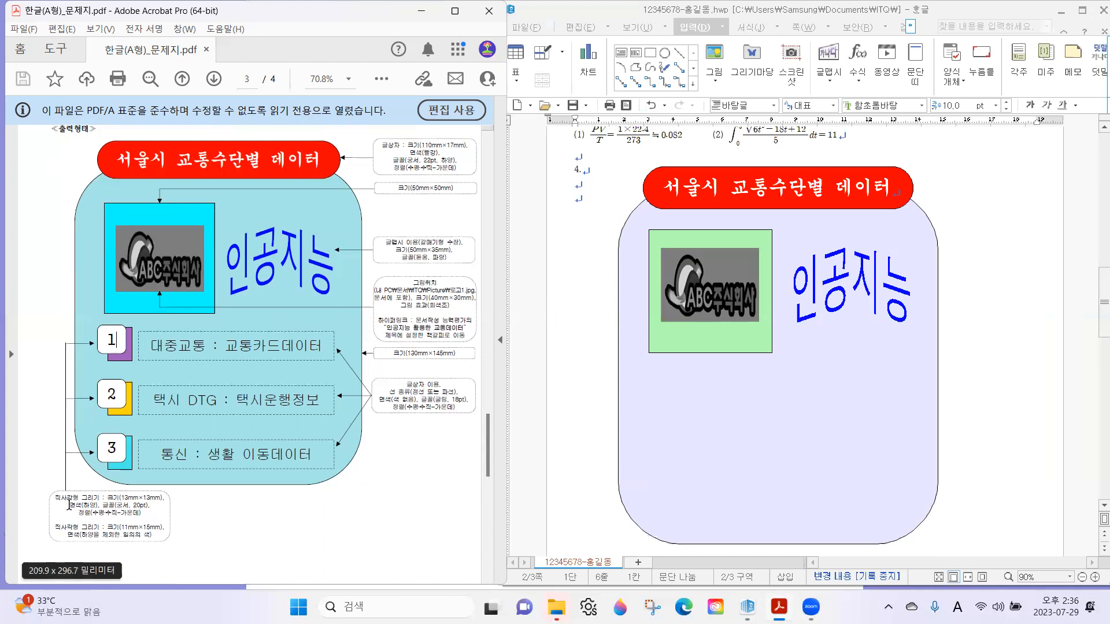
{"action": "left_click_drag", "start_coordinate": [55, 498], "coordinate": [94, 494]}
{"action": "left_click", "coordinate": [114, 496]}
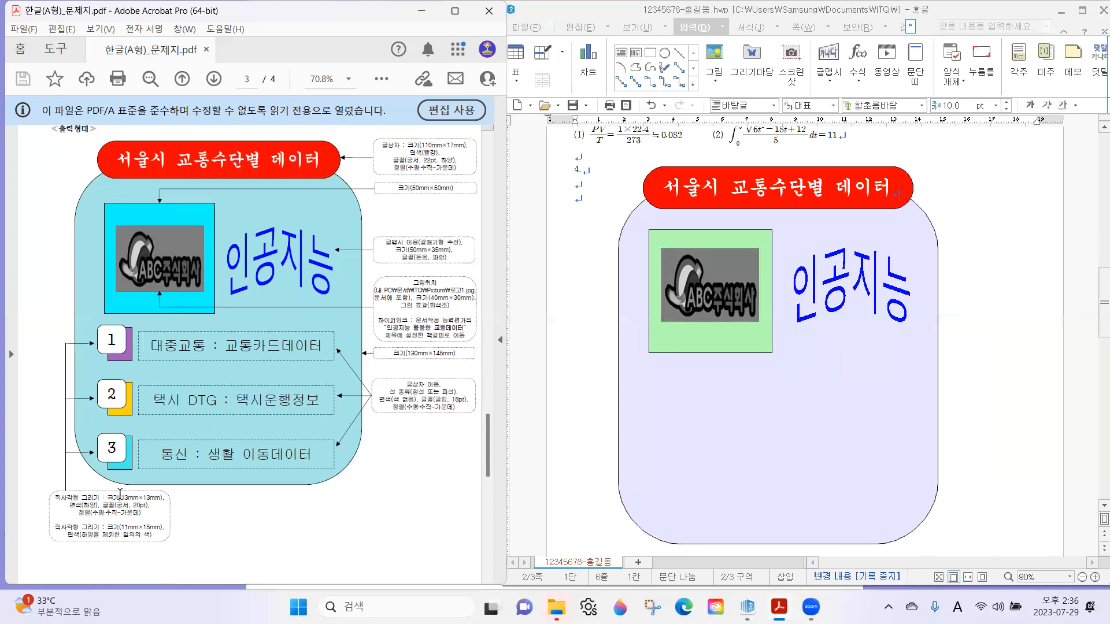
{"action": "left_click_drag", "start_coordinate": [83, 506], "coordinate": [154, 507]}
{"action": "left_click", "coordinate": [98, 527]}
{"action": "mouse_move", "coordinate": [56, 527]}
{"action": "left_mouse_down"}
{"action": "mouse_move", "coordinate": [165, 530]}
{"action": "mouse_move", "coordinate": [157, 541]}
{"action": "left_mouse_up"}
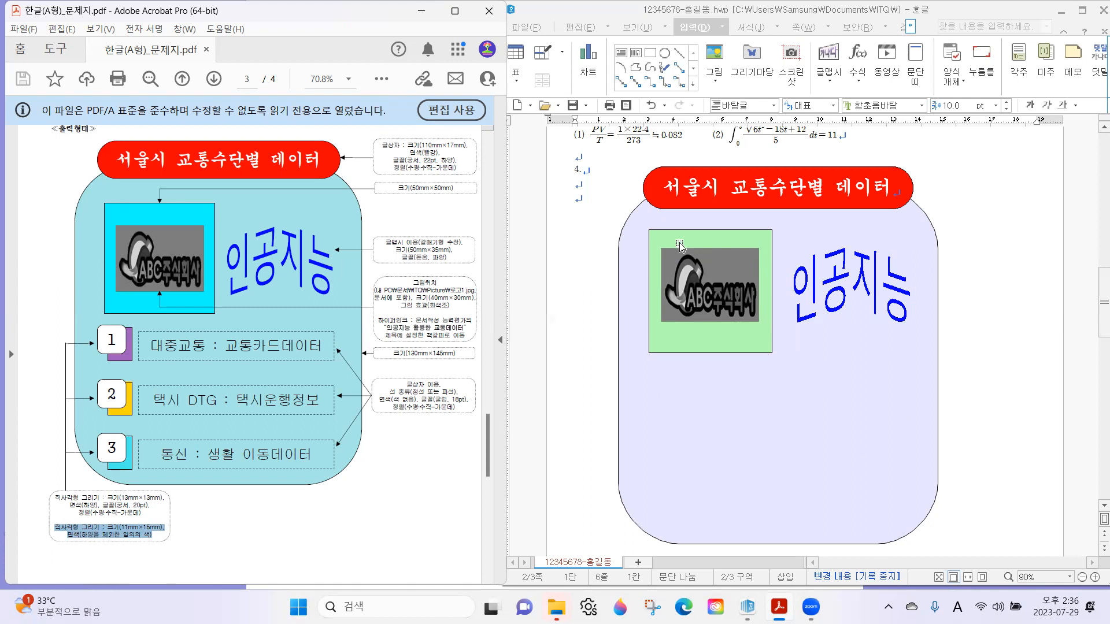
Draw a rectangle about 12 × 16 mm just below the green square, near its left edge.
{"action": "left_click", "coordinate": [650, 52]}
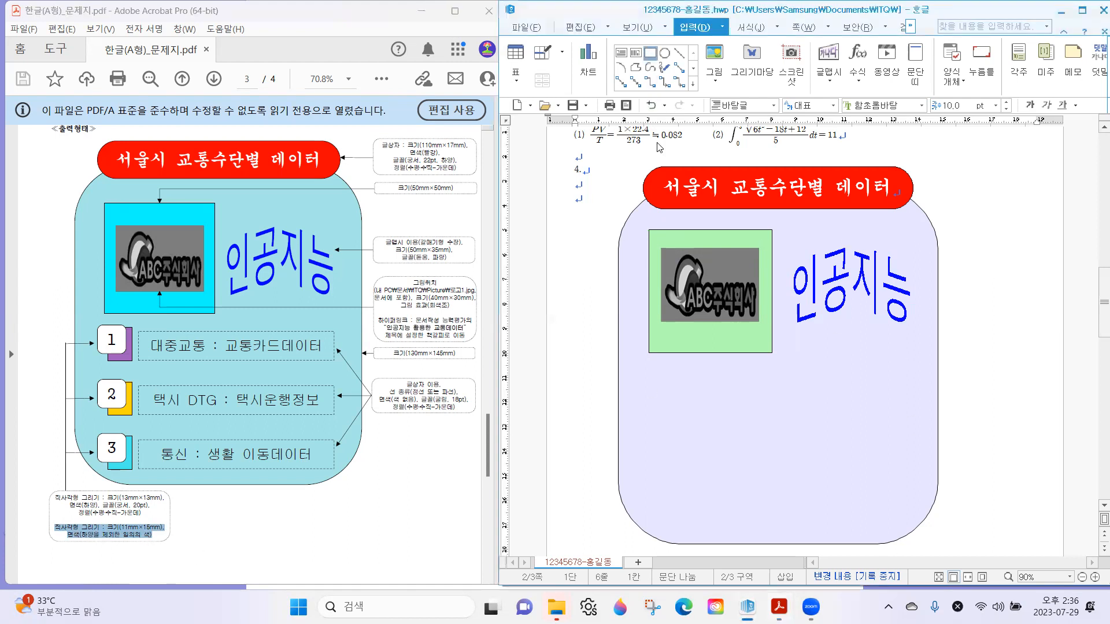
{"action": "left_click_drag", "start_coordinate": [666, 368], "coordinate": [695, 408]}
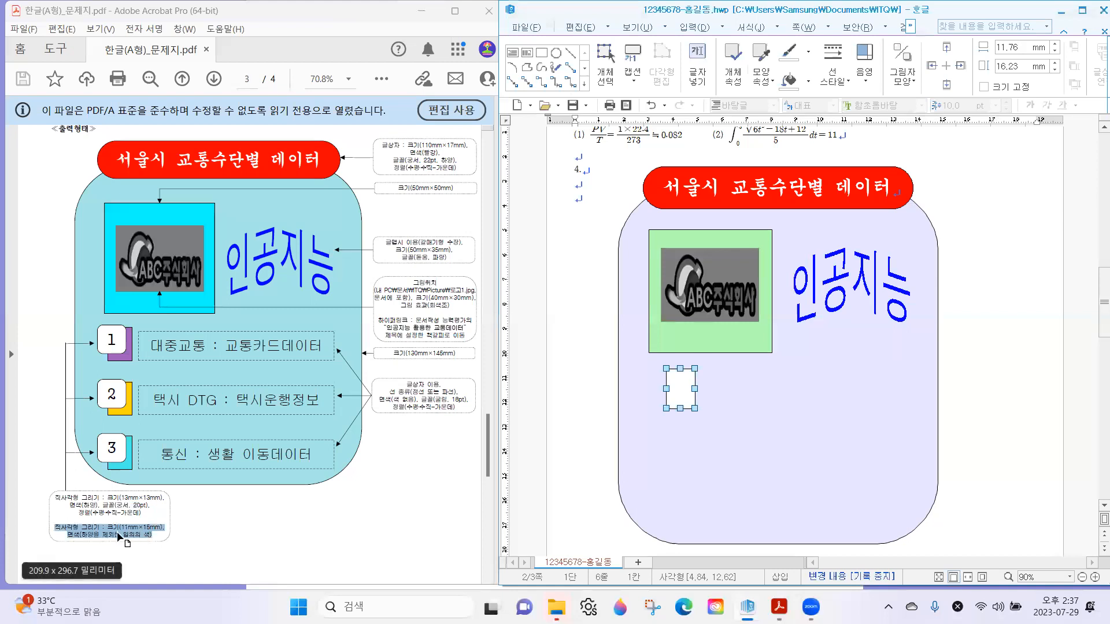
Set the new rectangle's size to 11 mm wide and 15 mm high, and lock its size.
{"action": "double_click", "coordinate": [690, 379]}
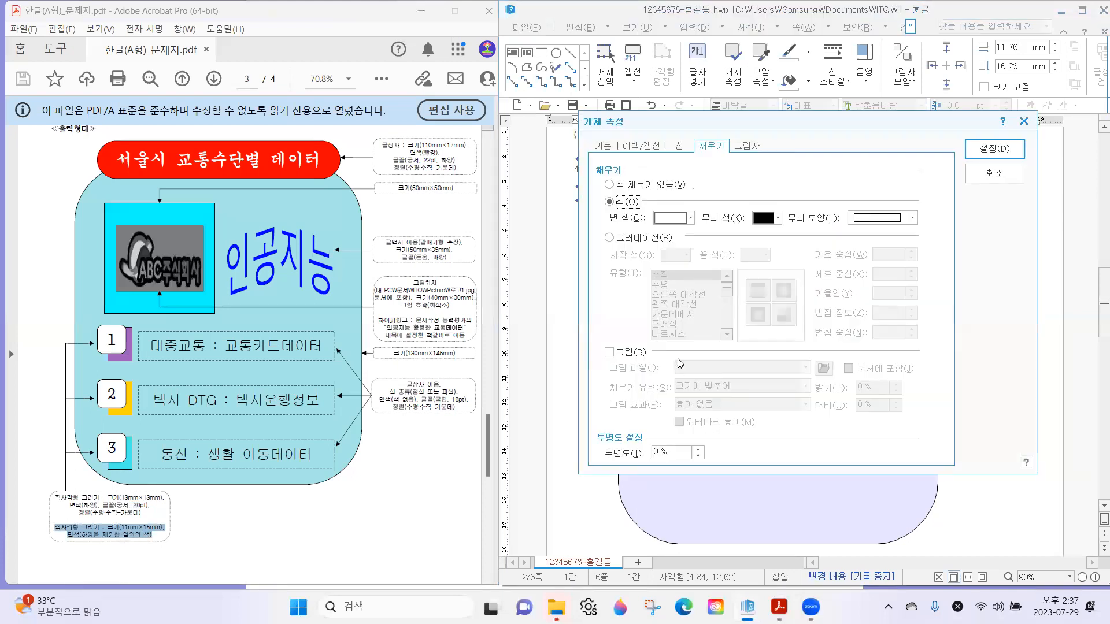
{"action": "left_click", "coordinate": [604, 147]}
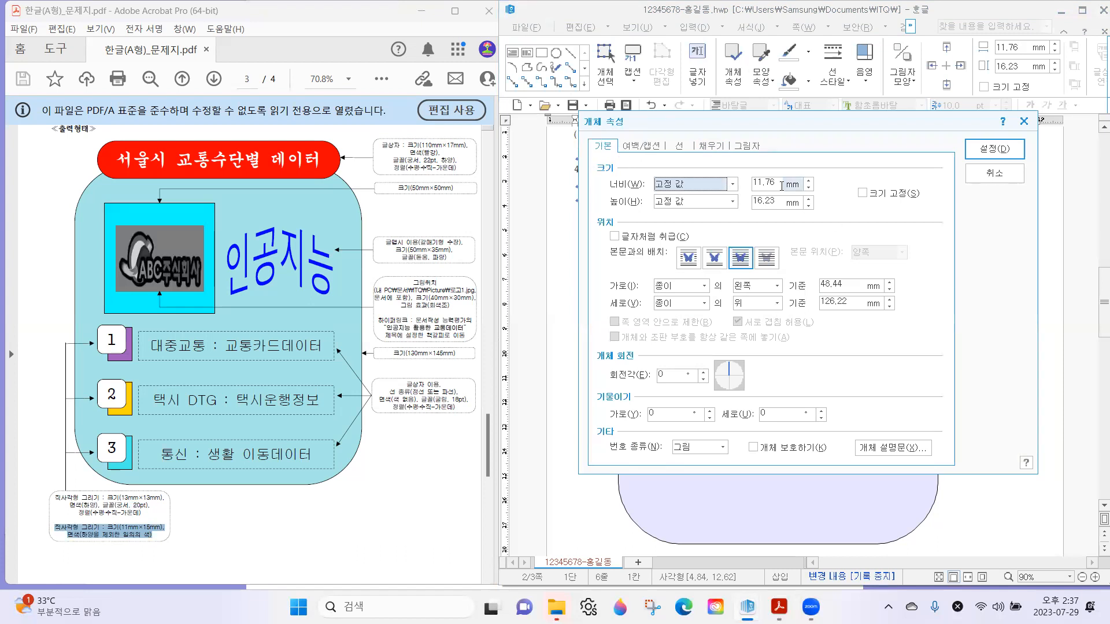
{"action": "key", "text": "Tab"}
{"action": "type", "text": "11"}
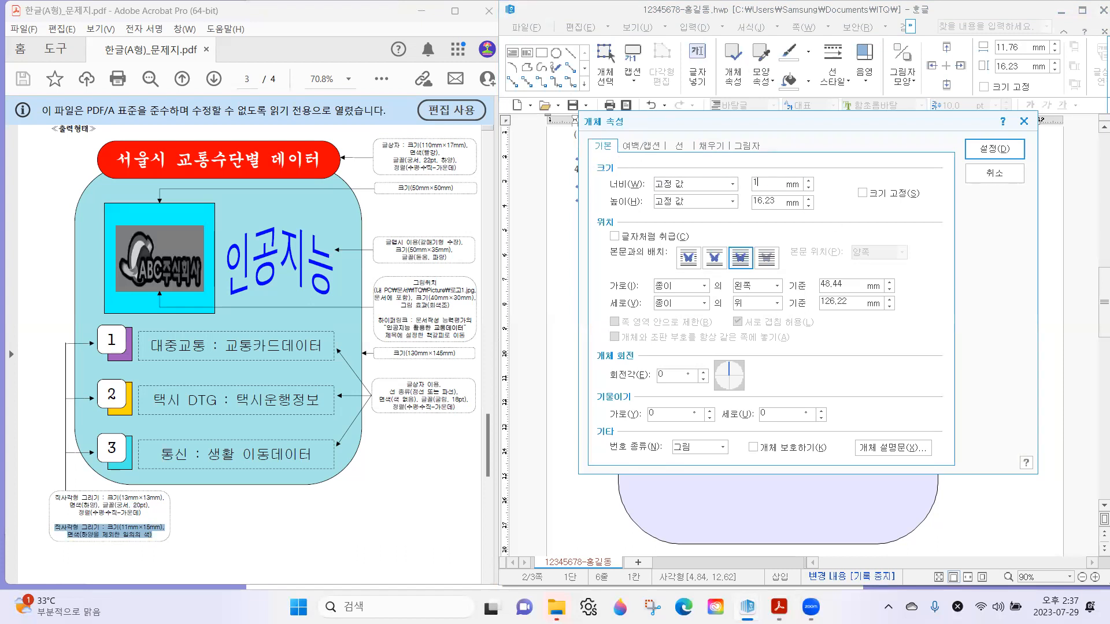
{"action": "key", "text": "Tab"}
{"action": "key", "text": "Tab"}
{"action": "type", "text": "1"}
{"action": "left_click", "coordinate": [861, 193]}
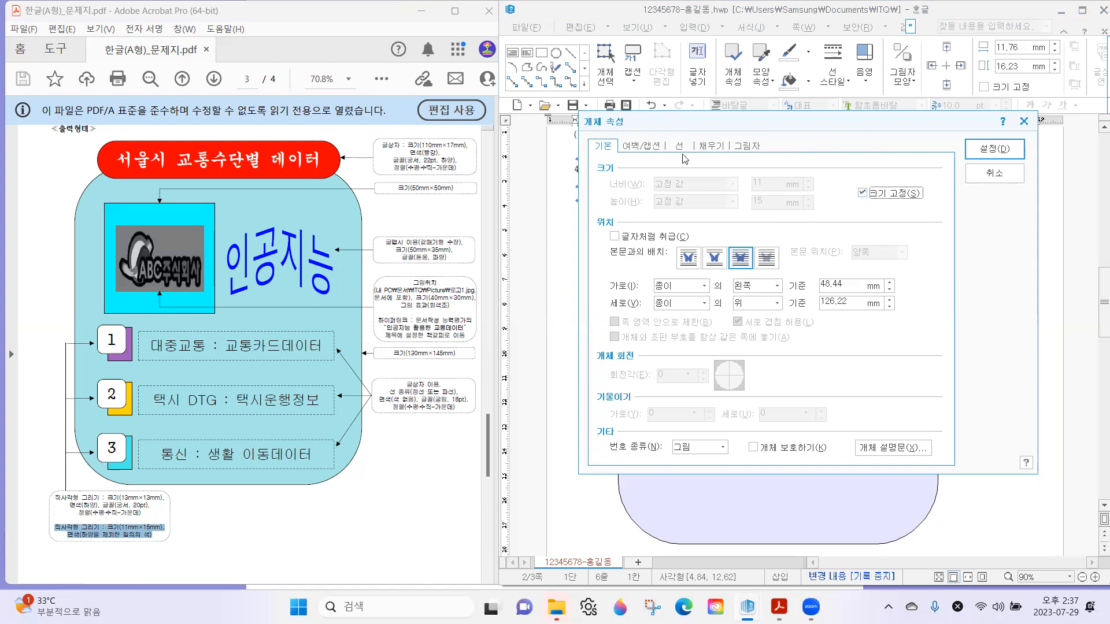
Fill the 11 × 15 mm rectangle with purple, apply the properties, and nudge it slightly left.
{"action": "left_click", "coordinate": [714, 146]}
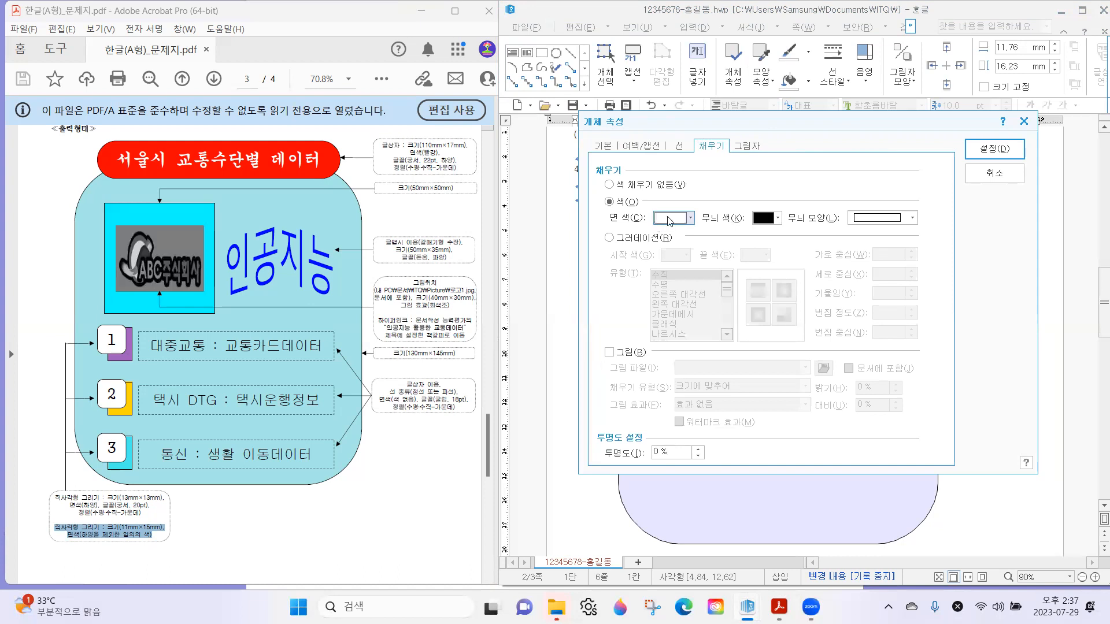
{"action": "left_click", "coordinate": [670, 218]}
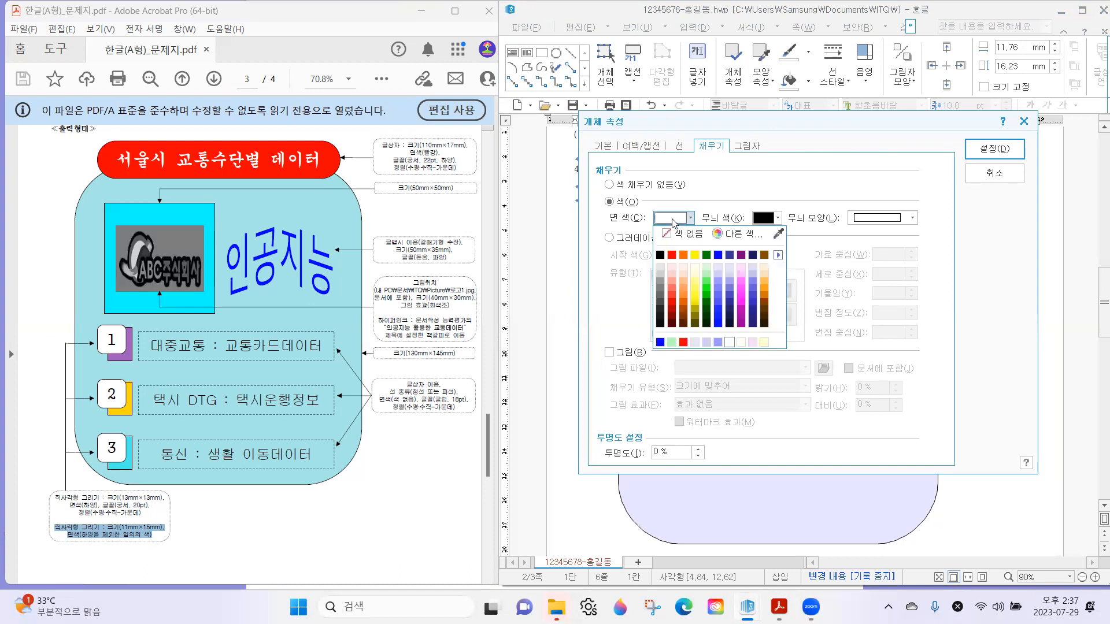
{"action": "left_click", "coordinate": [741, 317]}
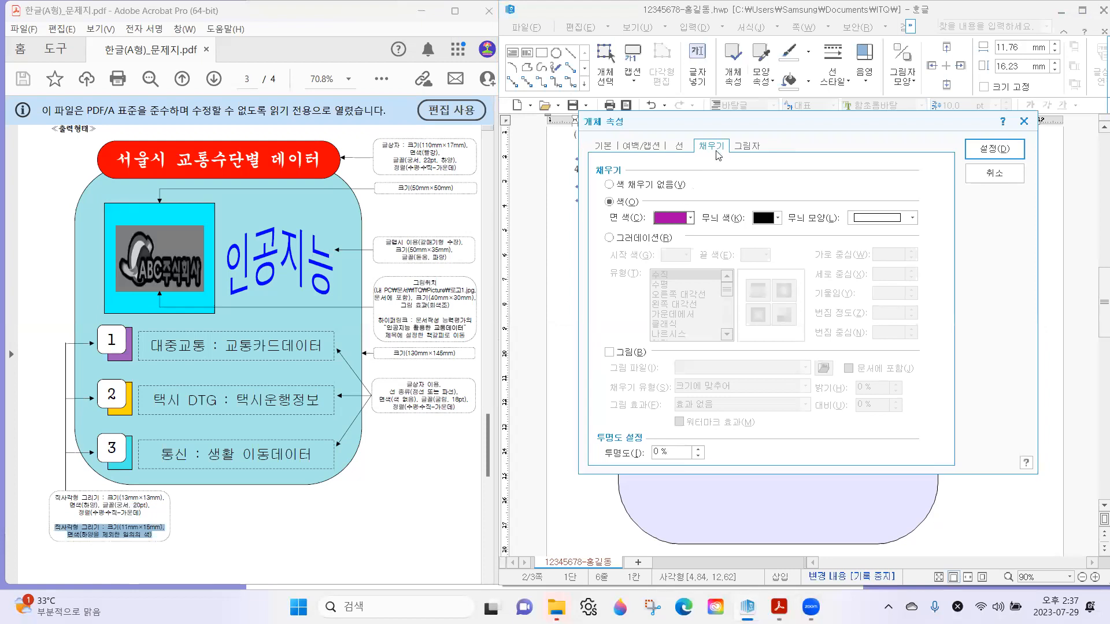
{"action": "left_click", "coordinate": [689, 218]}
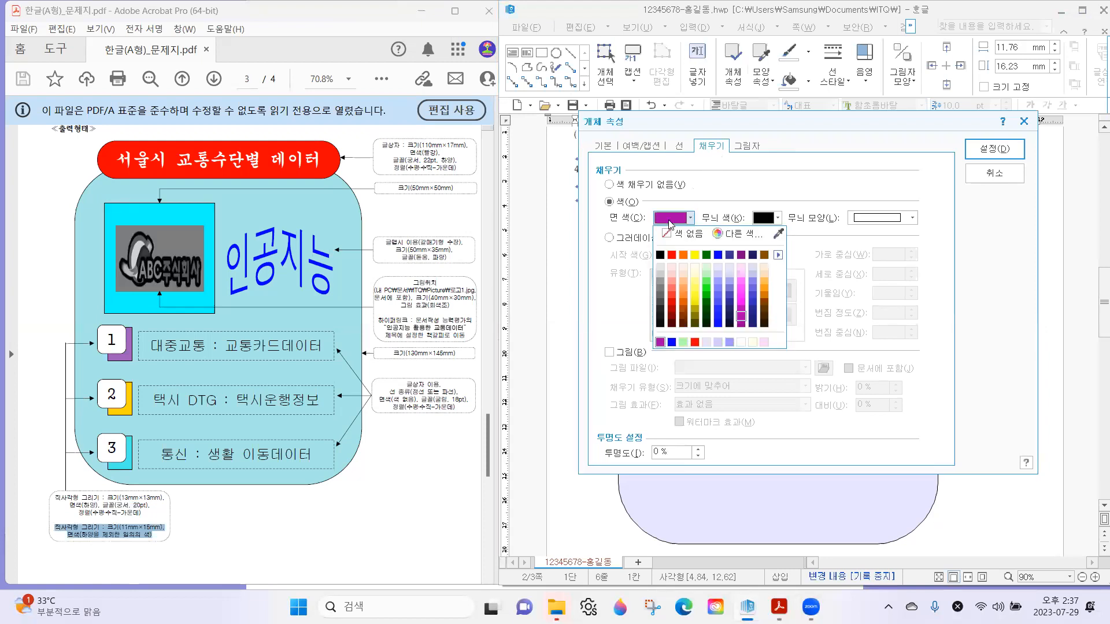
{"action": "left_click", "coordinate": [691, 202]}
{"action": "left_click", "coordinate": [989, 151]}
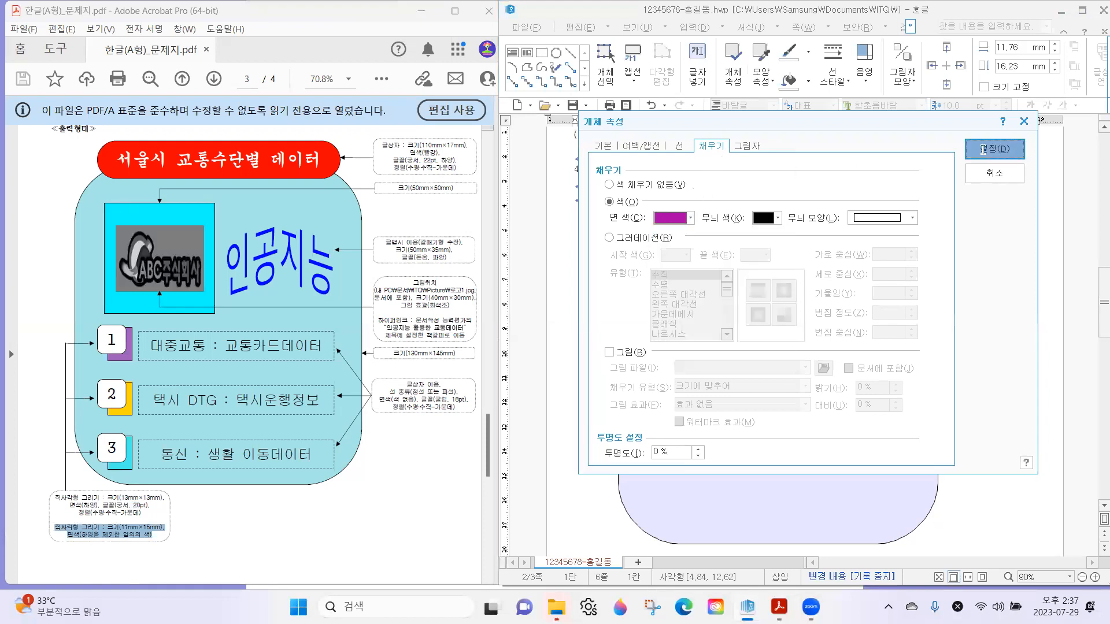
{"action": "left_click_drag", "start_coordinate": [679, 391], "coordinate": [669, 392]}
{"action": "left_click", "coordinate": [600, 396]}
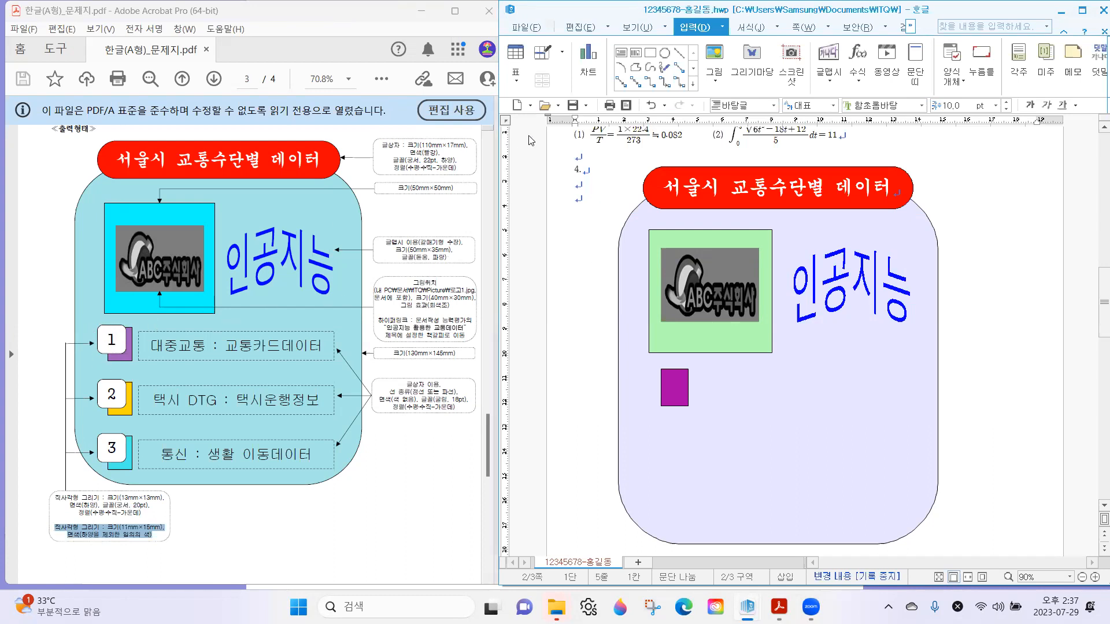
Draw a rectangle about 12 × 12 mm over the purple one's upper-left part, and mark its requirements on the exam paper.
{"action": "left_click", "coordinate": [653, 60]}
{"action": "left_click_drag", "start_coordinate": [643, 367], "coordinate": [672, 398]}
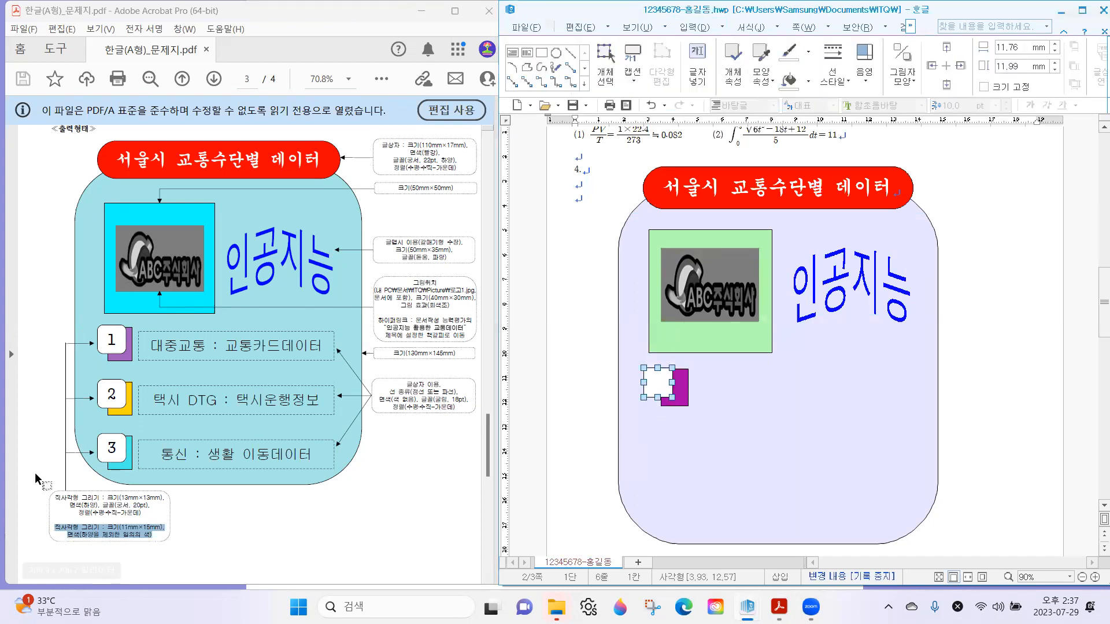
{"action": "left_click_drag", "start_coordinate": [56, 495], "coordinate": [143, 513]}
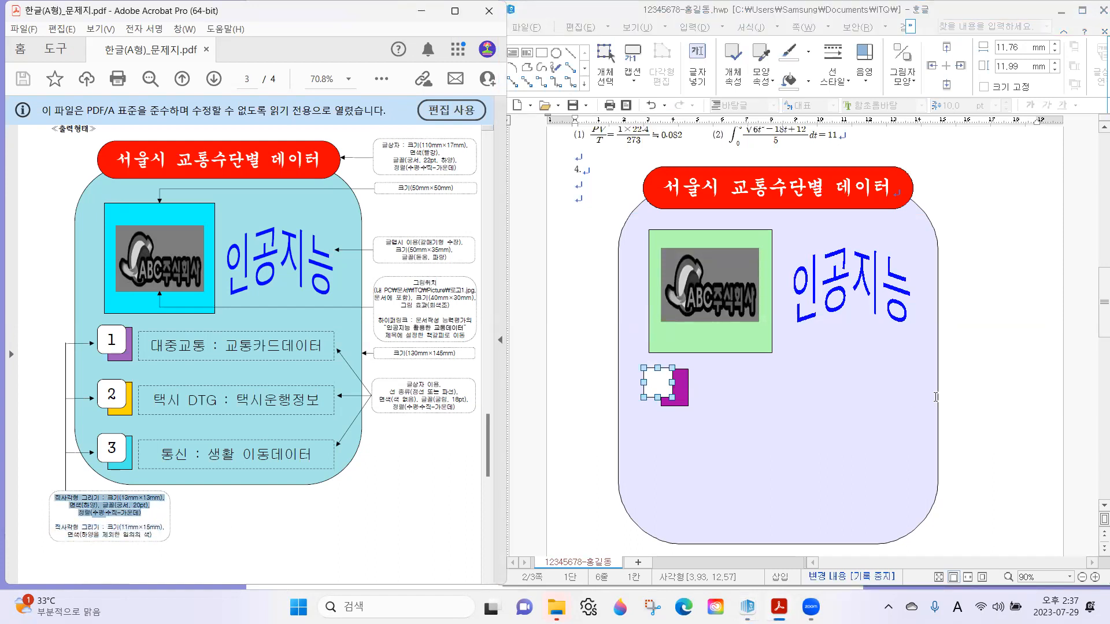
{"action": "left_click_drag", "start_coordinate": [659, 385], "coordinate": [660, 378]}
Set the white front rectangle's width and height to 13 mm each, and lock its size.
{"action": "double_click", "coordinate": [661, 379]}
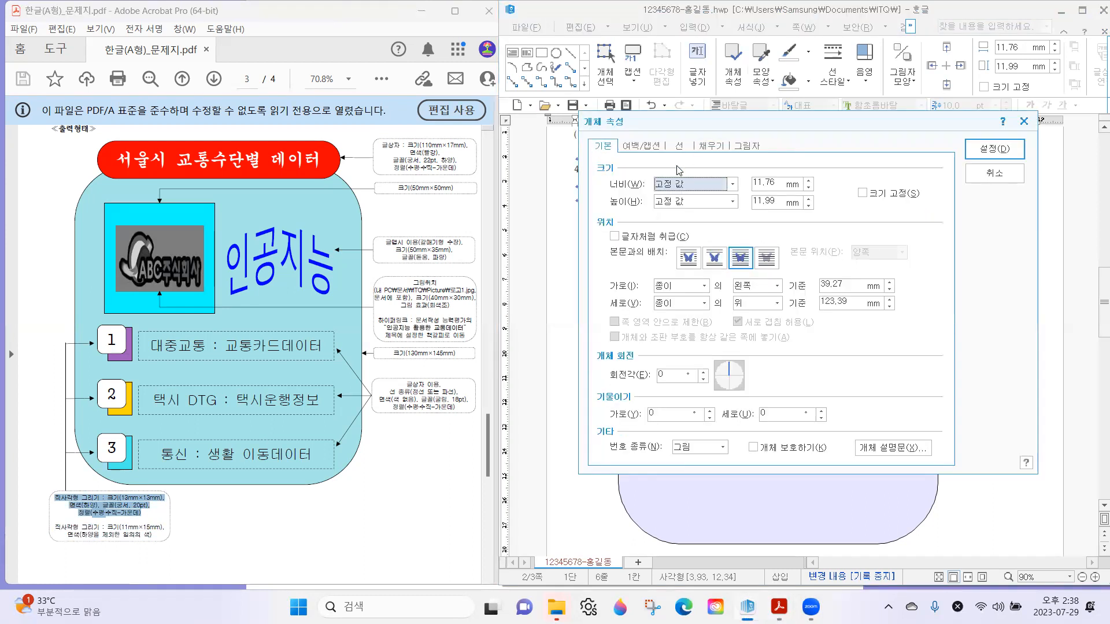
{"action": "double_click", "coordinate": [779, 185]}
{"action": "type", "text": "13"}
{"action": "key", "text": "Tab"}
{"action": "key", "text": "Tab"}
{"action": "type", "text": "13"}
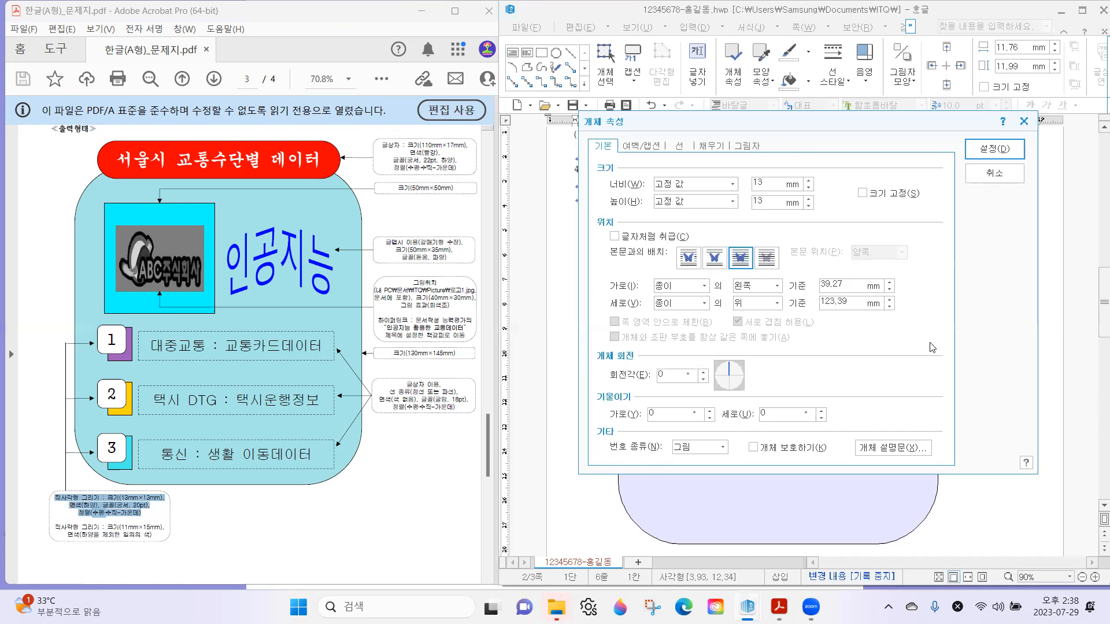
{"action": "left_click", "coordinate": [890, 197]}
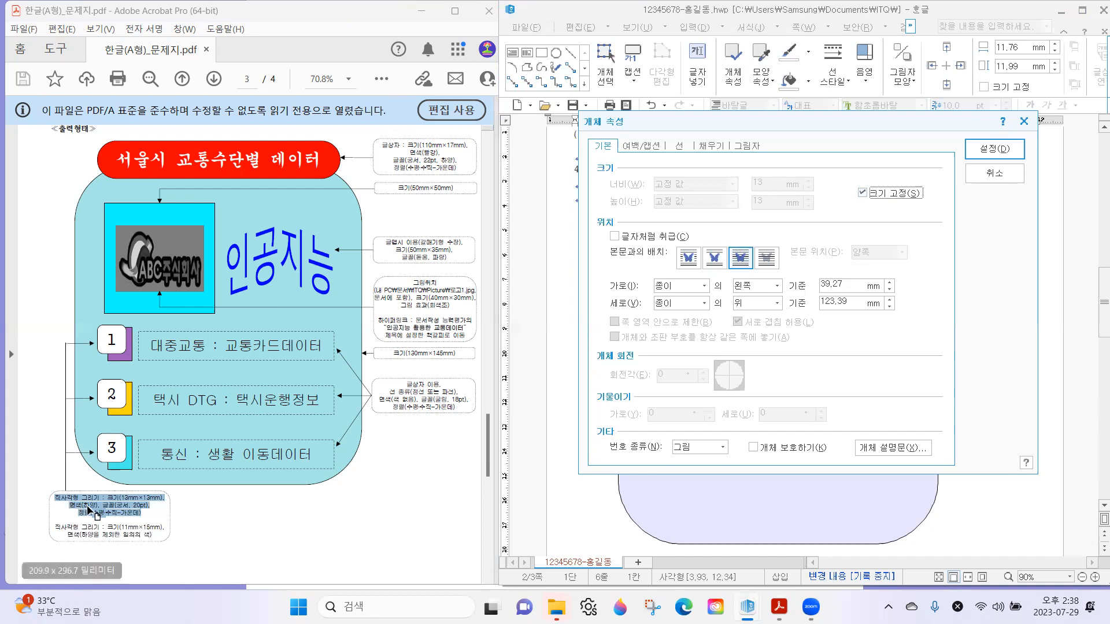
Check the fill requirement on the exam paper, and set the front rectangle's fill colour to white (RGB 255,255,255).
{"action": "left_click_drag", "start_coordinate": [74, 512], "coordinate": [87, 513]}
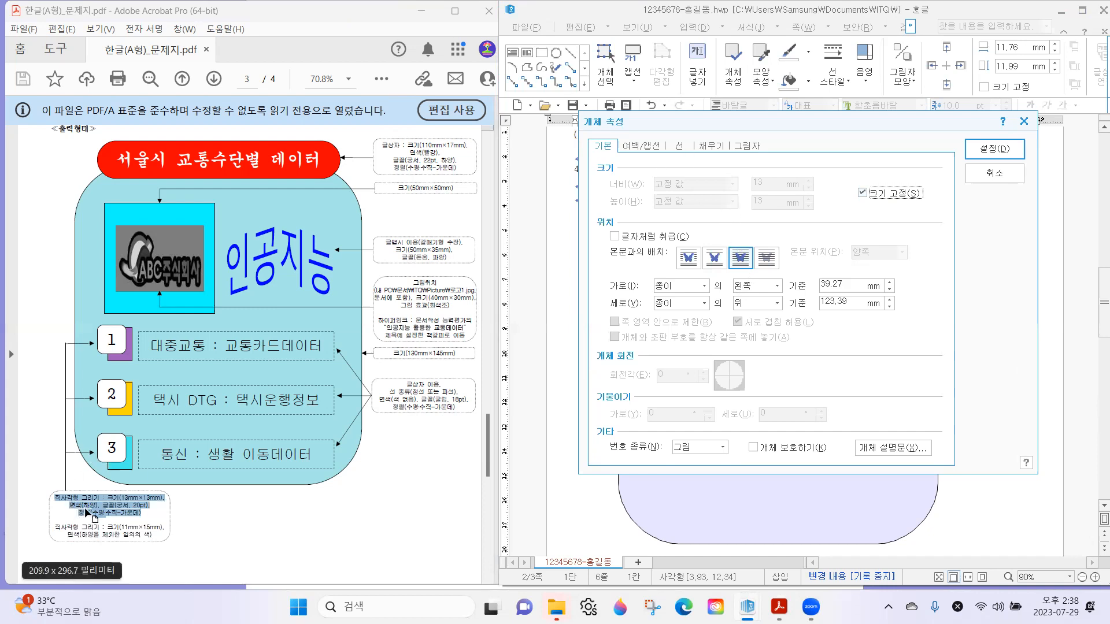
{"action": "left_click", "coordinate": [716, 149]}
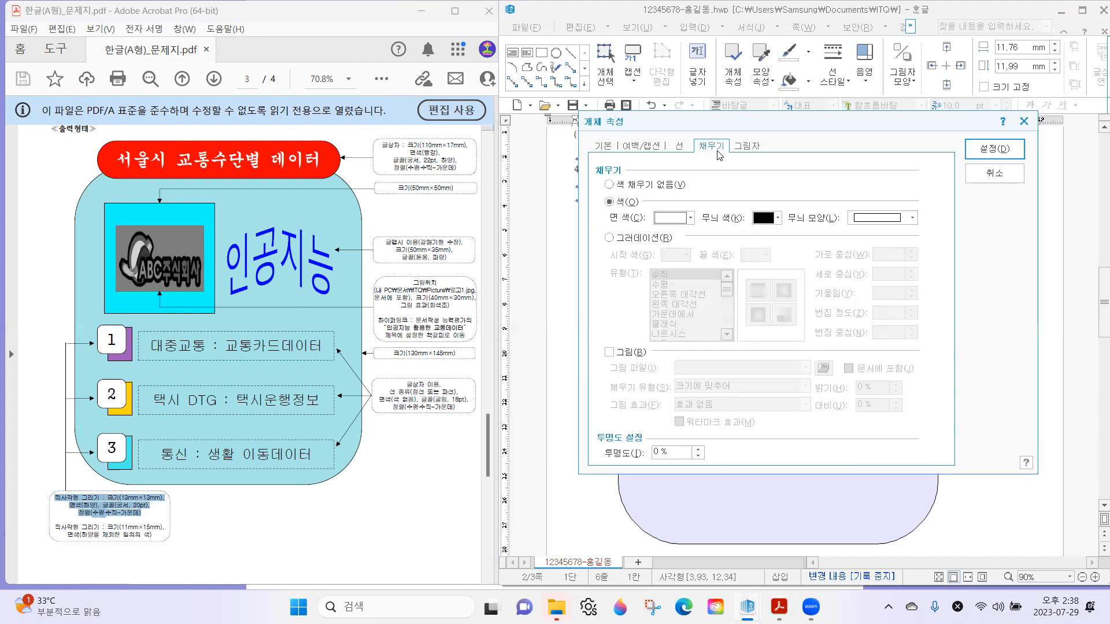
{"action": "left_click", "coordinate": [673, 219]}
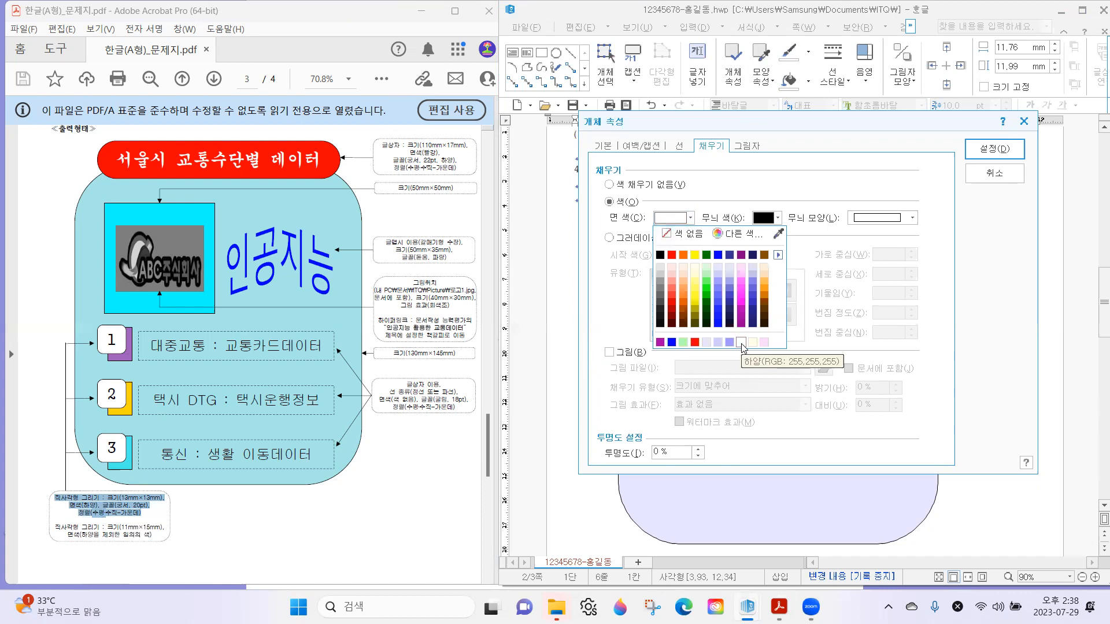
{"action": "left_click", "coordinate": [741, 342]}
{"action": "left_click", "coordinate": [673, 218]}
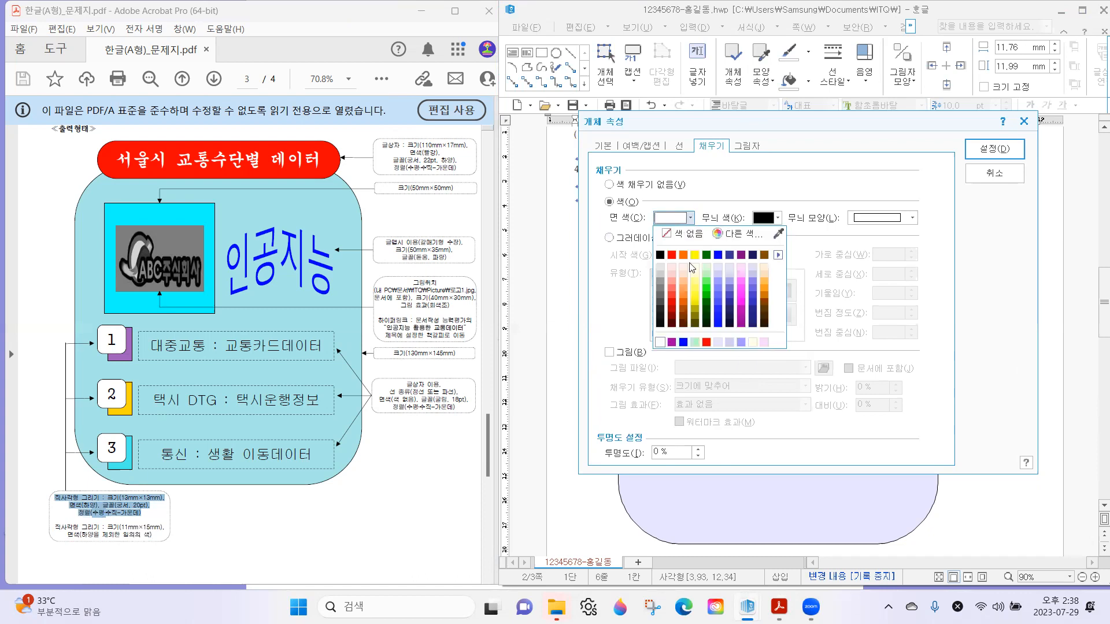
{"action": "left_click", "coordinate": [660, 343]}
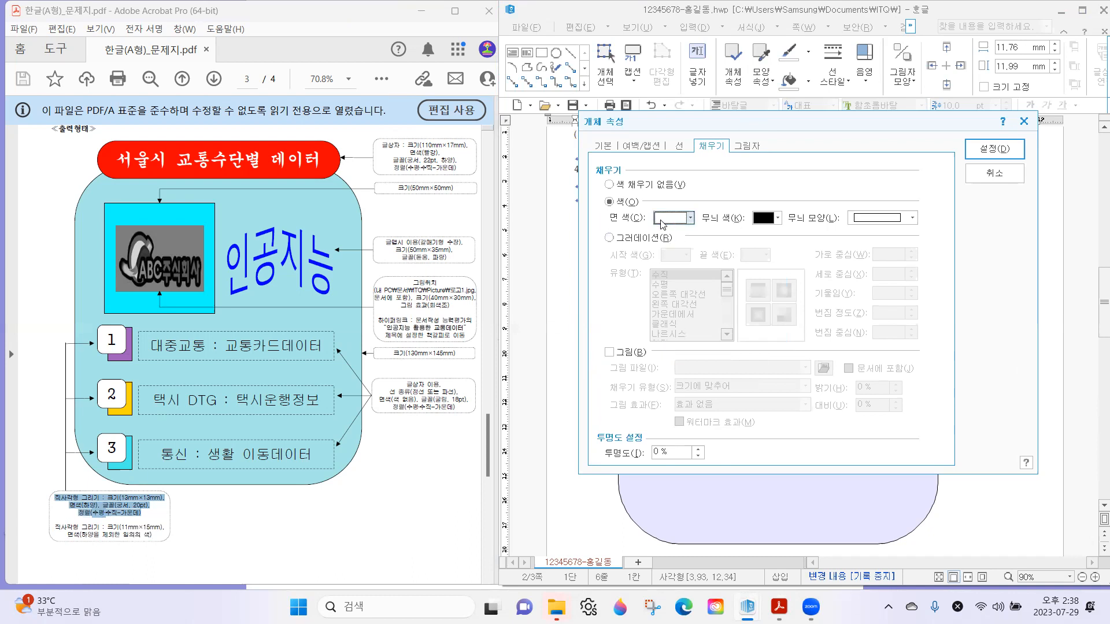
Give the 13 × 13 mm rectangle the rounded corner shape (둥근 모양) and apply the properties.
{"action": "left_click", "coordinate": [682, 146]}
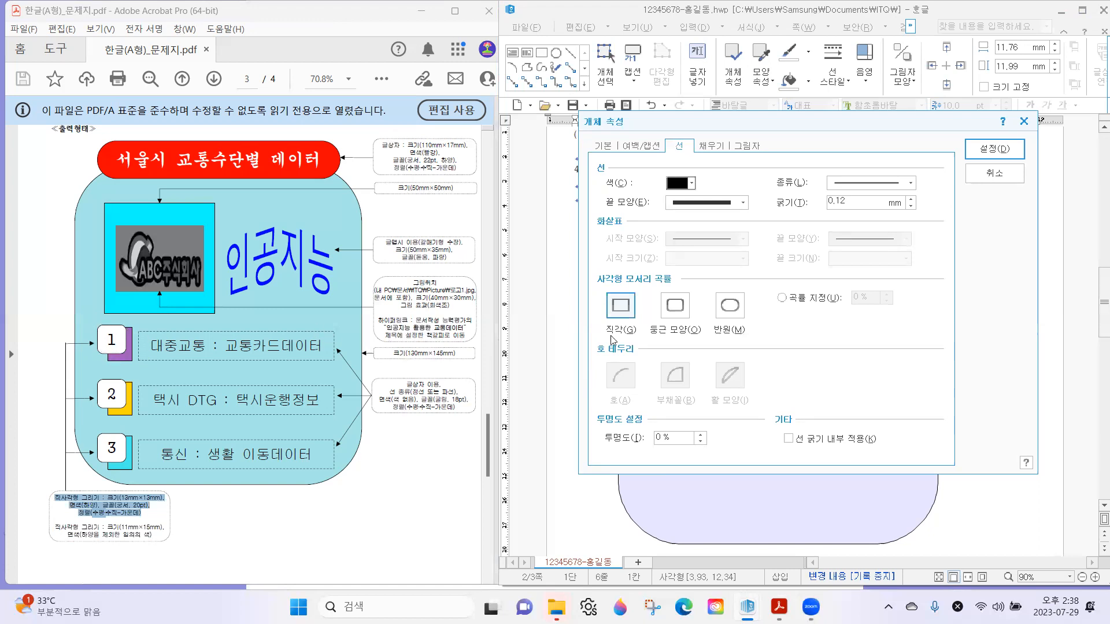
{"action": "left_click", "coordinate": [674, 305]}
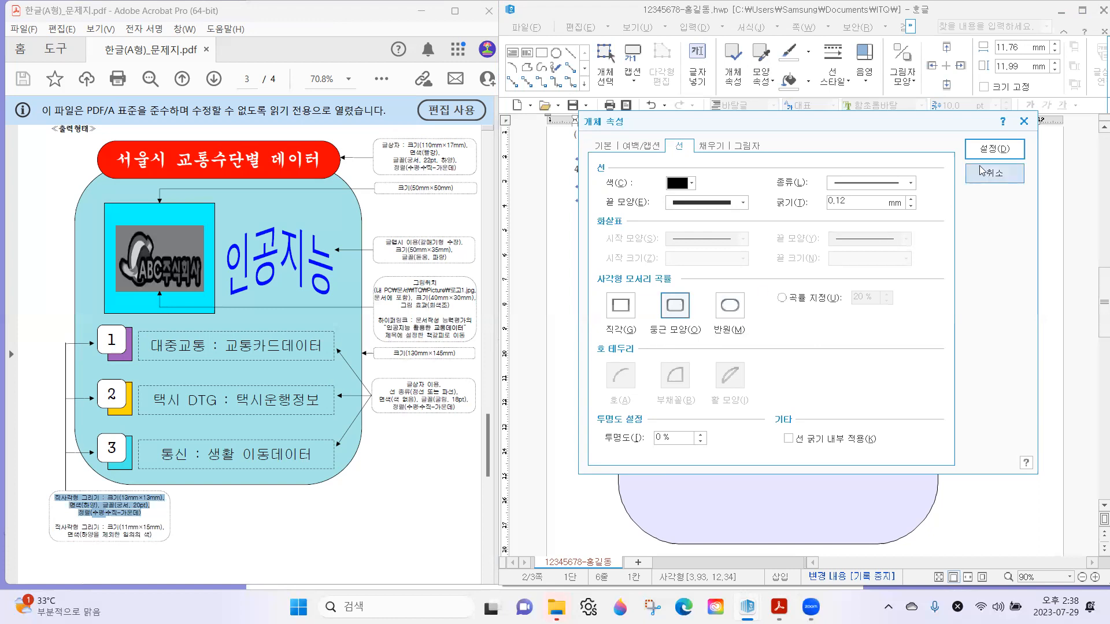
{"action": "left_click", "coordinate": [990, 150]}
Position the rounded white square over the purple rectangle's upper-left part, leaving purple showing along its right and lower edges.
{"action": "left_click_drag", "start_coordinate": [658, 379], "coordinate": [677, 374]}
{"action": "key", "text": "Left"}
{"action": "key", "text": "Down"}
{"action": "key", "text": "Down"}
{"action": "key", "text": "Down"}
{"action": "key", "text": "Down"}
{"action": "key", "text": "Down"}
{"action": "key", "text": "Down"}
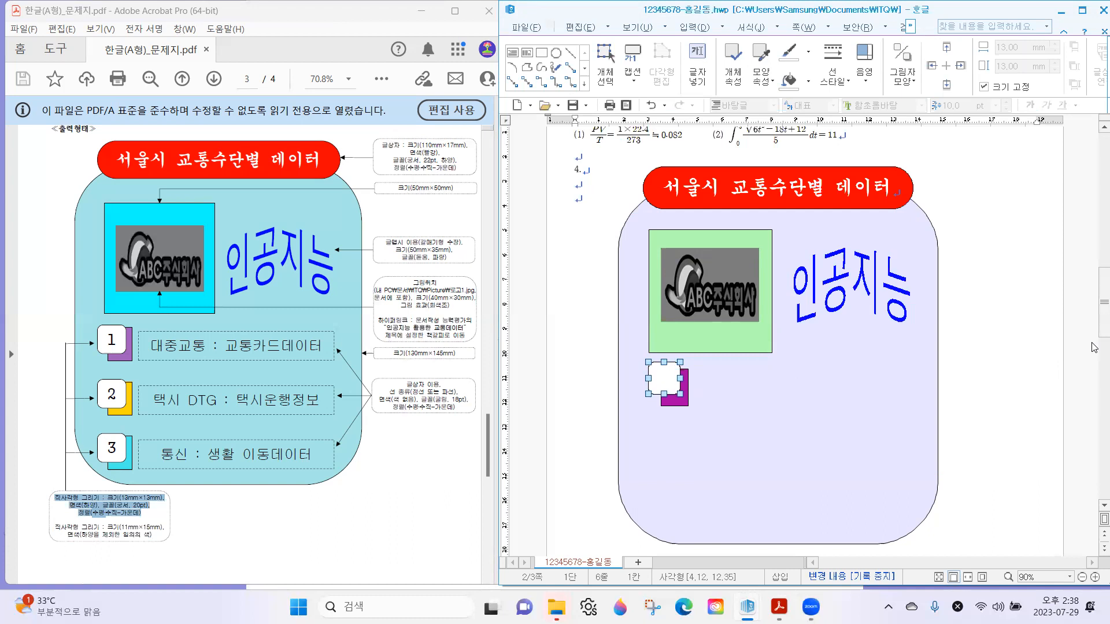
{"action": "key", "text": "Right"}
{"action": "key", "text": "Right"}
{"action": "key", "text": "Down"}
{"action": "key", "text": "Down"}
{"action": "key", "text": "Down"}
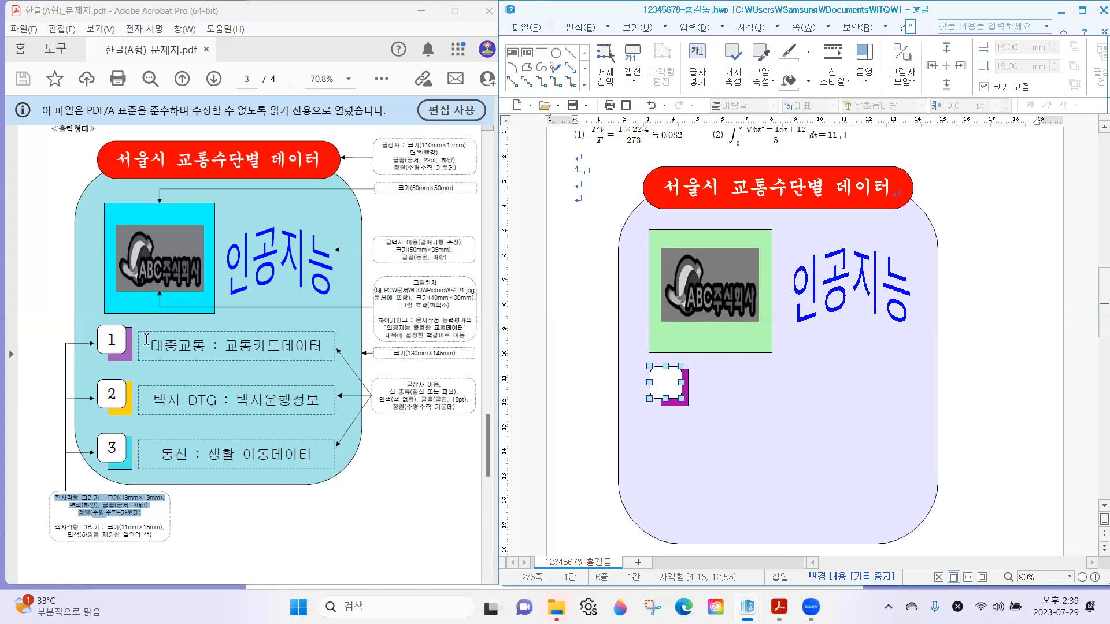
Make the rounded white square hold text and enter the number 1 in it.
{"action": "right_click", "coordinate": [660, 386]}
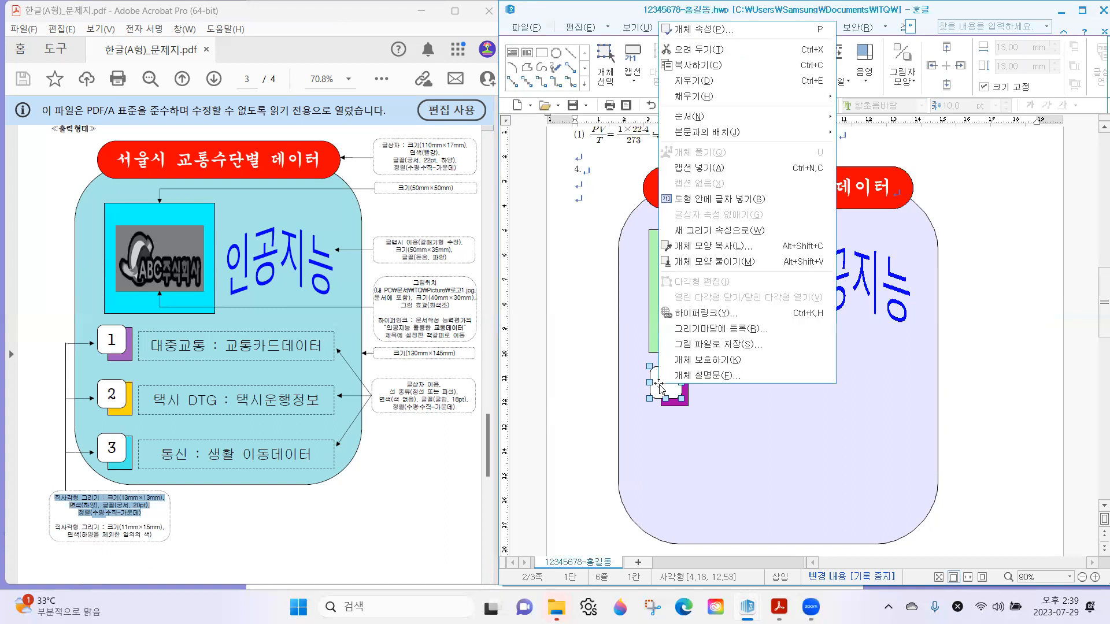
{"action": "left_click", "coordinate": [757, 202]}
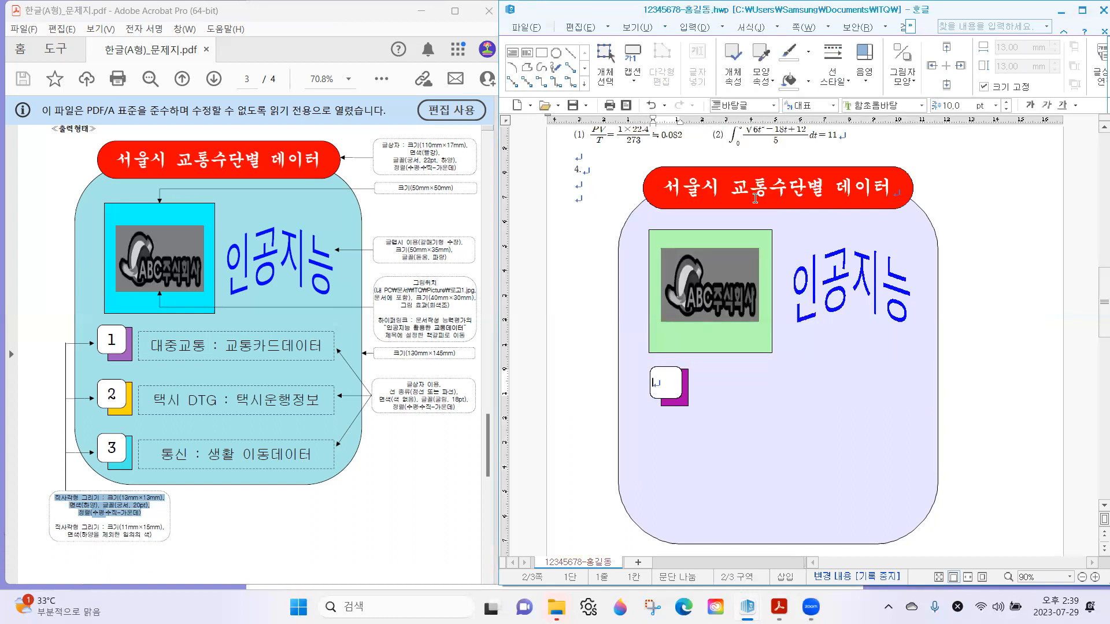
{"action": "type", "text": "1"}
Format the number 1 in the white square with the 궁서 font at 20 pt.
{"action": "left_click_drag", "start_coordinate": [659, 384], "coordinate": [649, 374]}
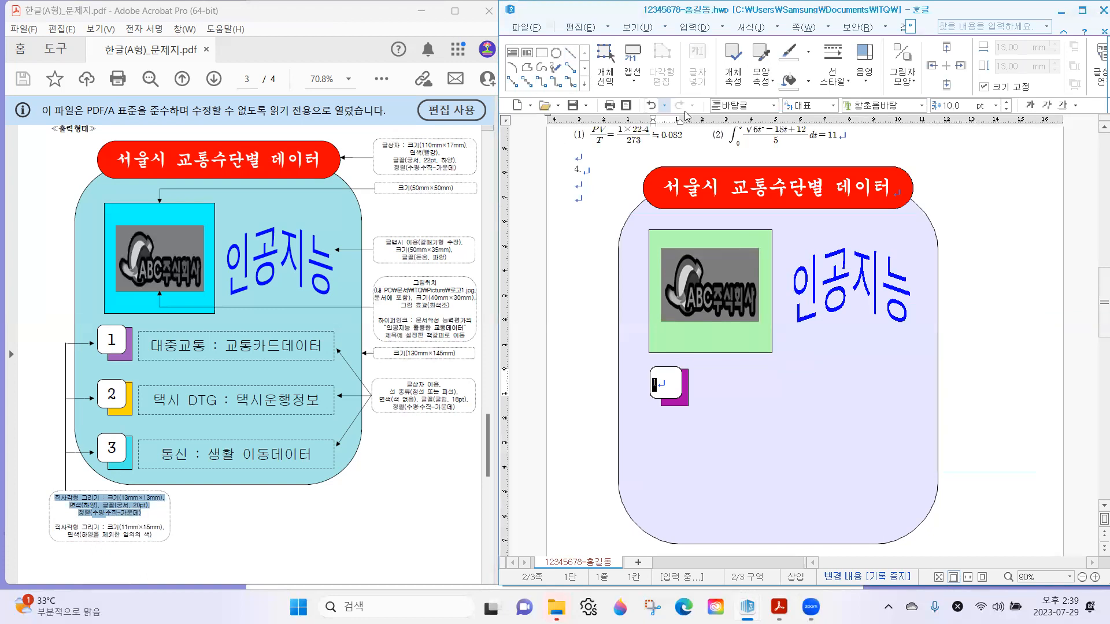
{"action": "left_click", "coordinate": [861, 105]}
{"action": "type", "text": "궁"}
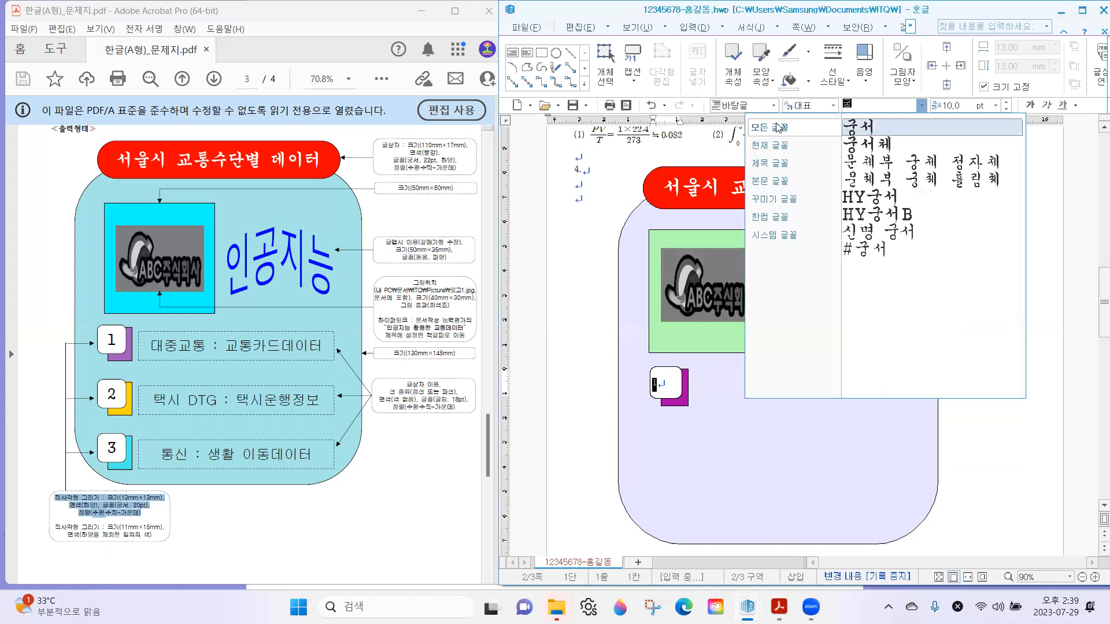
{"action": "left_click", "coordinate": [899, 130]}
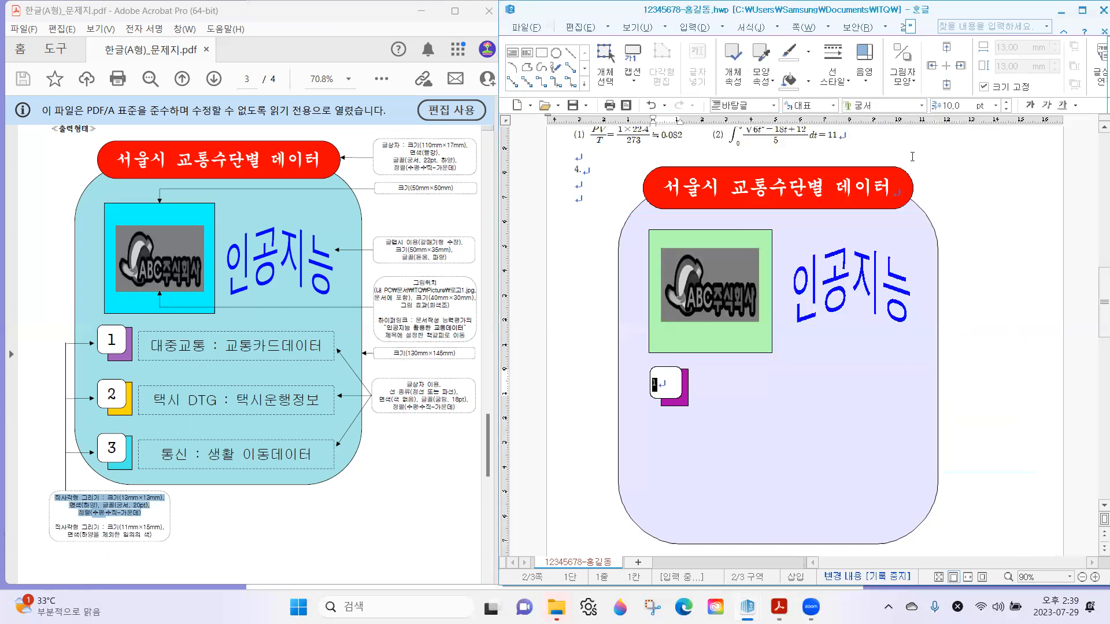
{"action": "left_click", "coordinate": [961, 107]}
{"action": "type", "text": "20"}
{"action": "key", "text": "Return"}
Centre the number 1 horizontally in the white square, enlarging the document window to reach the alignment and restoring it.
{"action": "left_click", "coordinate": [1081, 10]}
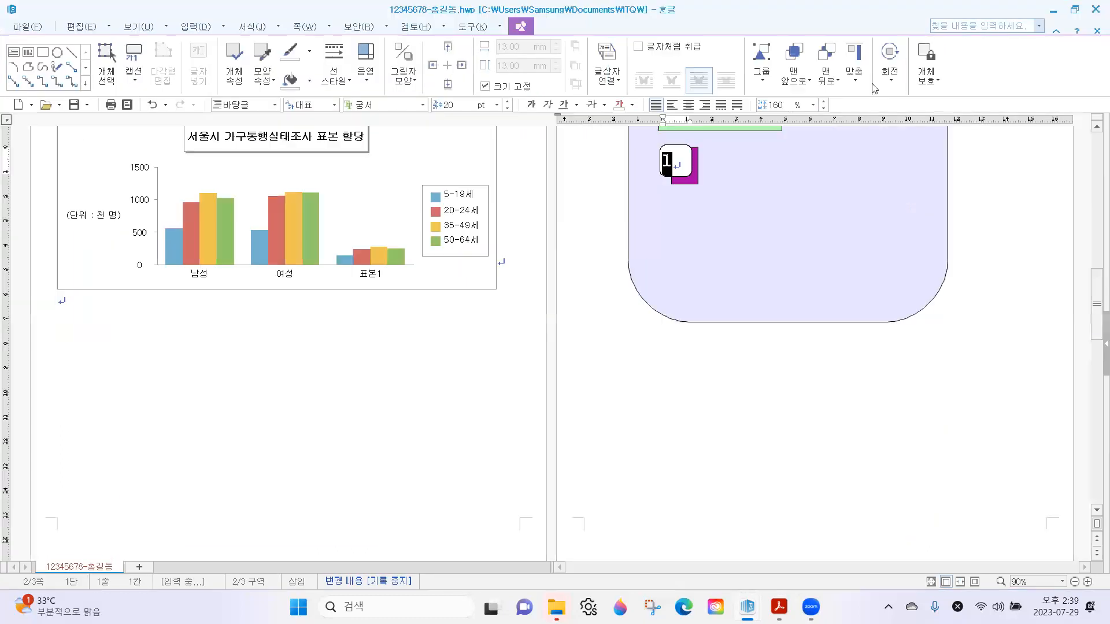
{"action": "left_click", "coordinate": [688, 105]}
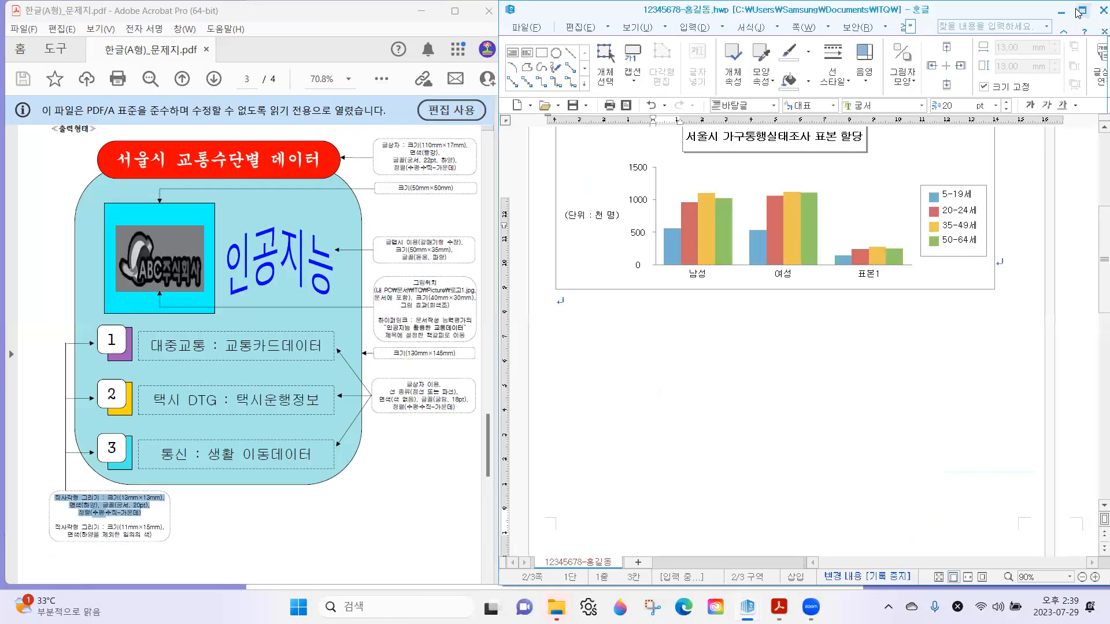
{"action": "left_click", "coordinate": [1074, 9]}
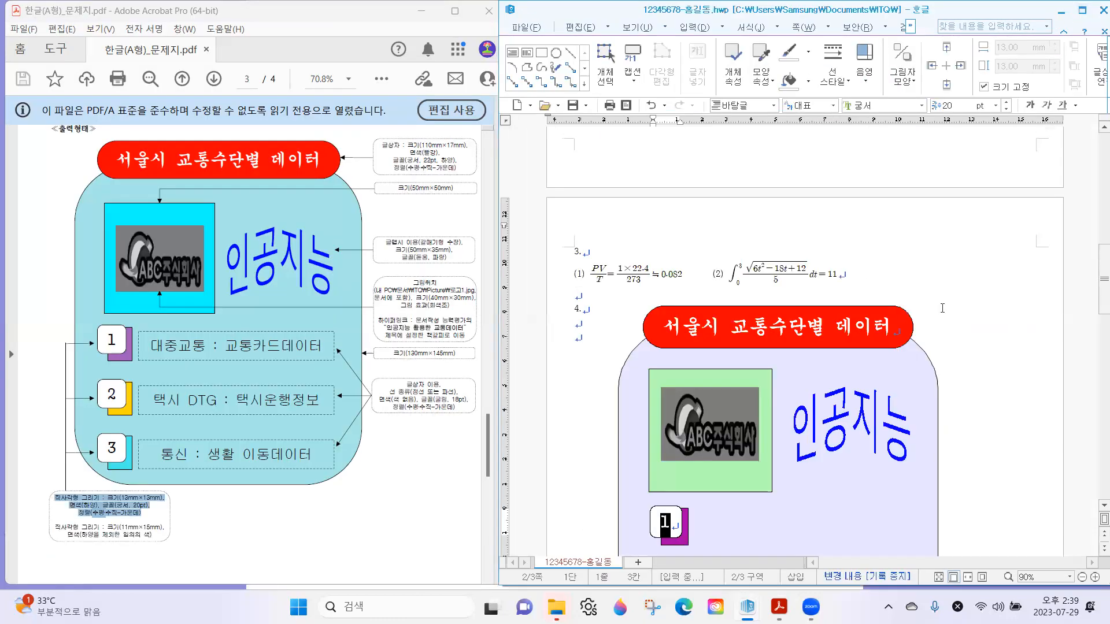
{"action": "left_click", "coordinate": [662, 520]}
{"action": "left_click", "coordinate": [1016, 426]}
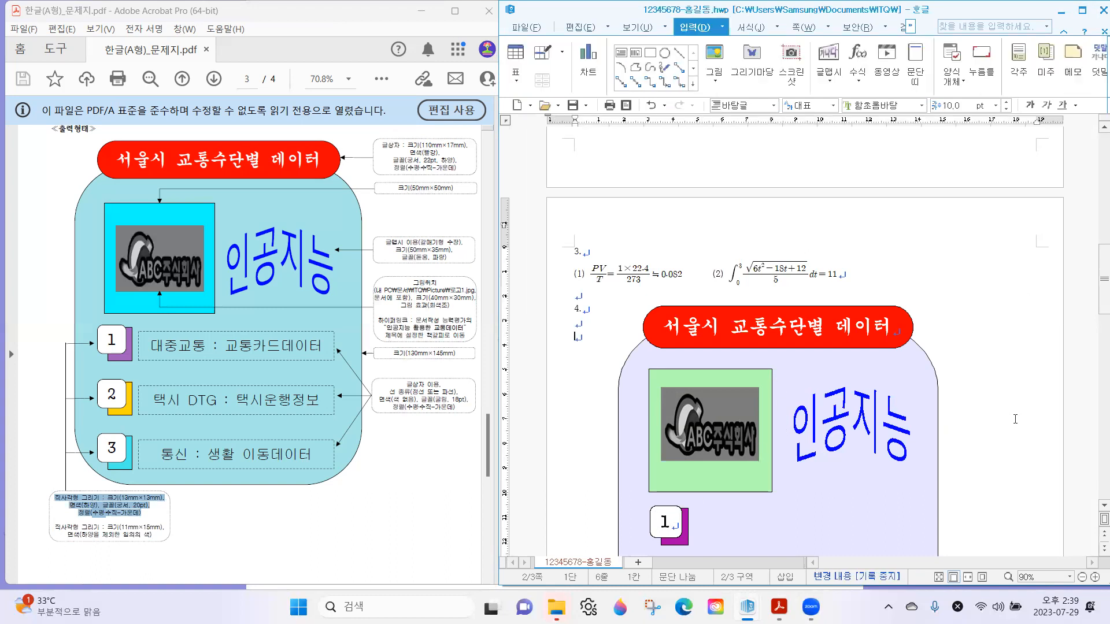
Mark the first label text, 대중교통 : 교통카드데이터, on the exam paper to examine what the text box needs.
{"action": "scroll", "coordinate": [983, 384], "scroll_direction": "down", "scroll_amount": 3}
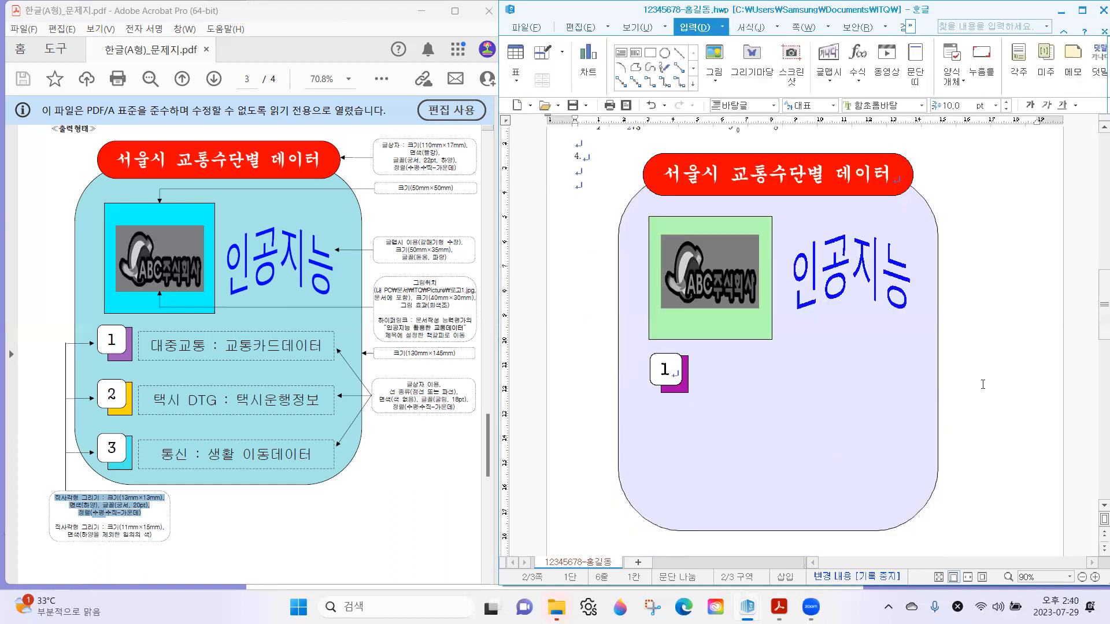
{"action": "left_click", "coordinate": [234, 342]}
{"action": "left_click_drag", "start_coordinate": [151, 345], "coordinate": [262, 335]}
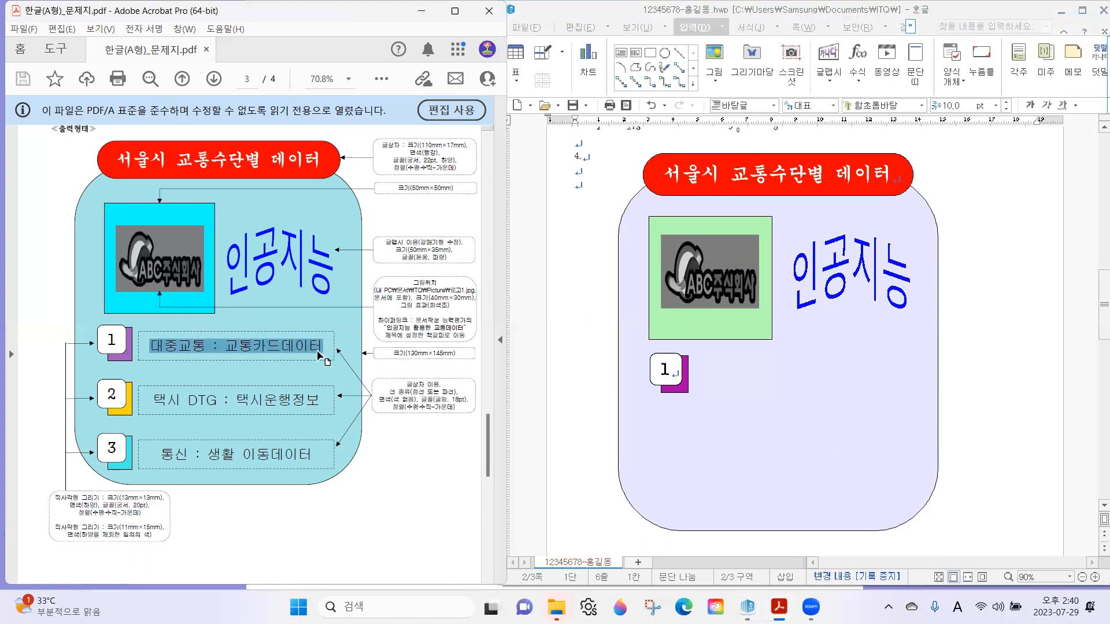
Mark the label text box requirements on the exam paper and draw a text box about 88 × 16 mm beside the number 1 square.
{"action": "left_click_drag", "start_coordinate": [389, 394], "coordinate": [459, 407]}
{"action": "left_click", "coordinate": [447, 395]}
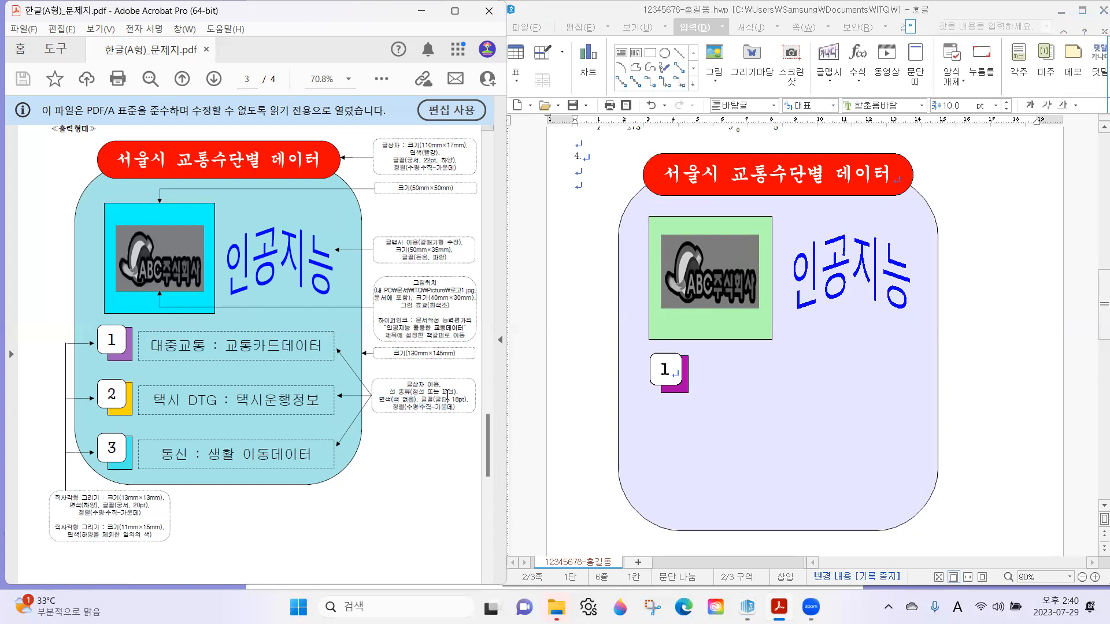
{"action": "mouse_move", "coordinate": [402, 382]}
{"action": "left_mouse_down"}
{"action": "mouse_move", "coordinate": [443, 390]}
{"action": "mouse_move", "coordinate": [456, 408]}
{"action": "mouse_move", "coordinate": [405, 383]}
{"action": "mouse_move", "coordinate": [445, 388]}
{"action": "mouse_move", "coordinate": [457, 408]}
{"action": "left_mouse_up"}
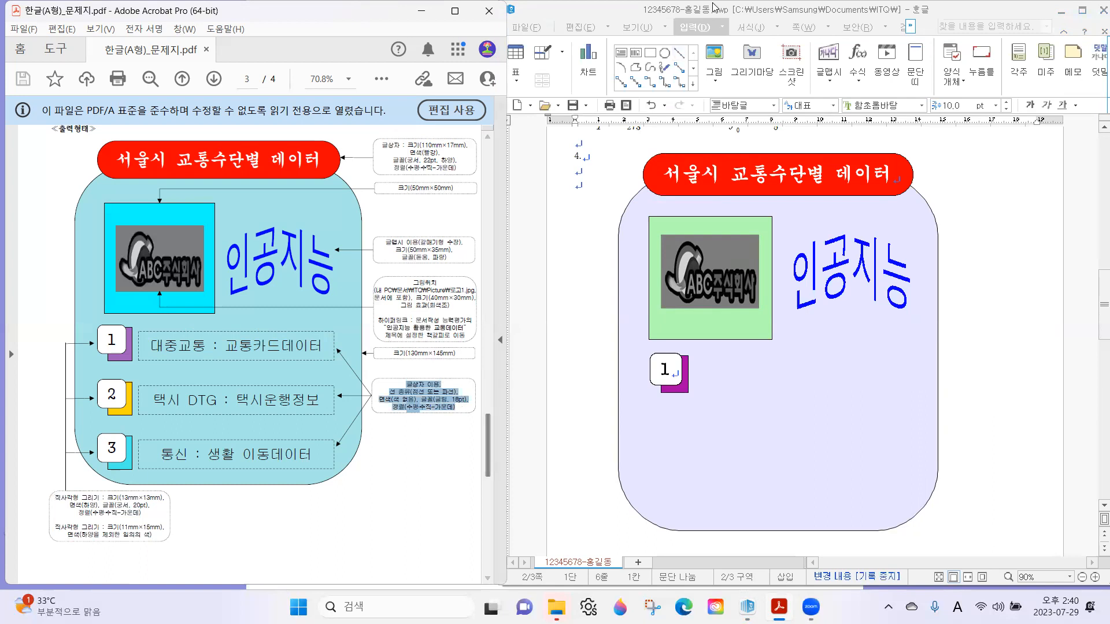
{"action": "left_click", "coordinate": [623, 54]}
{"action": "mouse_move", "coordinate": [695, 353]}
{"action": "left_mouse_down"}
{"action": "mouse_move", "coordinate": [890, 404]}
{"action": "mouse_move", "coordinate": [922, 391]}
{"action": "mouse_move", "coordinate": [945, 401]}
{"action": "mouse_move", "coordinate": [906, 386]}
{"action": "mouse_move", "coordinate": [919, 400]}
{"action": "mouse_move", "coordinate": [911, 394]}
{"action": "left_mouse_up"}
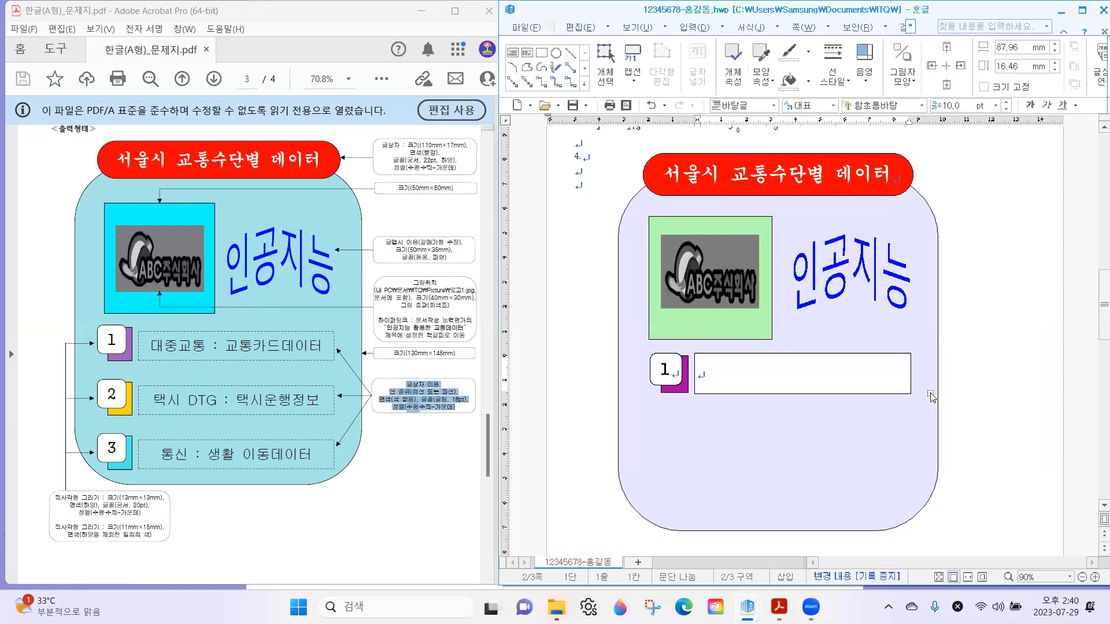
Enter the label 대중교통 : 교통카드 데이터 in the new text box, correcting typing mistakes.
{"action": "type", "text": "대자"}
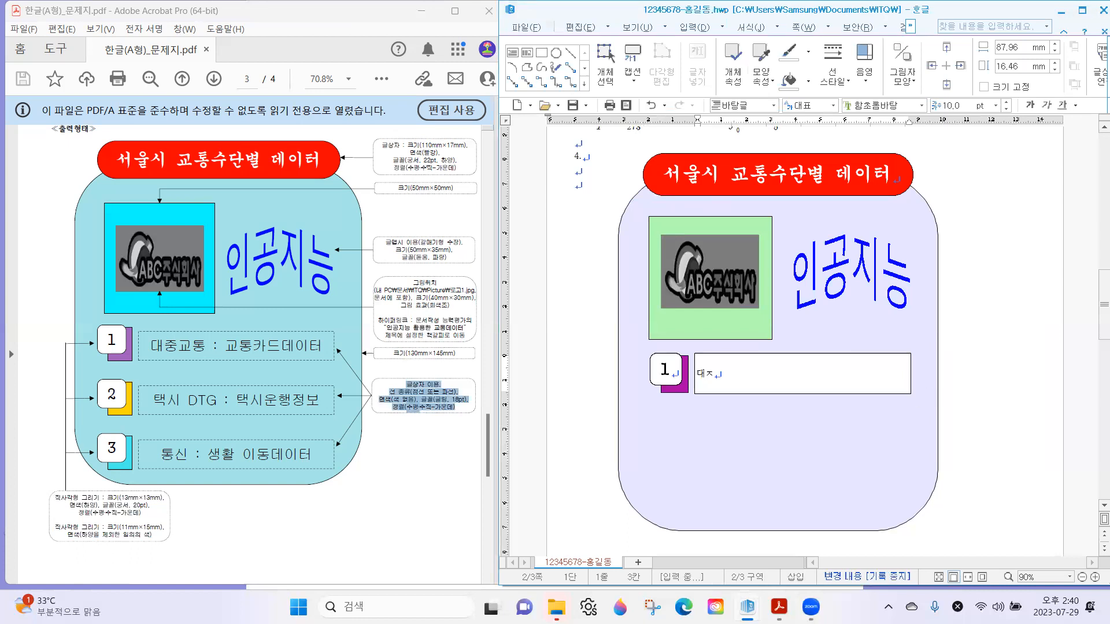
{"action": "type", "text": "교통 "}
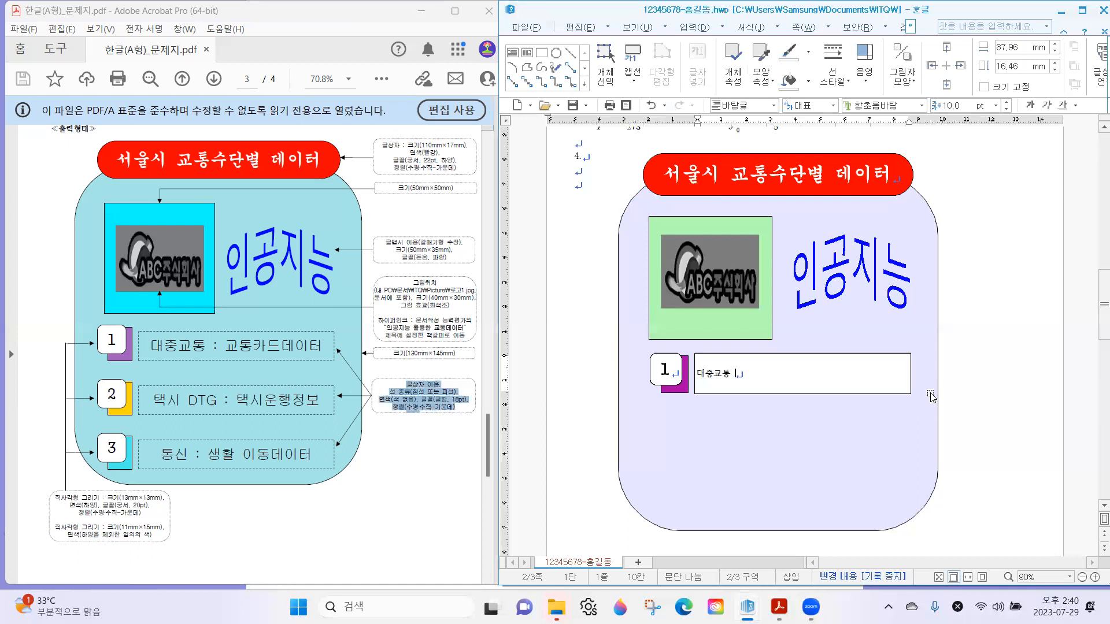
{"action": "type", "text": ": 곹ㅇ카드"}
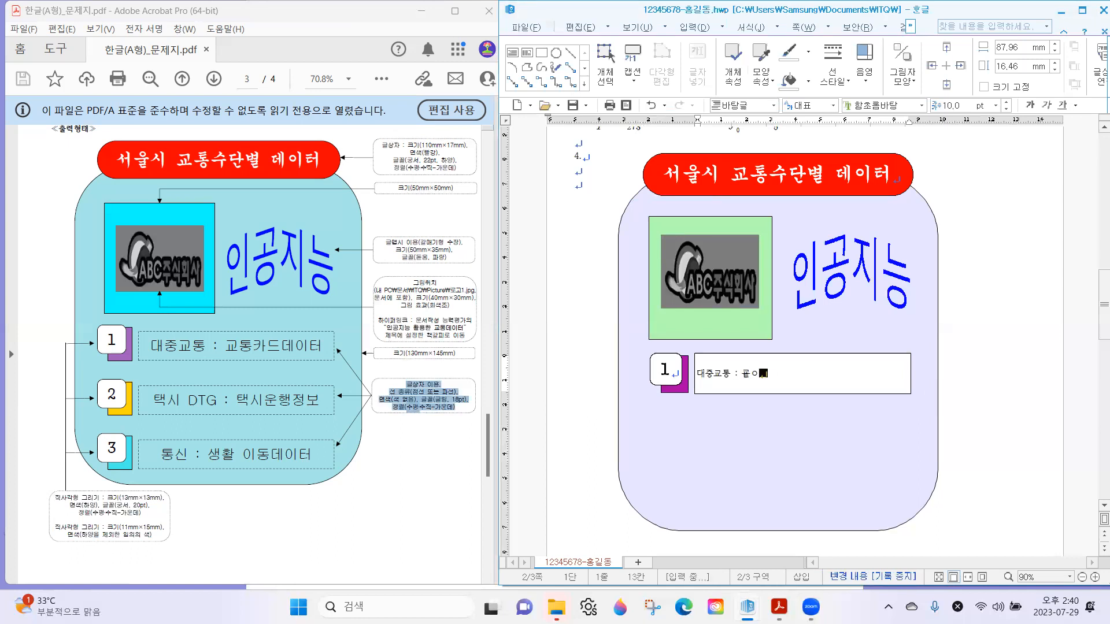
{"action": "key", "text": "BackSpace"}
{"action": "key", "text": "BackSpace"}
{"action": "key", "text": "BackSpace"}
{"action": "key", "text": "BackSpace"}
{"action": "key", "text": "BackSpace"}
{"action": "type", "text": "교통가"}
{"action": "key", "text": "BackSpace"}
{"action": "type", "text": "카드 데이터"}
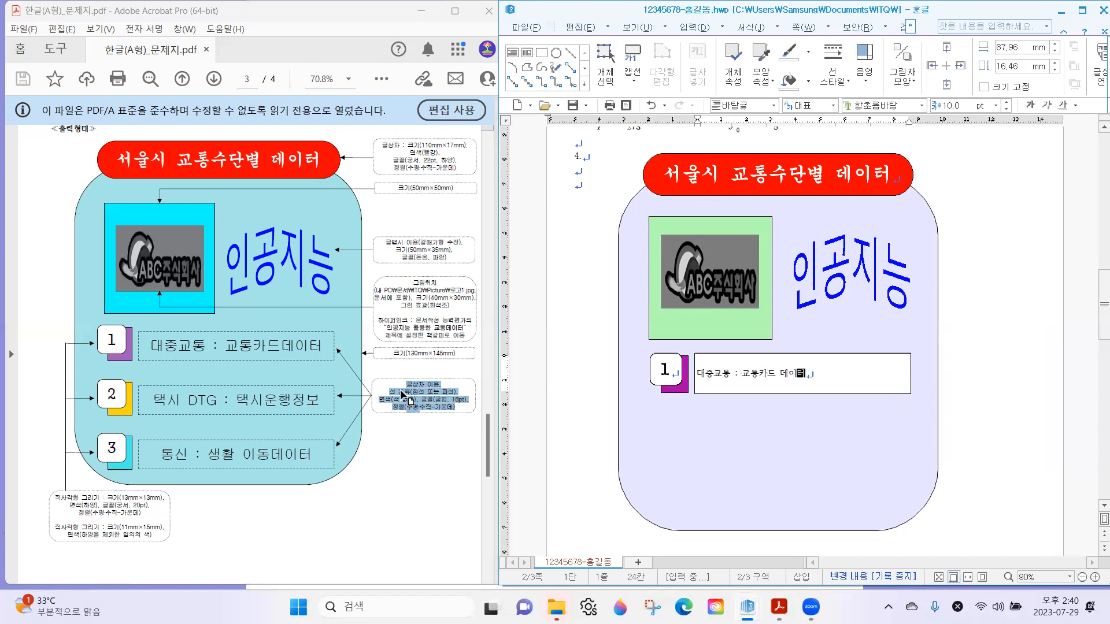
{"action": "key", "text": "BackSpace"}
{"action": "left_click", "coordinate": [757, 372]}
{"action": "key", "text": "End"}
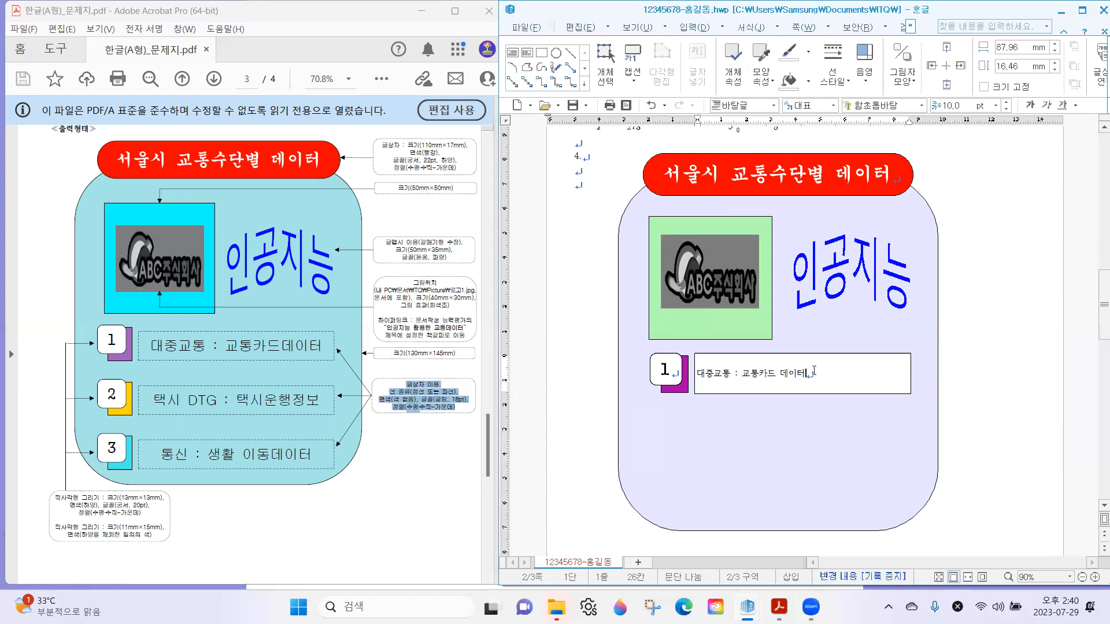
{"action": "key", "text": "ctrl+shift+Left"}
{"action": "key", "text": "shift+Home"}
{"action": "key", "text": "End"}
{"action": "double_click", "coordinate": [851, 354]}
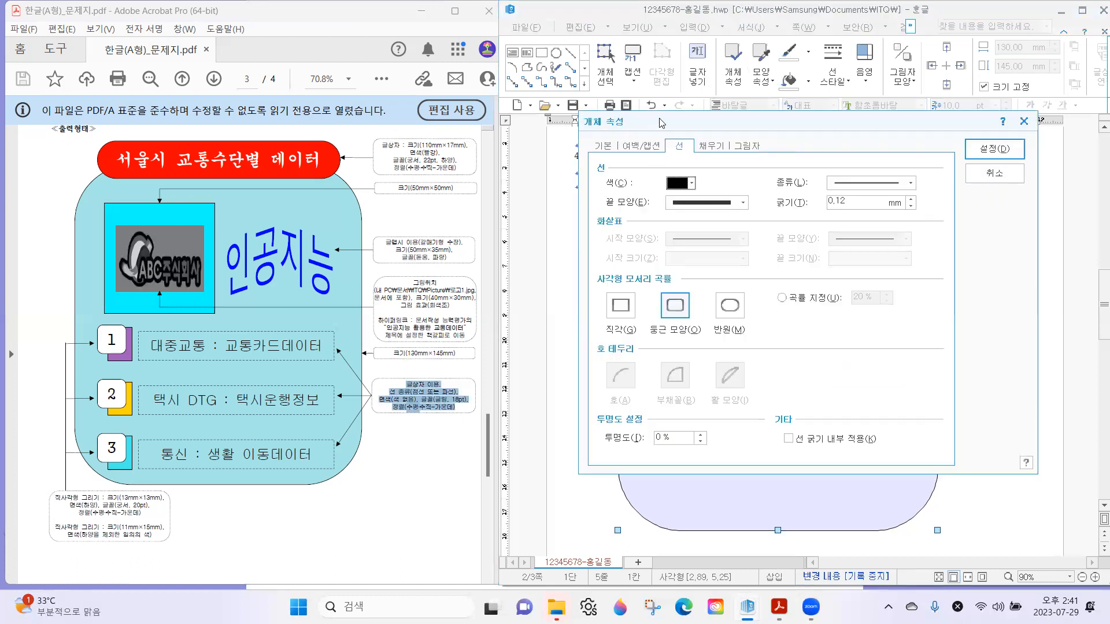
{"action": "left_click_drag", "start_coordinate": [662, 123], "coordinate": [556, 335]}
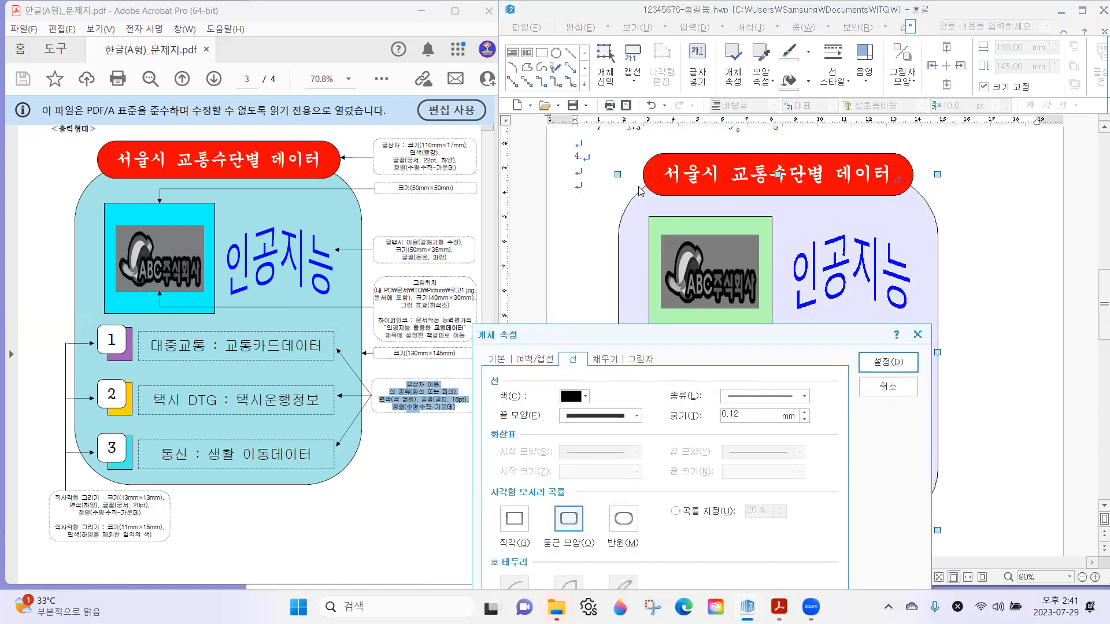
{"action": "left_click", "coordinate": [888, 386]}
{"action": "left_click", "coordinate": [877, 394]}
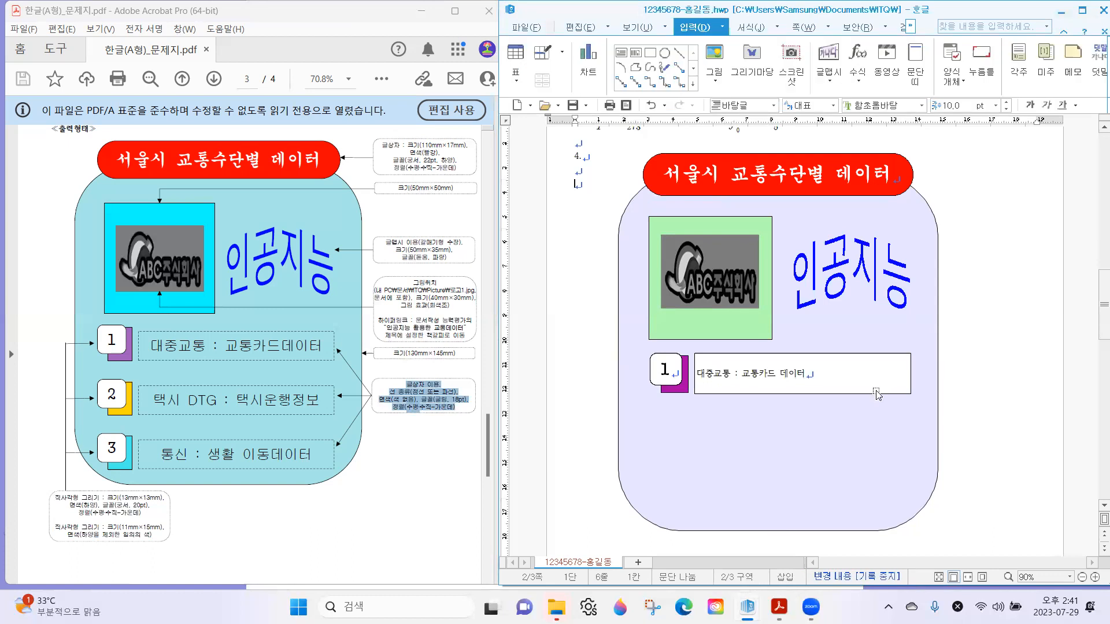
{"action": "left_click", "coordinate": [837, 352]}
{"action": "double_click", "coordinate": [837, 359]}
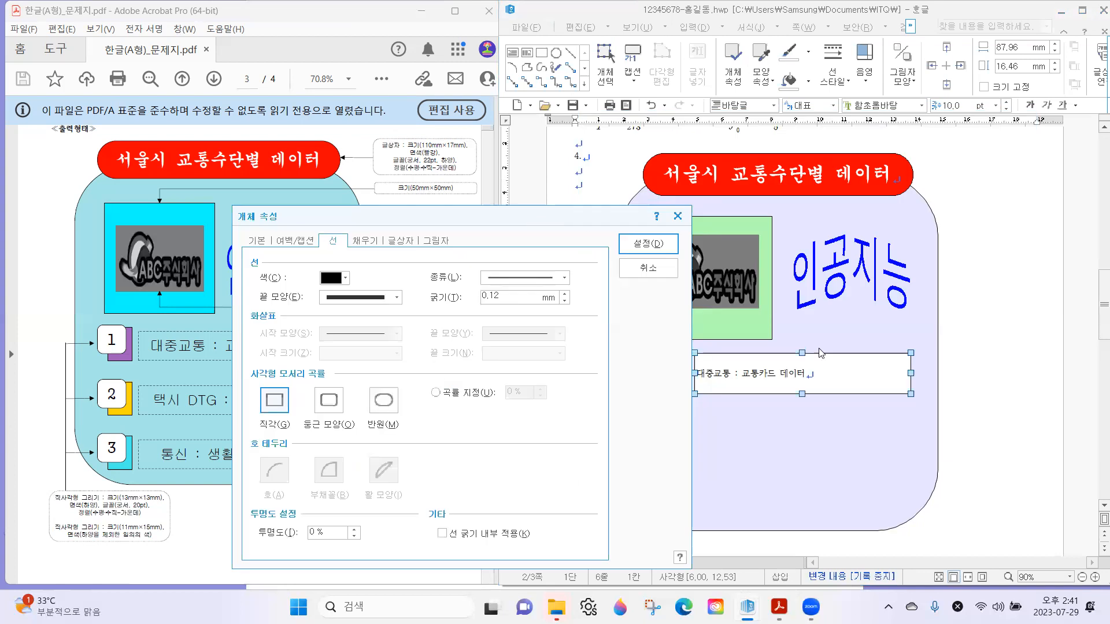
{"action": "key", "text": "Escape"}
{"action": "left_click", "coordinate": [899, 368]}
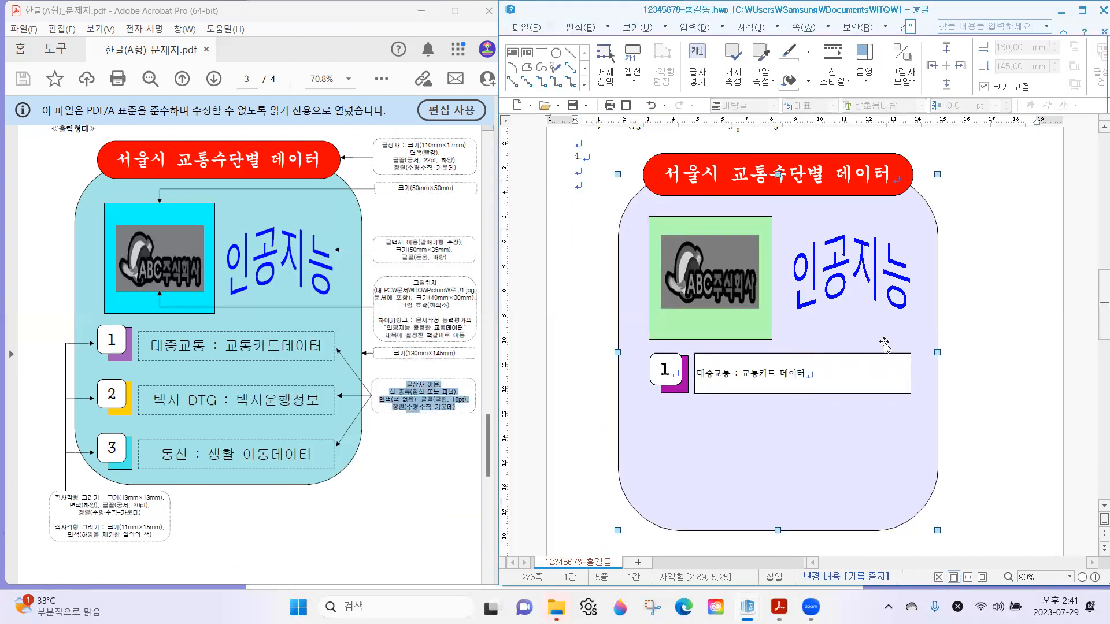
{"action": "left_click", "coordinate": [835, 348]}
{"action": "left_click", "coordinate": [836, 352]}
{"action": "left_click", "coordinate": [836, 346]}
{"action": "double_click", "coordinate": [835, 346]}
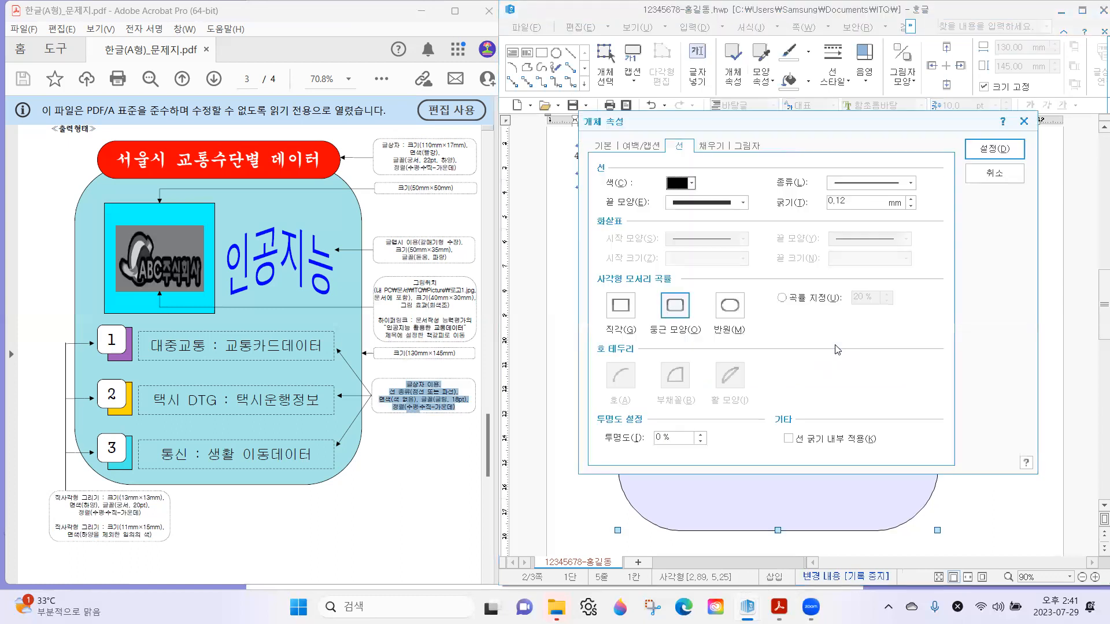
{"action": "left_click_drag", "start_coordinate": [781, 125], "coordinate": [582, 378]}
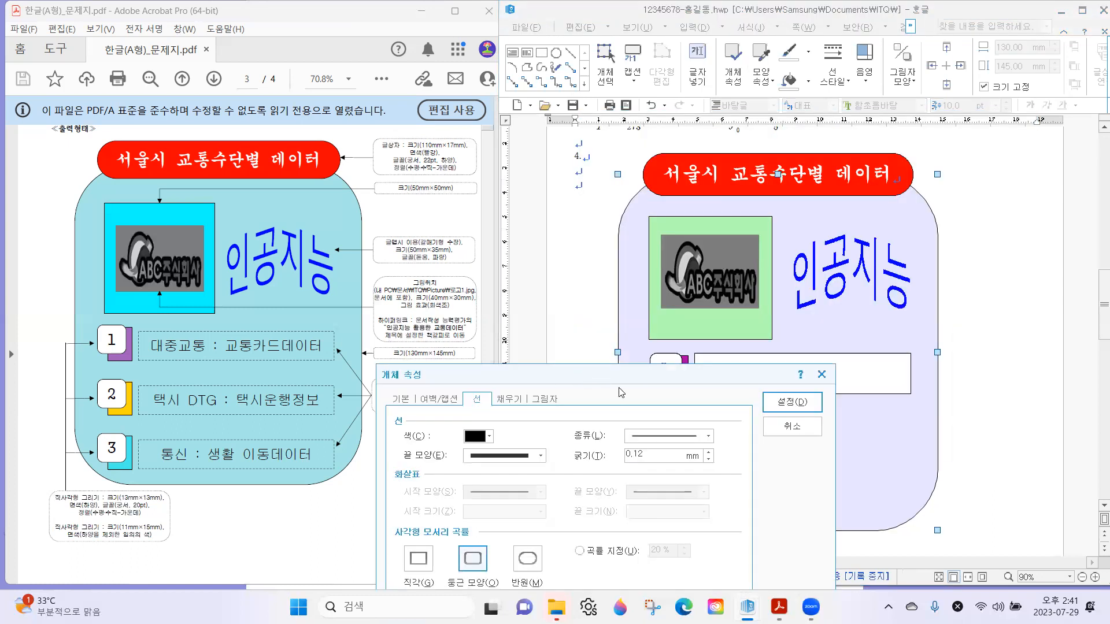
{"action": "left_click", "coordinate": [792, 426]}
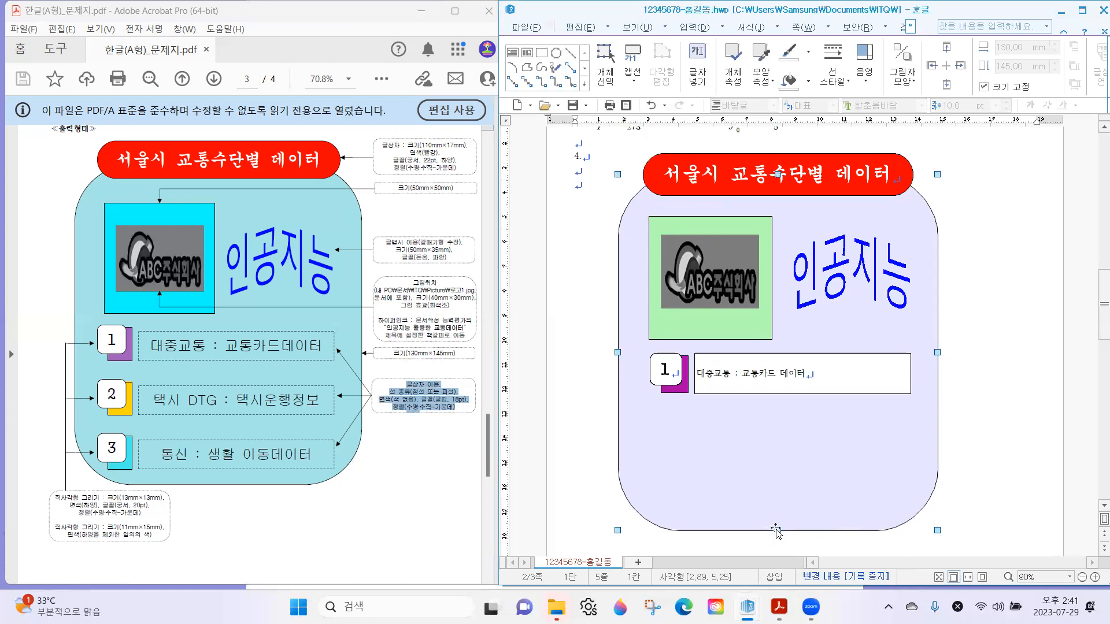
{"action": "left_click", "coordinate": [815, 353]}
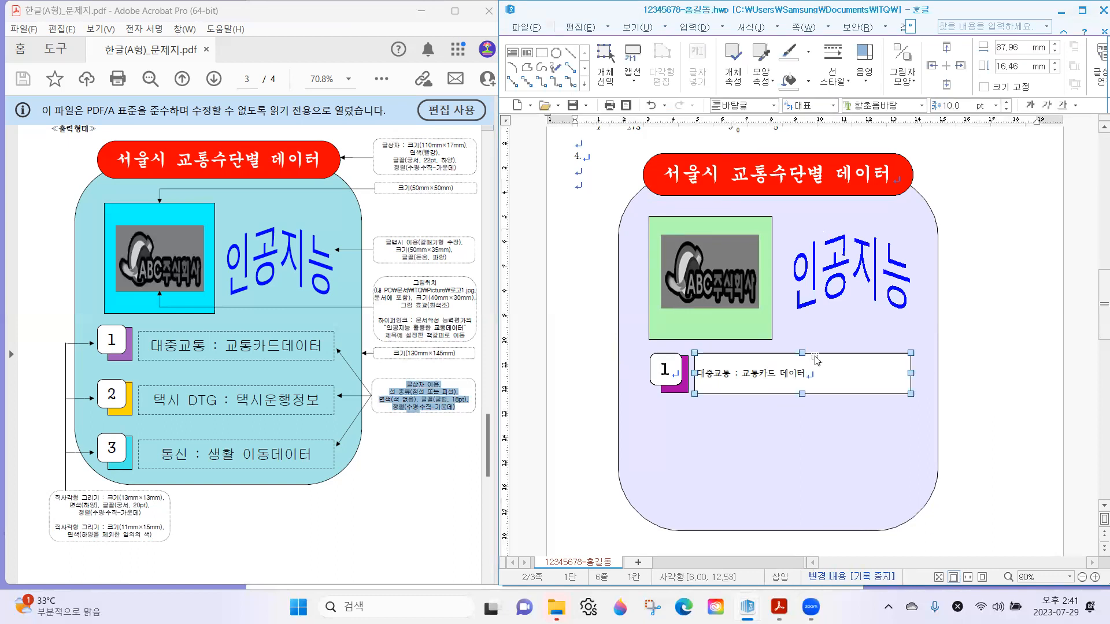
{"action": "double_click", "coordinate": [815, 357]}
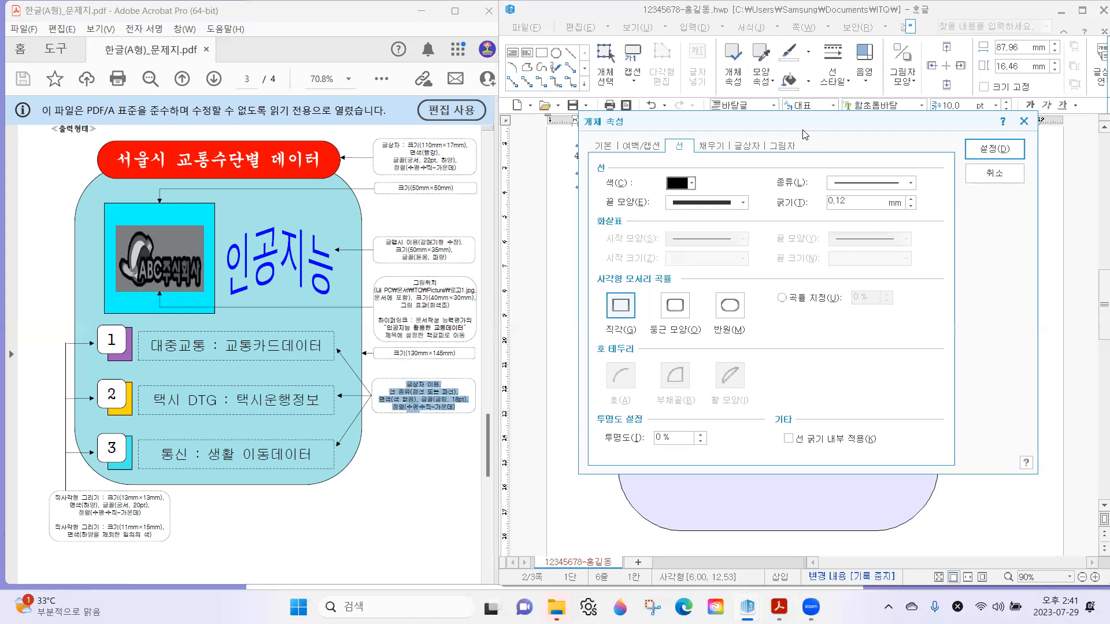
{"action": "left_click_drag", "start_coordinate": [803, 130], "coordinate": [592, 142]}
{"action": "left_click", "coordinate": [771, 186]}
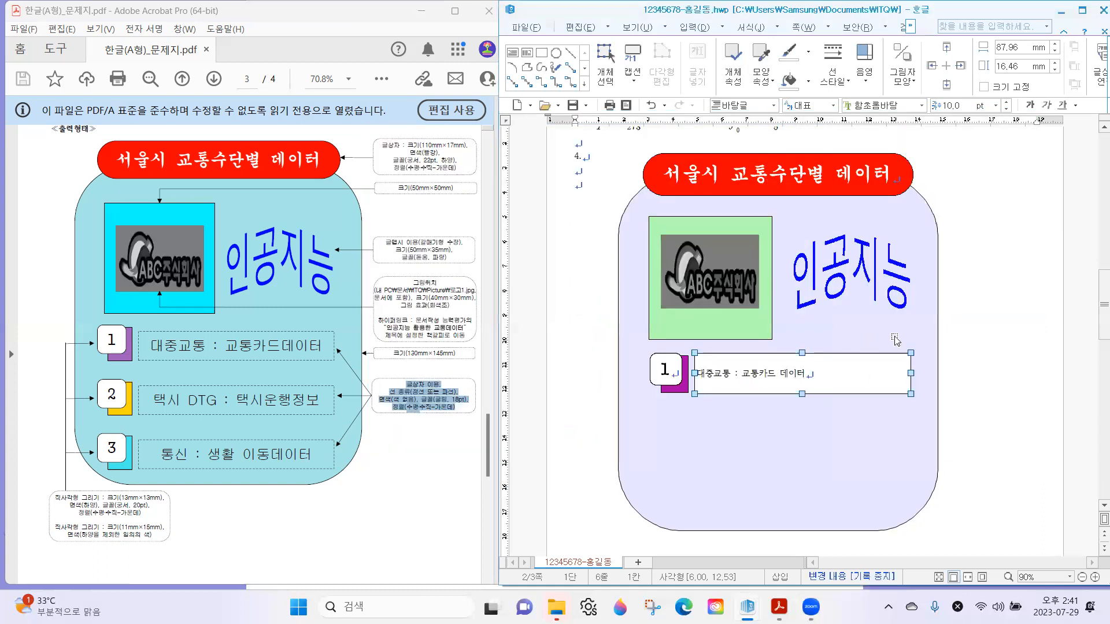
Open the label text box's object properties and set its line type to a dashed line.
{"action": "right_click", "coordinate": [801, 358]}
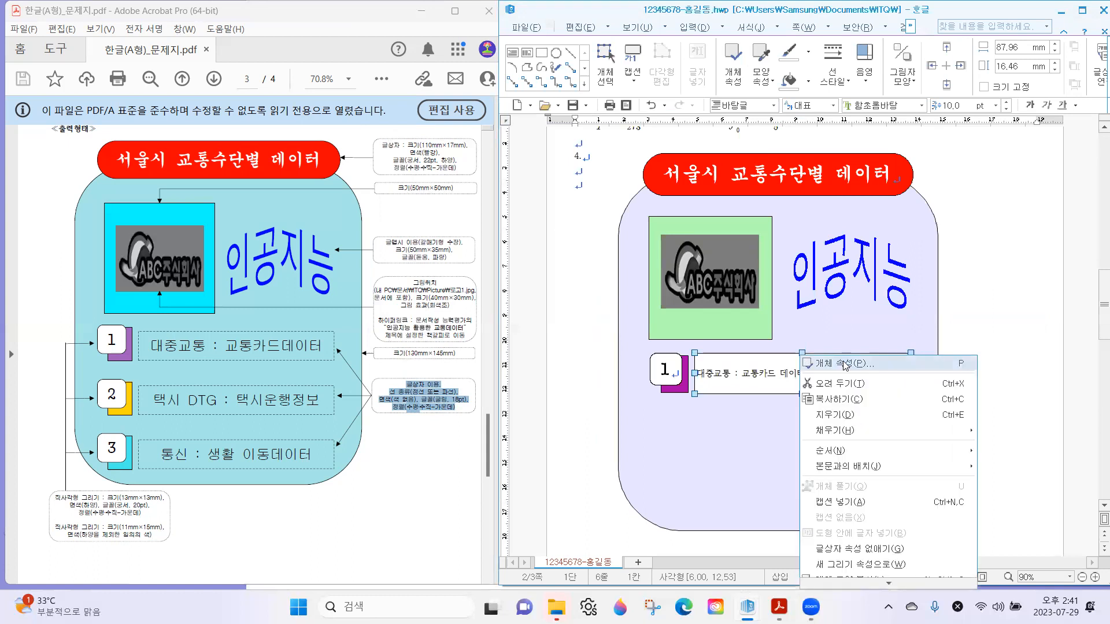
{"action": "left_click", "coordinate": [845, 364]}
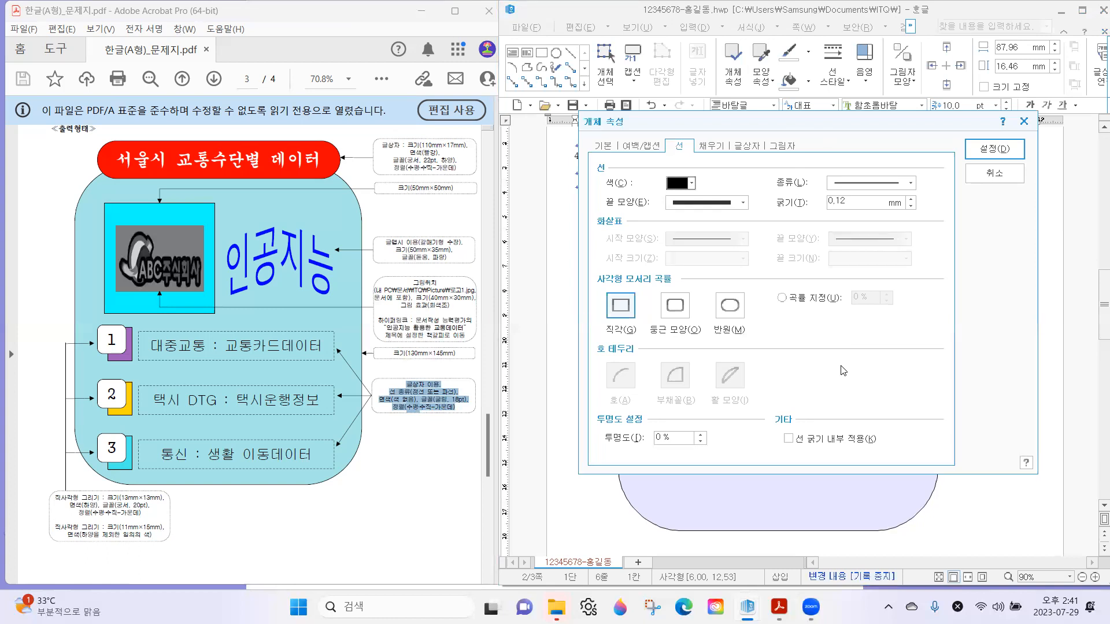
{"action": "left_click_drag", "start_coordinate": [784, 121], "coordinate": [747, 87]}
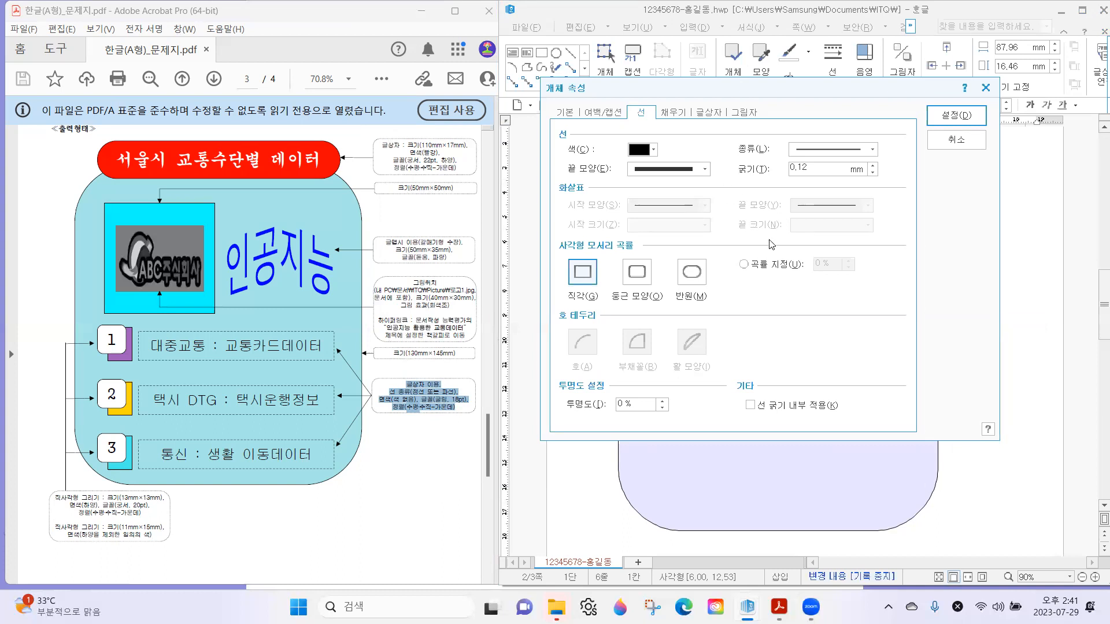
{"action": "left_click", "coordinate": [573, 113]}
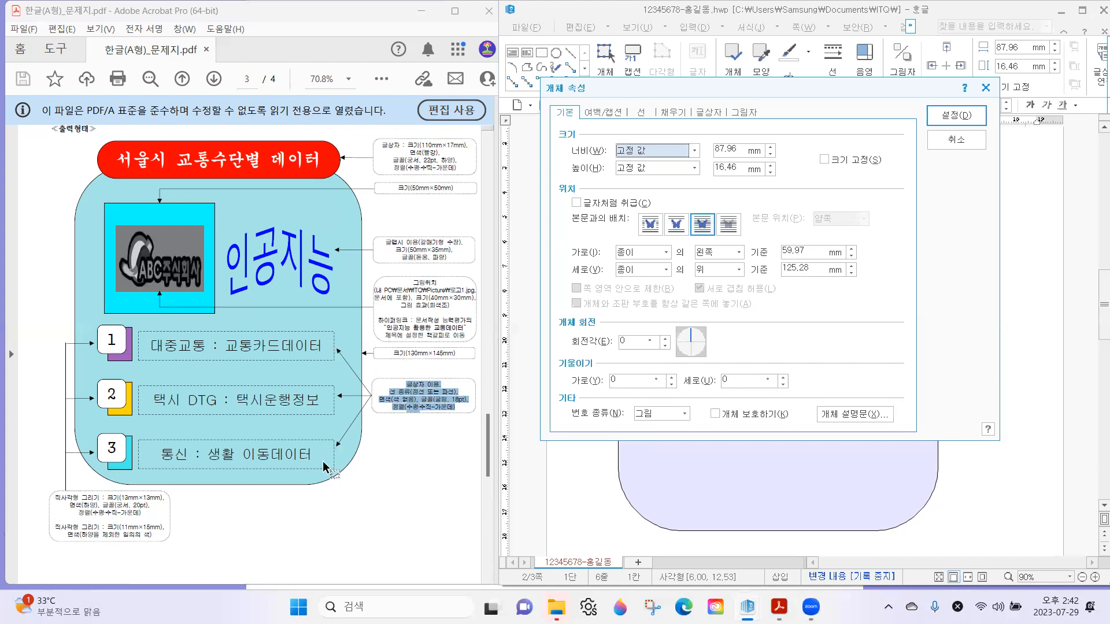
{"action": "left_click", "coordinate": [739, 151]}
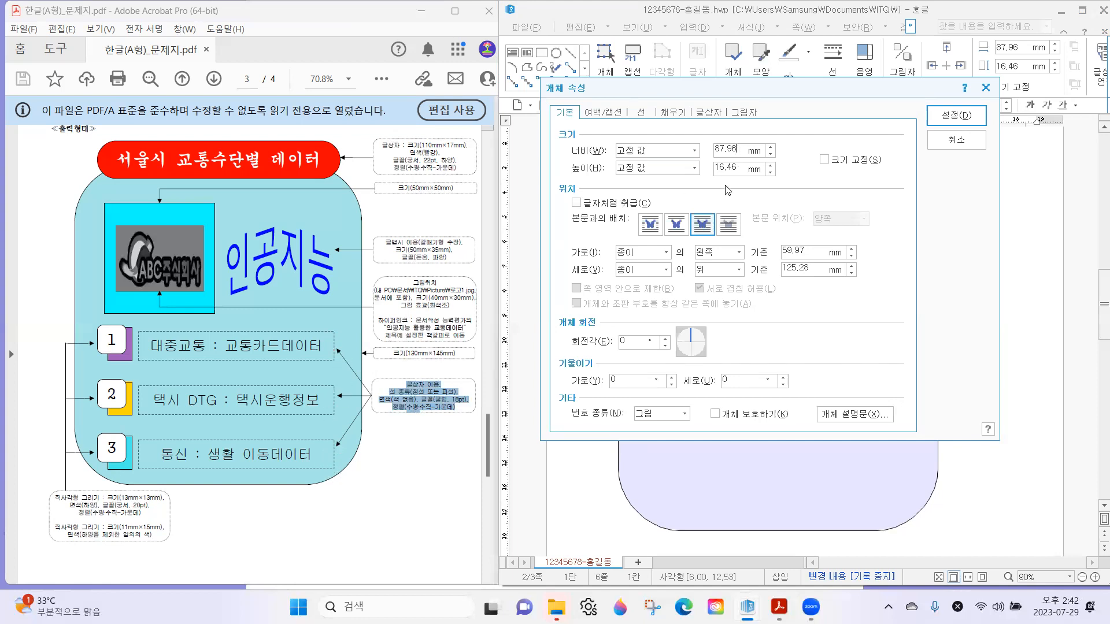
{"action": "left_click", "coordinate": [638, 115]}
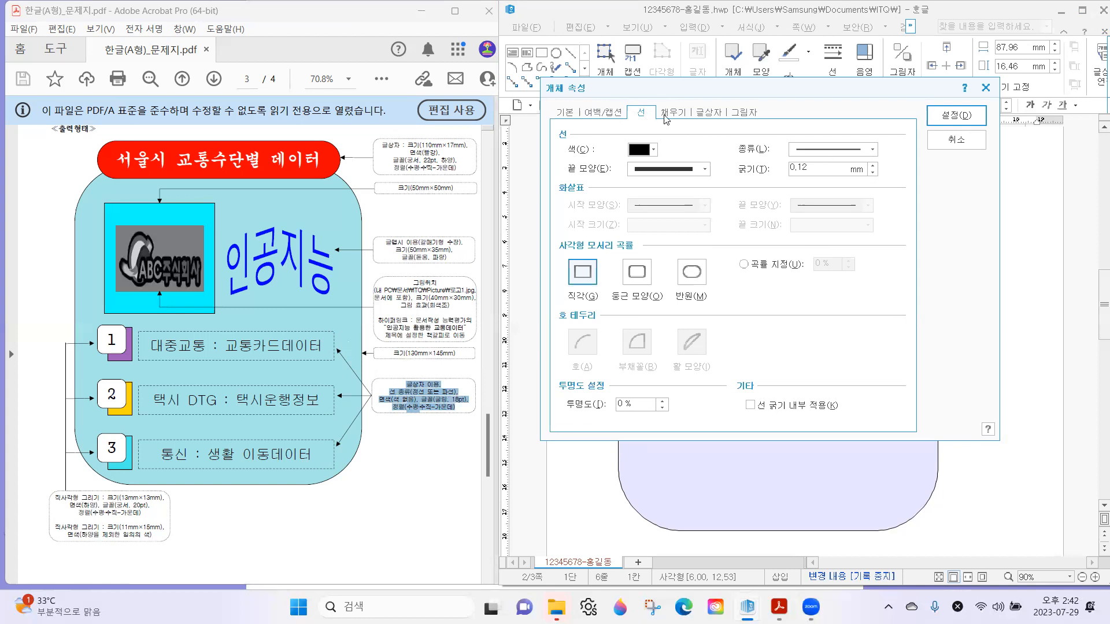
{"action": "left_click", "coordinate": [836, 151]}
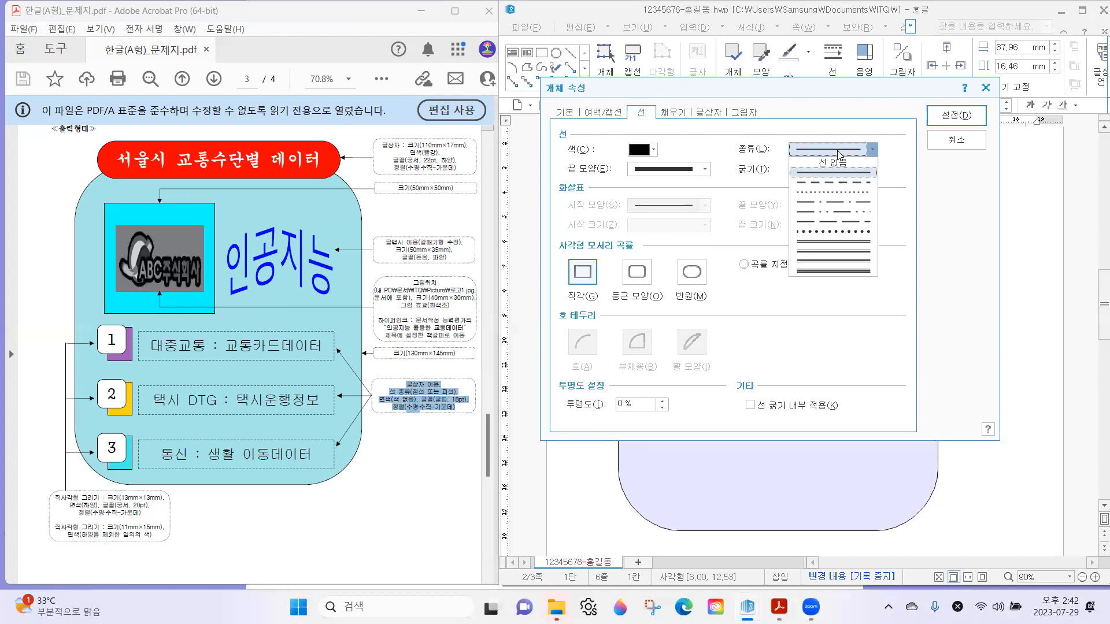
{"action": "left_click", "coordinate": [847, 182]}
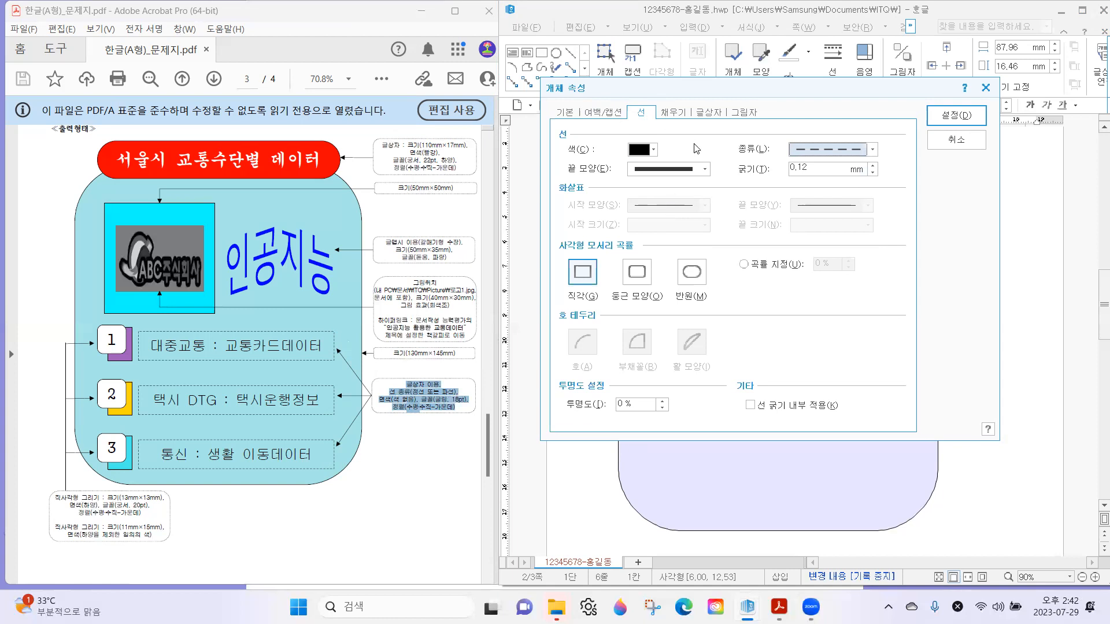
Check the fill requirement on the exam paper, set the label text box to no fill and apply the properties.
{"action": "left_click", "coordinate": [670, 112]}
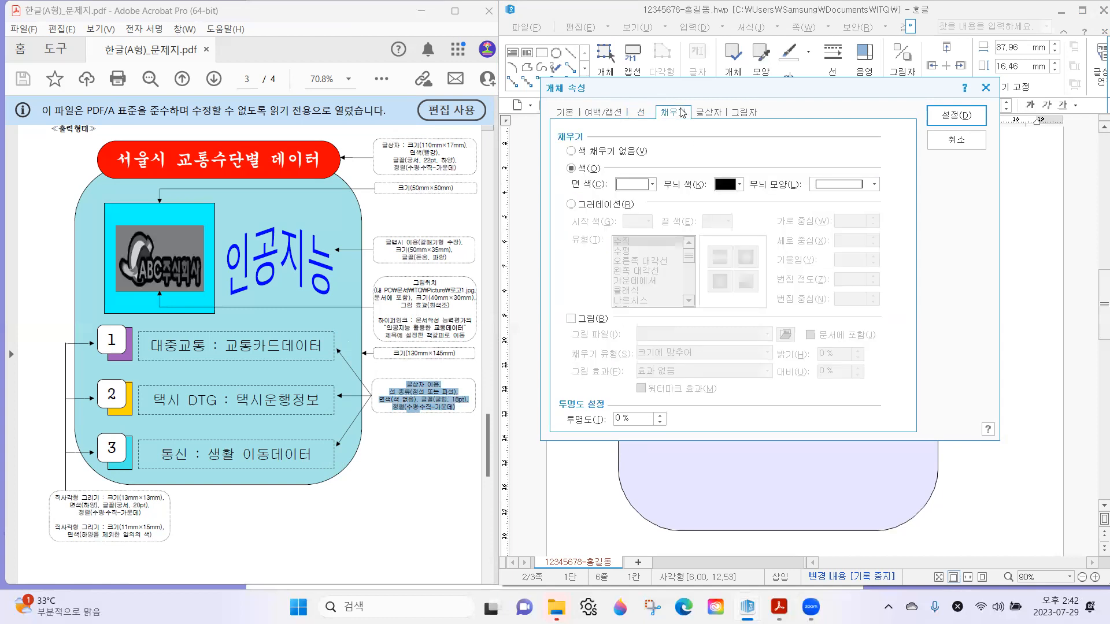
{"action": "left_click", "coordinate": [397, 410]}
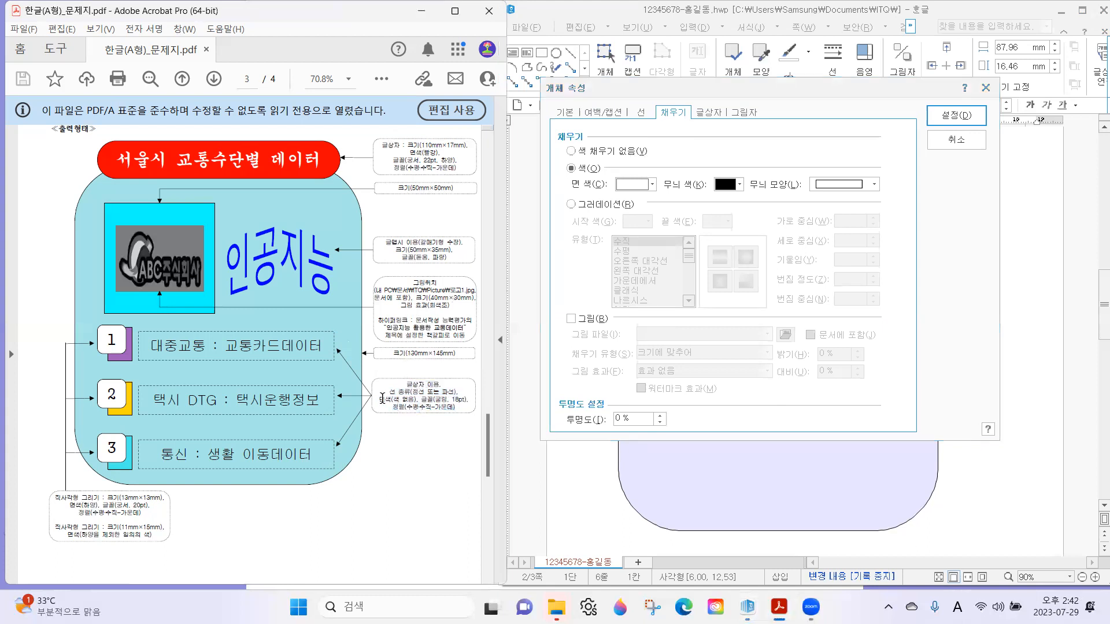
{"action": "mouse_move", "coordinate": [380, 399]}
{"action": "left_mouse_down"}
{"action": "mouse_move", "coordinate": [426, 399]}
{"action": "mouse_move", "coordinate": [416, 400]}
{"action": "left_mouse_up"}
{"action": "left_click", "coordinate": [679, 111]}
{"action": "left_click", "coordinate": [614, 153]}
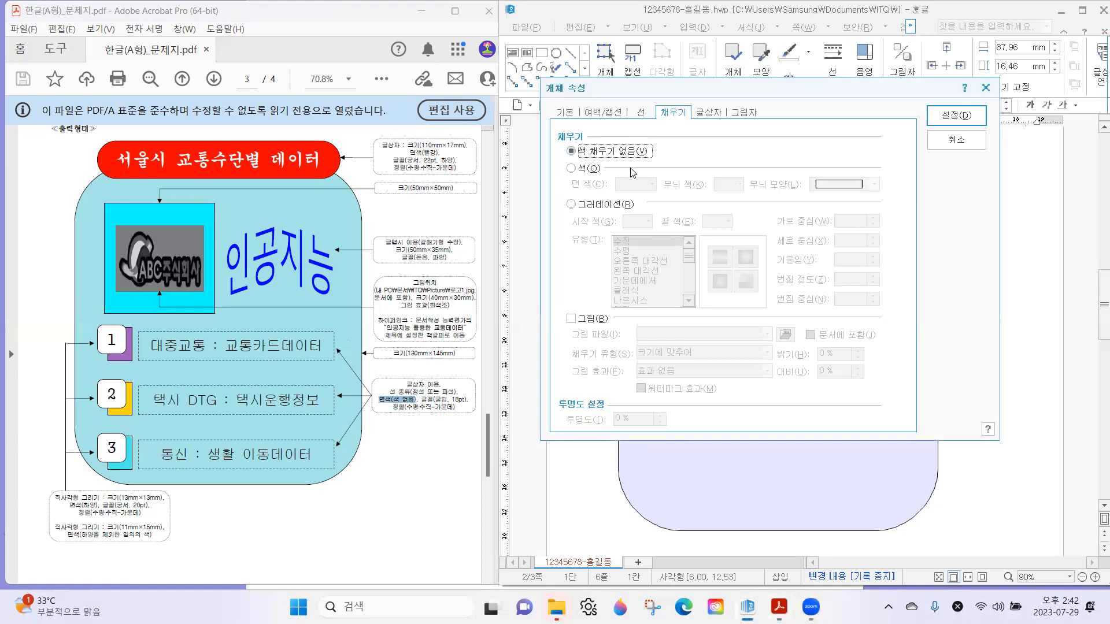
{"action": "left_click", "coordinate": [945, 116]}
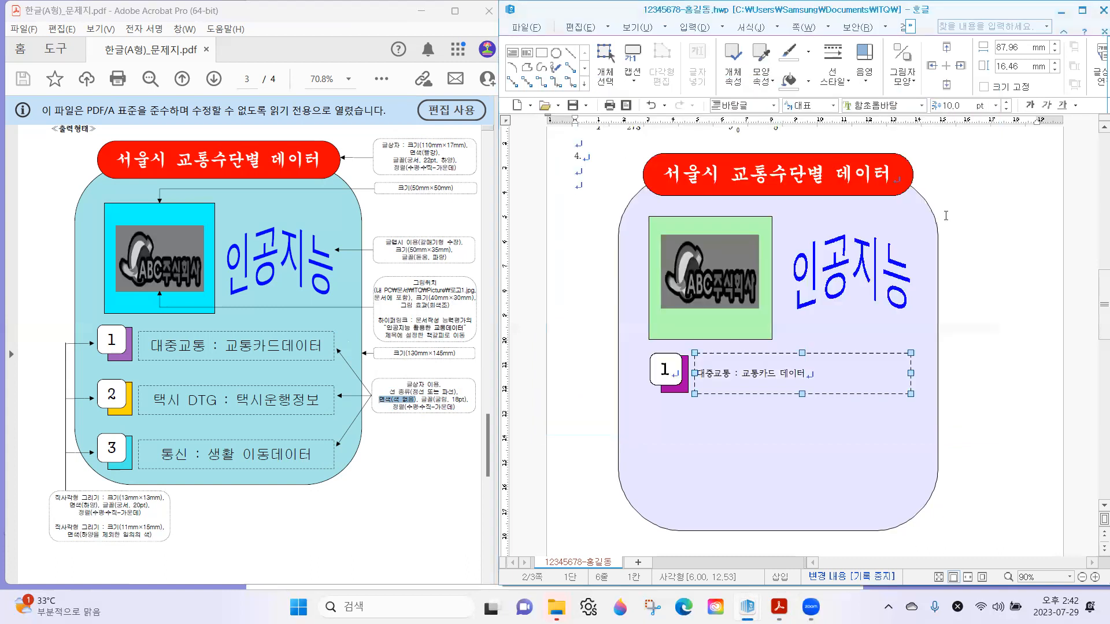
{"action": "key", "text": "Escape"}
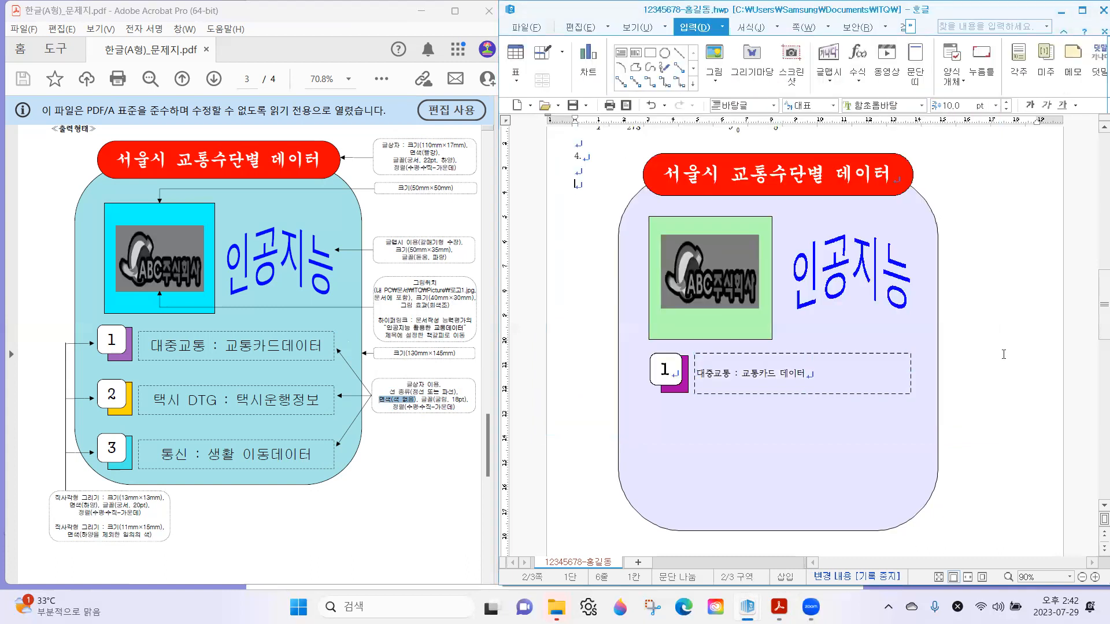
Set the label text 대중교통 : 교통카드 데이터 to the 굴림 font at 18 pt.
{"action": "left_click_drag", "start_coordinate": [842, 377], "coordinate": [645, 372]}
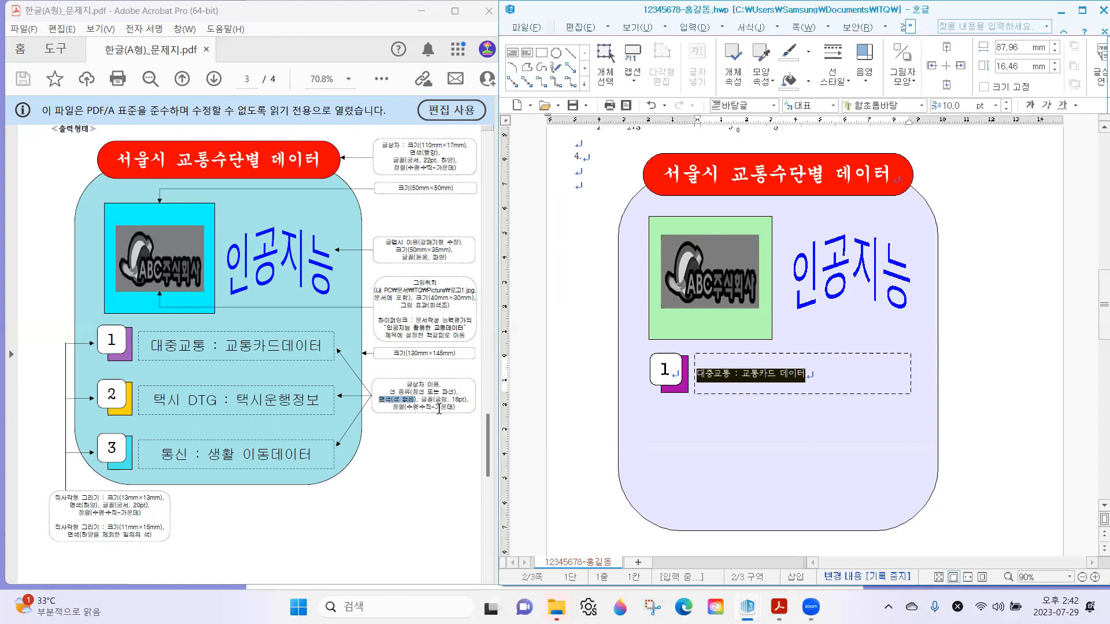
{"action": "left_click", "coordinate": [741, 376]}
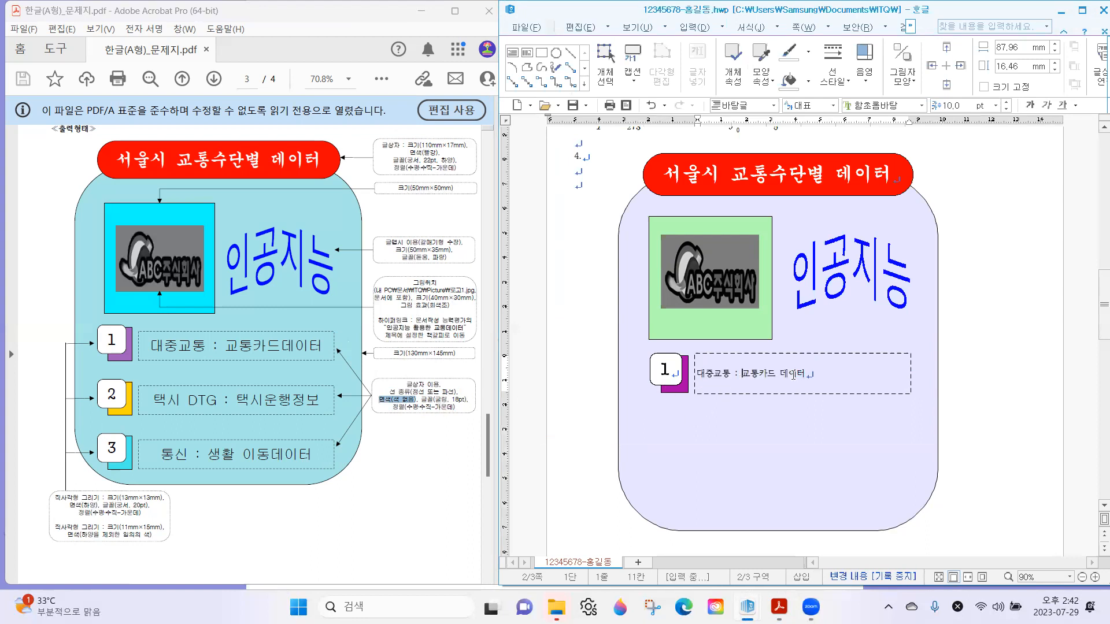
{"action": "left_click_drag", "start_coordinate": [843, 383], "coordinate": [651, 386]}
{"action": "left_click", "coordinate": [838, 381]}
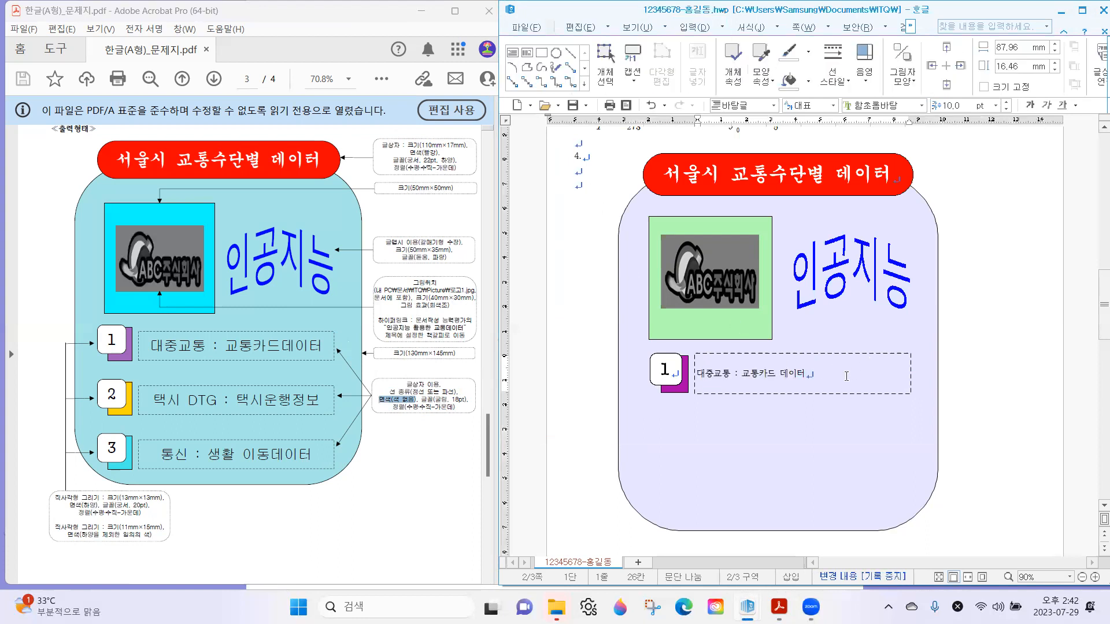
{"action": "left_click_drag", "start_coordinate": [846, 376], "coordinate": [631, 380]}
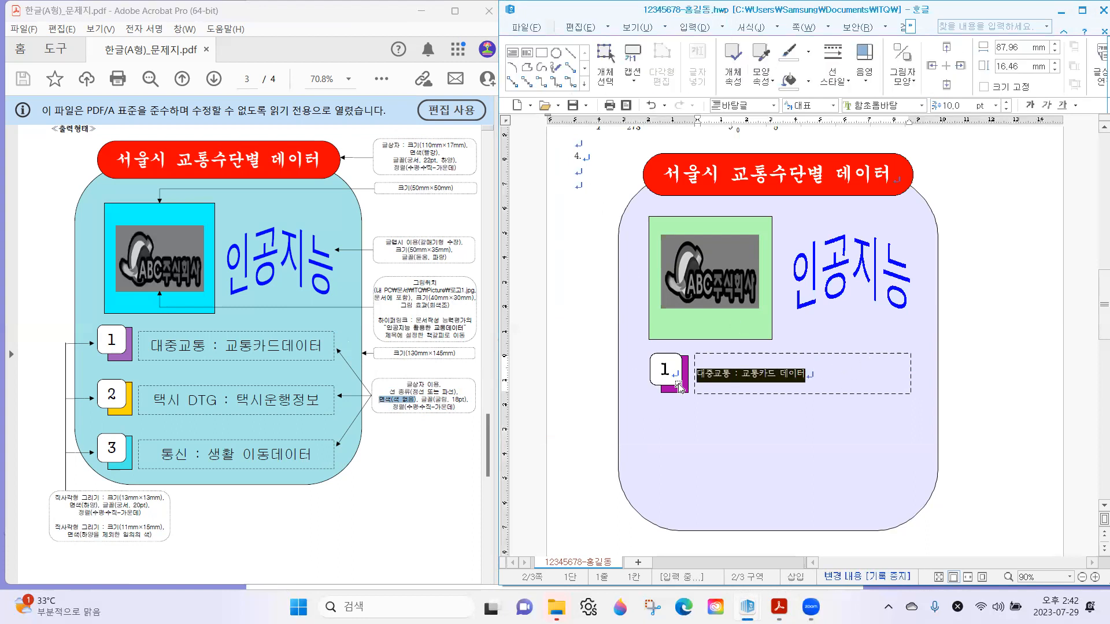
{"action": "left_click_drag", "start_coordinate": [820, 379], "coordinate": [696, 377]}
{"action": "left_click", "coordinate": [914, 107]}
{"action": "type", "text": "굴림"}
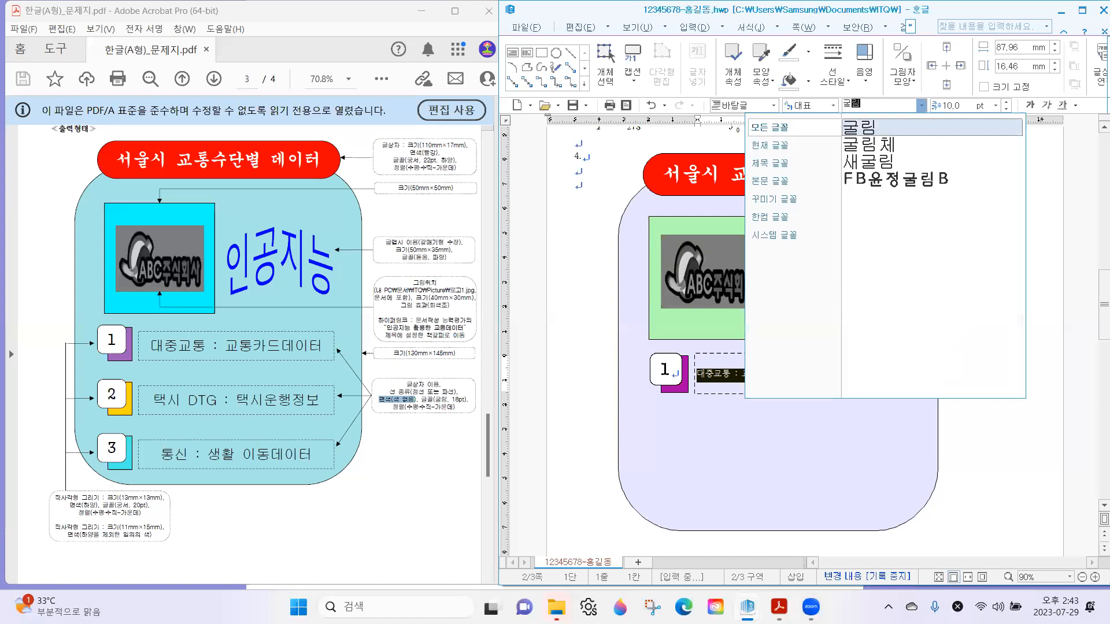
{"action": "key", "text": "Return"}
{"action": "left_click", "coordinate": [958, 106]}
{"action": "type", "text": "1"}
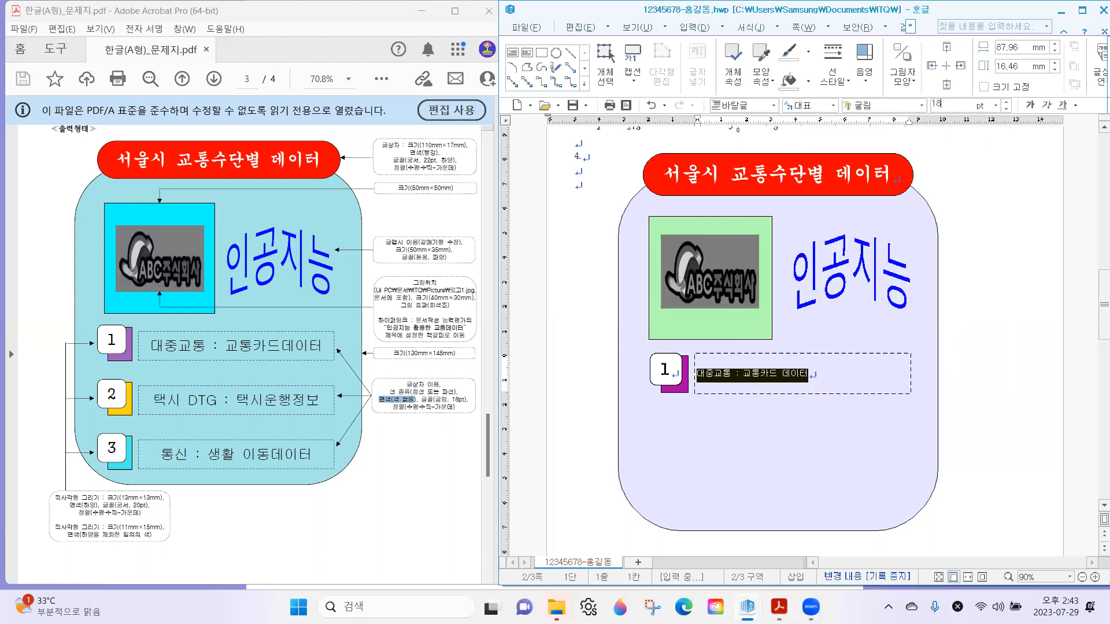
{"action": "type", "text": "8"}
{"action": "key", "text": "Return"}
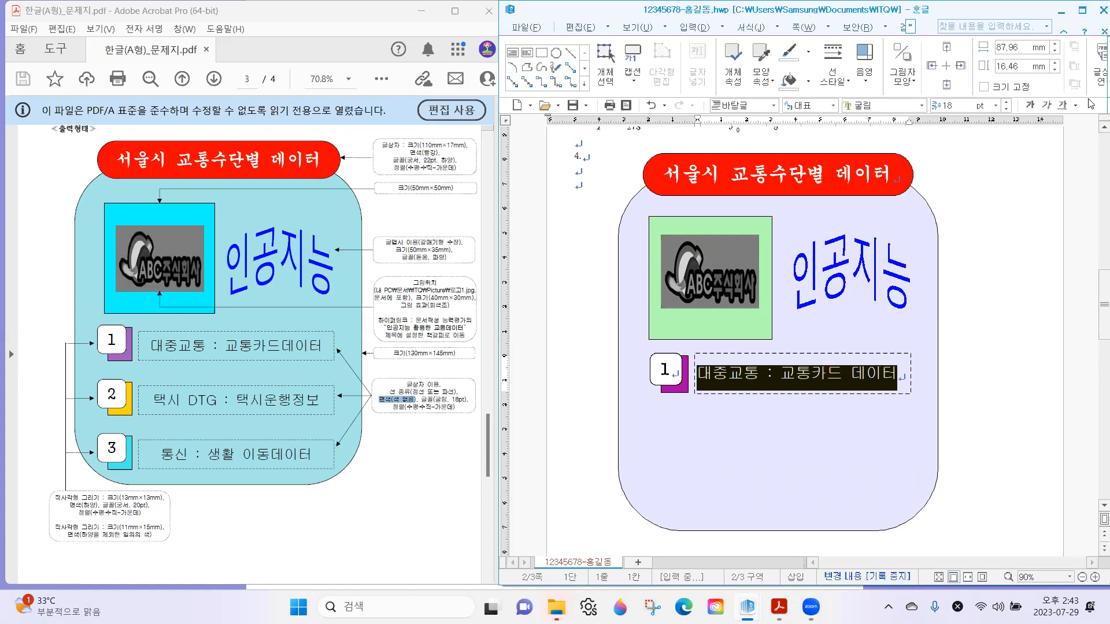
Centre the label text horizontally within its dashed text box.
{"action": "left_click", "coordinate": [1081, 10]}
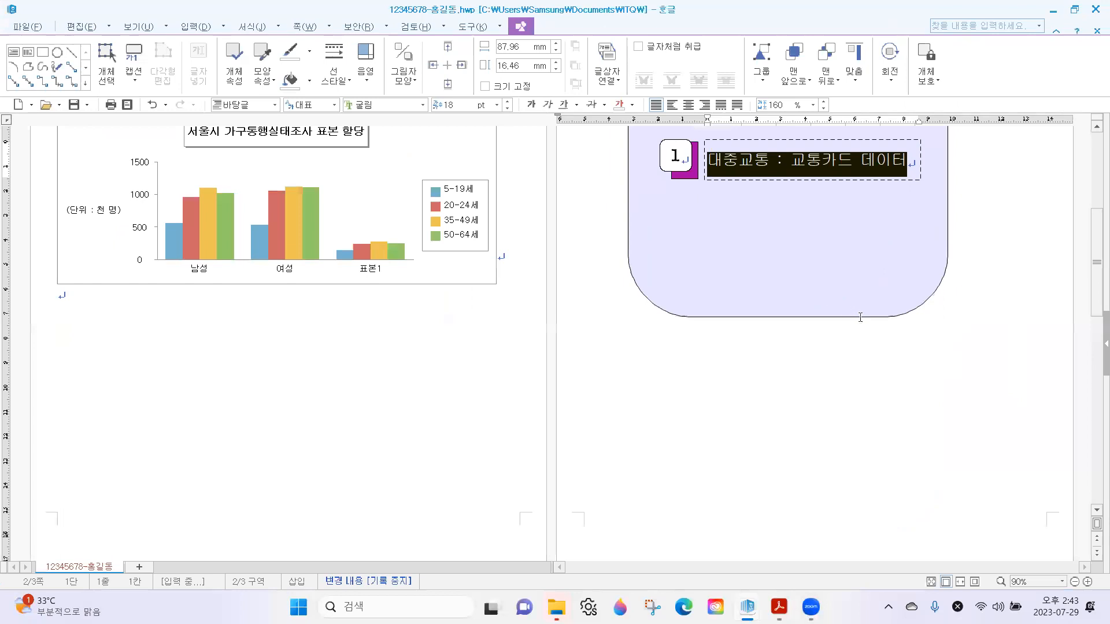
{"action": "scroll", "coordinate": [868, 294], "scroll_direction": "up", "scroll_amount": 1}
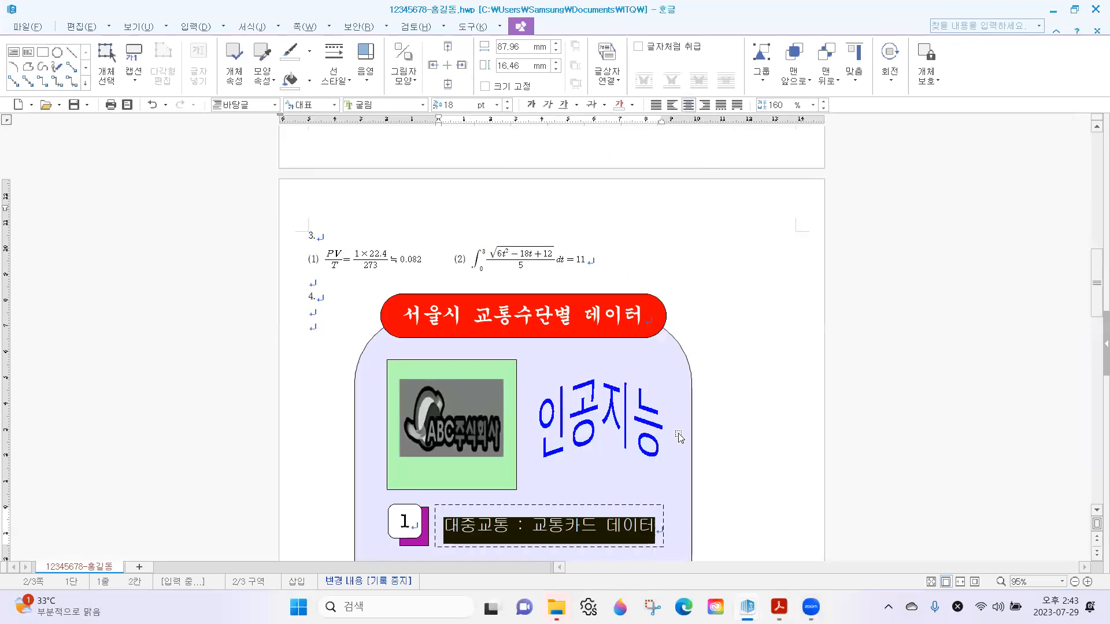
{"action": "scroll", "coordinate": [674, 436], "scroll_direction": "down", "scroll_amount": 3}
{"action": "left_click", "coordinate": [798, 490]}
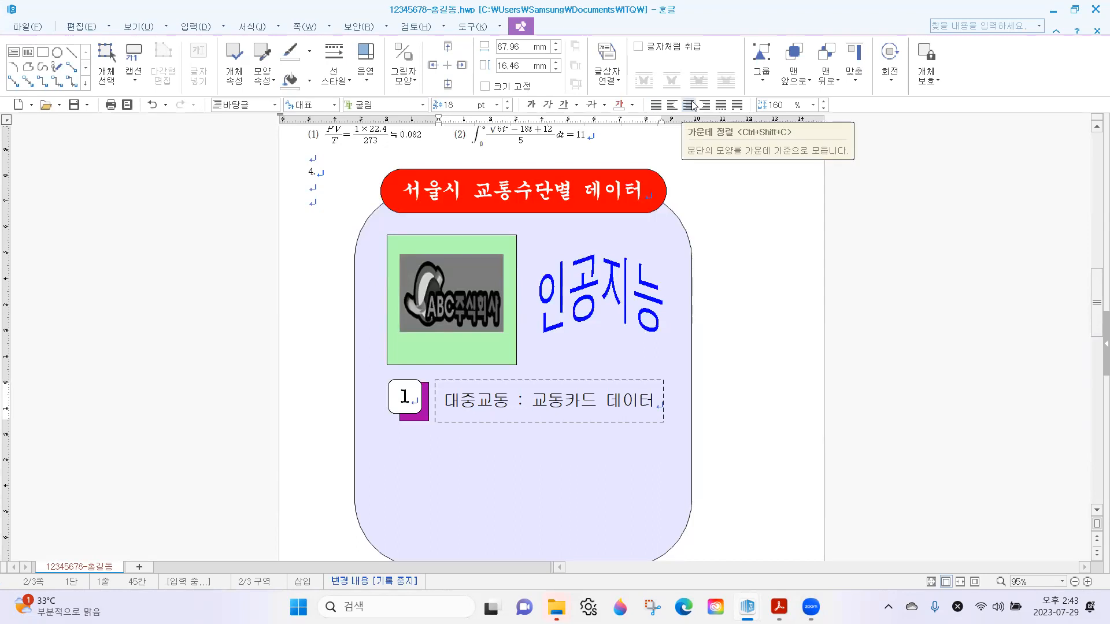
{"action": "left_click", "coordinate": [1074, 9]}
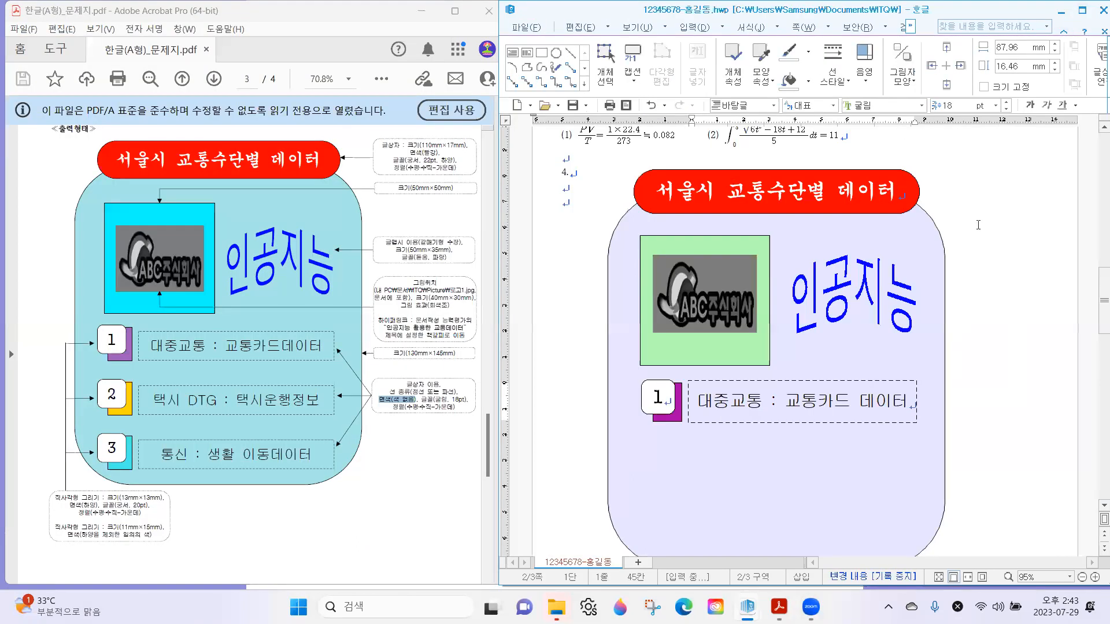
Widen the dashed label text box to about 92 mm and undo the accidental move of the large rounded background shape.
{"action": "scroll", "coordinate": [721, 393], "scroll_direction": "down", "scroll_amount": 3}
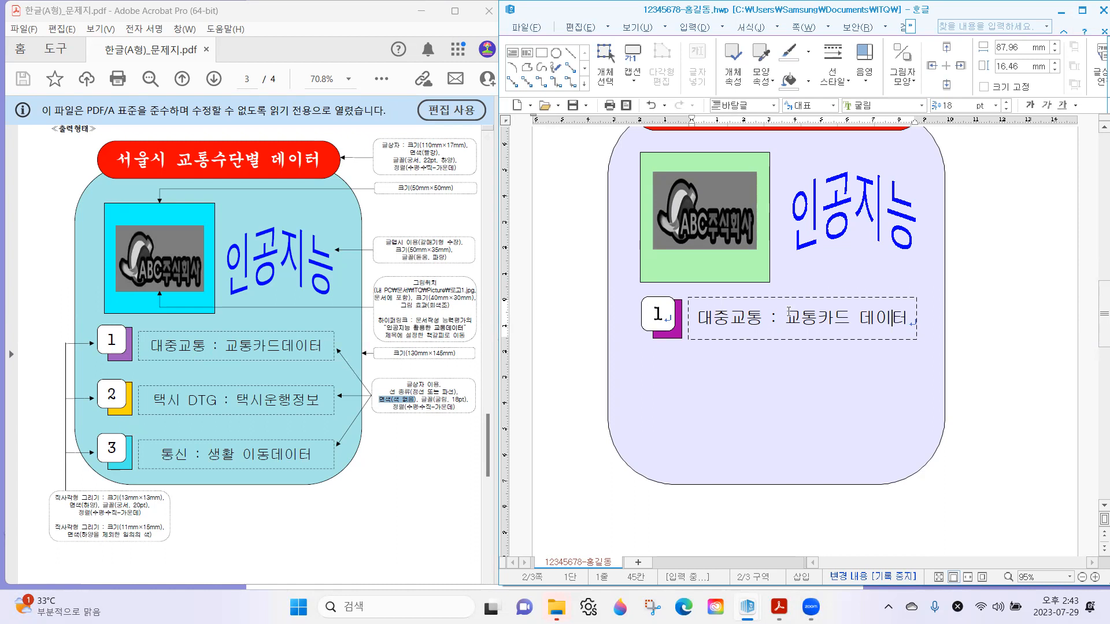
{"action": "left_click", "coordinate": [800, 340]}
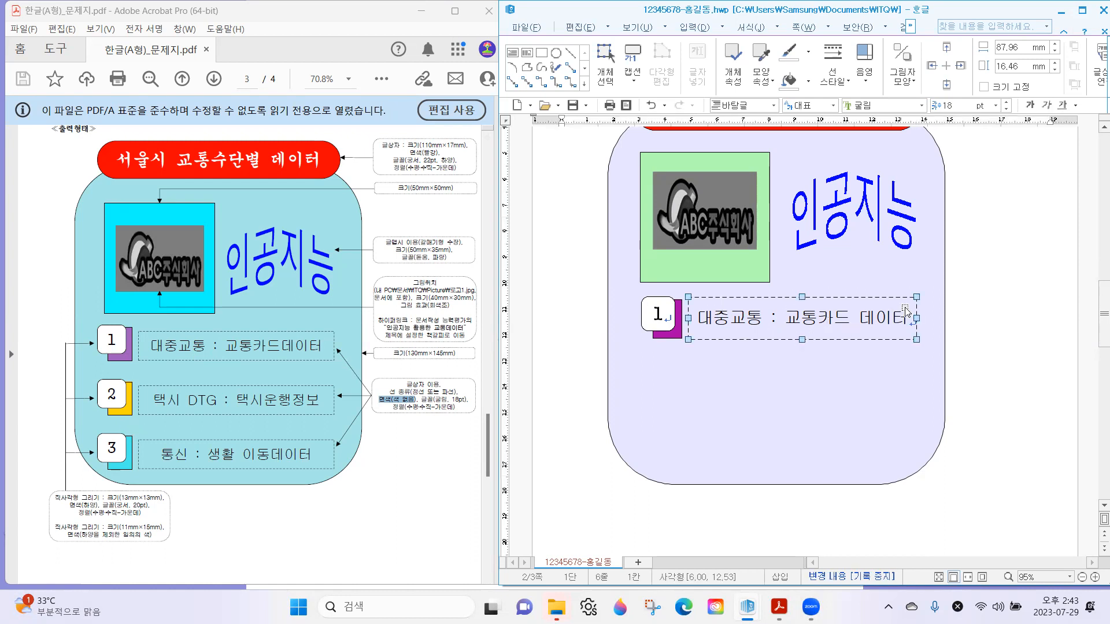
{"action": "left_click_drag", "start_coordinate": [916, 318], "coordinate": [927, 319]}
{"action": "left_click_drag", "start_coordinate": [931, 320], "coordinate": [935, 319]}
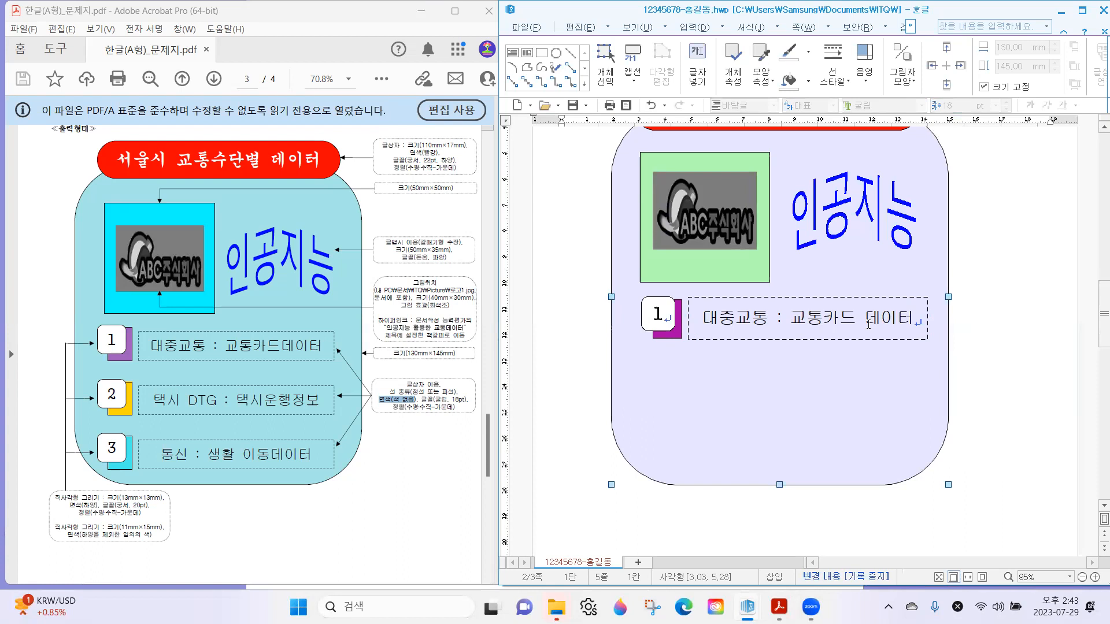
{"action": "key", "text": "ctrl+z"}
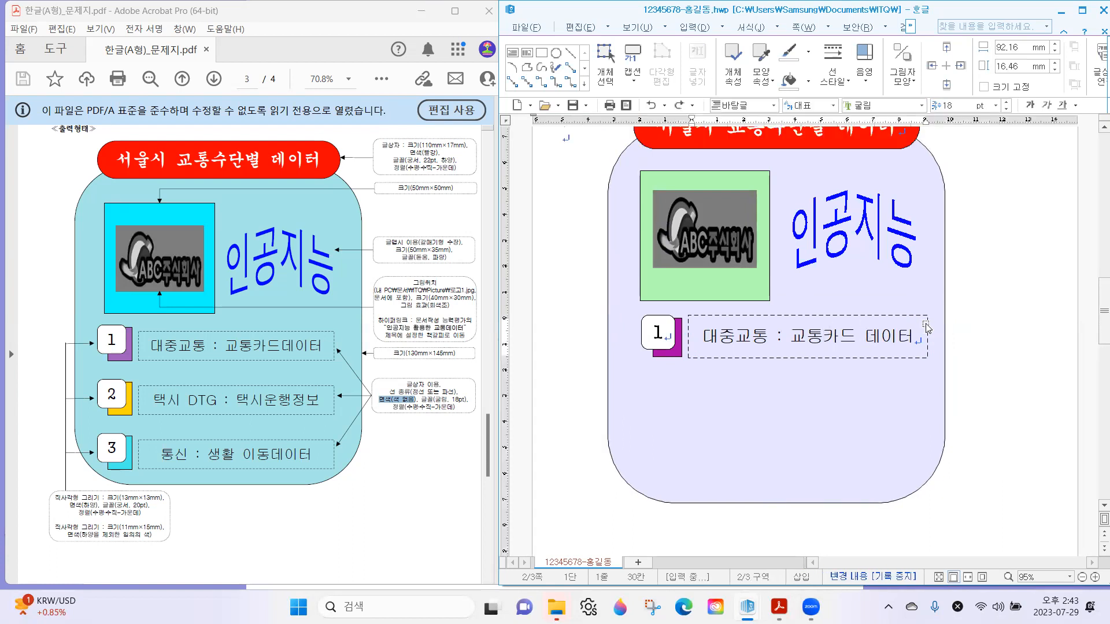
Reduce the height of the dashed label text box to about 15 mm.
{"action": "left_click", "coordinate": [927, 329]}
{"action": "left_click_drag", "start_coordinate": [808, 359], "coordinate": [765, 362]}
{"action": "left_click_drag", "start_coordinate": [808, 320], "coordinate": [807, 322]}
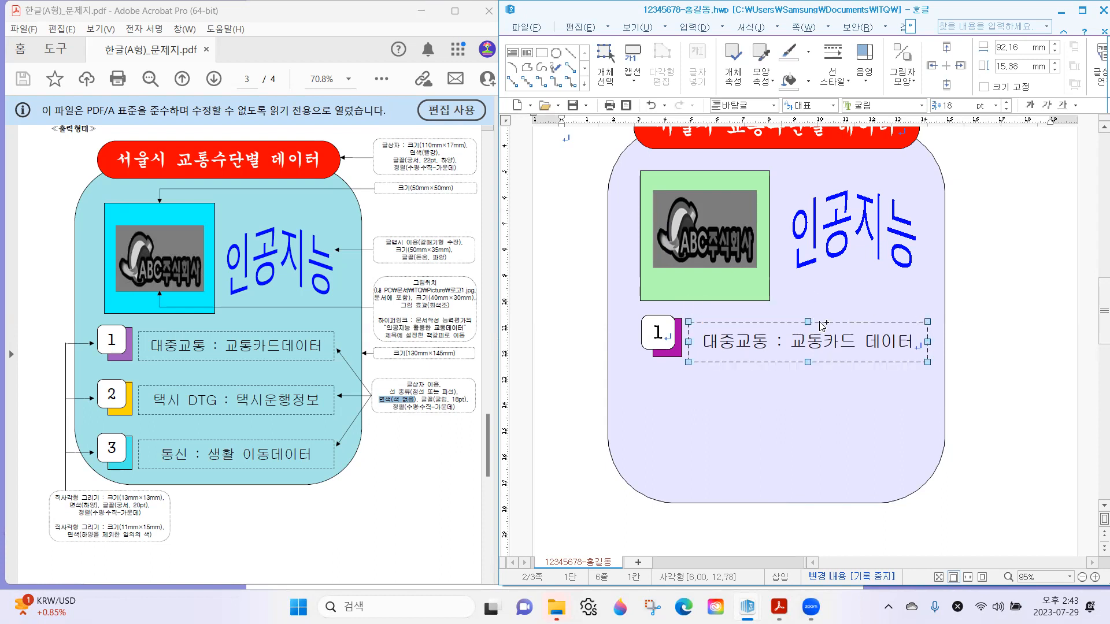
Nudge the dashed label text box slightly up and to the left to line it up with the number 1 square.
{"action": "key", "text": "Up"}
{"action": "key", "text": "Up"}
{"action": "key", "text": "Up"}
{"action": "key", "text": "Up"}
{"action": "key", "text": "Up"}
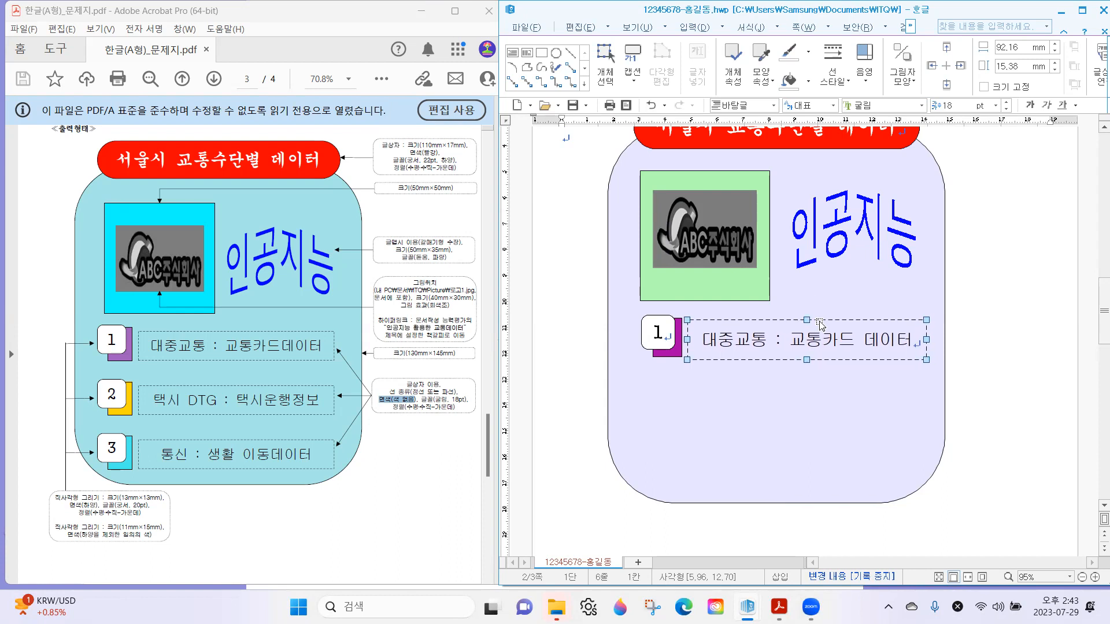
{"action": "key", "text": "Left"}
{"action": "key", "text": "Left"}
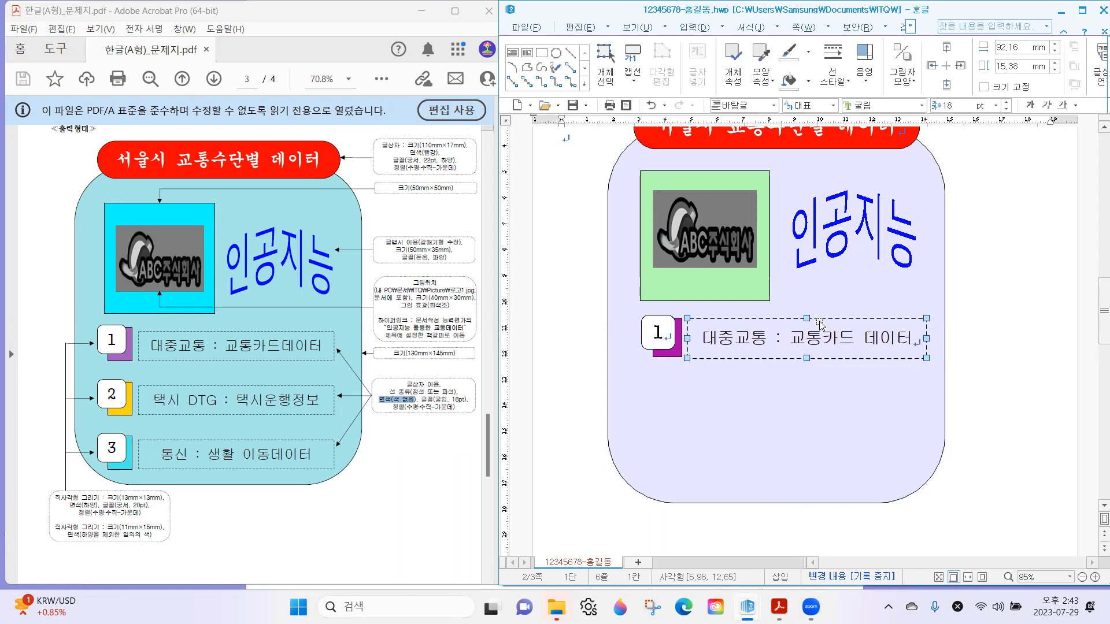
{"action": "left_click", "coordinate": [1015, 383]}
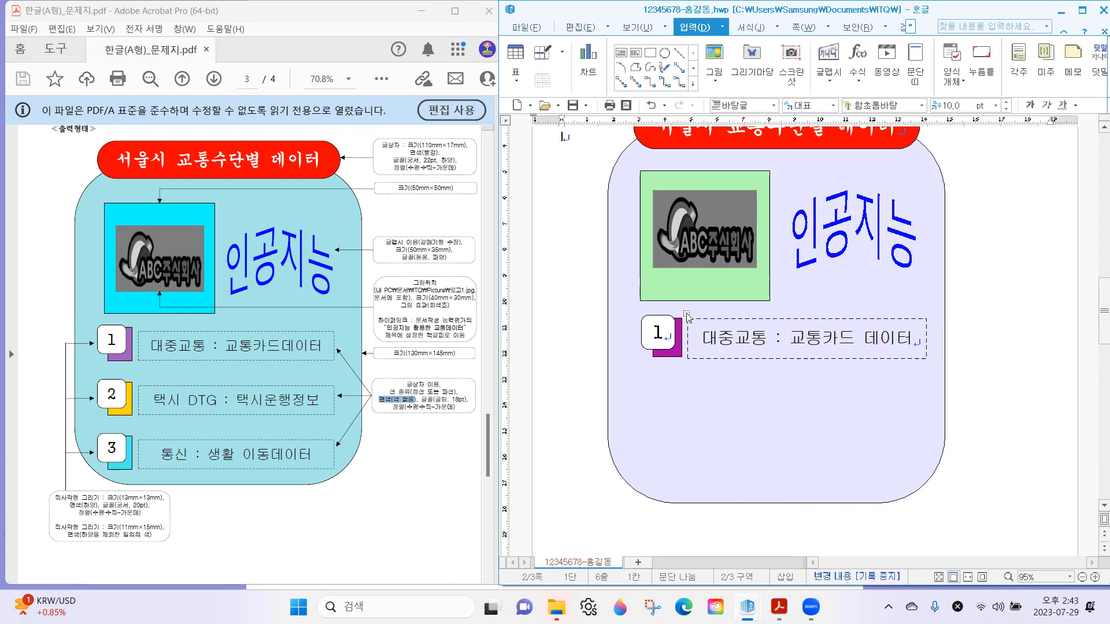
{"action": "left_click", "coordinate": [664, 322]}
{"action": "left_click", "coordinate": [720, 330]}
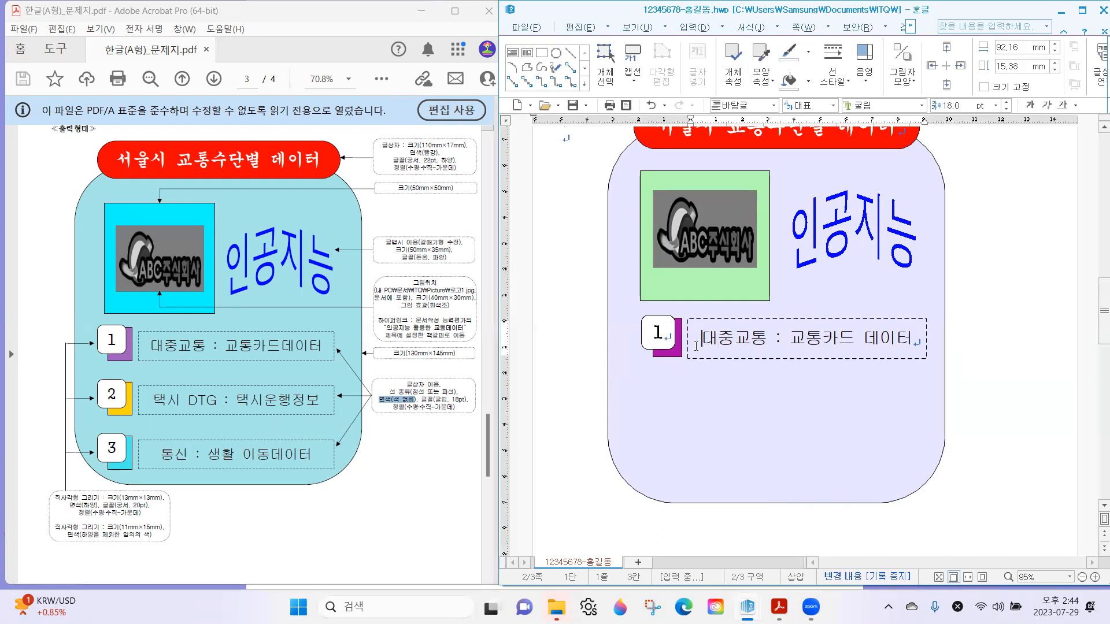
{"action": "left_click", "coordinate": [705, 318]}
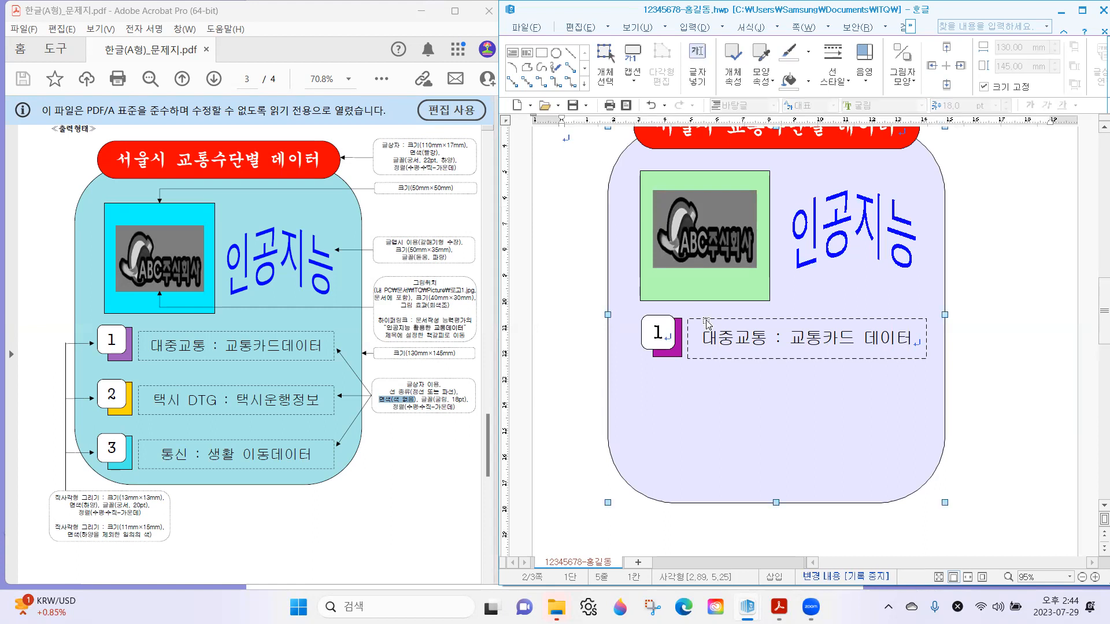
{"action": "left_click", "coordinate": [706, 320]}
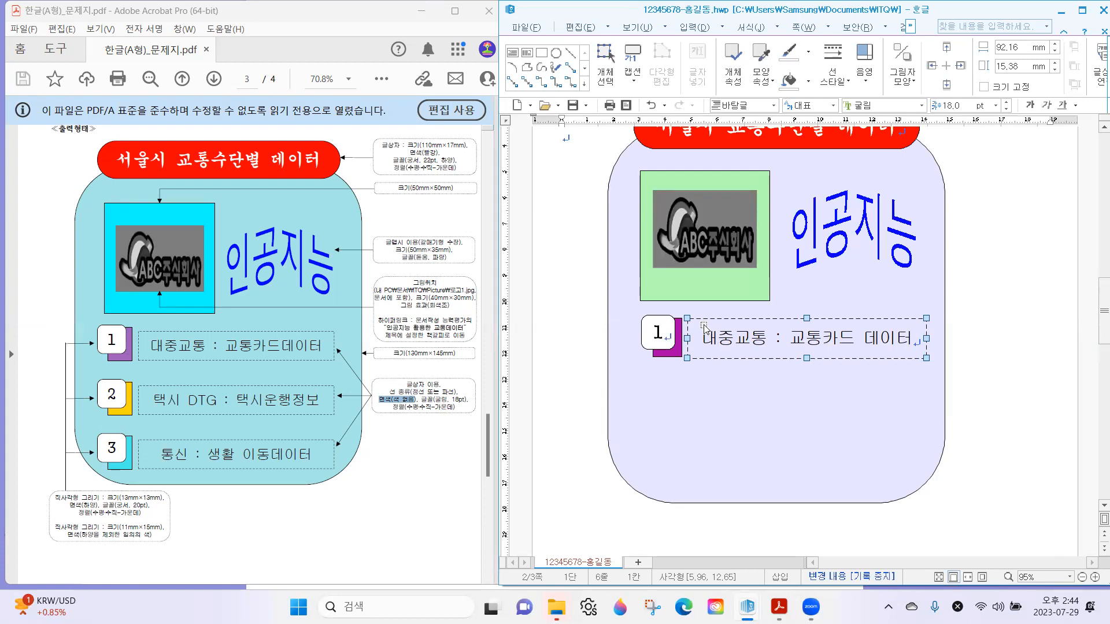
{"action": "left_click", "coordinate": [616, 286]}
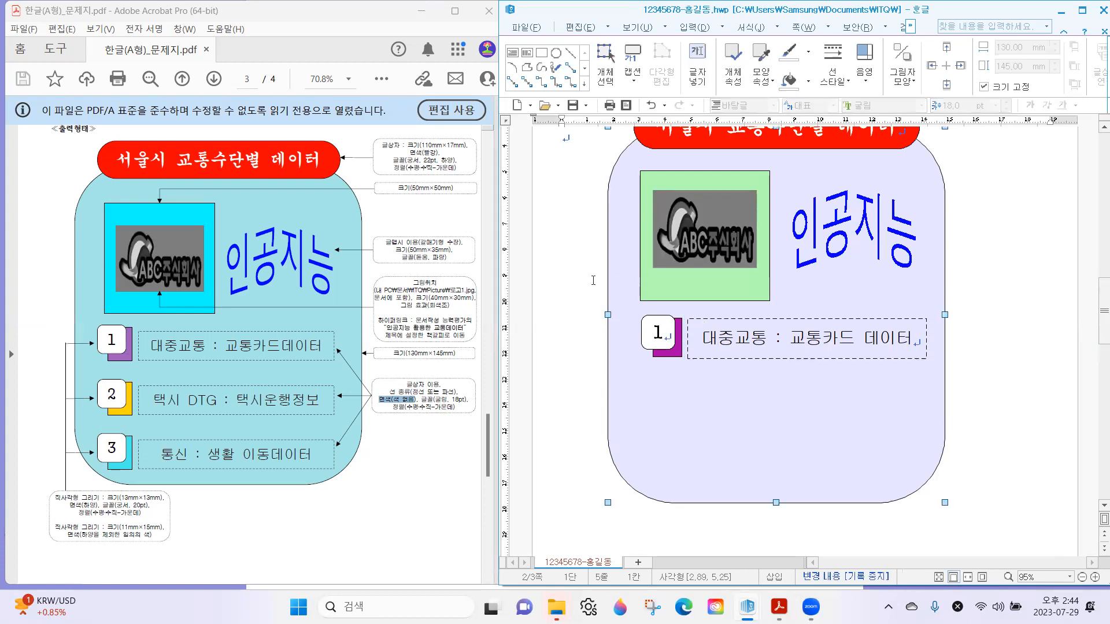
{"action": "left_click", "coordinate": [577, 305]}
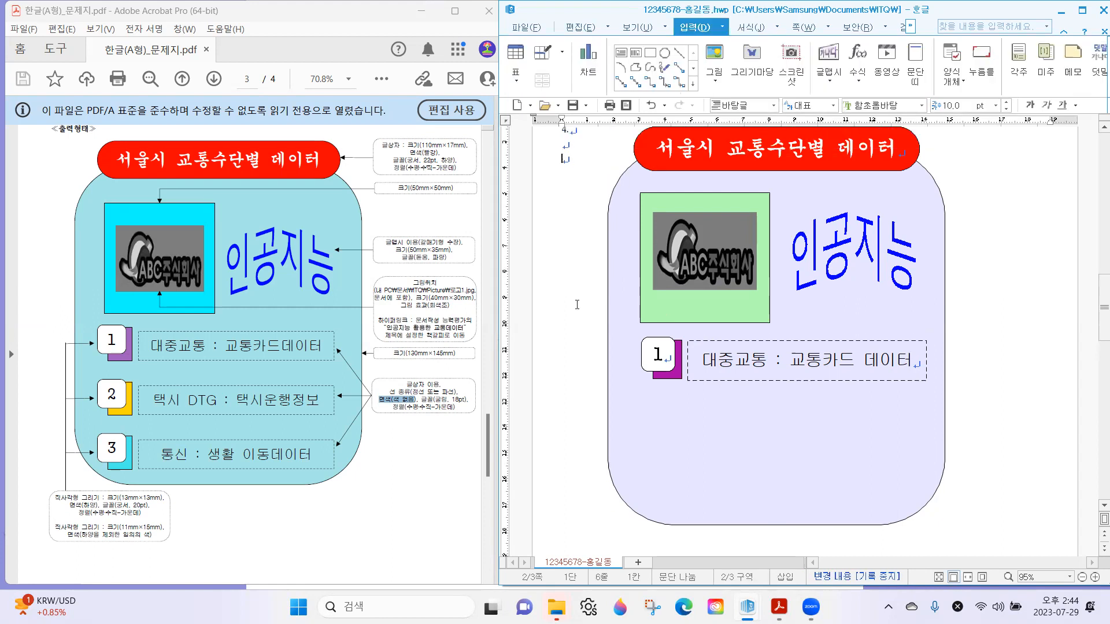
{"action": "left_click", "coordinate": [709, 342]}
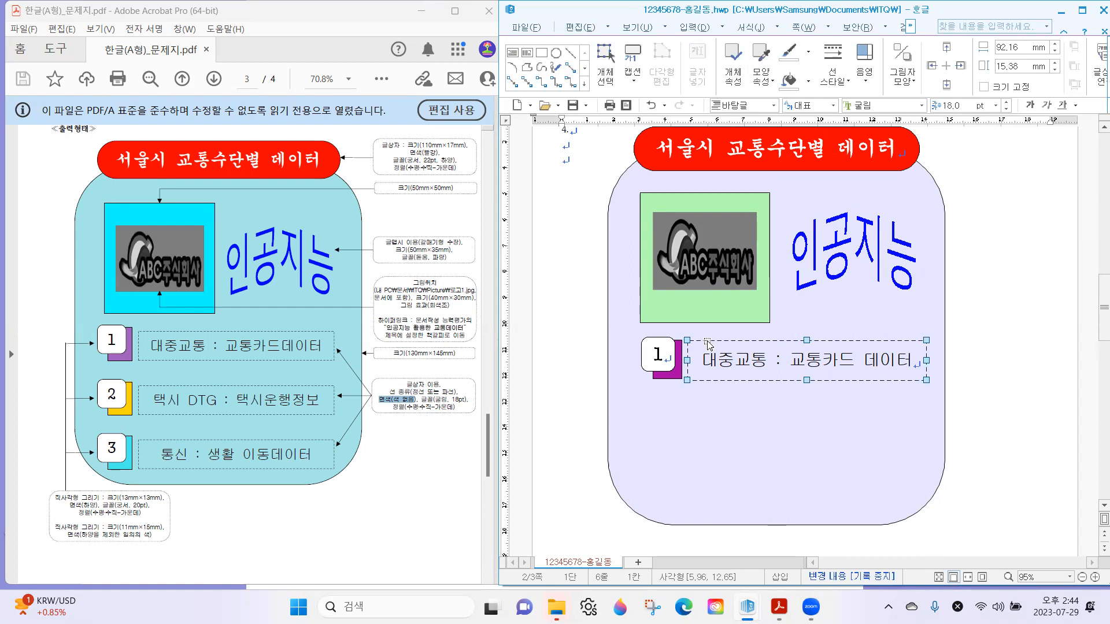
{"action": "left_click", "coordinate": [677, 379], "text": "shift"}
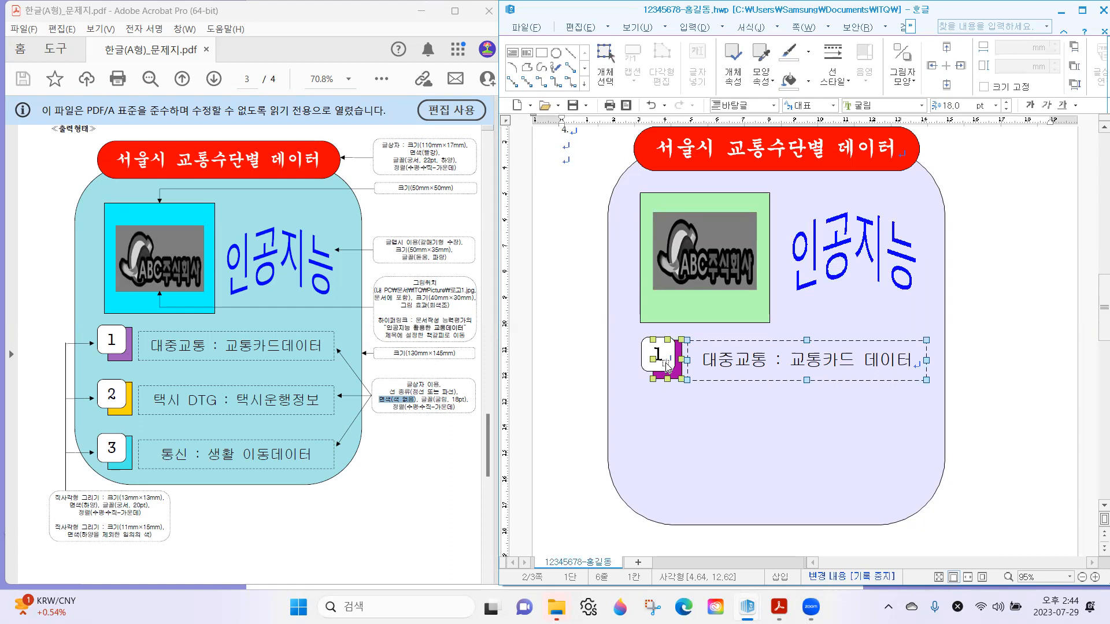
{"action": "left_click", "coordinate": [665, 362], "text": "shift"}
{"action": "left_click", "coordinate": [578, 156]}
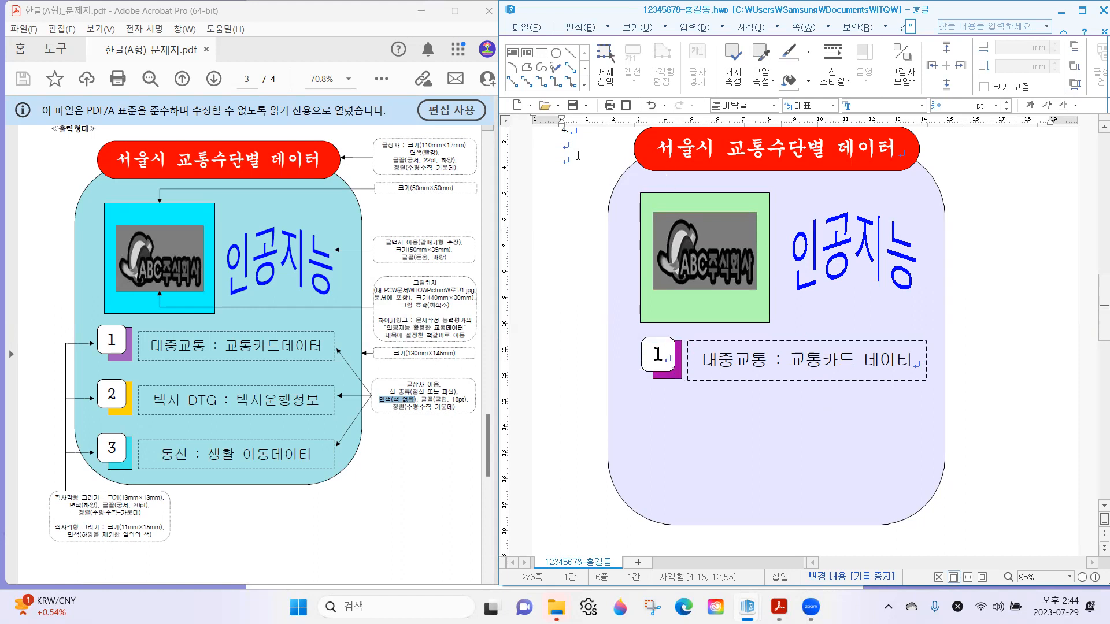
Select the label text box with both number 1 squares and copy the set straight down twice to form three evenly spaced rows.
{"action": "left_click", "coordinate": [713, 344]}
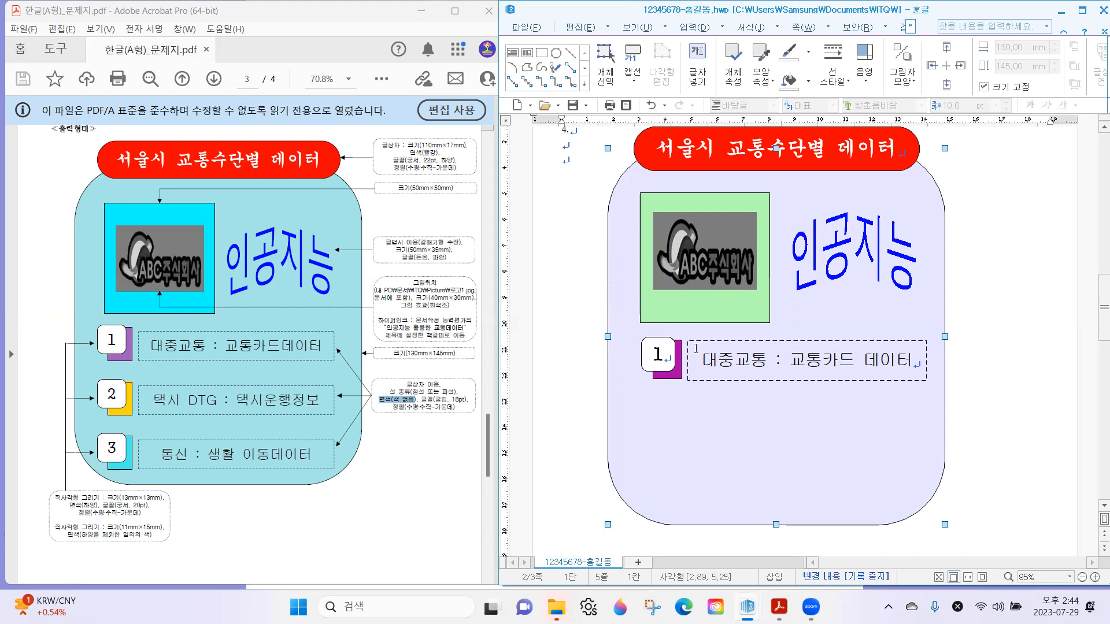
{"action": "left_click", "coordinate": [717, 345]}
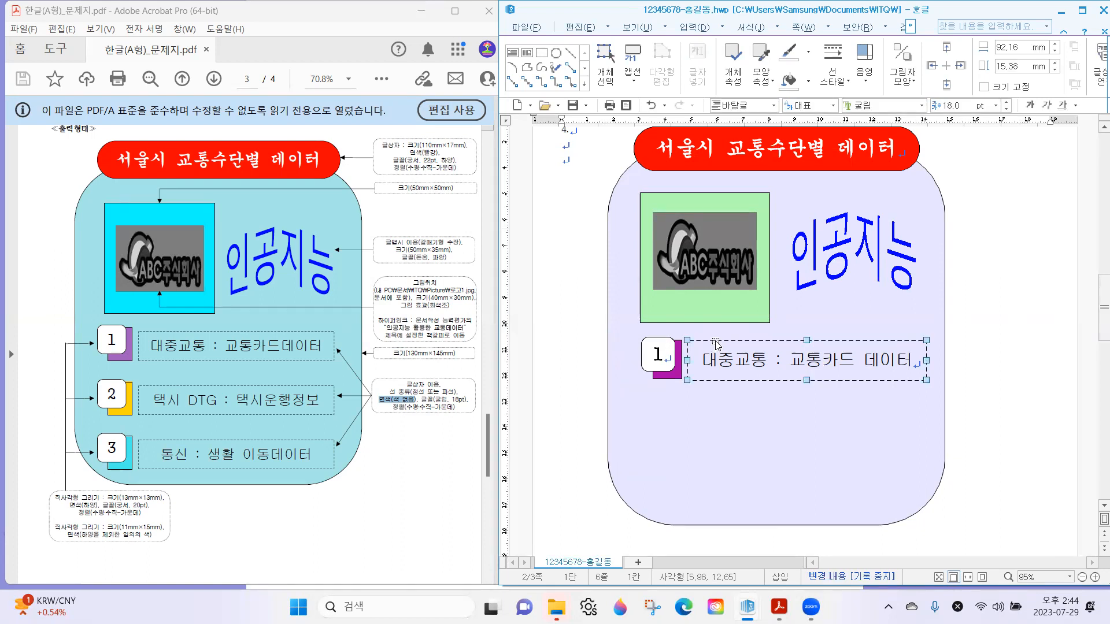
{"action": "left_click", "coordinate": [675, 375], "text": "shift"}
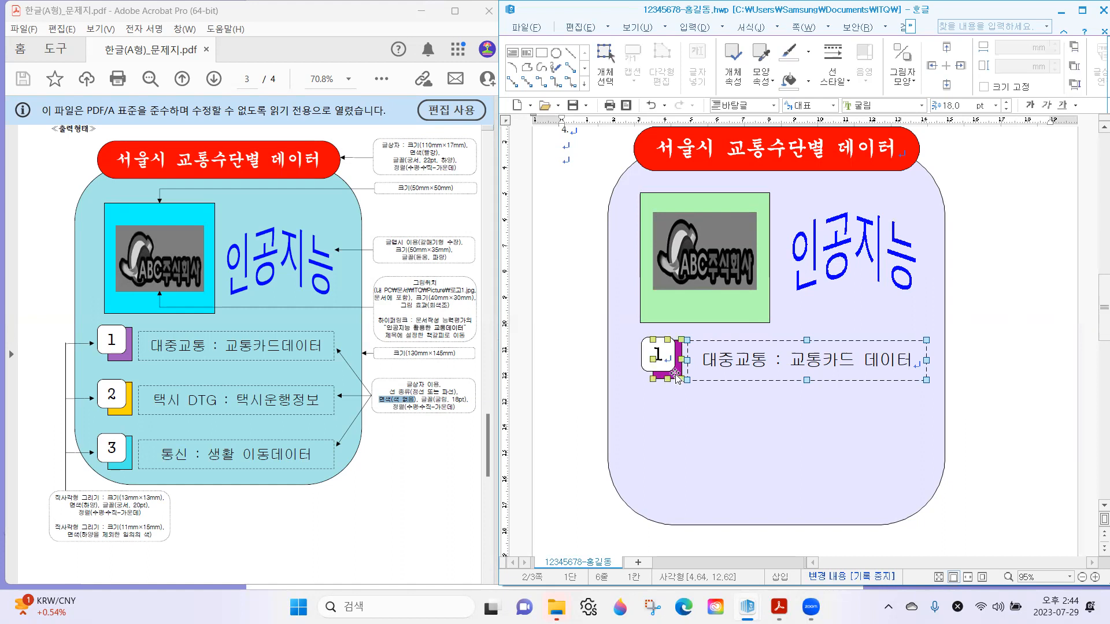
{"action": "left_click", "coordinate": [671, 363], "text": "shift"}
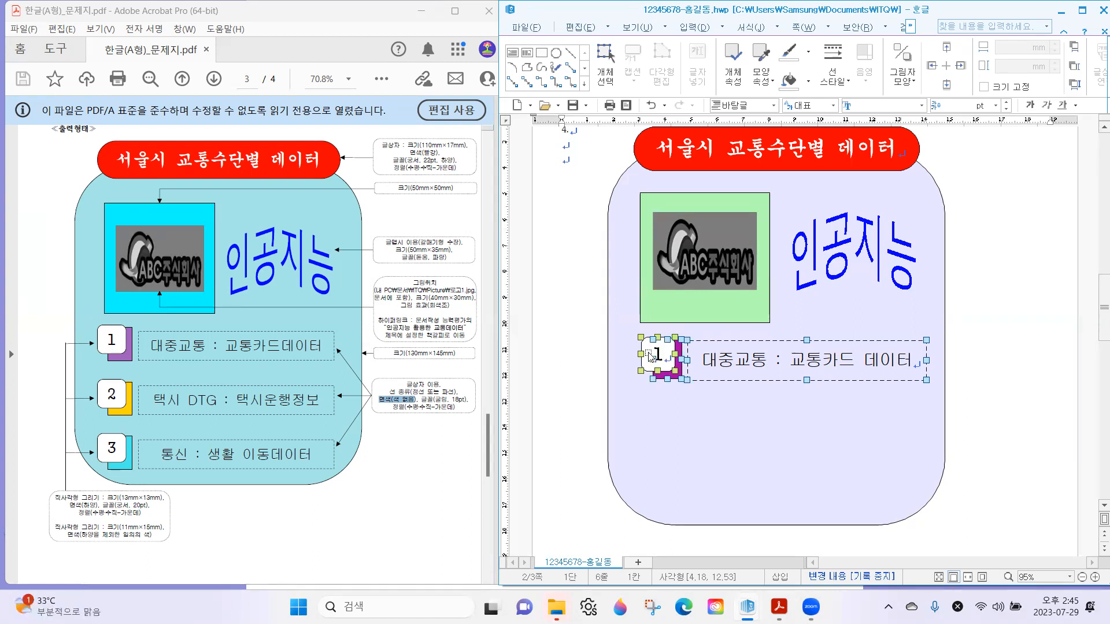
{"action": "type", "text": "1"}
{"action": "left_click_drag", "start_coordinate": [668, 353], "coordinate": [666, 412]}
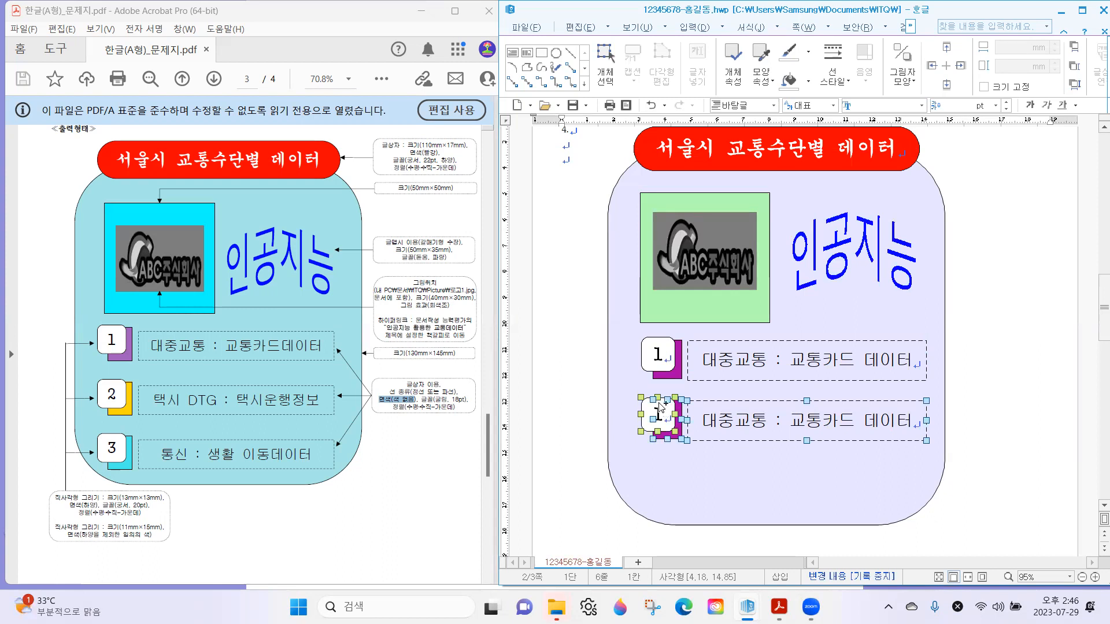
{"action": "left_click_drag", "start_coordinate": [666, 412], "coordinate": [669, 471]}
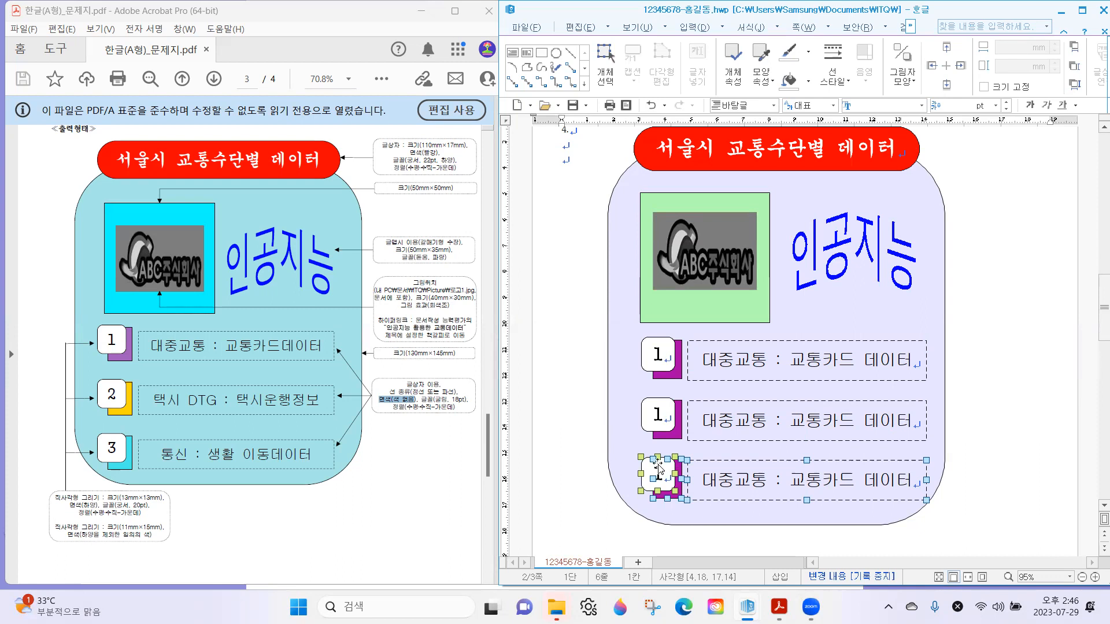
{"action": "left_click", "coordinate": [594, 530]}
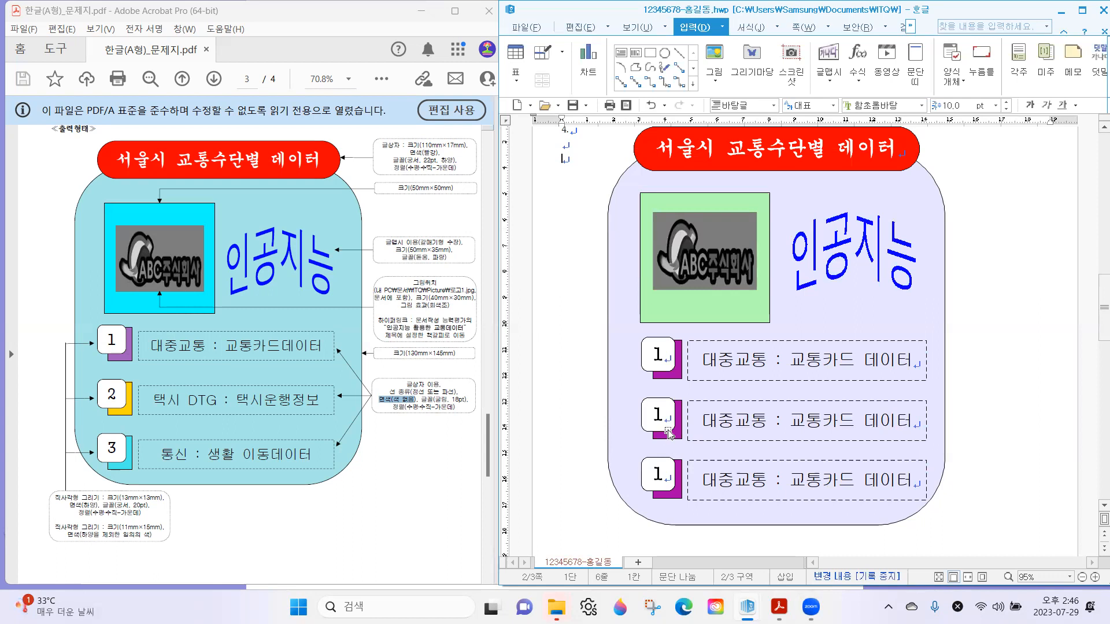
Change the number in the second row's square to 2 and in the third row's square to 3.
{"action": "left_click_drag", "start_coordinate": [655, 410], "coordinate": [667, 417]}
{"action": "type", "text": "2"}
{"action": "left_click_drag", "start_coordinate": [653, 473], "coordinate": [666, 475]}
{"action": "type", "text": "3"}
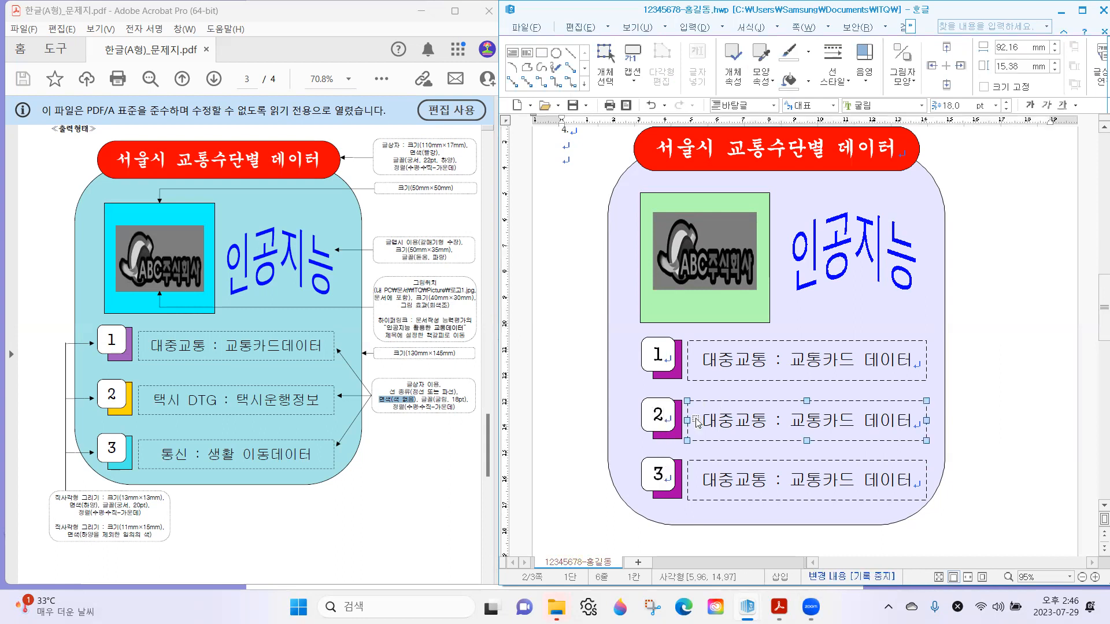
Replace the text in the second row's dashed label box with "택시 DTG : 택시운행정보".
{"action": "key", "text": "shift+Escape"}
{"action": "left_click", "coordinate": [898, 427]}
{"action": "mouse_move", "coordinate": [912, 421]}
{"action": "left_mouse_down"}
{"action": "mouse_move", "coordinate": [702, 420]}
{"action": "mouse_move", "coordinate": [664, 437]}
{"action": "left_mouse_up"}
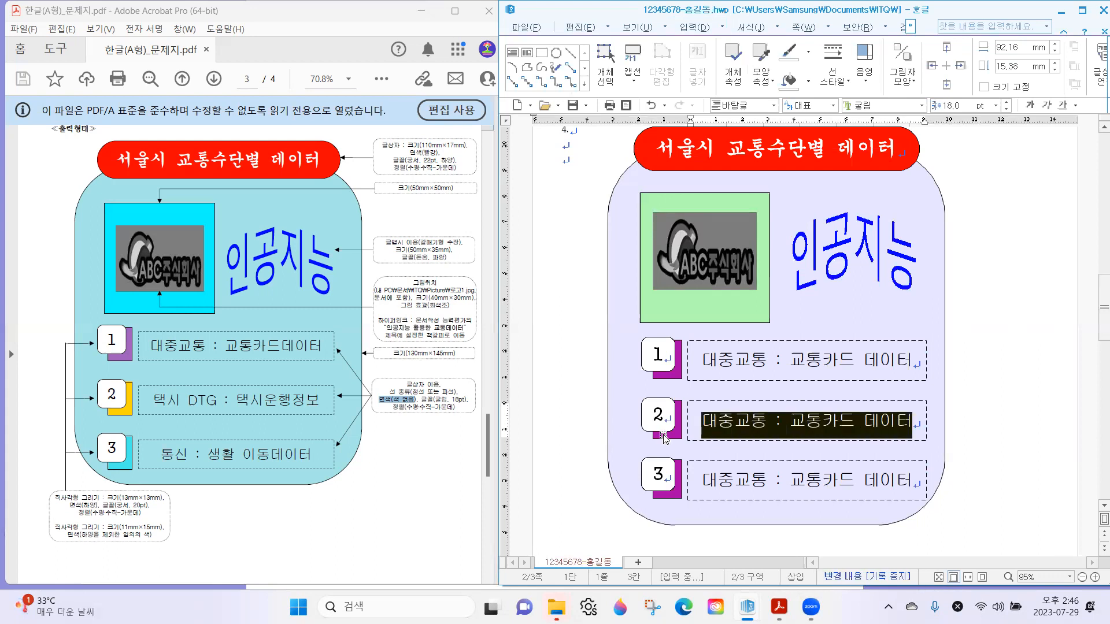
{"action": "type", "text": "x"}
{"action": "key", "text": "BackSpace"}
{"action": "type", "text": "택시 "}
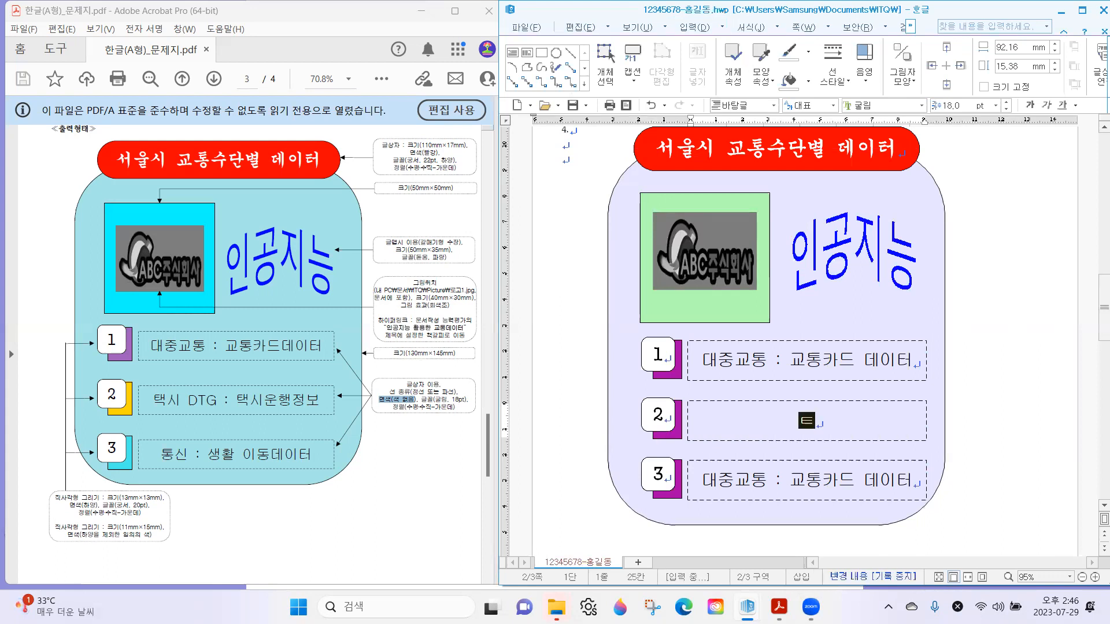
{"action": "type", "text": "DT"}
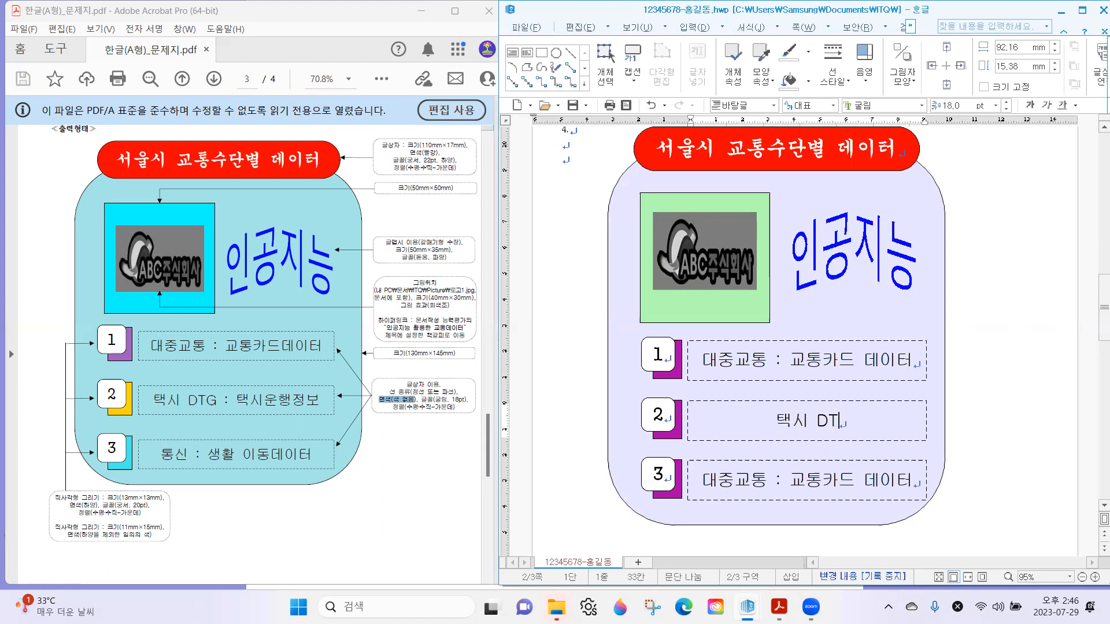
{"action": "type", "text": "G : 택싱"}
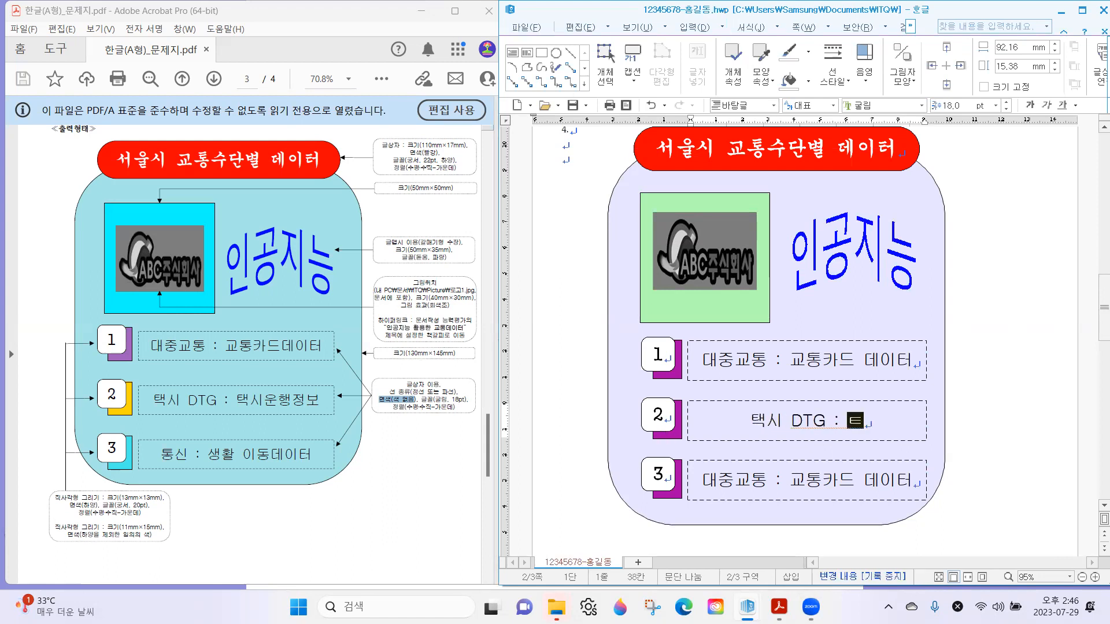
{"action": "type", "text": "운행정보"}
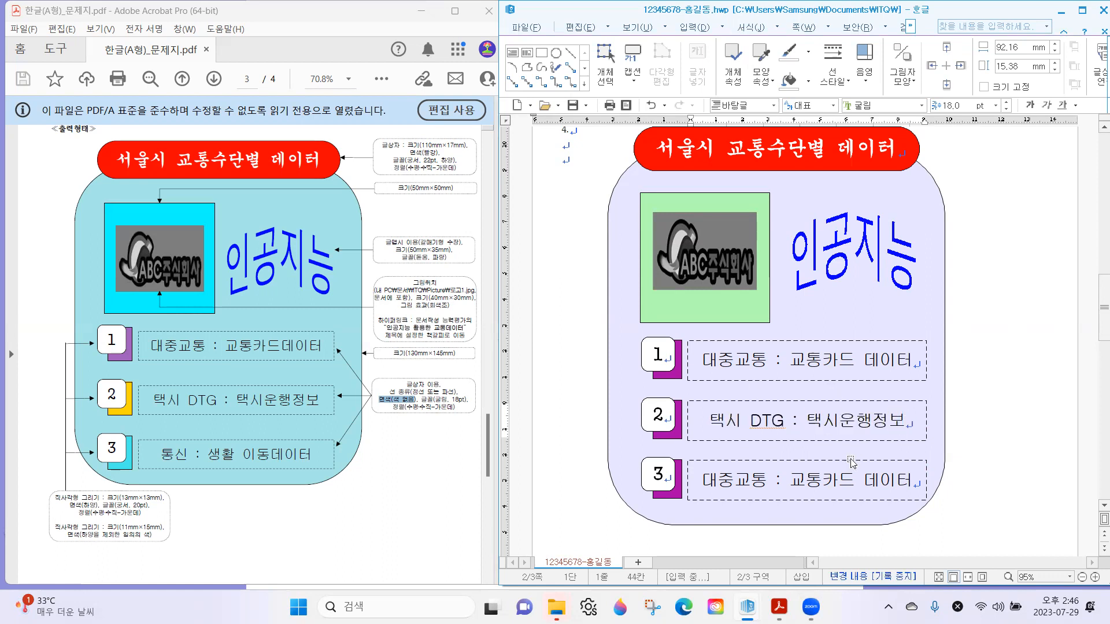
Replace the text in the third row's dashed label box with "통신 : 생활 이동데이터".
{"action": "left_click", "coordinate": [912, 482]}
{"action": "left_click_drag", "start_coordinate": [913, 480], "coordinate": [659, 472]}
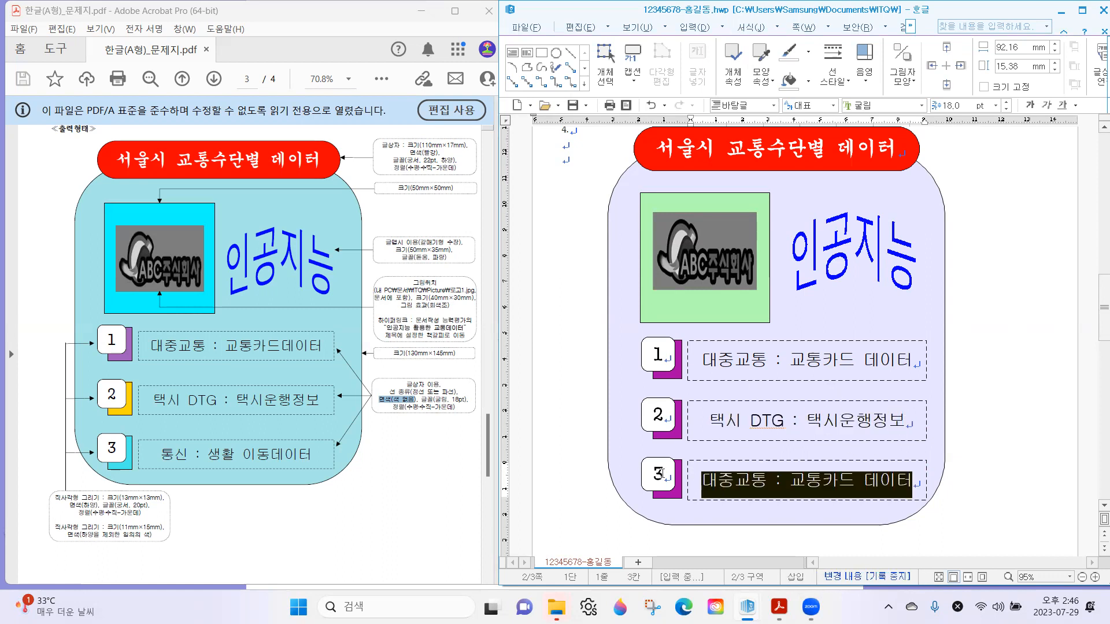
{"action": "type", "text": "통신 "}
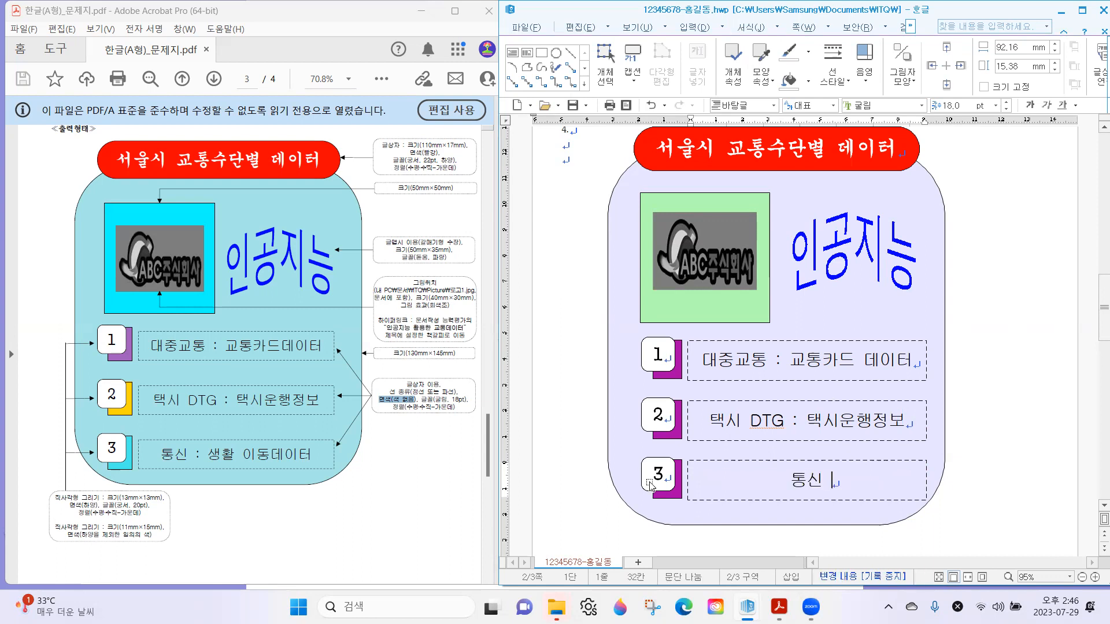
{"action": "type", "text": ": 생활 이동데"}
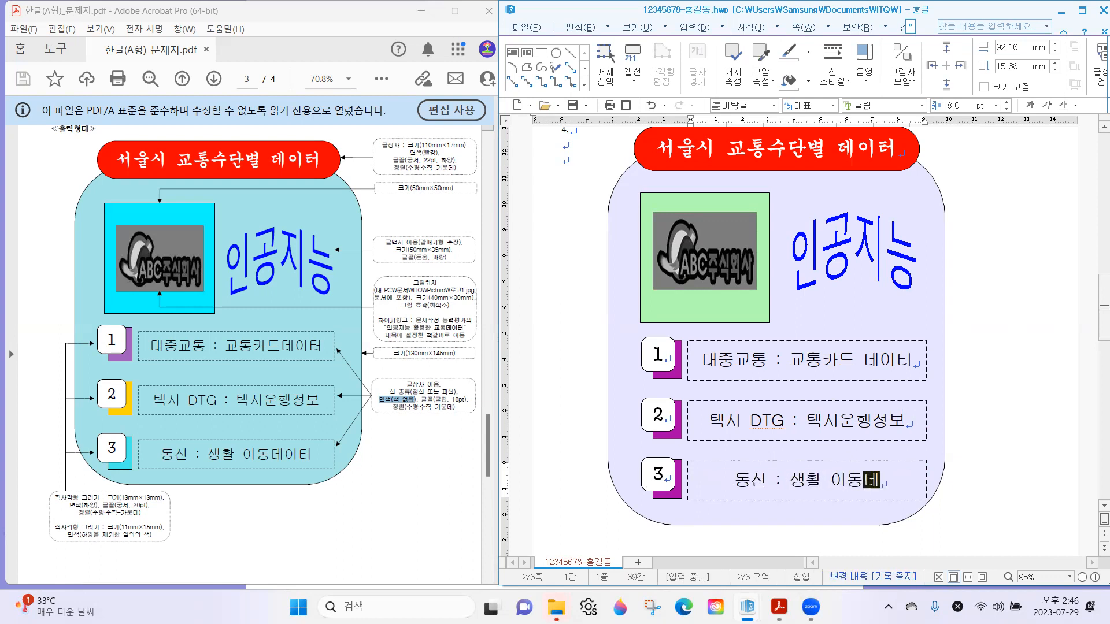
{"action": "type", "text": "이터"}
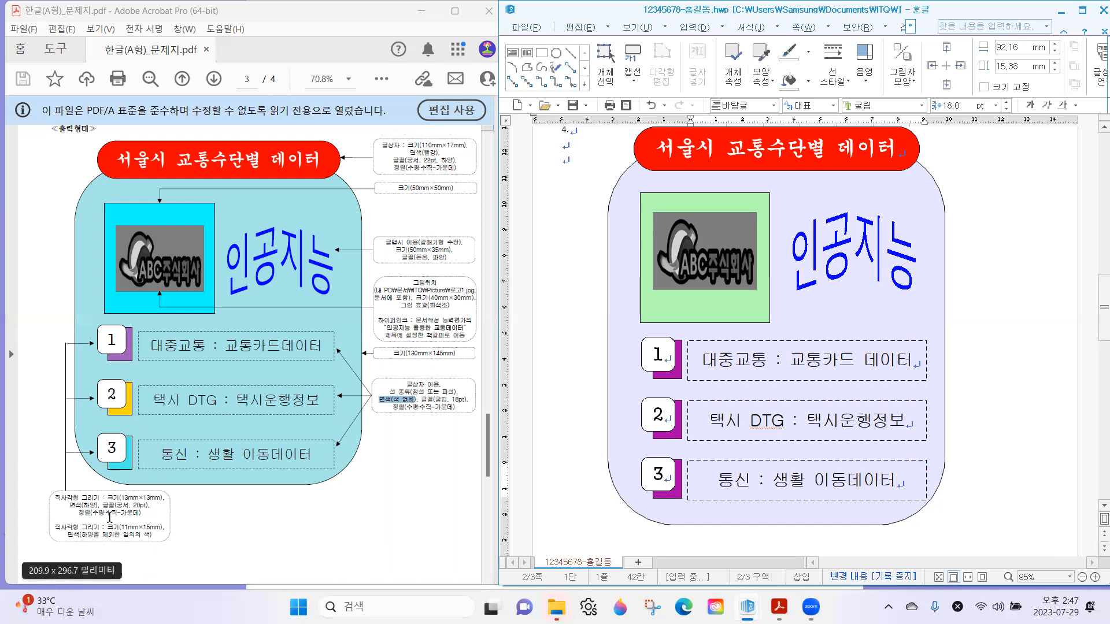
Highlight the exam sheet's note on the rectangle colour and fill the rectangle behind the number 2 square with orange.
{"action": "left_click_drag", "start_coordinate": [102, 535], "coordinate": [156, 535]}
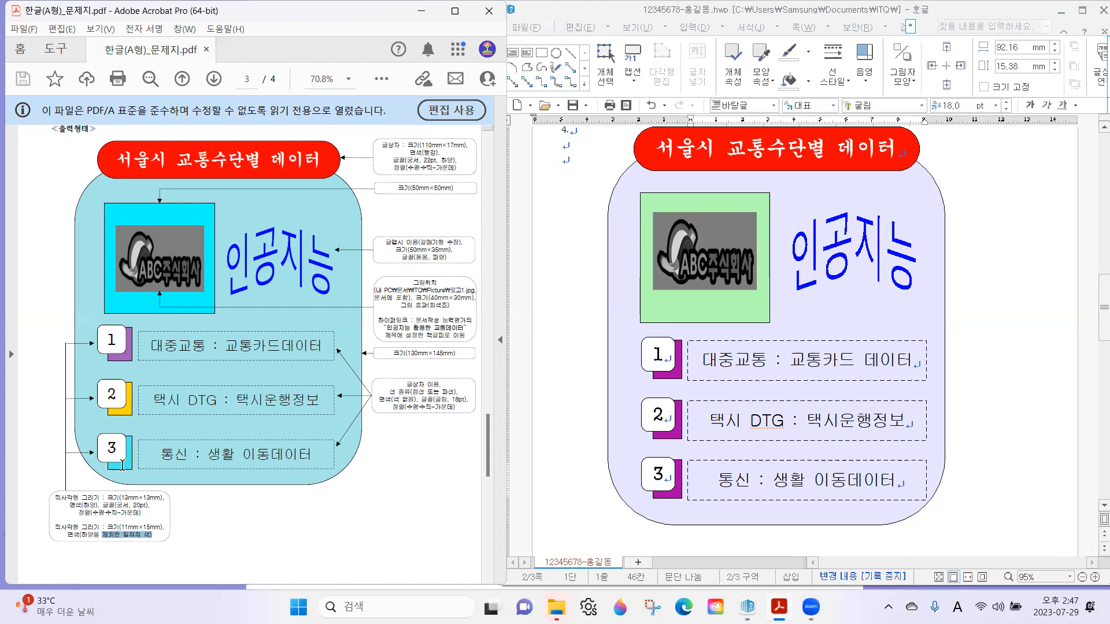
{"action": "left_click", "coordinate": [678, 437]}
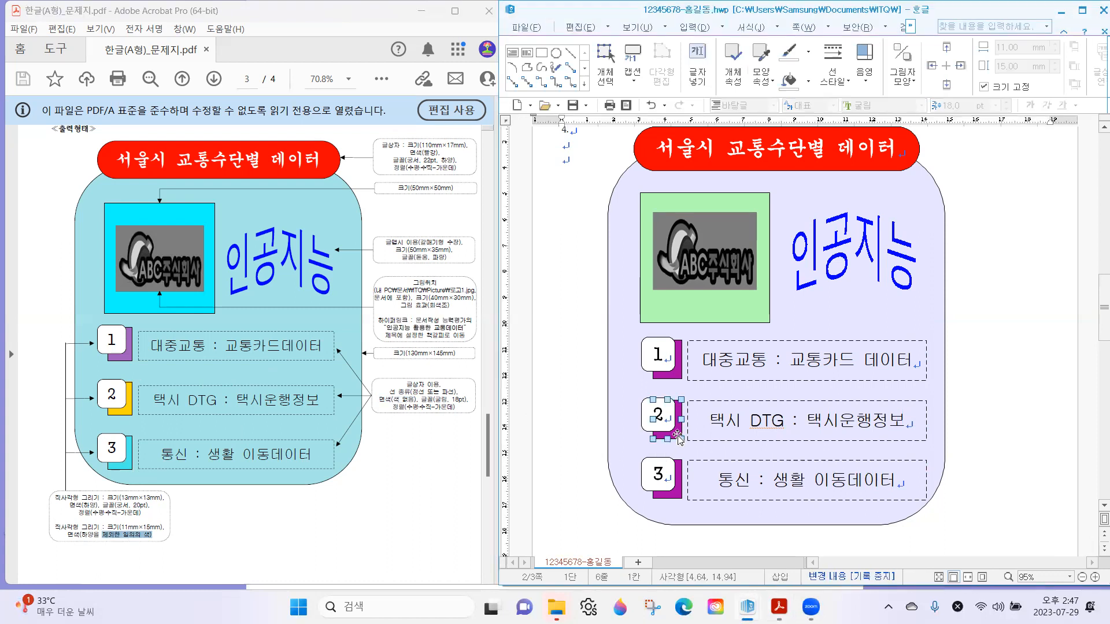
{"action": "double_click", "coordinate": [677, 438]}
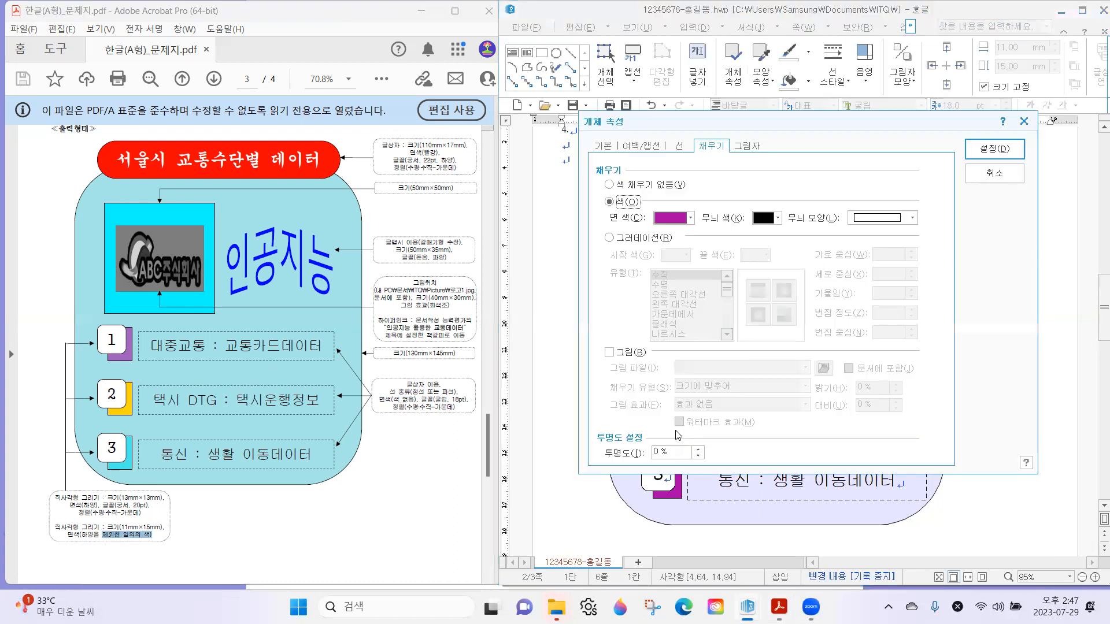
{"action": "left_click", "coordinate": [673, 218]}
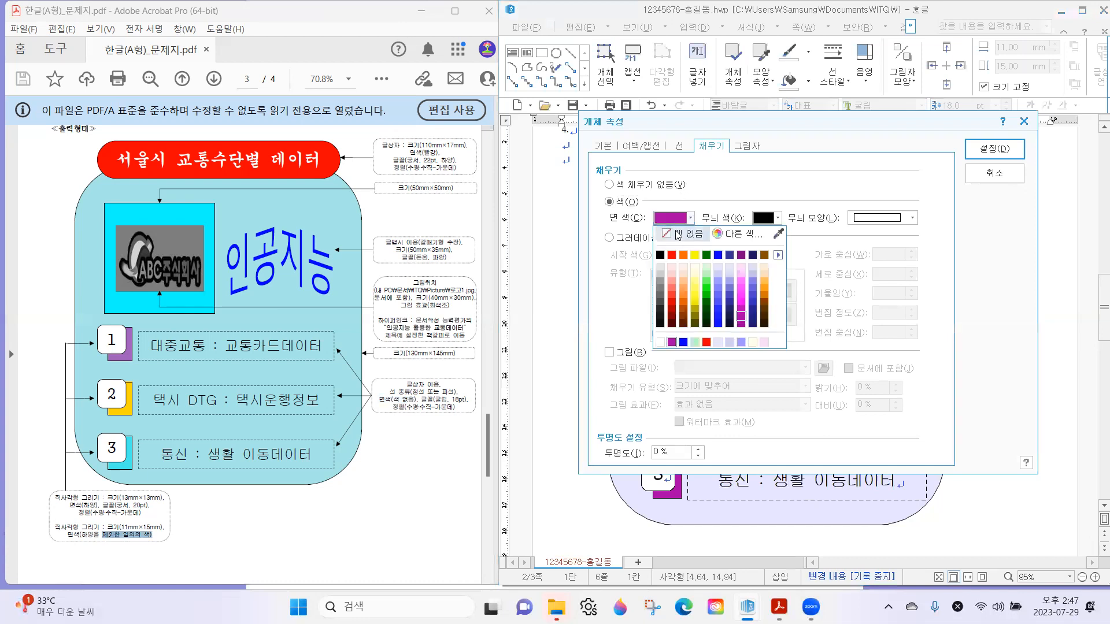
{"action": "left_click", "coordinate": [764, 292]}
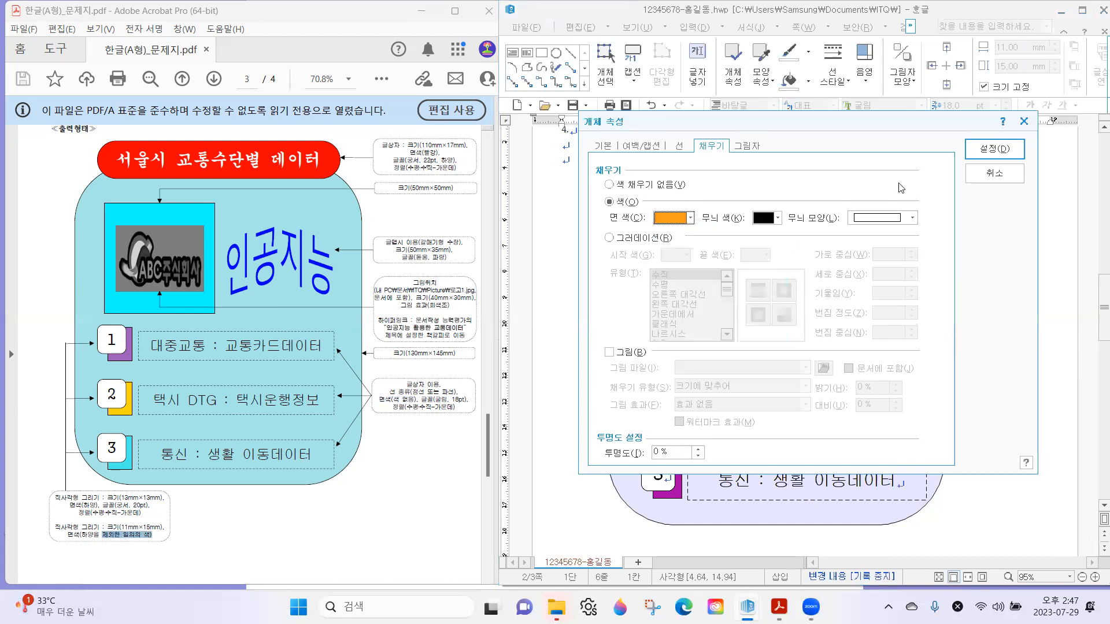
{"action": "left_click", "coordinate": [985, 149]}
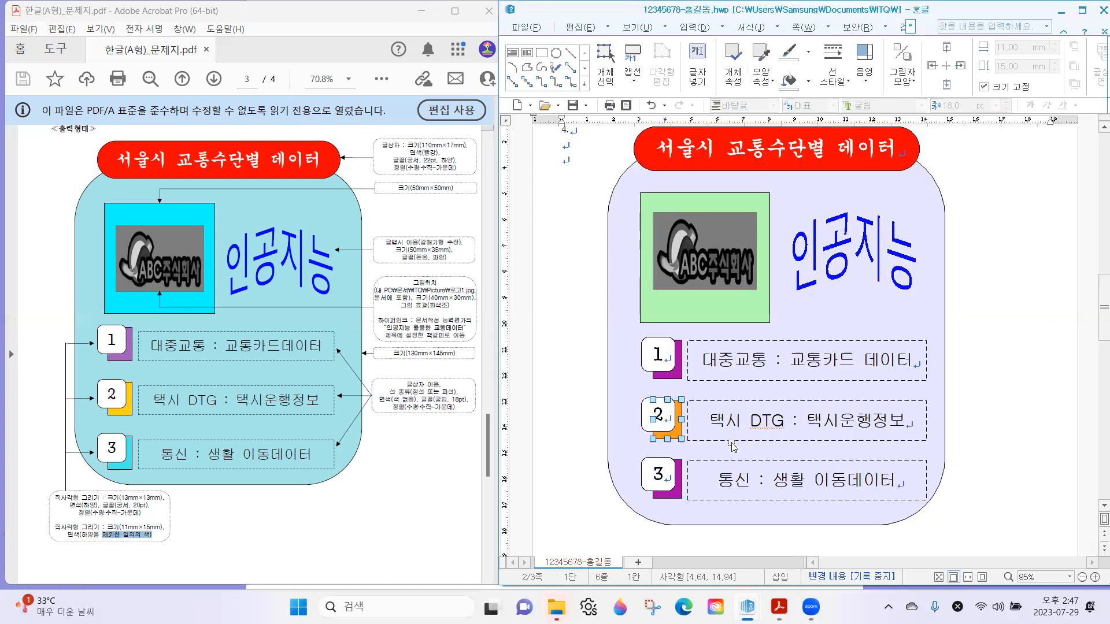
Fill the rectangle behind the number 3 square with green and deselect it.
{"action": "double_click", "coordinate": [668, 492]}
{"action": "left_click", "coordinate": [665, 218]}
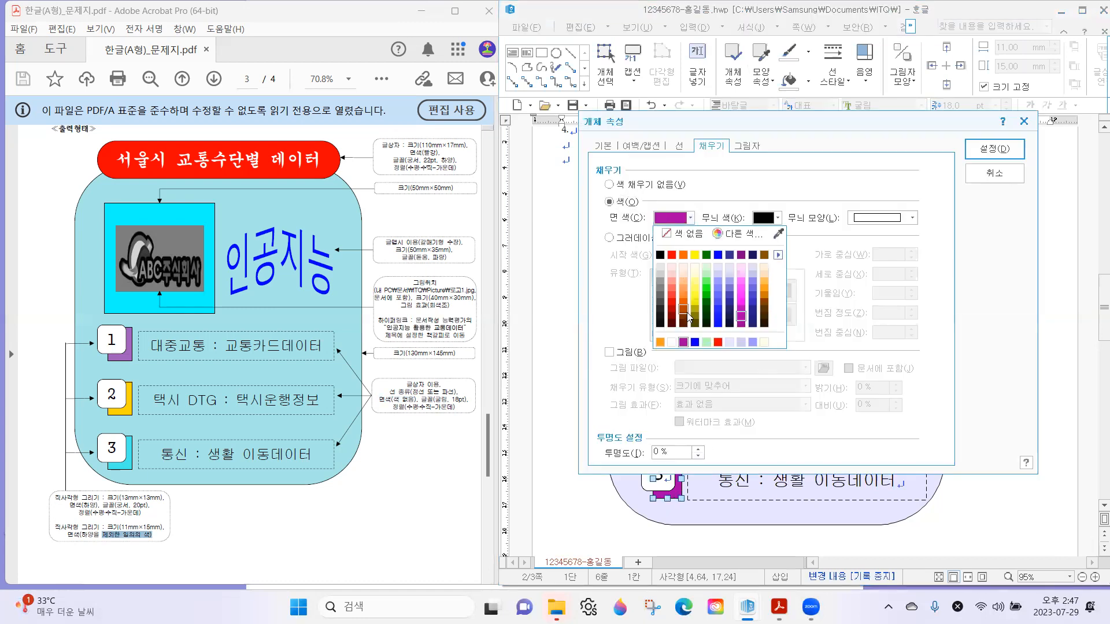
{"action": "left_click", "coordinate": [707, 285]}
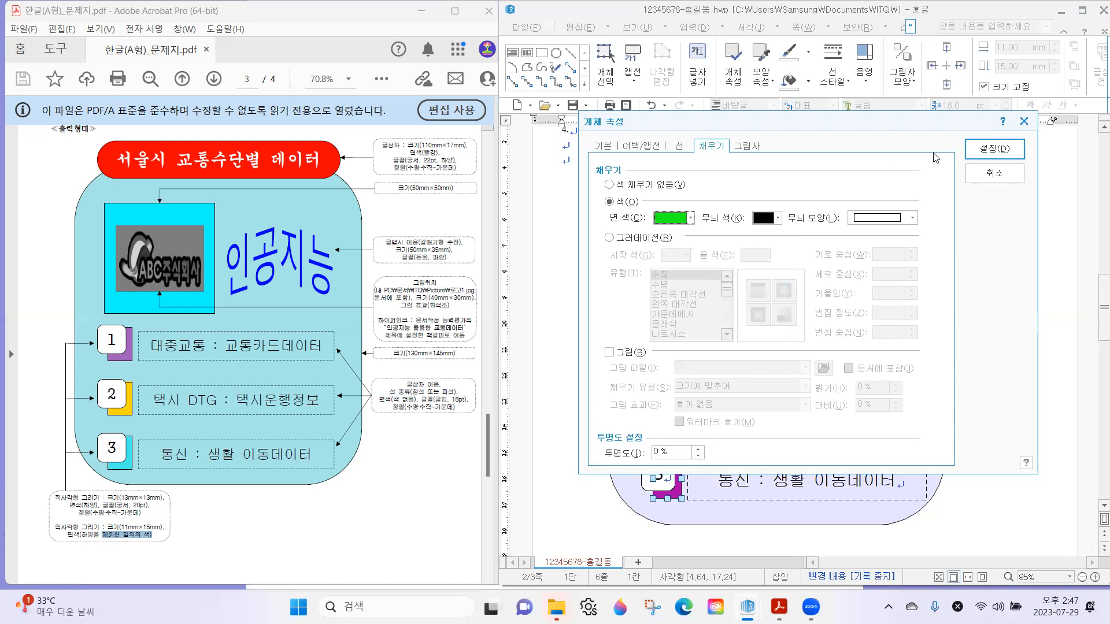
{"action": "left_click", "coordinate": [985, 150]}
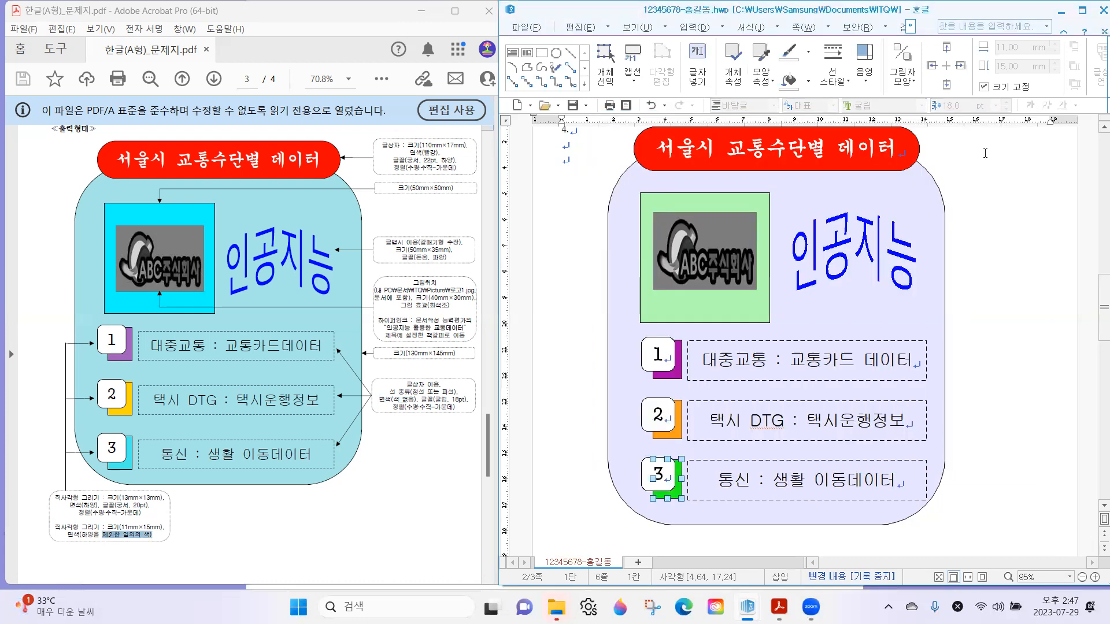
{"action": "left_click", "coordinate": [1019, 360]}
Review the whole question 4 drawing, including its title box and background shape, and view page 4 of the exam sheet.
{"action": "scroll", "coordinate": [1014, 384], "scroll_direction": "up", "scroll_amount": 3}
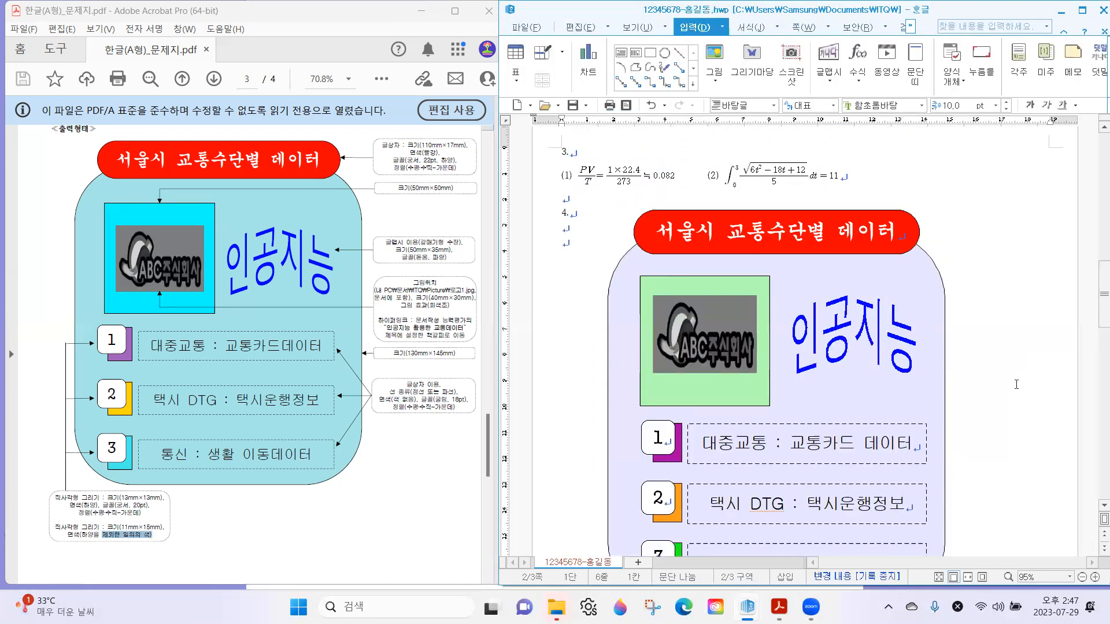
{"action": "scroll", "coordinate": [665, 324], "scroll_direction": "down", "scroll_amount": 2}
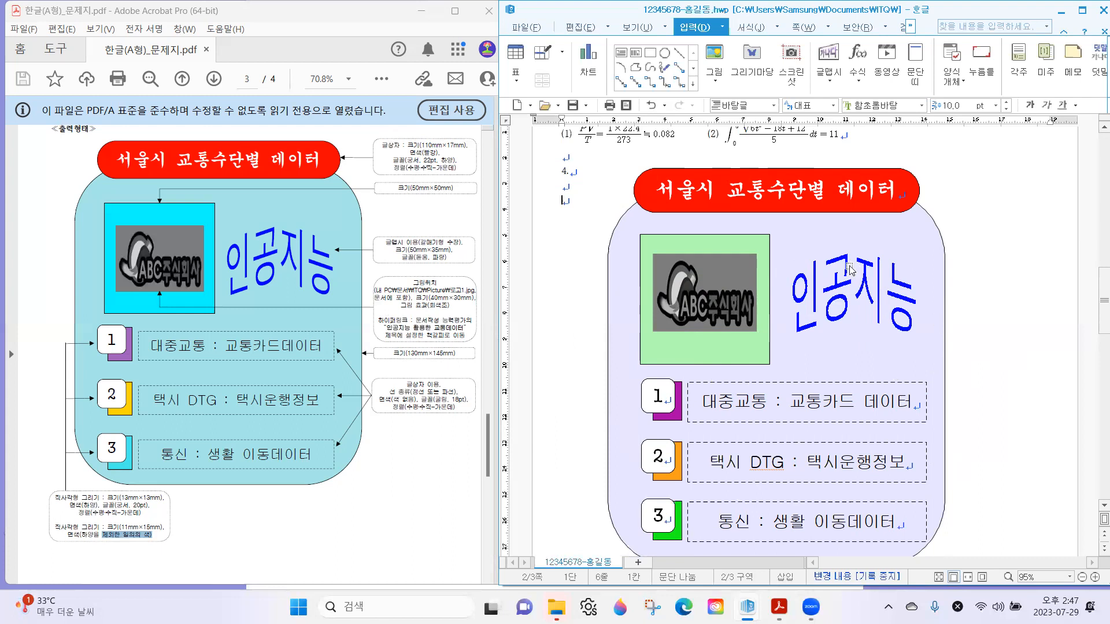
{"action": "left_click", "coordinate": [699, 184]}
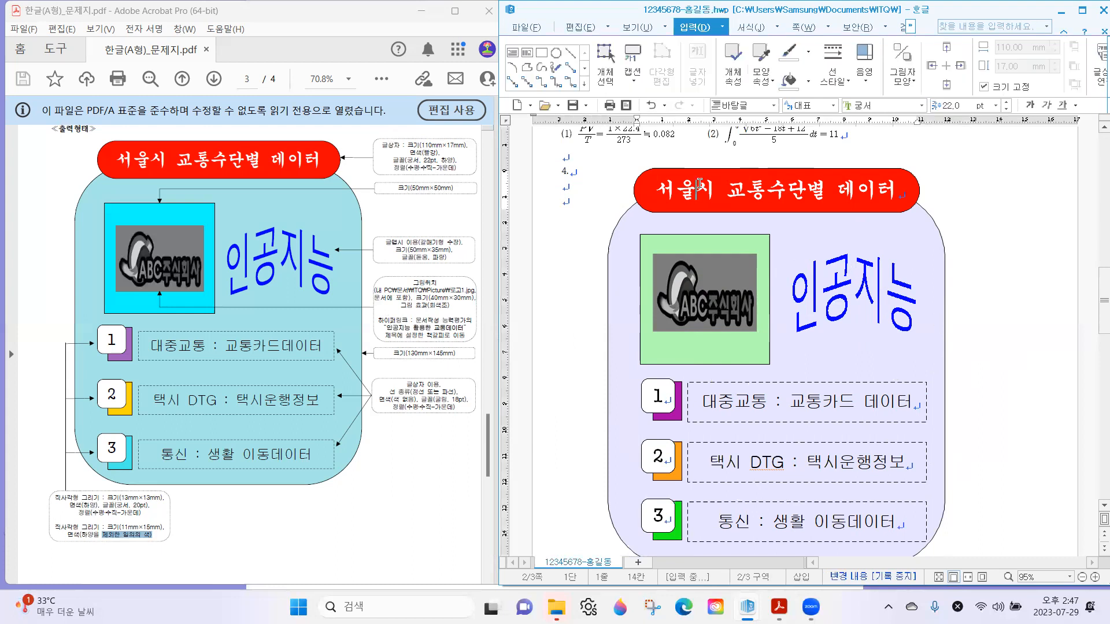
{"action": "left_click", "coordinate": [624, 233]}
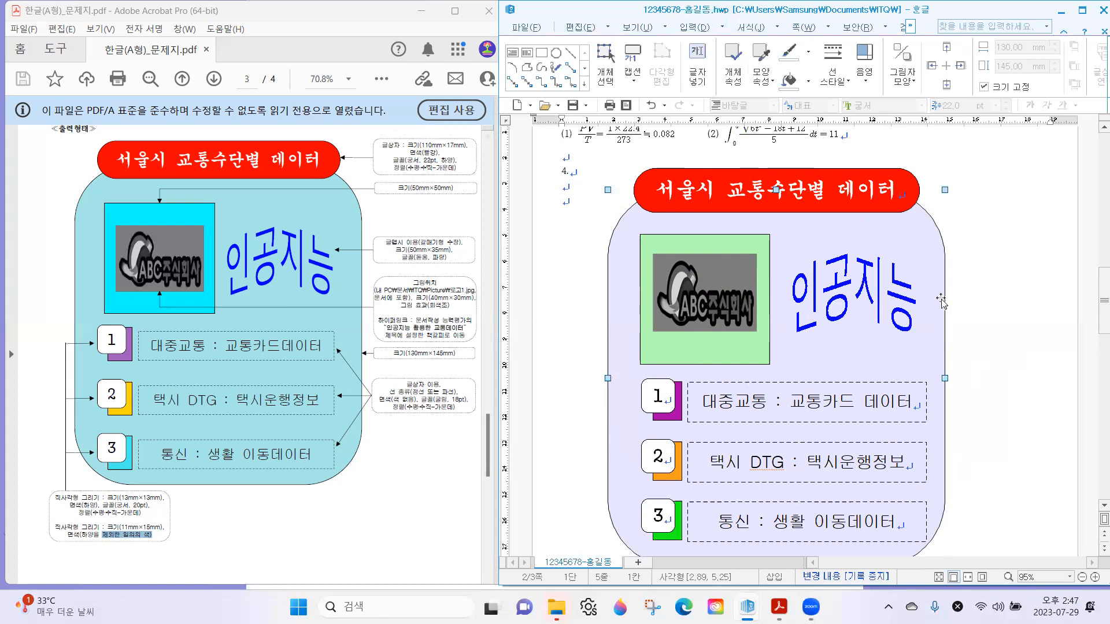
{"action": "left_click", "coordinate": [959, 288]}
{"action": "scroll", "coordinate": [961, 358], "scroll_direction": "down", "scroll_amount": 3}
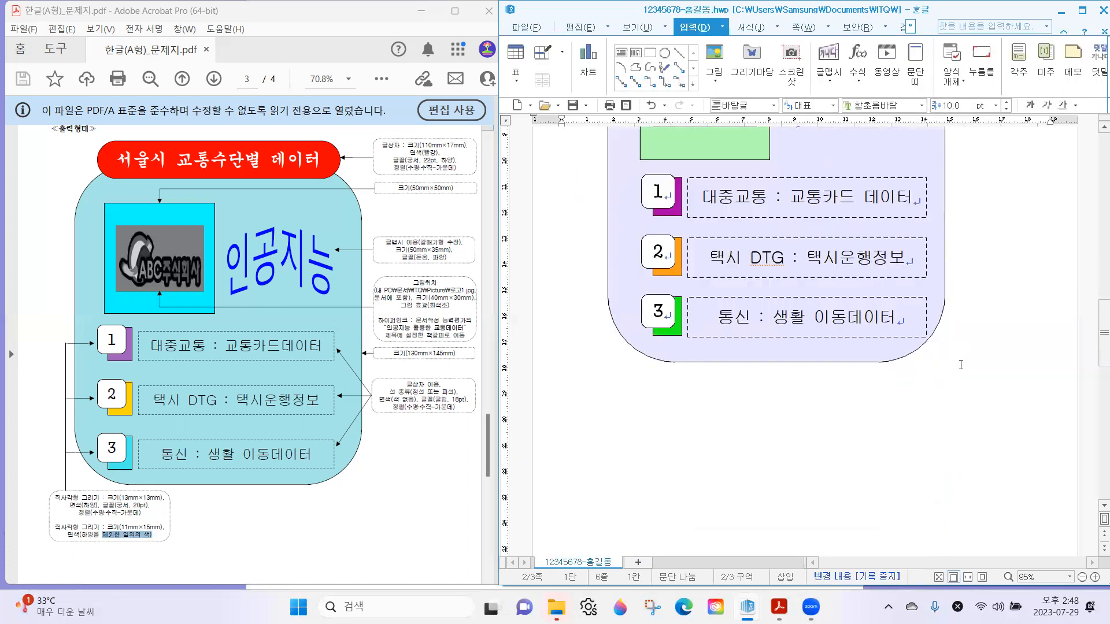
{"action": "scroll", "coordinate": [961, 369], "scroll_direction": "up", "scroll_amount": 4}
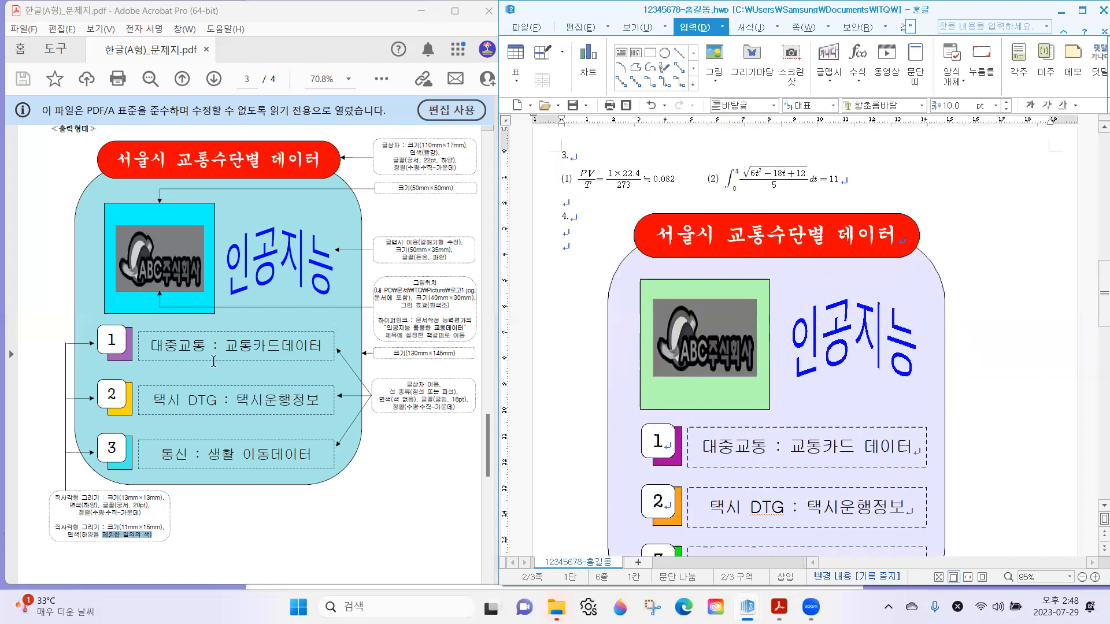
{"action": "scroll", "coordinate": [280, 425], "scroll_direction": "down", "scroll_amount": 5}
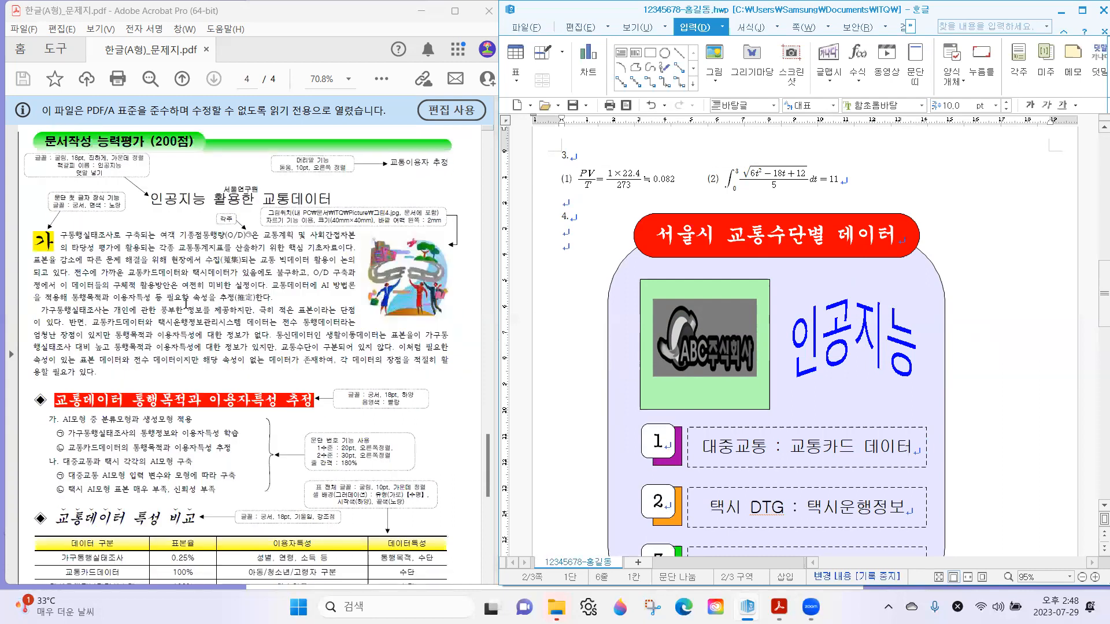